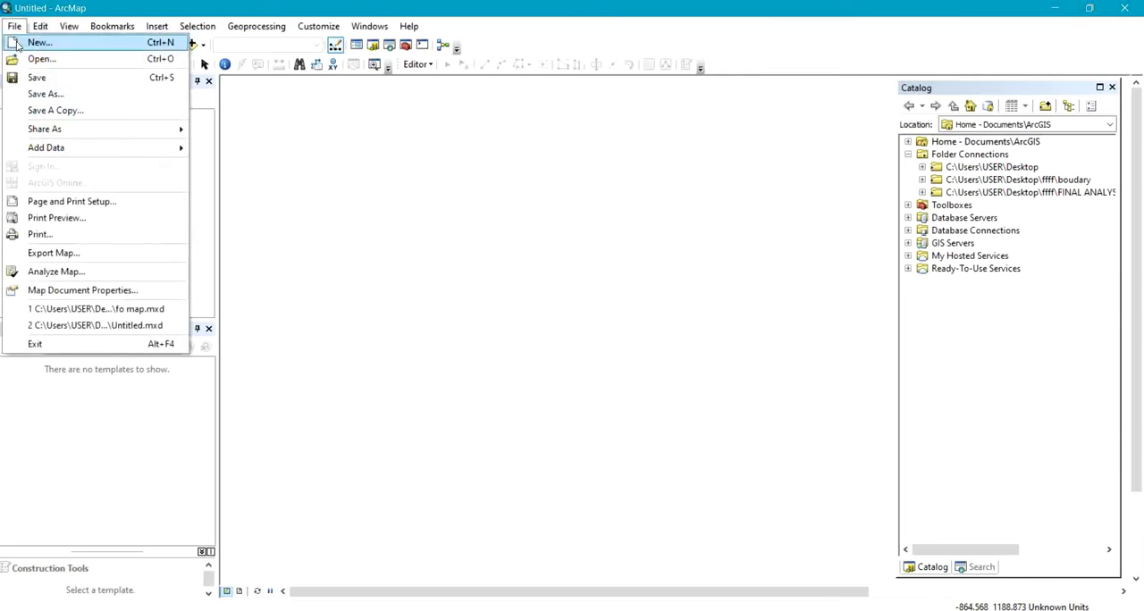
Start adding XY data to the map and choose xyz.csv from the "survey got easier" folder as the source table.
{"action": "mouse_move", "coordinate": [125, 147]}
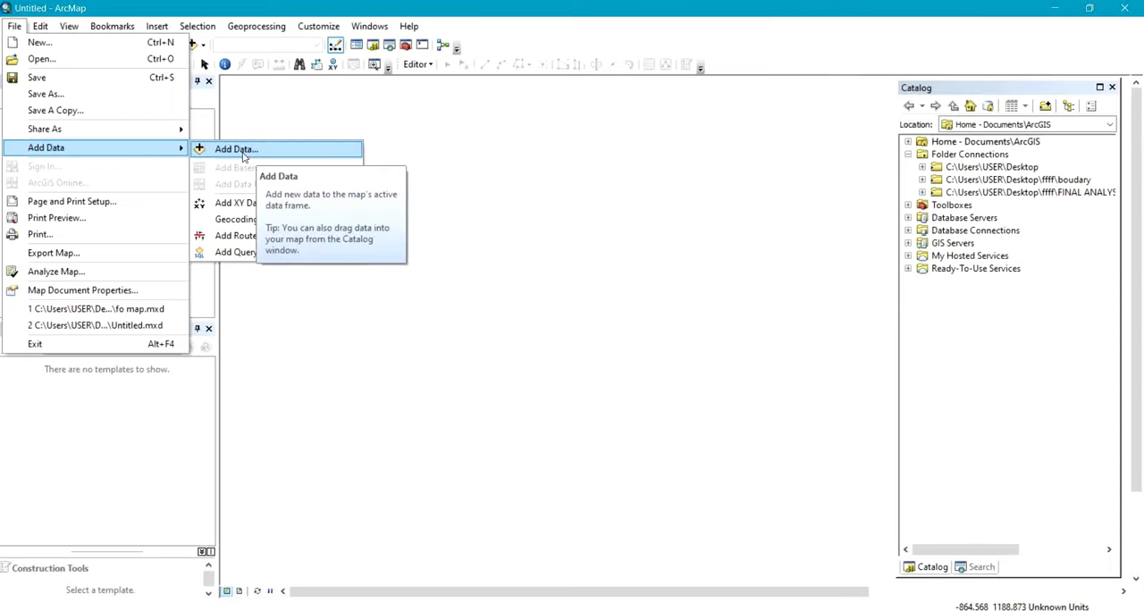
{"action": "left_click", "coordinate": [233, 205]}
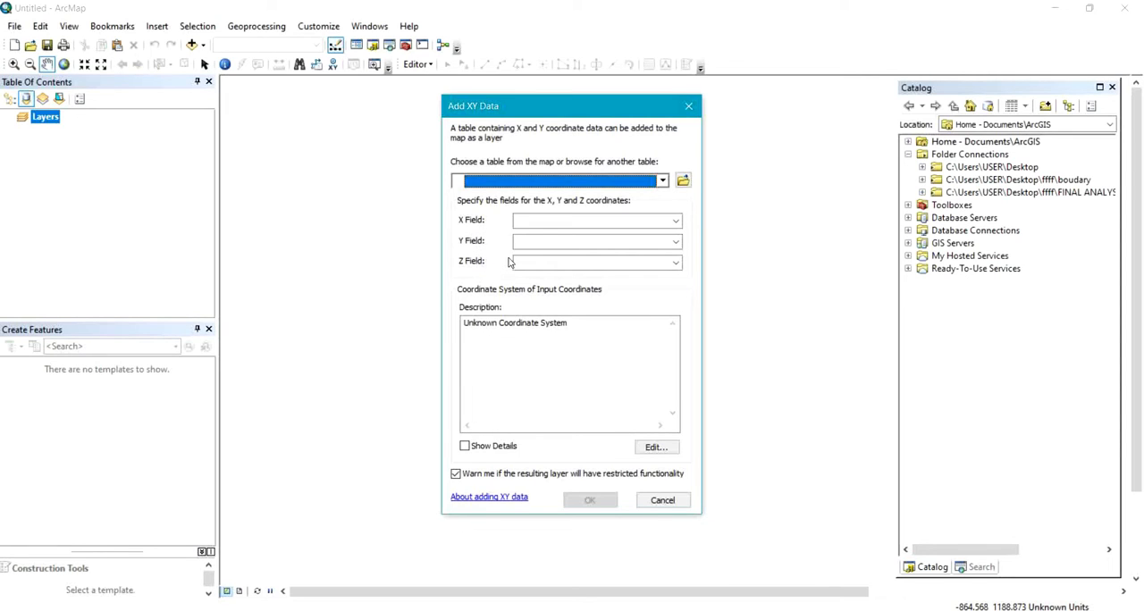
{"action": "left_click", "coordinate": [676, 223]}
{"action": "left_click", "coordinate": [683, 203]}
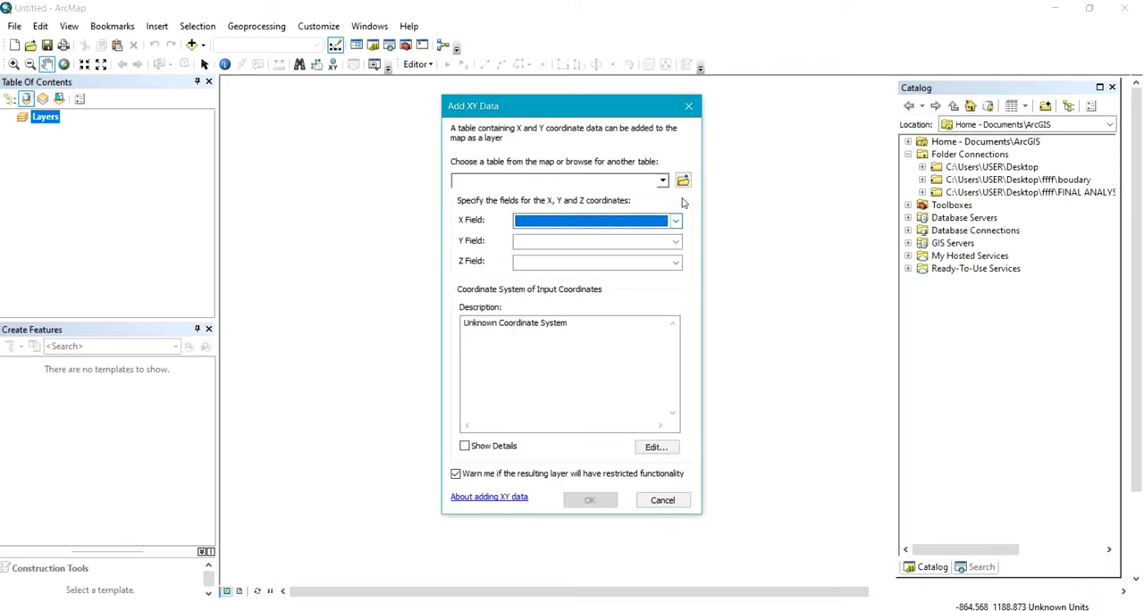
{"action": "left_click", "coordinate": [684, 181]}
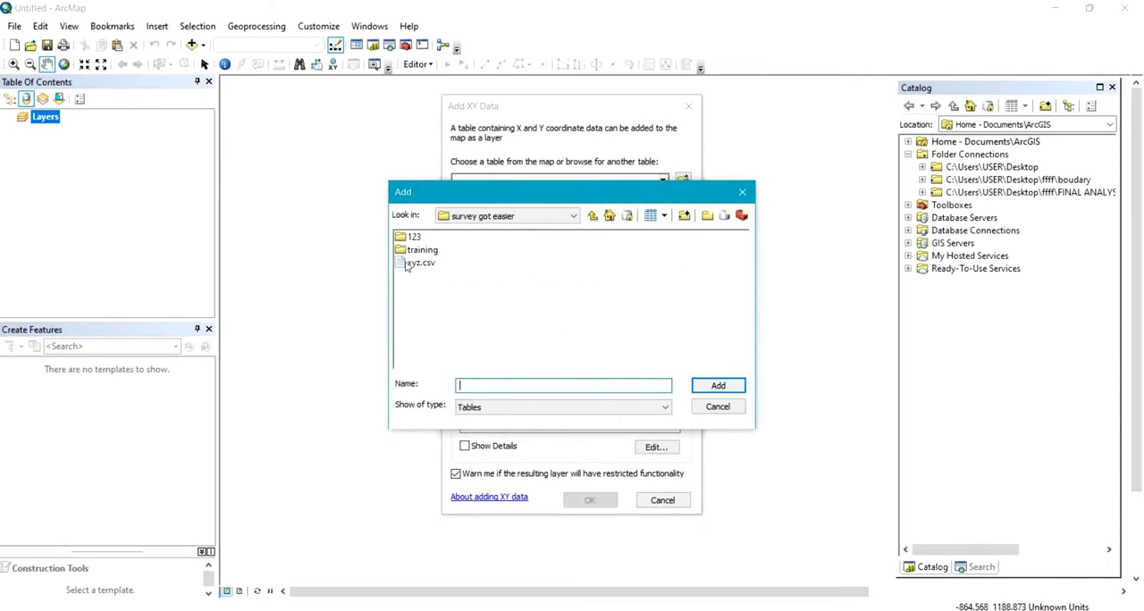
{"action": "left_click", "coordinate": [411, 263]}
{"action": "left_click", "coordinate": [715, 389]}
Assign Field2 as the X field, Field3 as the Y field and Field4 as the Z field for the xyz.csv table.
{"action": "left_click", "coordinate": [675, 221]}
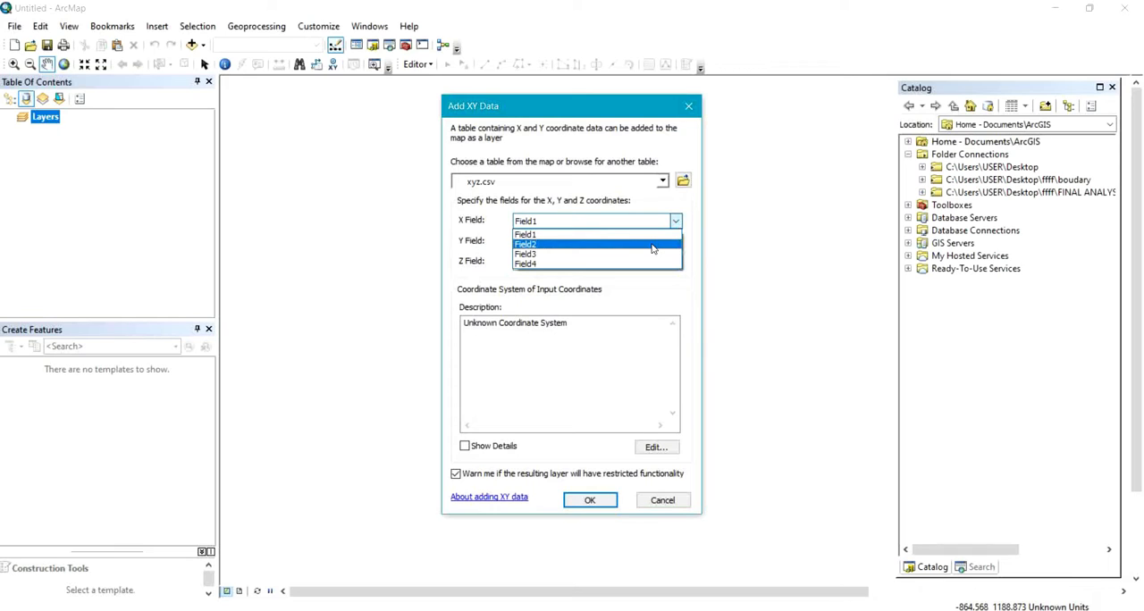
{"action": "left_click", "coordinate": [653, 245]}
{"action": "left_click", "coordinate": [655, 242]}
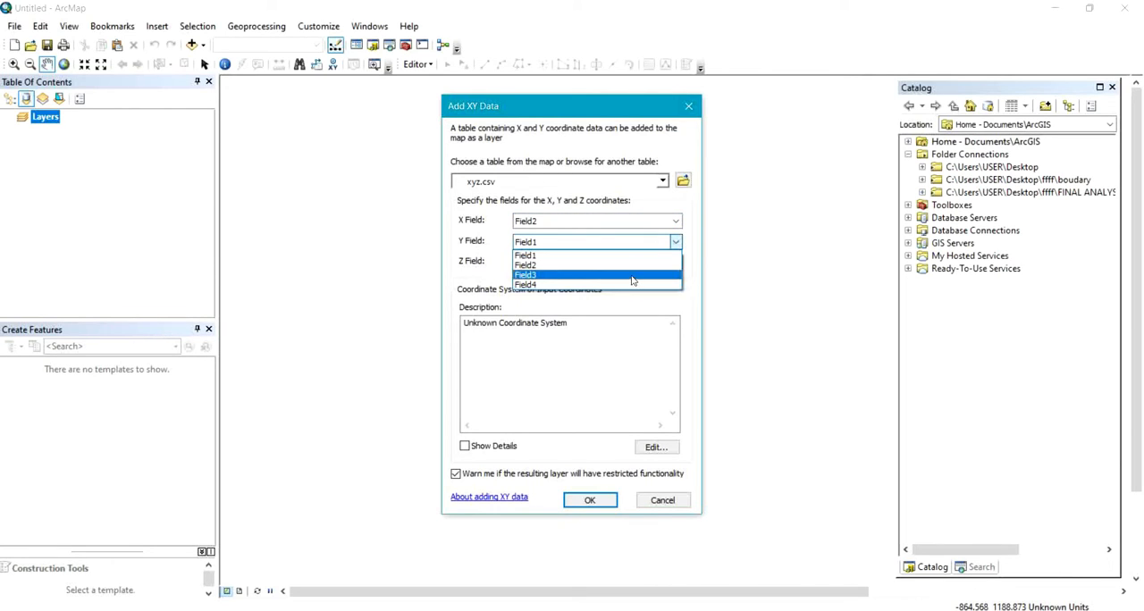
{"action": "left_click", "coordinate": [632, 275]}
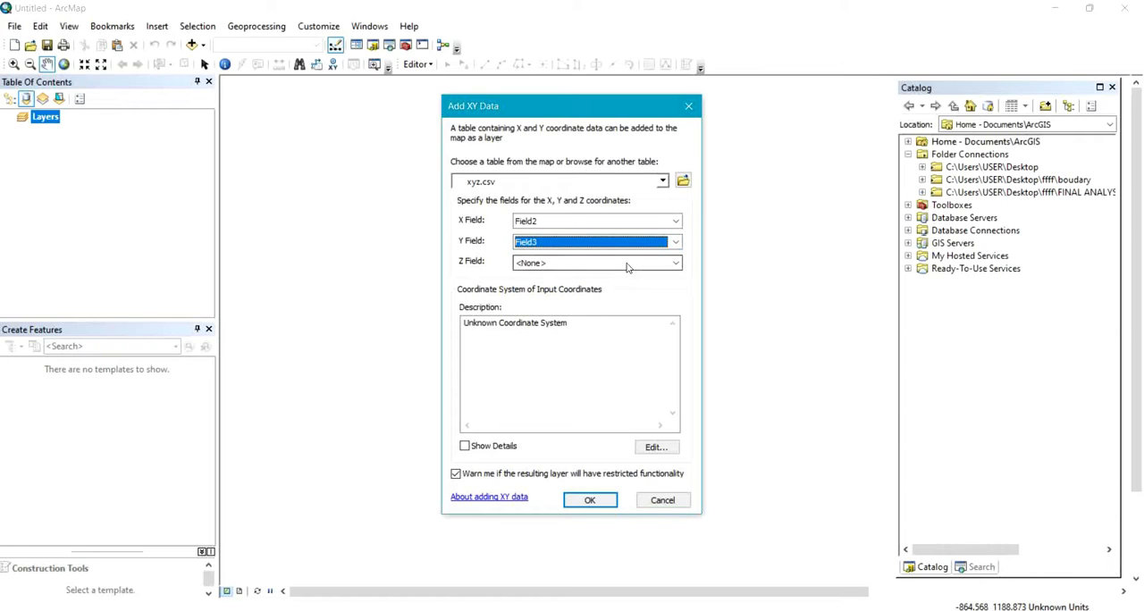
{"action": "left_click", "coordinate": [627, 263]}
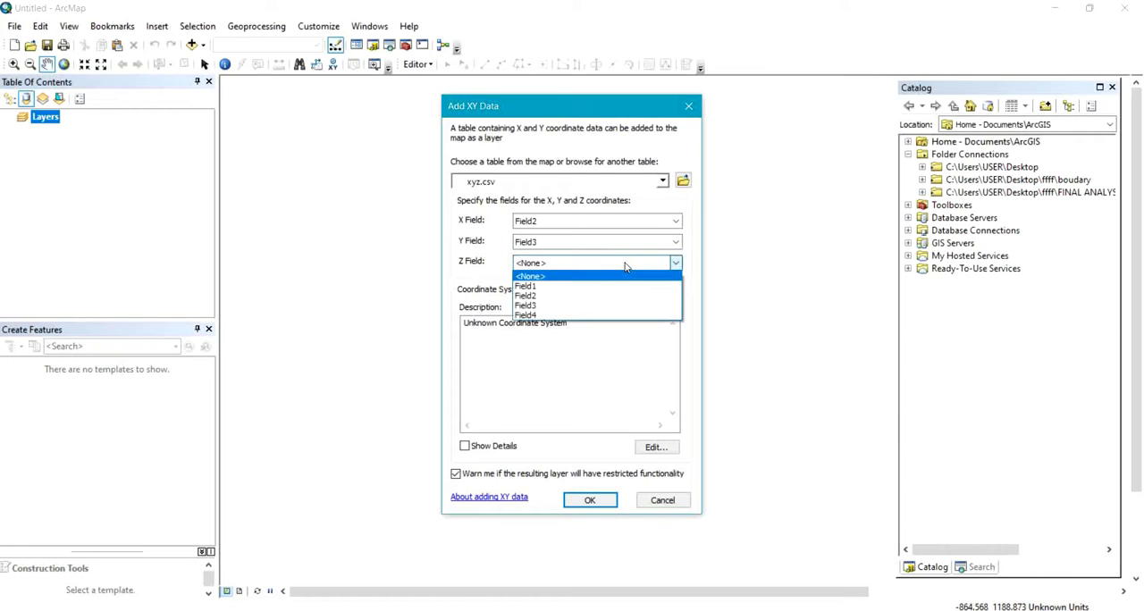
{"action": "left_click", "coordinate": [594, 315]}
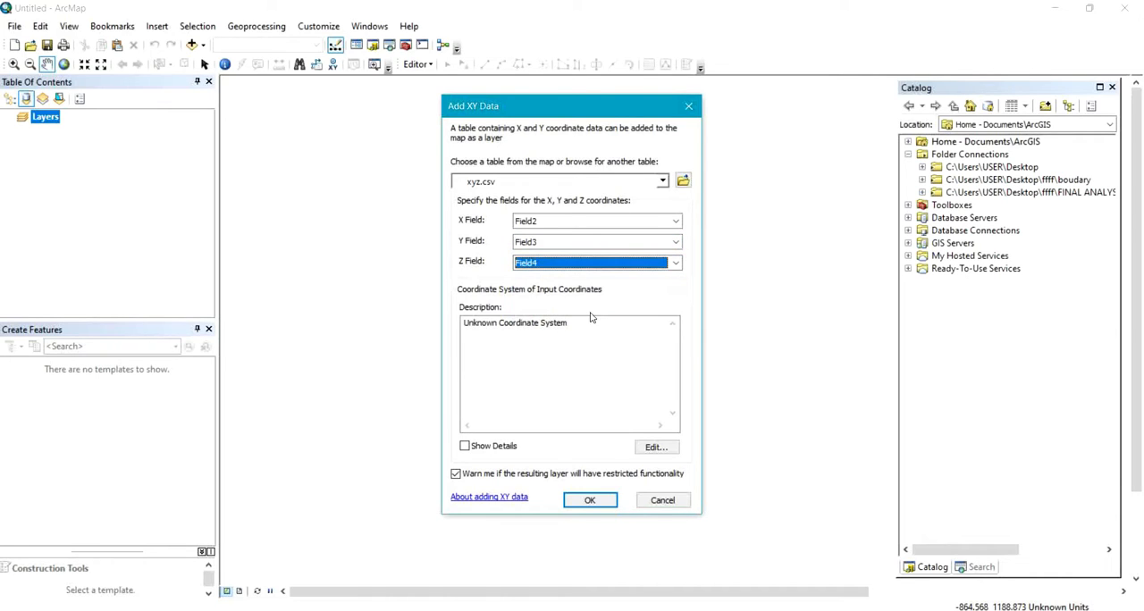
Set the input coordinate system to the projected UTM system for Africa, Minna UTM Zone 31N.
{"action": "left_click", "coordinate": [654, 449]}
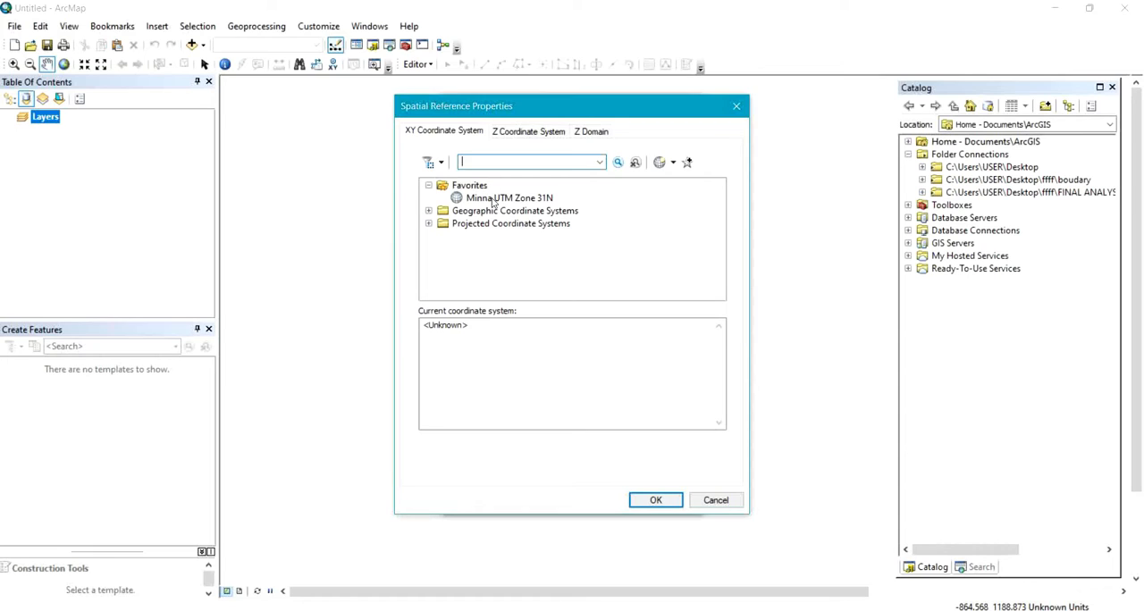
{"action": "left_click", "coordinate": [429, 224]}
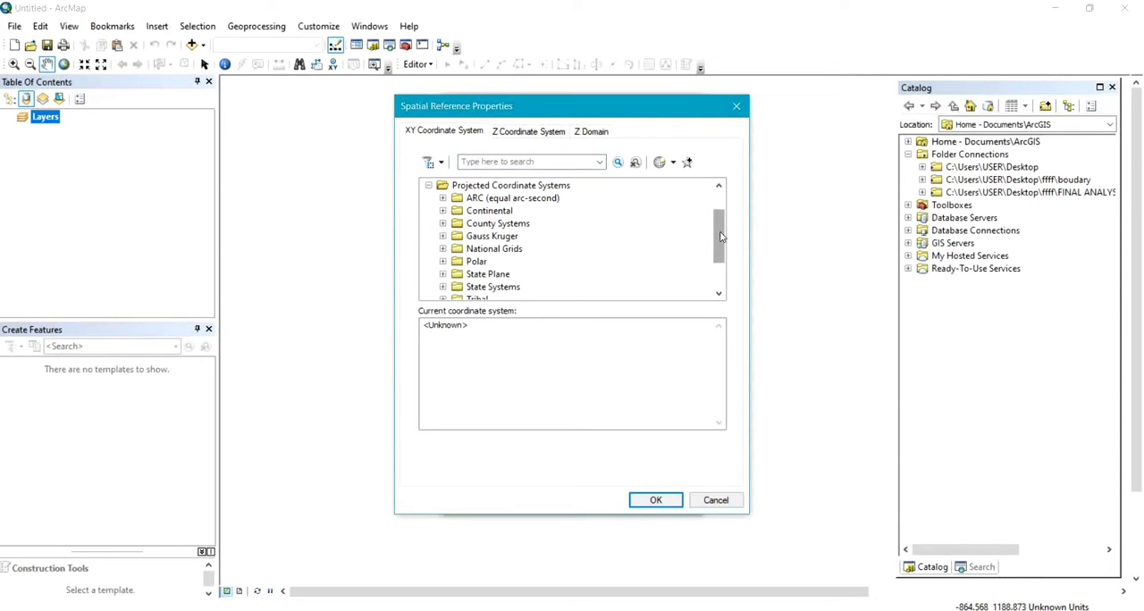
{"action": "left_click_drag", "start_coordinate": [721, 237], "coordinate": [723, 250]}
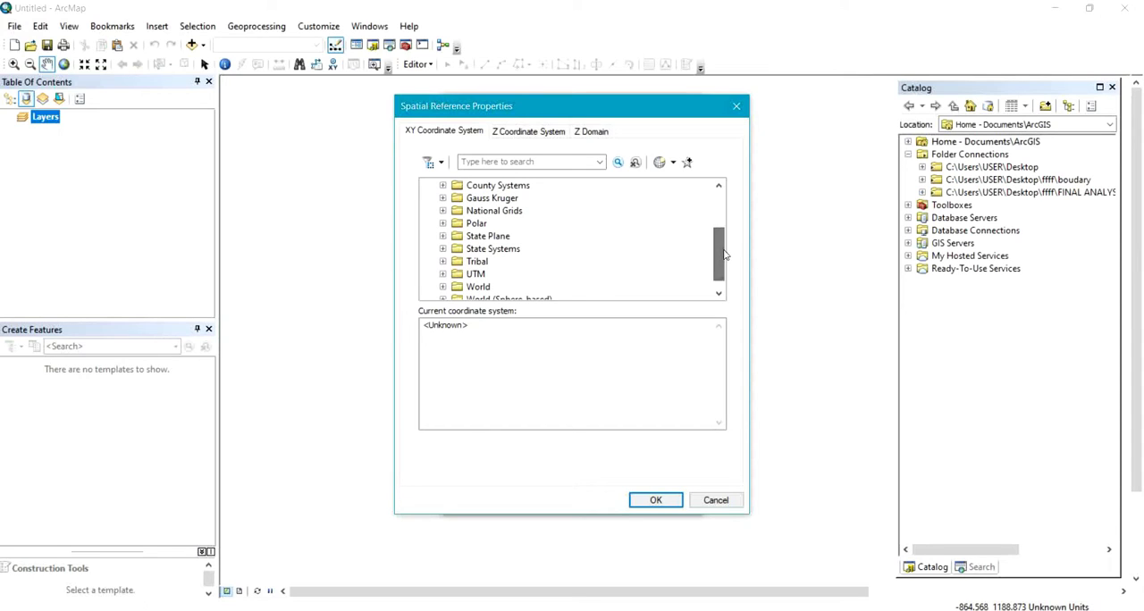
{"action": "left_click", "coordinate": [443, 275]}
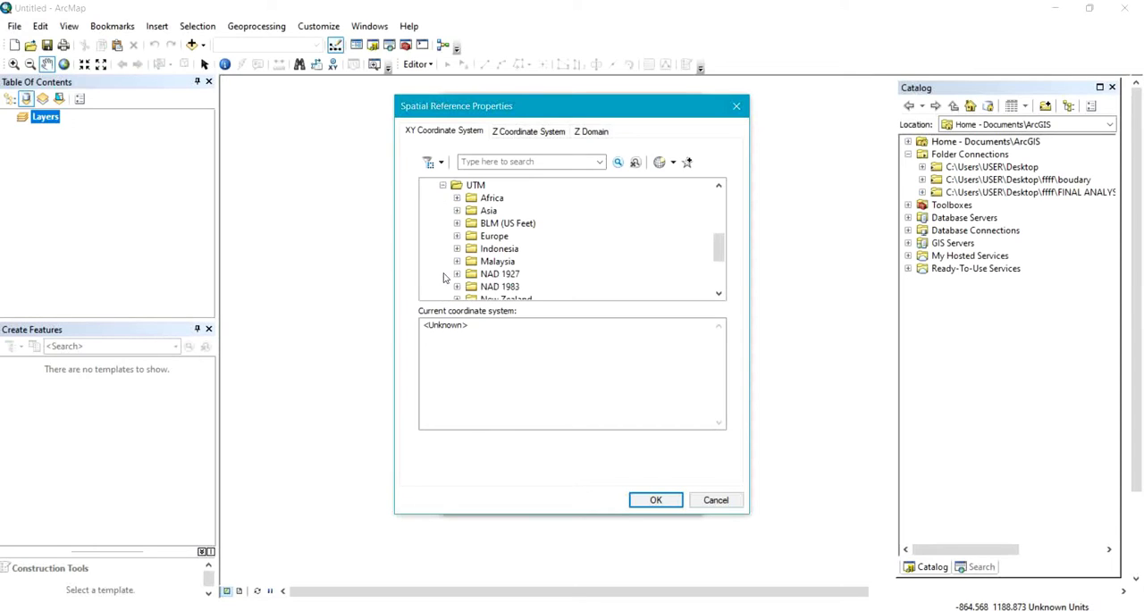
{"action": "mouse_move", "coordinate": [717, 248]}
{"action": "left_mouse_down"}
{"action": "mouse_move", "coordinate": [726, 271]}
{"action": "mouse_move", "coordinate": [731, 242]}
{"action": "left_mouse_up"}
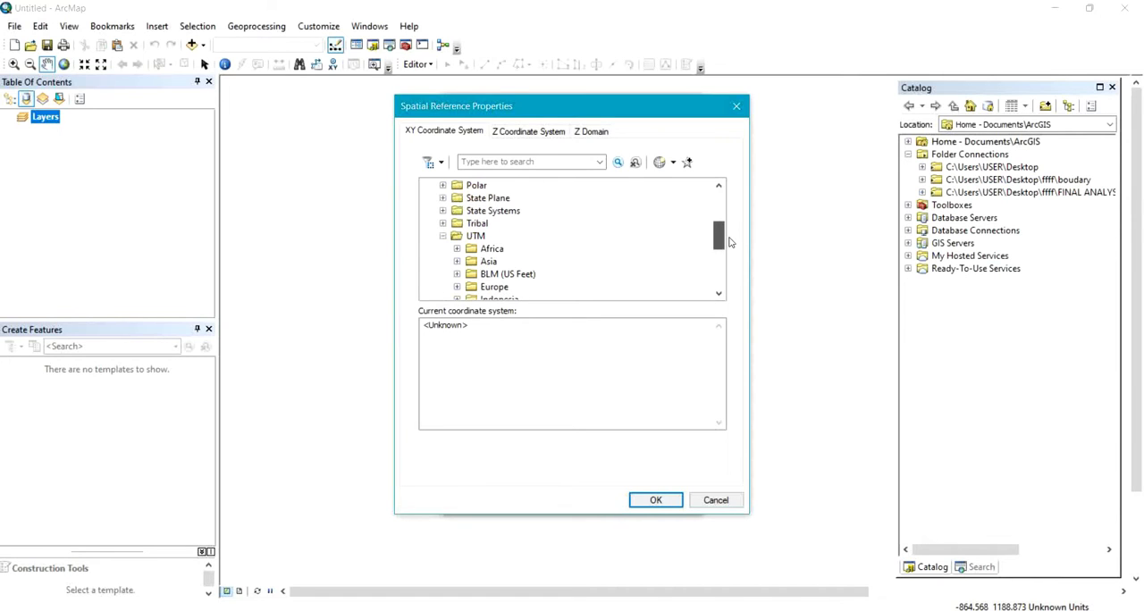
{"action": "left_click", "coordinate": [455, 251]}
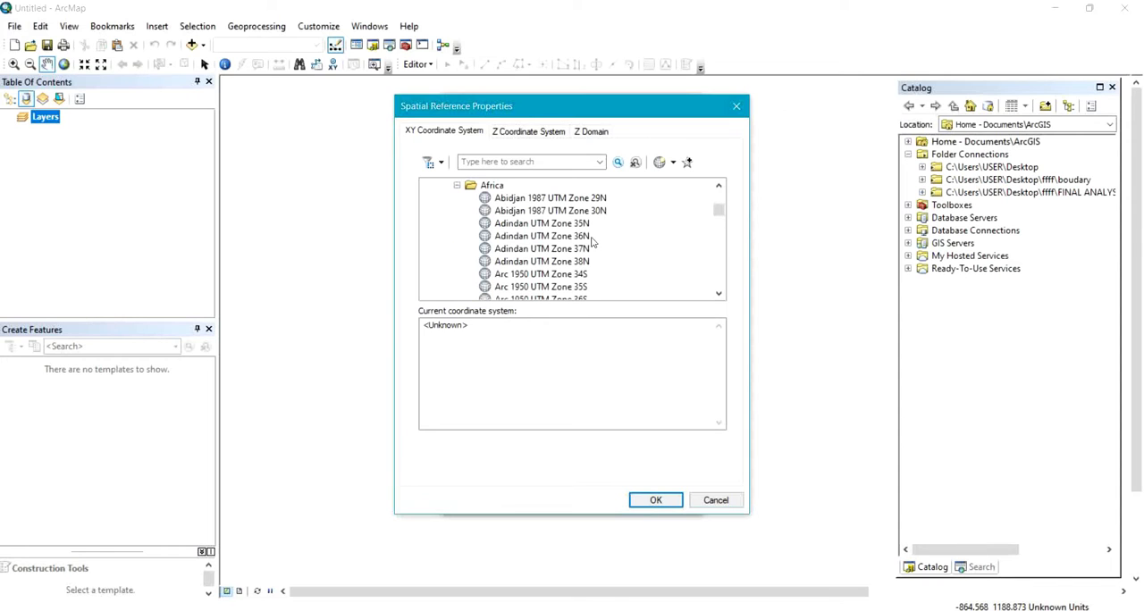
{"action": "left_click_drag", "start_coordinate": [717, 212], "coordinate": [716, 257]}
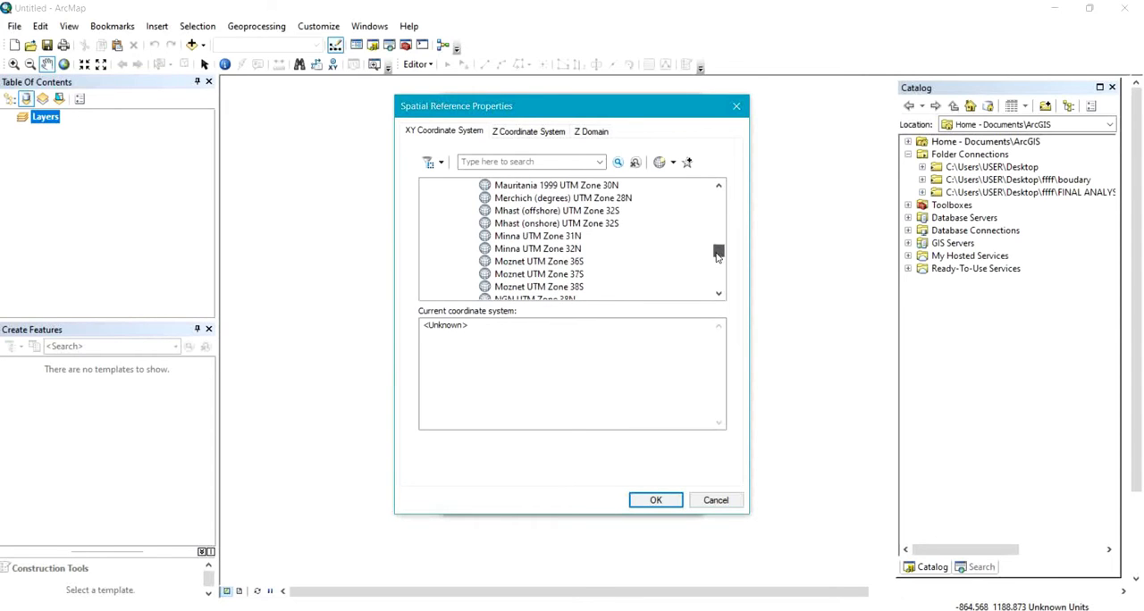
{"action": "left_click", "coordinate": [550, 238]}
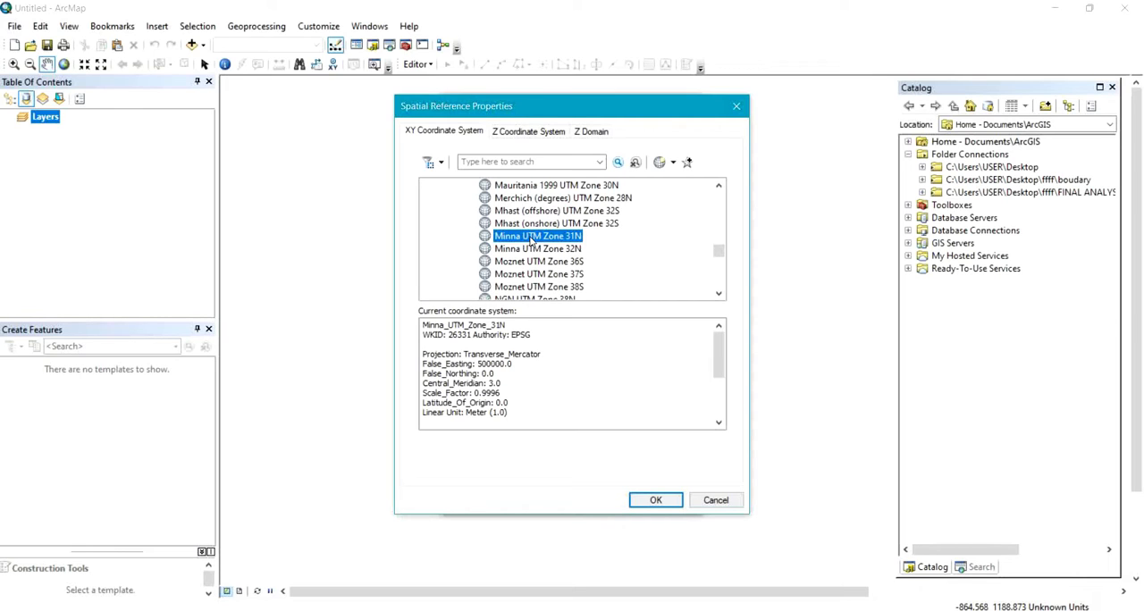
{"action": "right_click", "coordinate": [530, 240]}
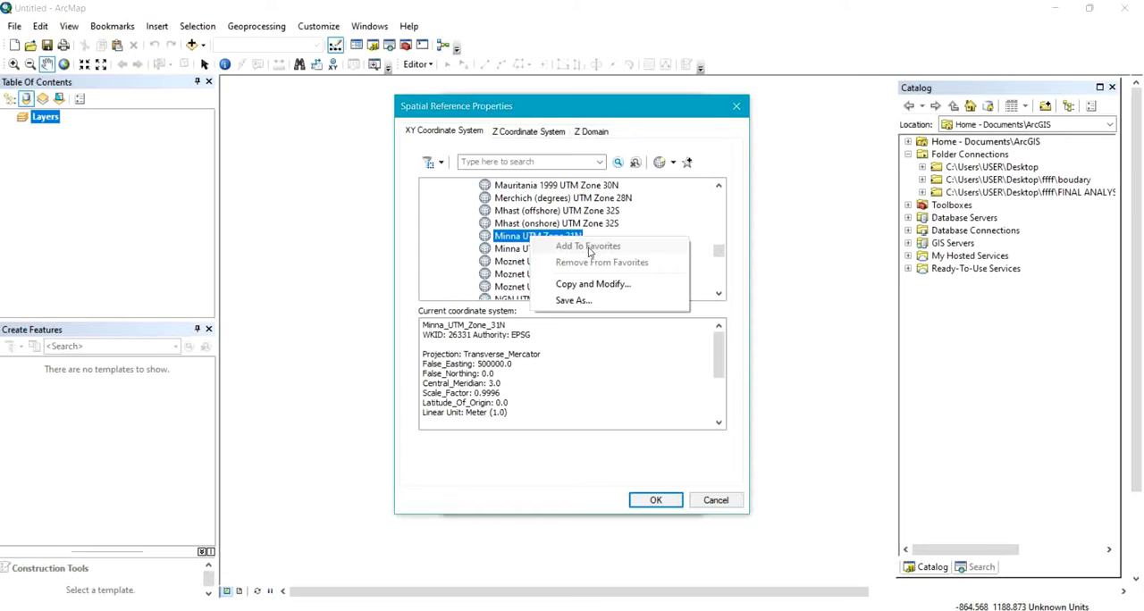
{"action": "left_click", "coordinate": [644, 229]}
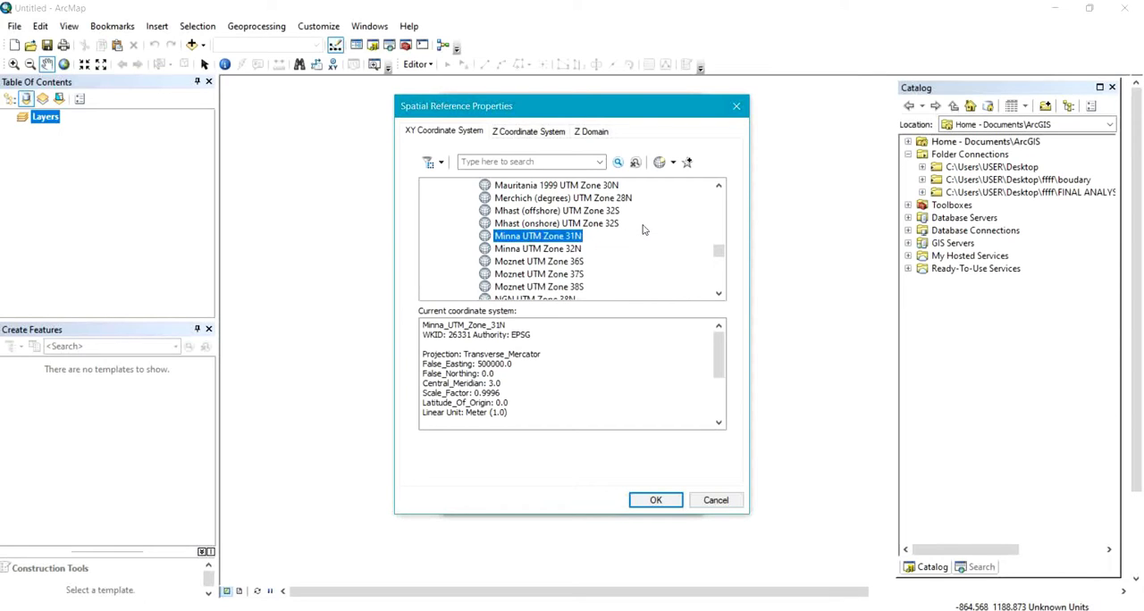
{"action": "left_click", "coordinate": [654, 501]}
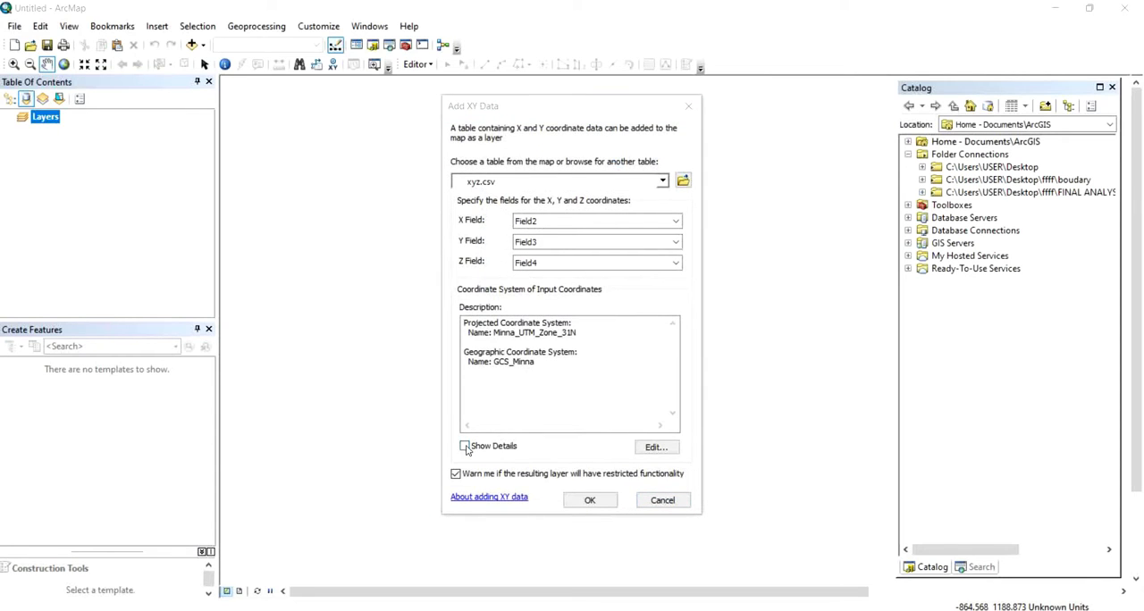
Show the coordinate system details and add the xyz.csv points to the map as an event layer.
{"action": "left_click", "coordinate": [465, 446]}
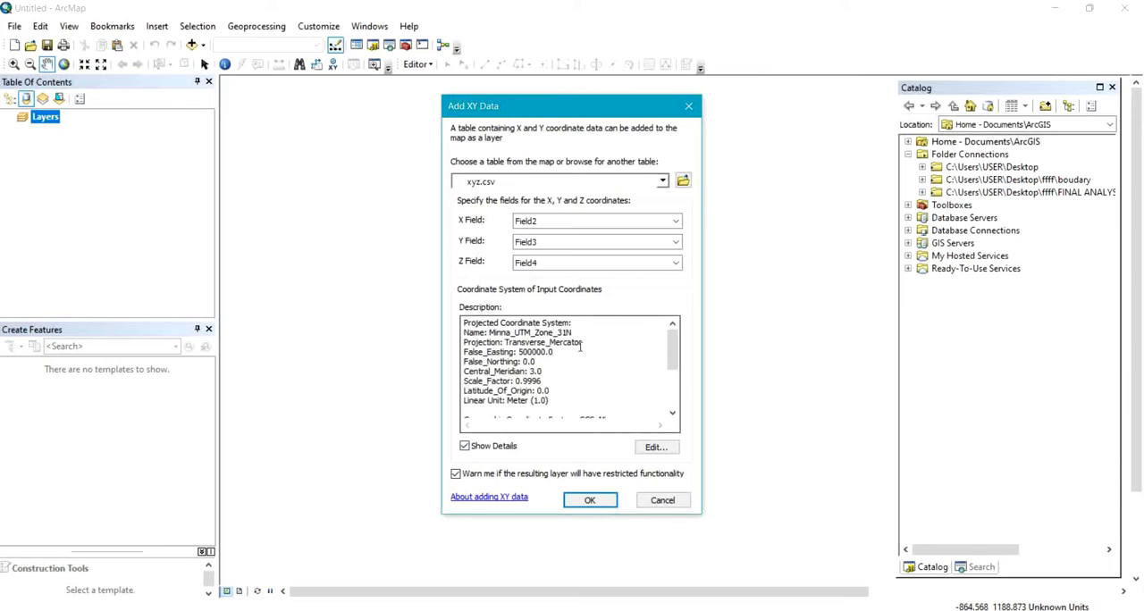
{"action": "left_click_drag", "start_coordinate": [677, 356], "coordinate": [679, 437]}
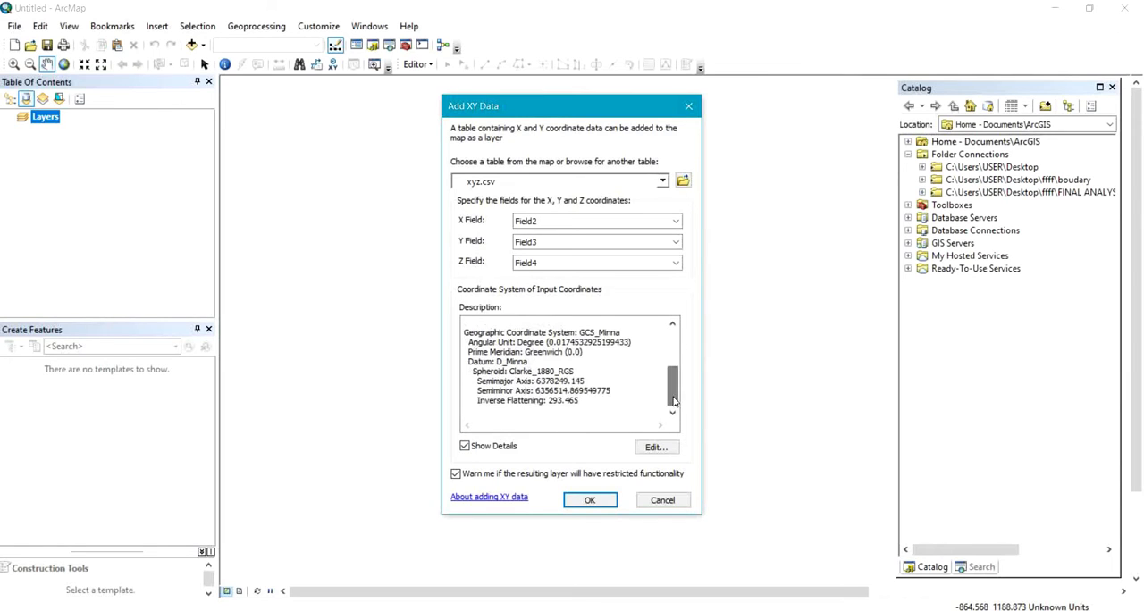
{"action": "left_click", "coordinate": [601, 507]}
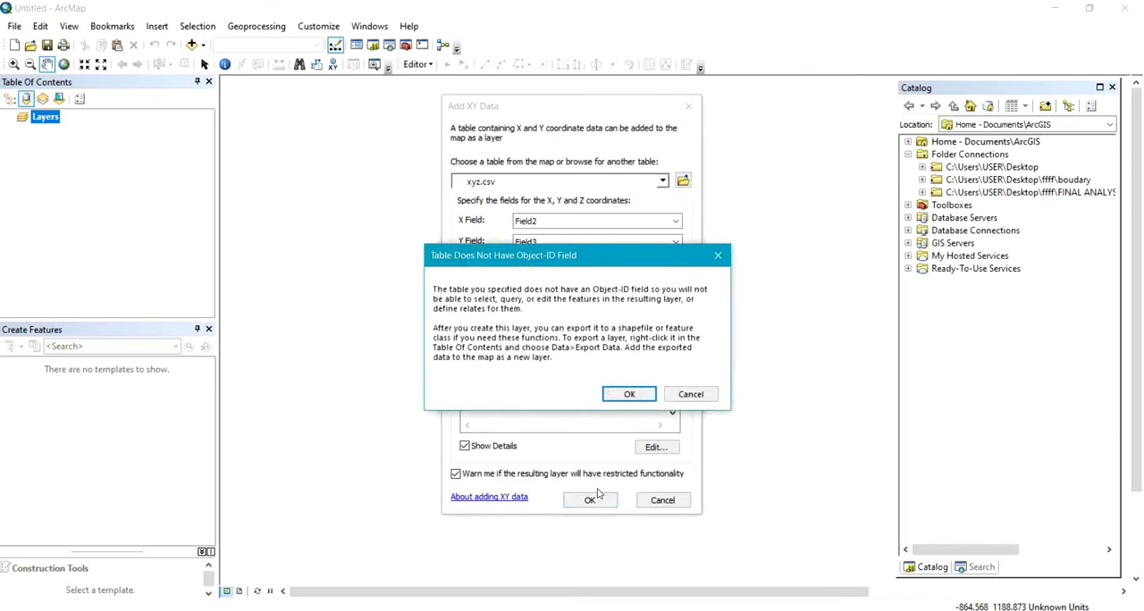
{"action": "left_click", "coordinate": [629, 394]}
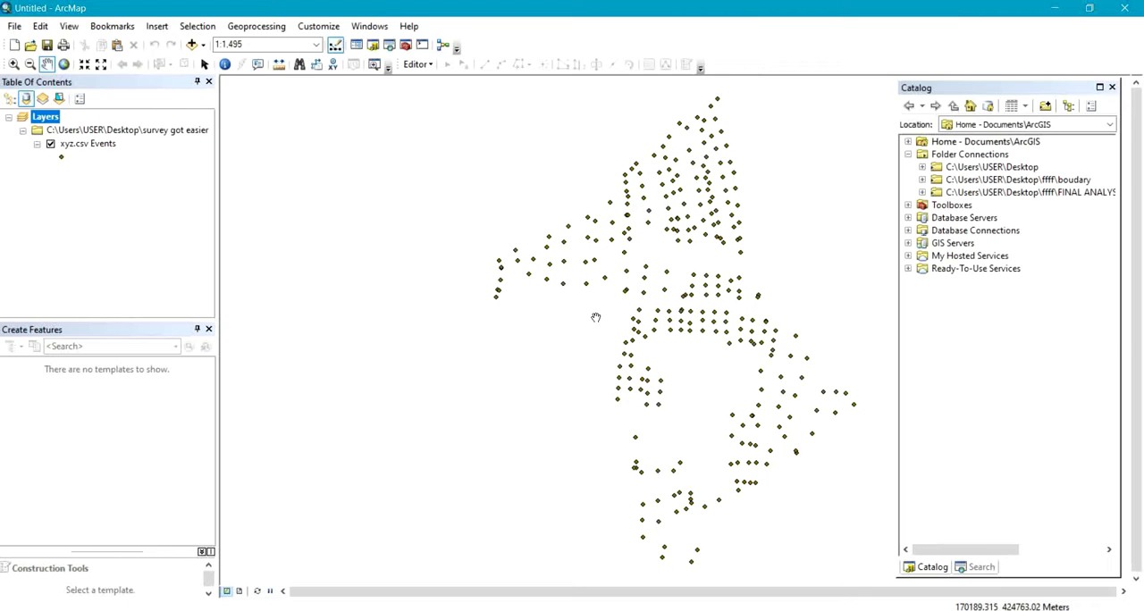
Export all features of the xyz.csv Events layer to Export_Output.shp with the layer's source coordinate system, and add the shapefile to the map.
{"action": "left_click", "coordinate": [87, 146]}
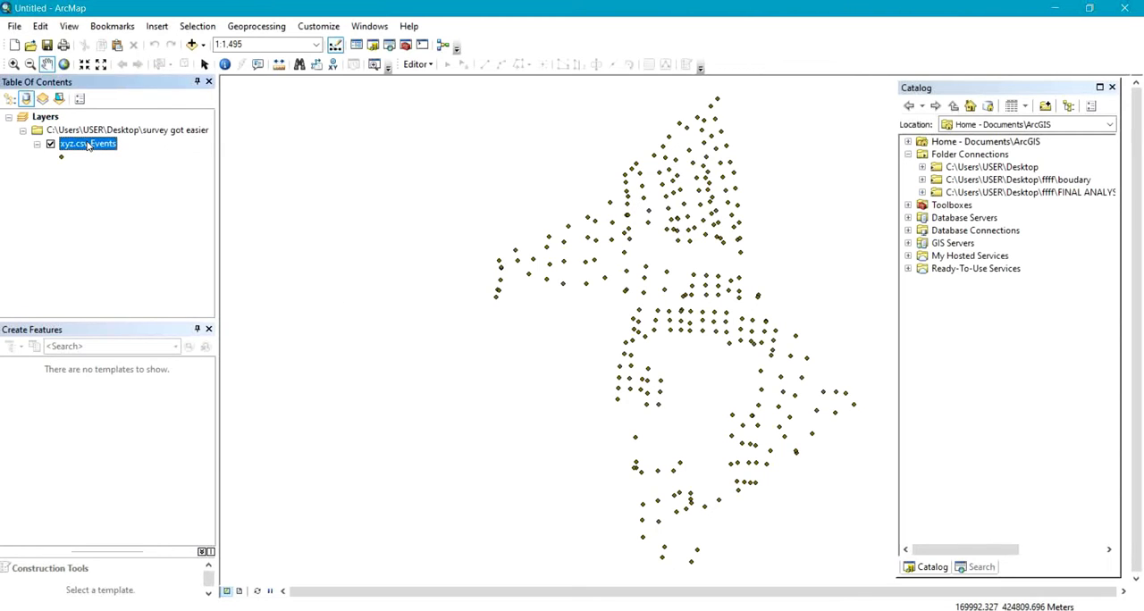
{"action": "right_click", "coordinate": [87, 145]}
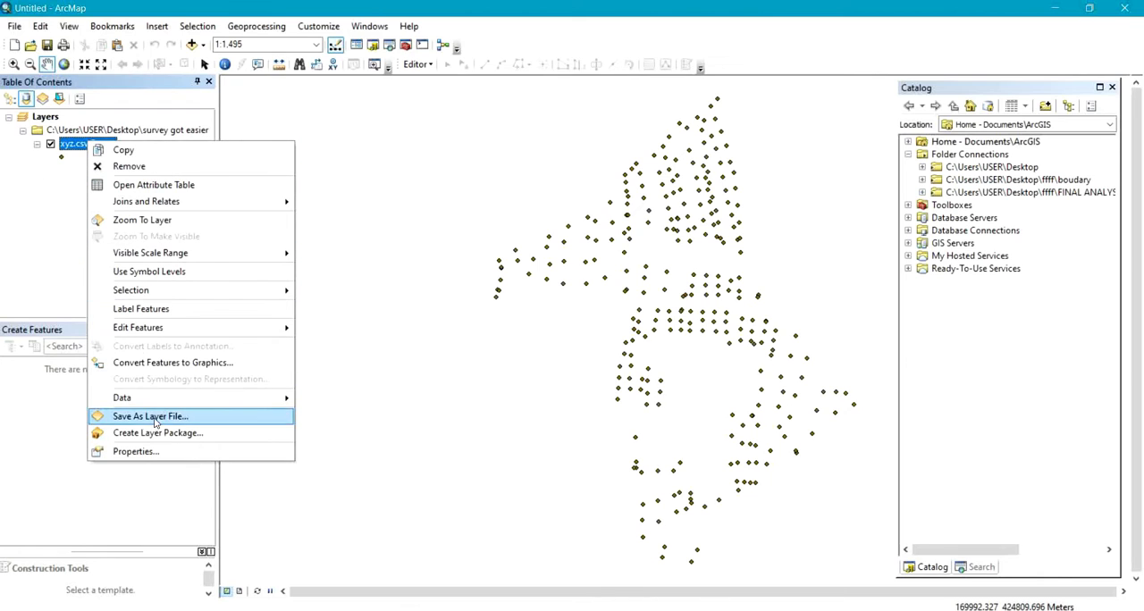
{"action": "mouse_move", "coordinate": [179, 399]}
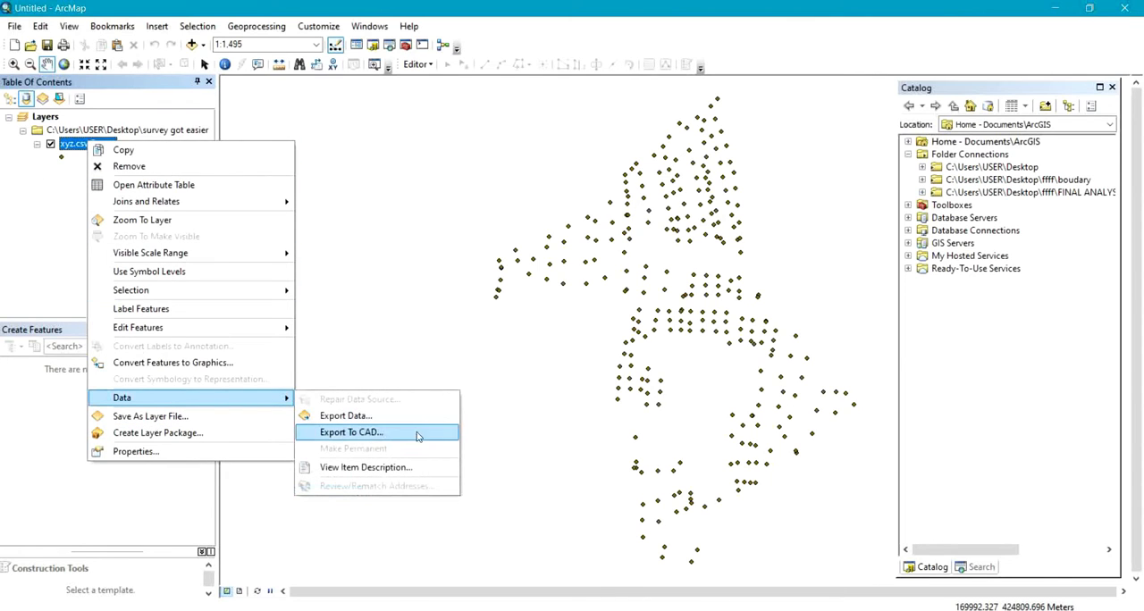
{"action": "left_click", "coordinate": [365, 418]}
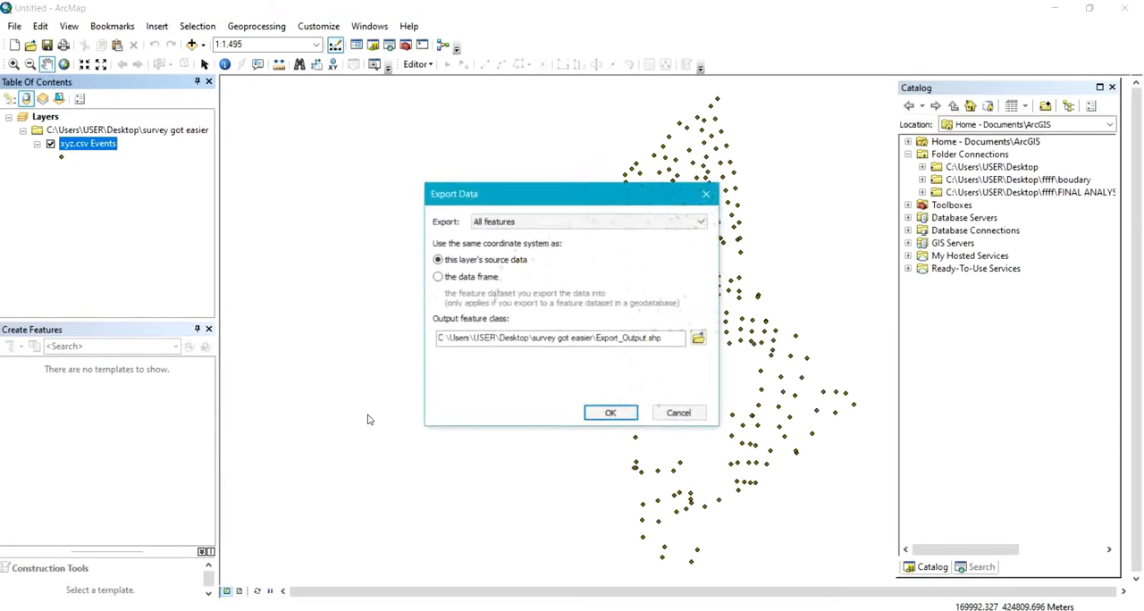
{"action": "left_click", "coordinate": [592, 410]}
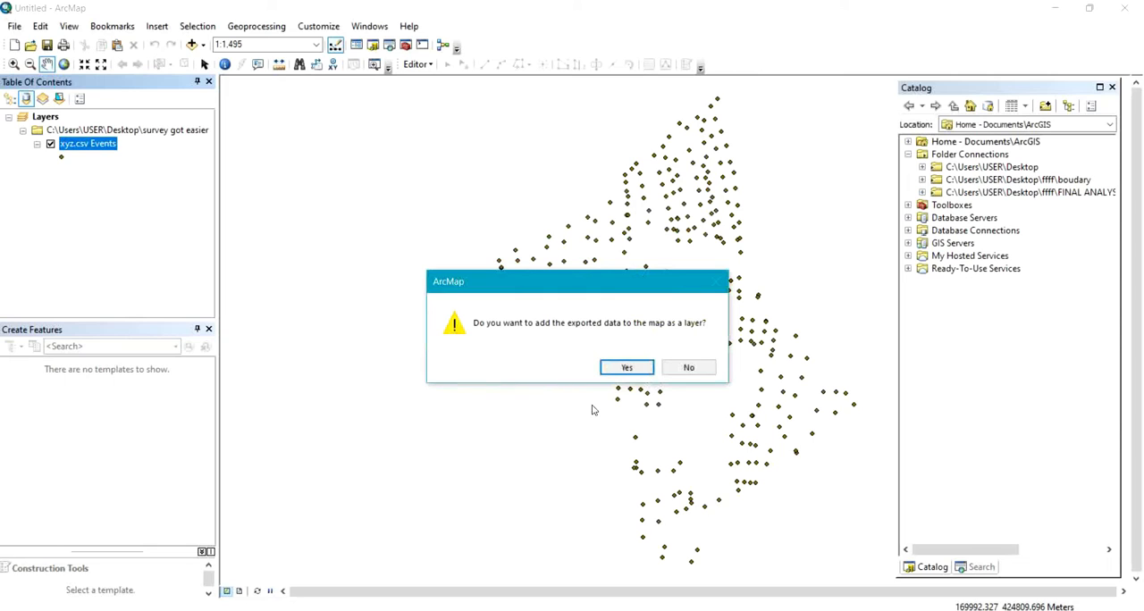
{"action": "left_click", "coordinate": [626, 367]}
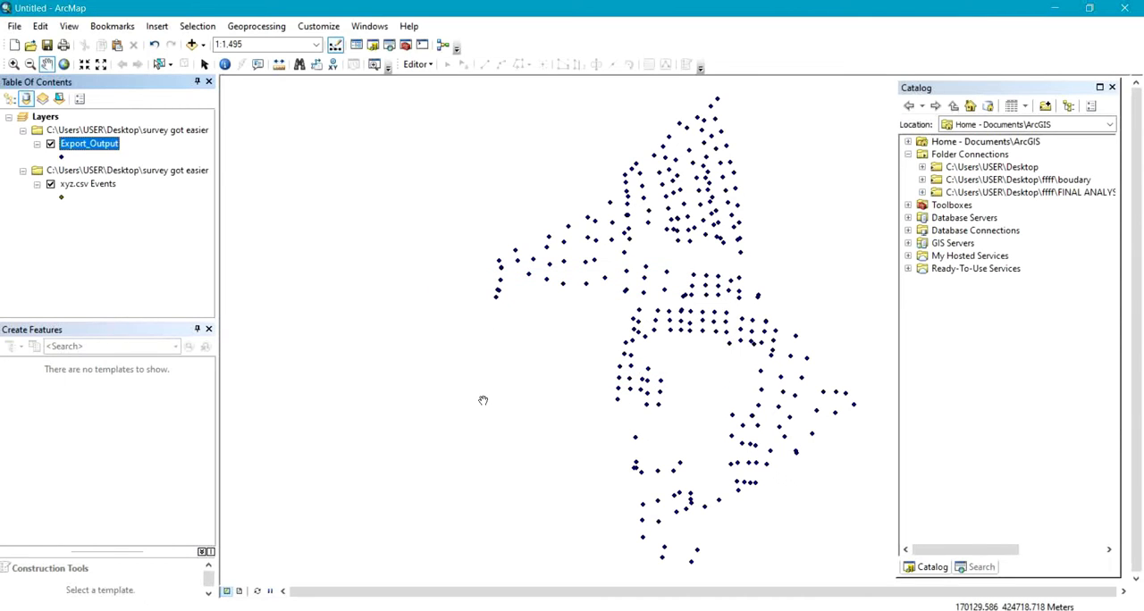
Remove the xyz.csv Events layer from the map, keeping only the exported shapefile layer.
{"action": "left_click", "coordinate": [92, 184]}
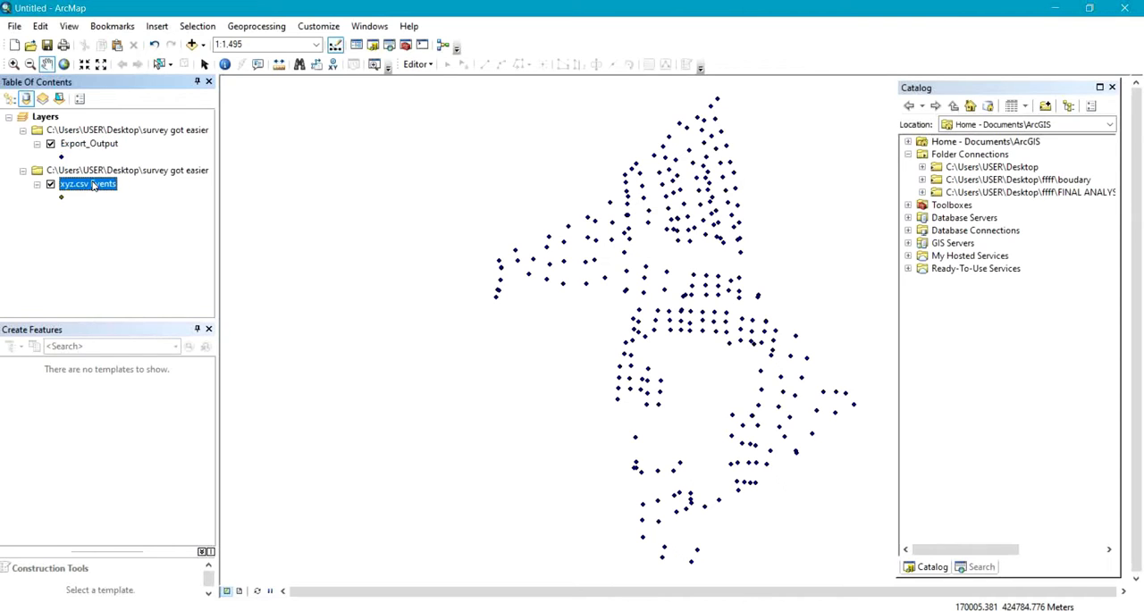
{"action": "right_click", "coordinate": [92, 185]}
{"action": "left_click", "coordinate": [139, 211]}
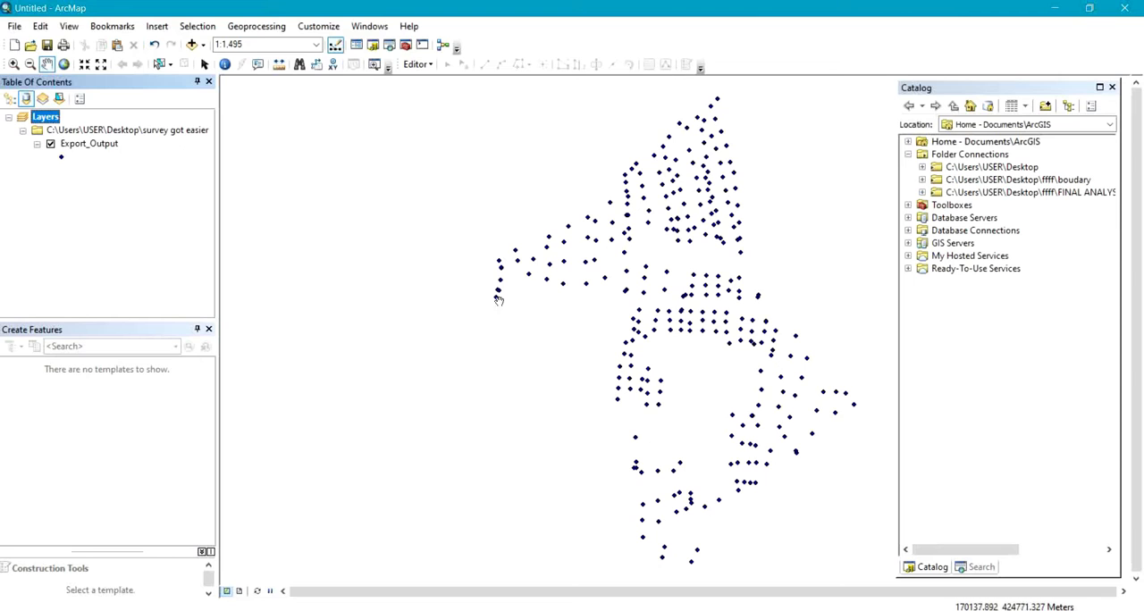
Turn on feature labels for the Export_Output layer, using Field5 as the label field.
{"action": "left_click", "coordinate": [83, 145]}
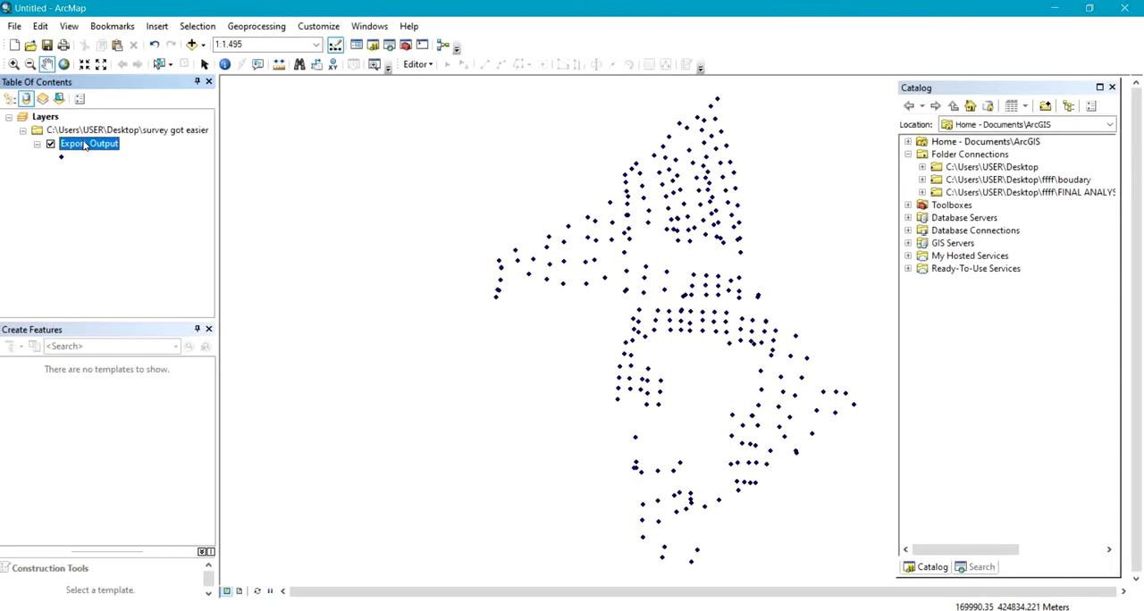
{"action": "right_click", "coordinate": [83, 145]}
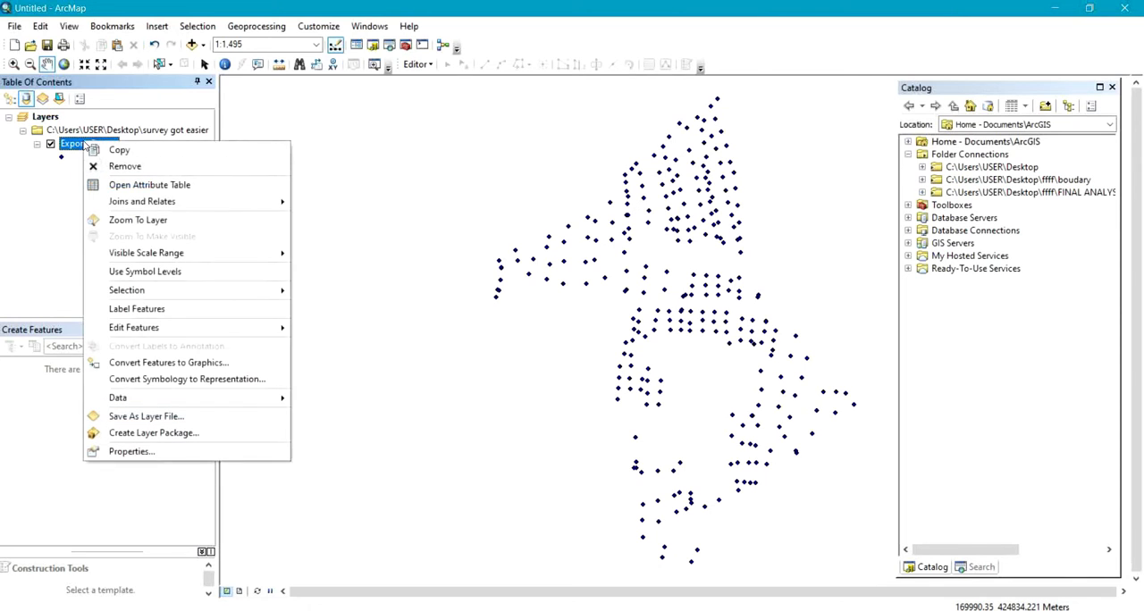
{"action": "left_click", "coordinate": [108, 452]}
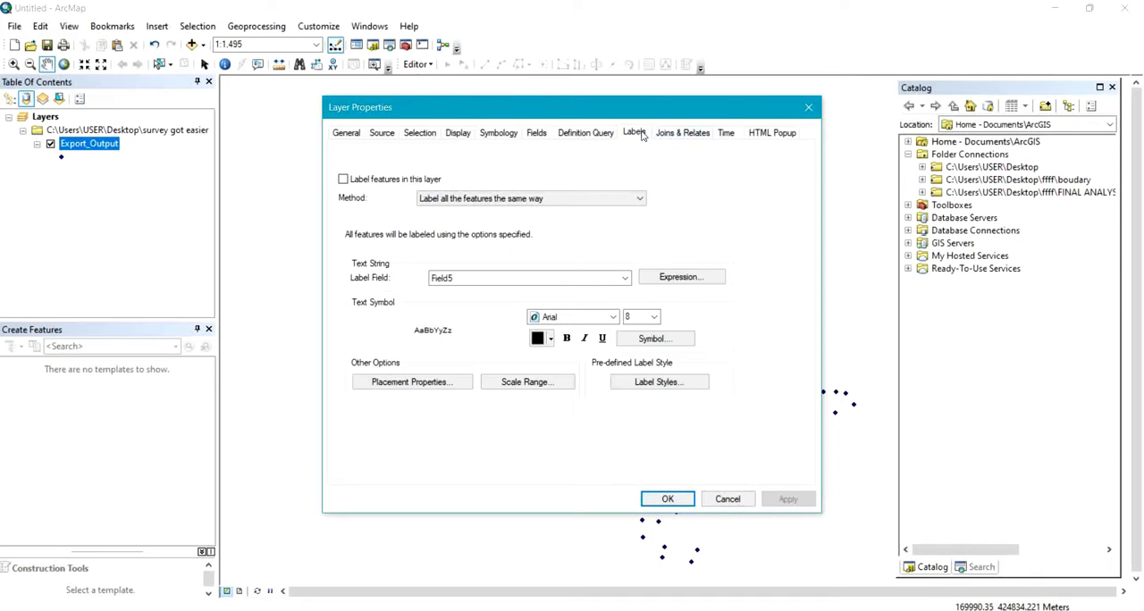
{"action": "left_click", "coordinate": [499, 136]}
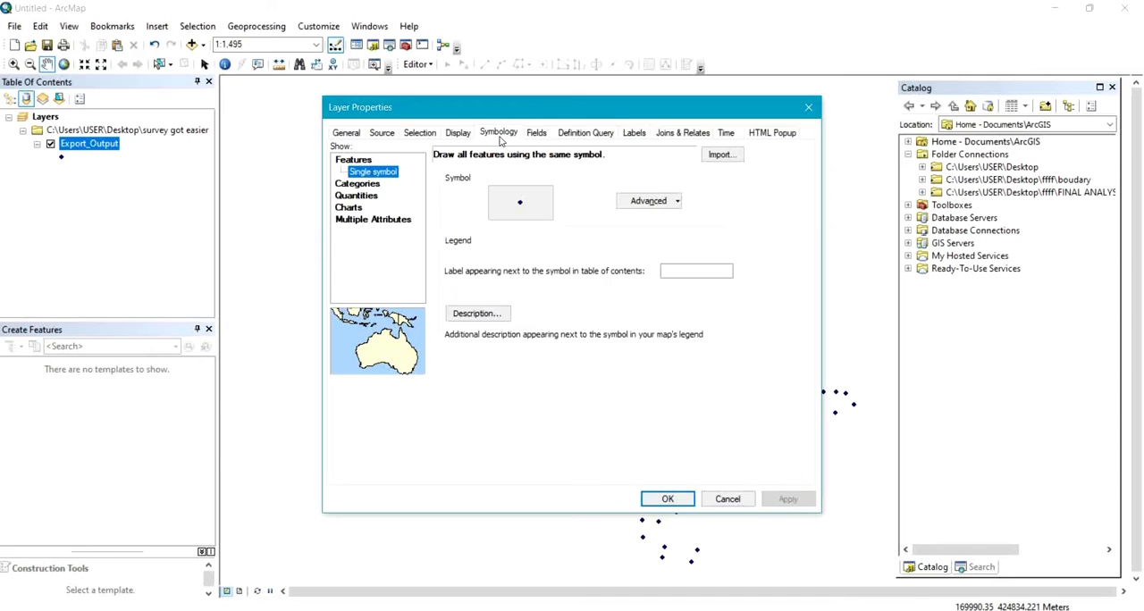
{"action": "left_click", "coordinate": [633, 138]}
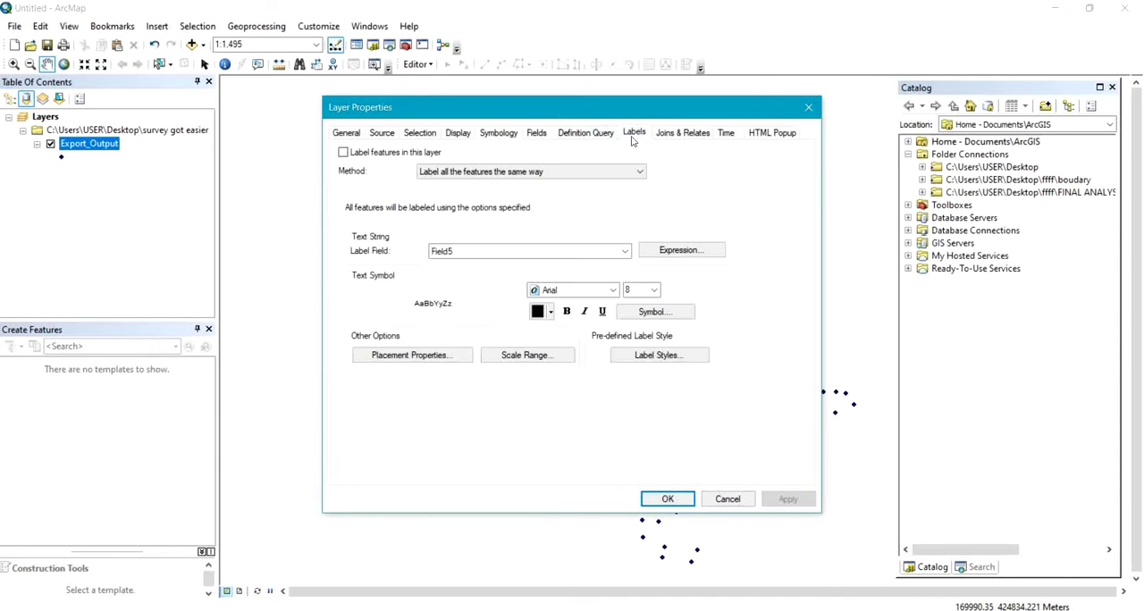
{"action": "left_click", "coordinate": [402, 155]}
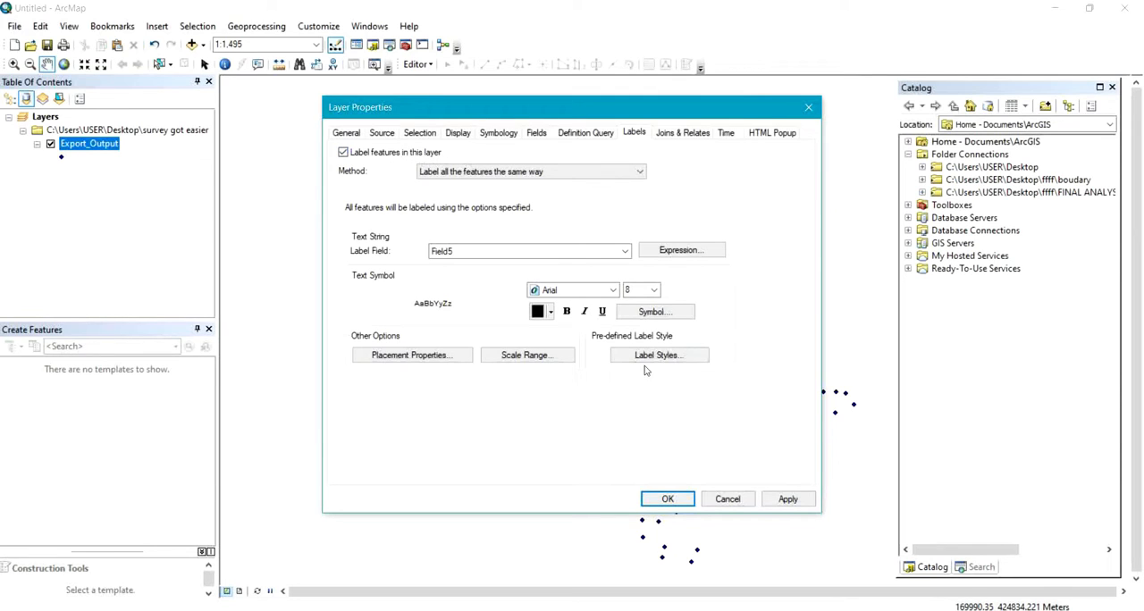
{"action": "left_click", "coordinate": [624, 252]}
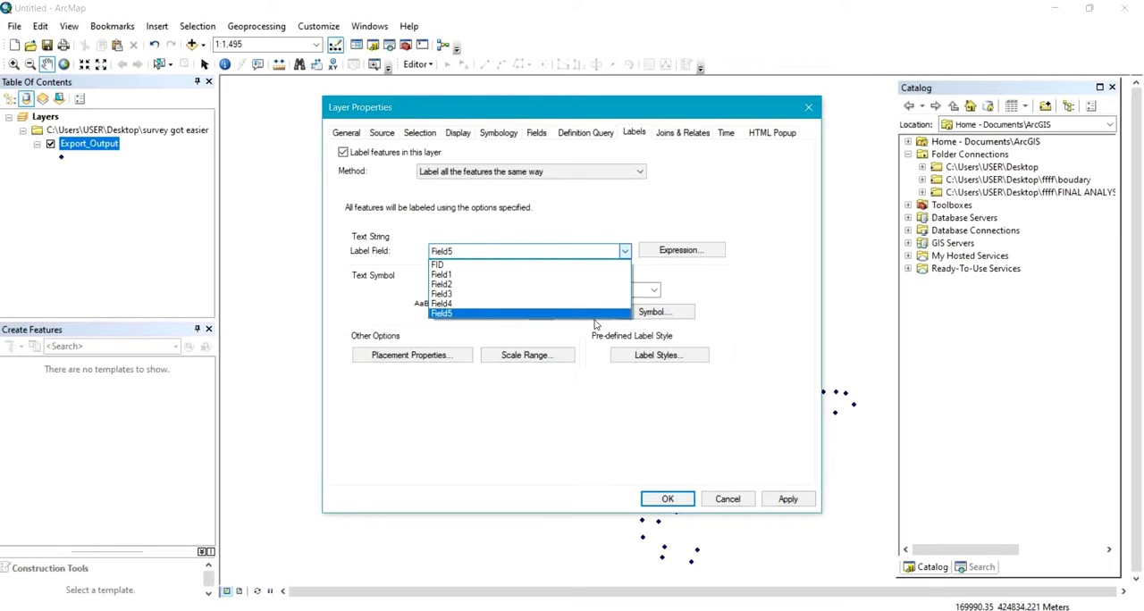
{"action": "left_click", "coordinate": [521, 314]}
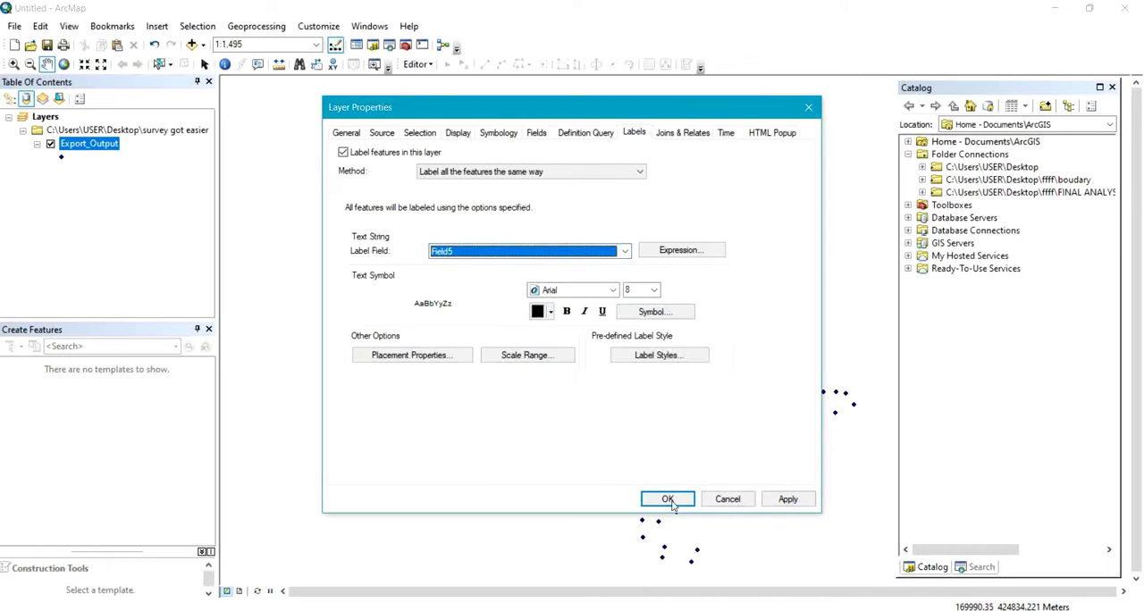
{"action": "left_click", "coordinate": [787, 499]}
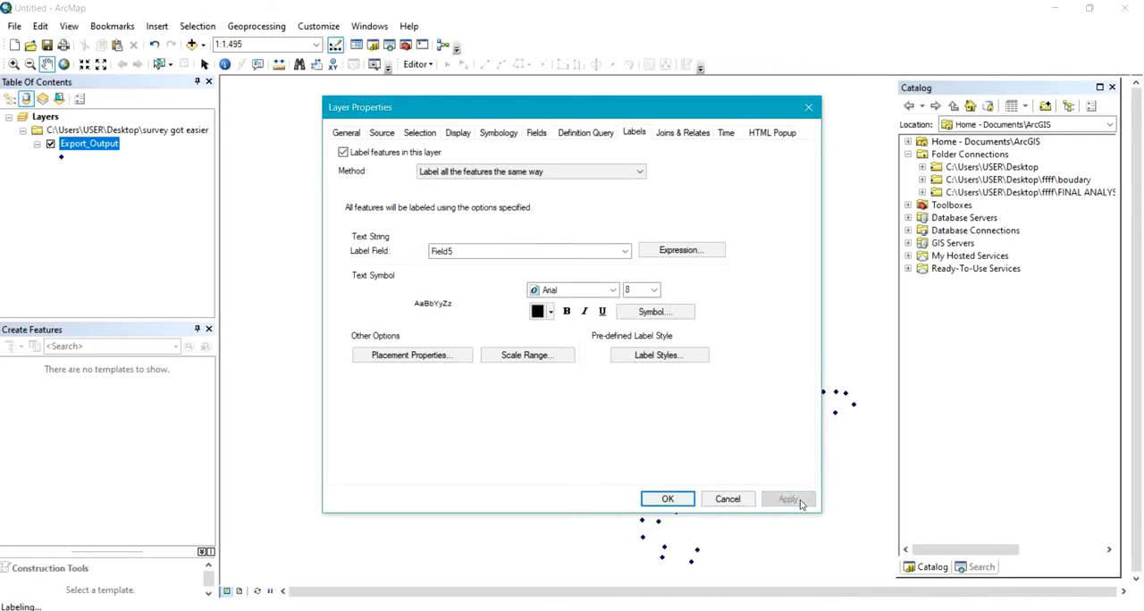
{"action": "left_click", "coordinate": [662, 501]}
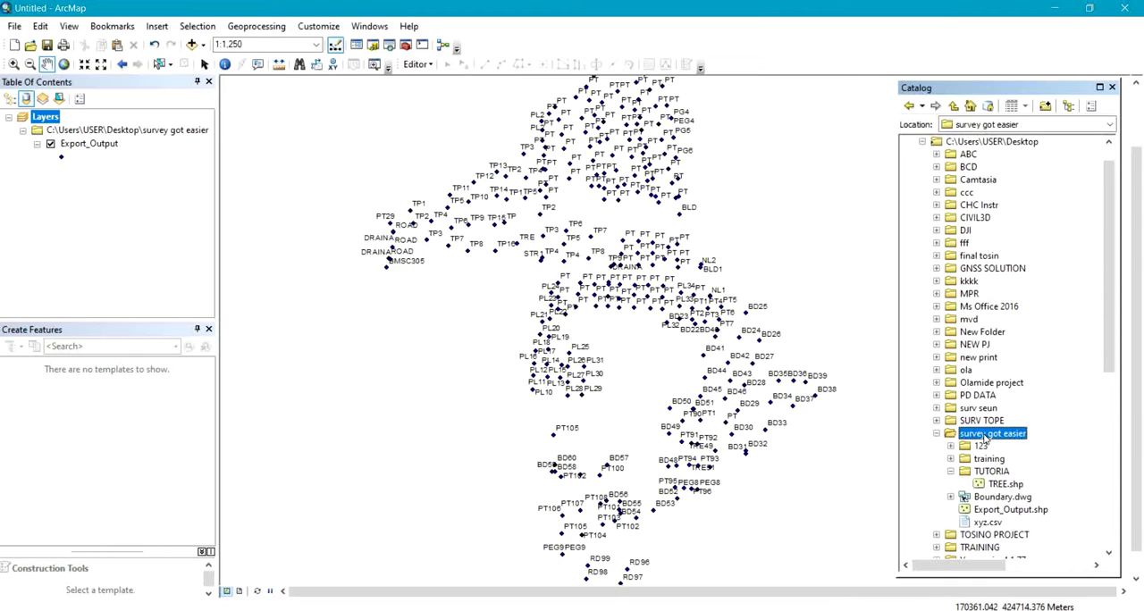
Create a new folder named ABC inside the survey got easier folder.
{"action": "right_click", "coordinate": [986, 436]}
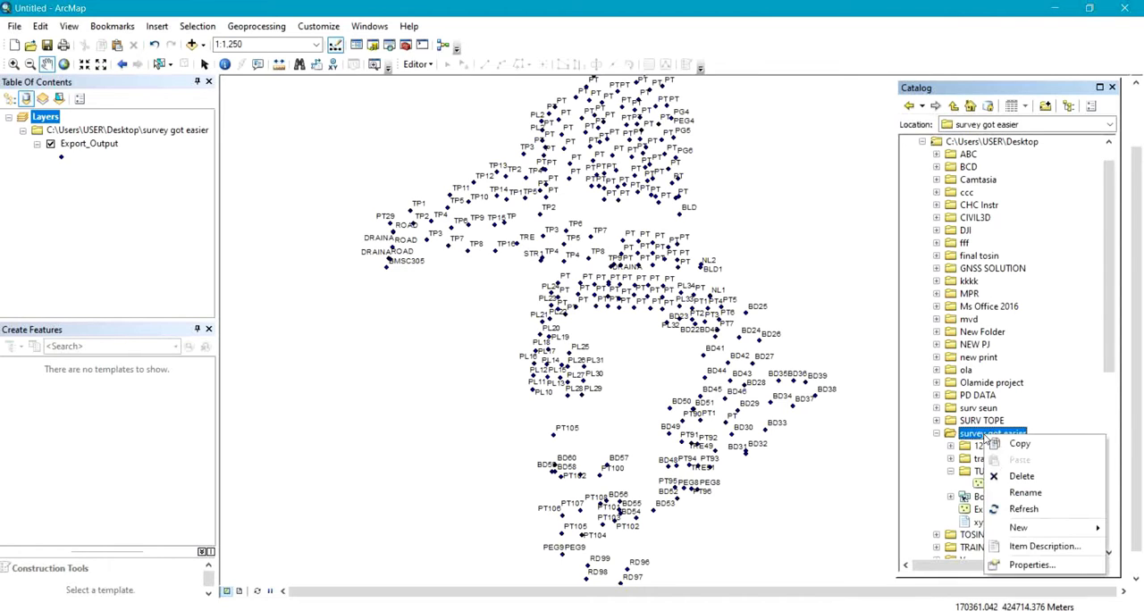
{"action": "mouse_move", "coordinate": [1015, 527]}
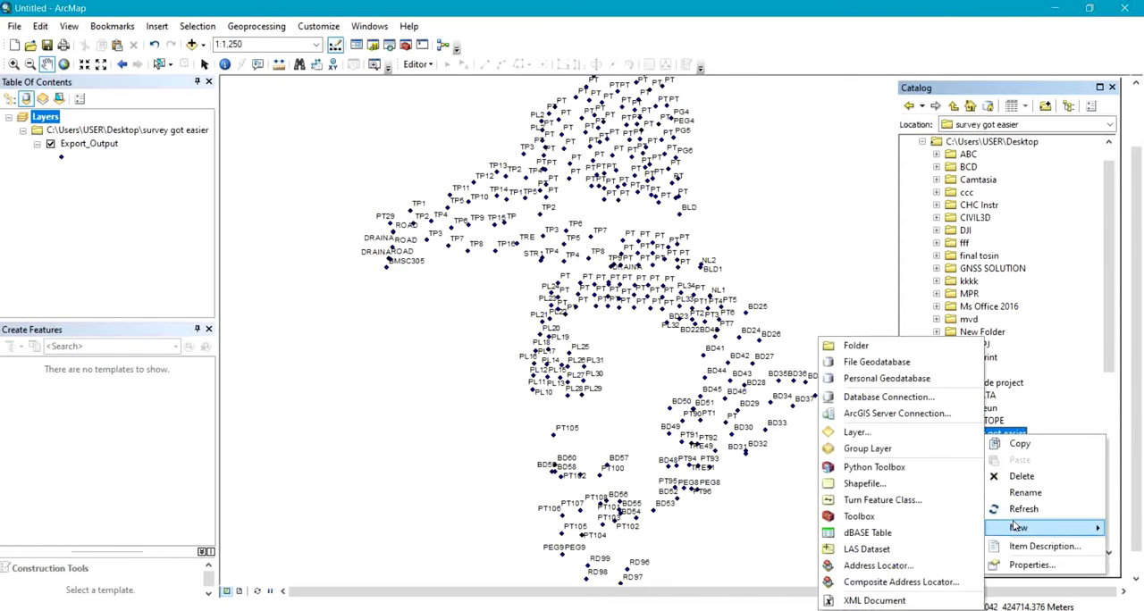
{"action": "left_click", "coordinate": [854, 346]}
{"action": "type", "text": "ABC"}
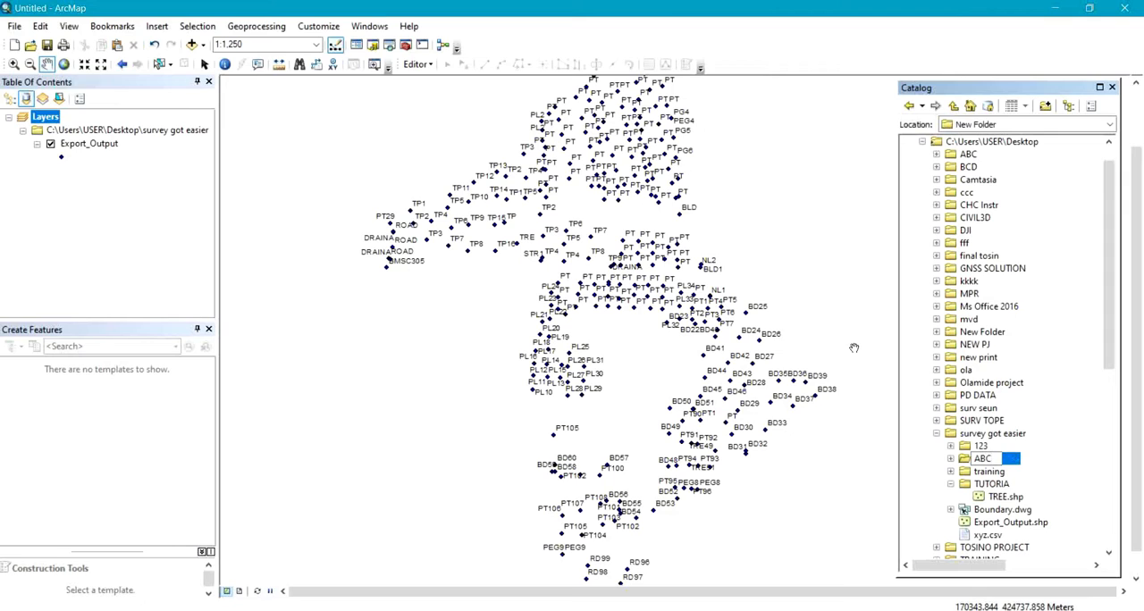
{"action": "key", "text": "Return"}
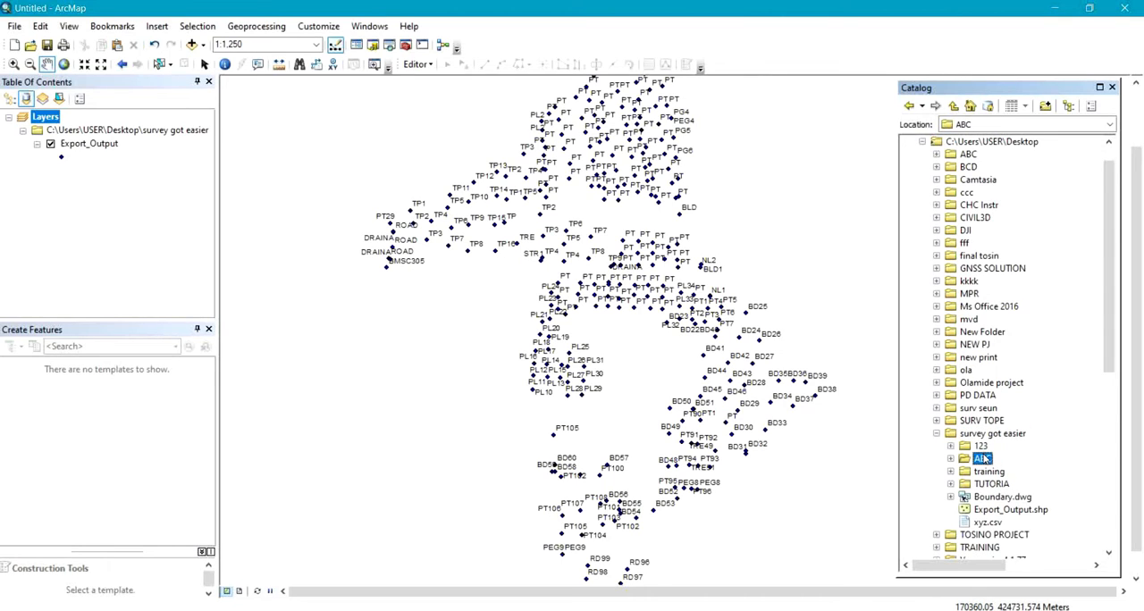
Create a file geodatabase named ABC in the new ABC folder.
{"action": "right_click", "coordinate": [984, 458]}
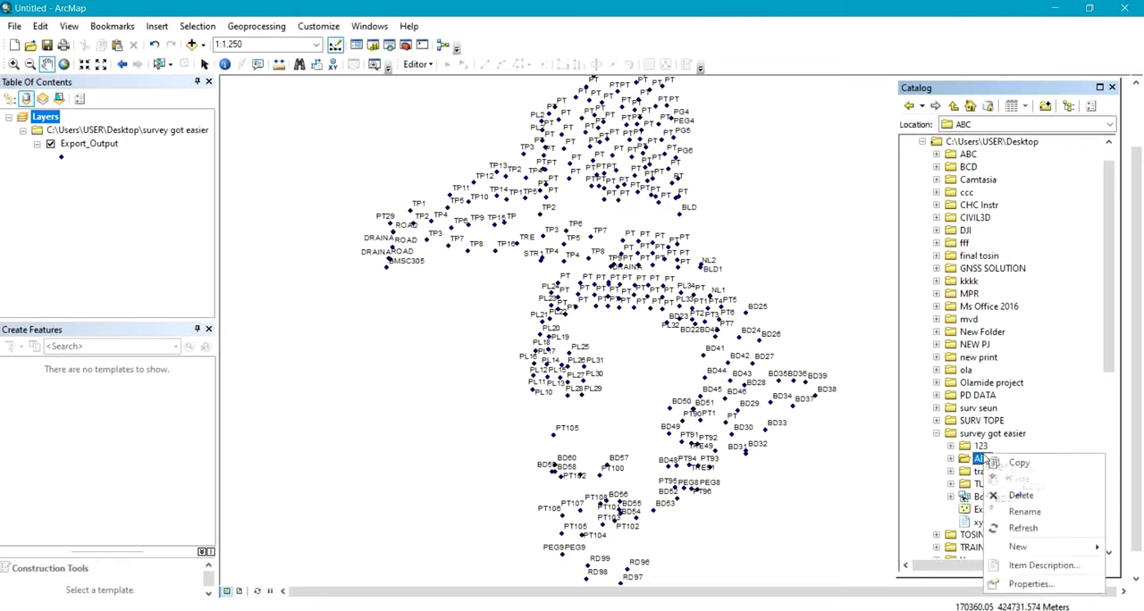
{"action": "mouse_move", "coordinate": [1043, 547]}
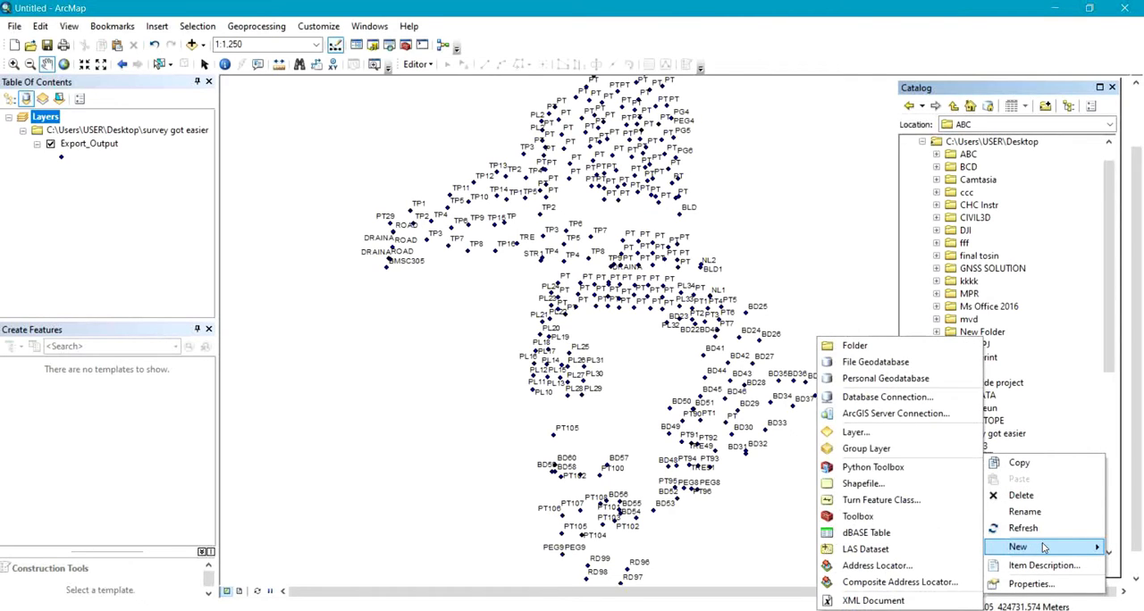
{"action": "left_click", "coordinate": [916, 370]}
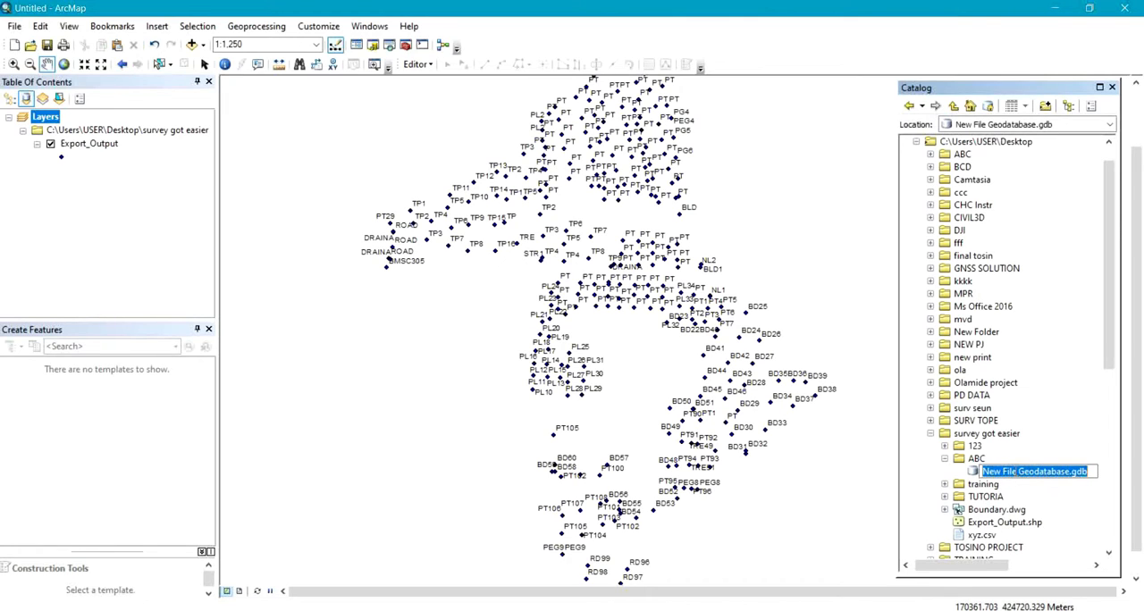
{"action": "key", "text": "BackSpace"}
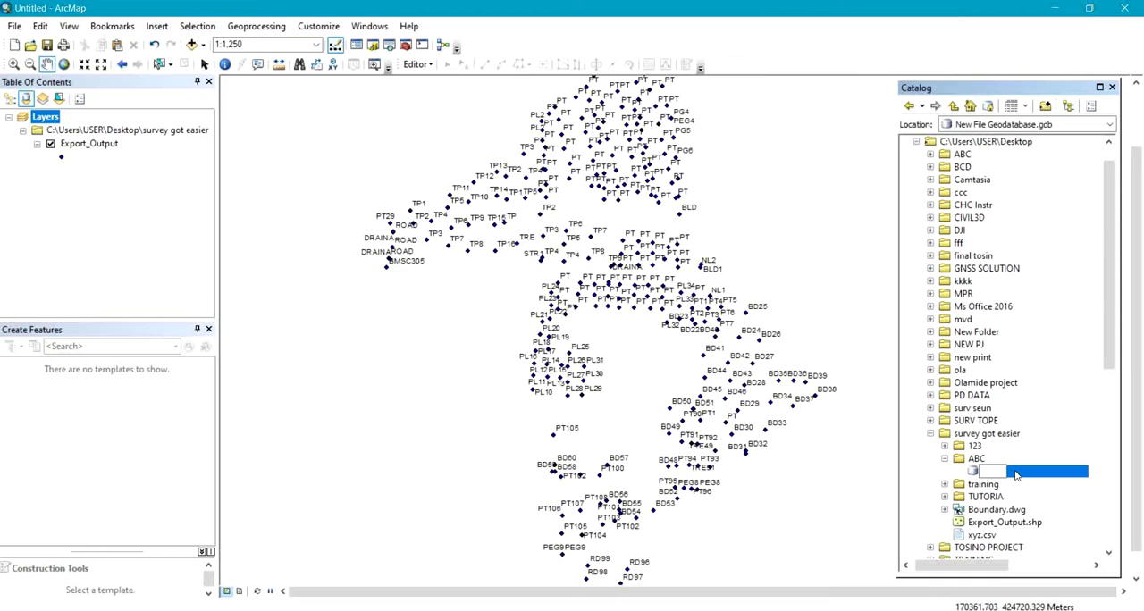
{"action": "type", "text": "ABC"}
{"action": "key", "text": "Return"}
Start a new feature class named BUILDING in the ABC geodatabase, storing polygon features.
{"action": "right_click", "coordinate": [994, 473]}
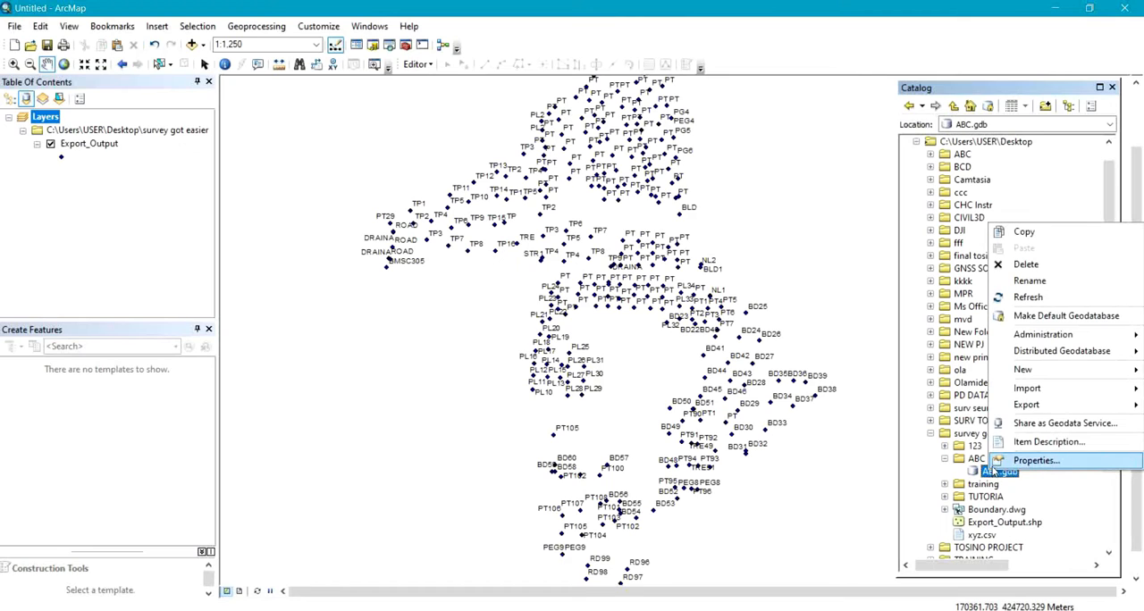
{"action": "mouse_move", "coordinate": [1025, 370]}
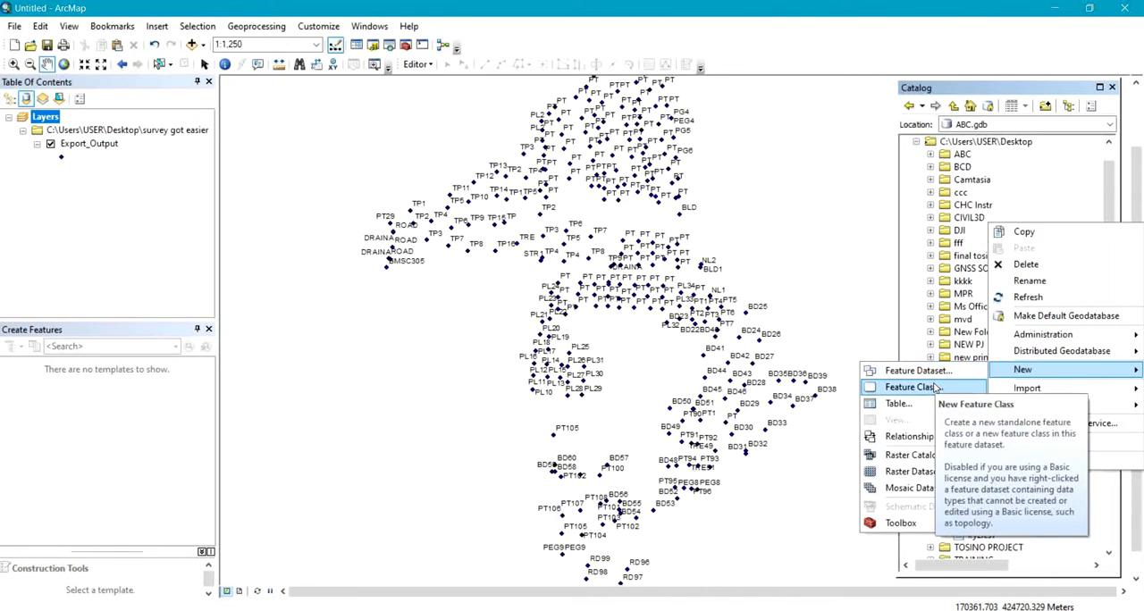
{"action": "left_click", "coordinate": [934, 387]}
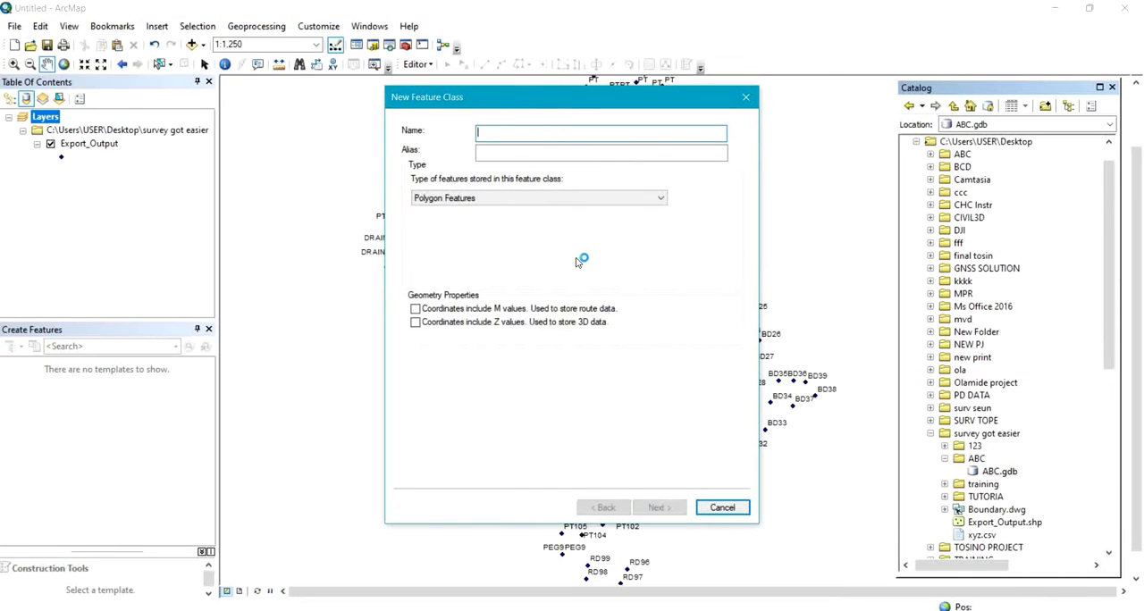
{"action": "type", "text": "B"}
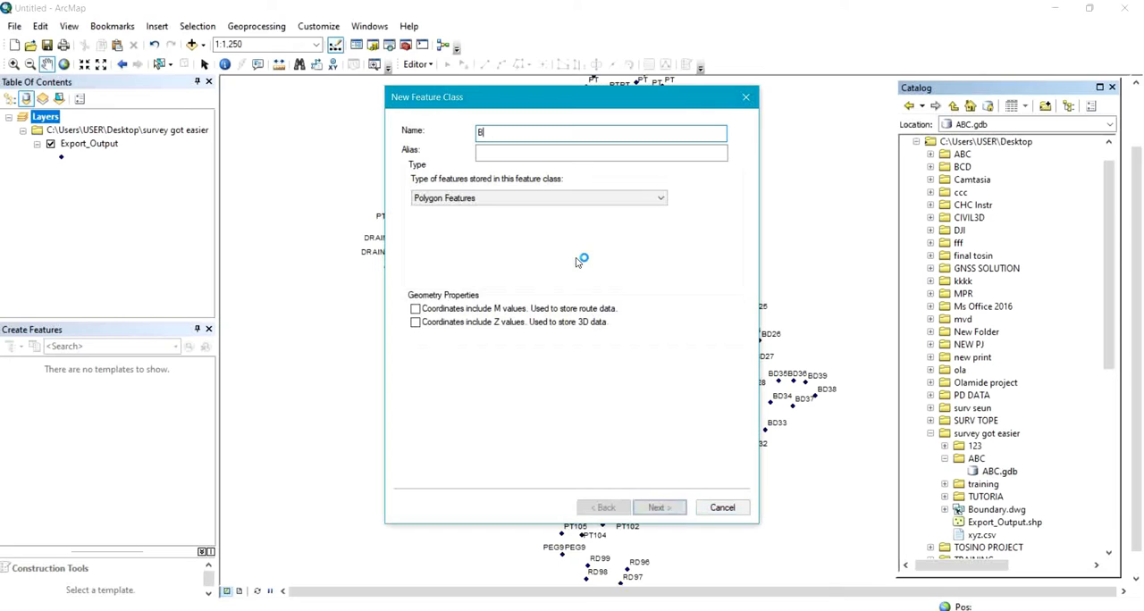
{"action": "type", "text": "UILD"}
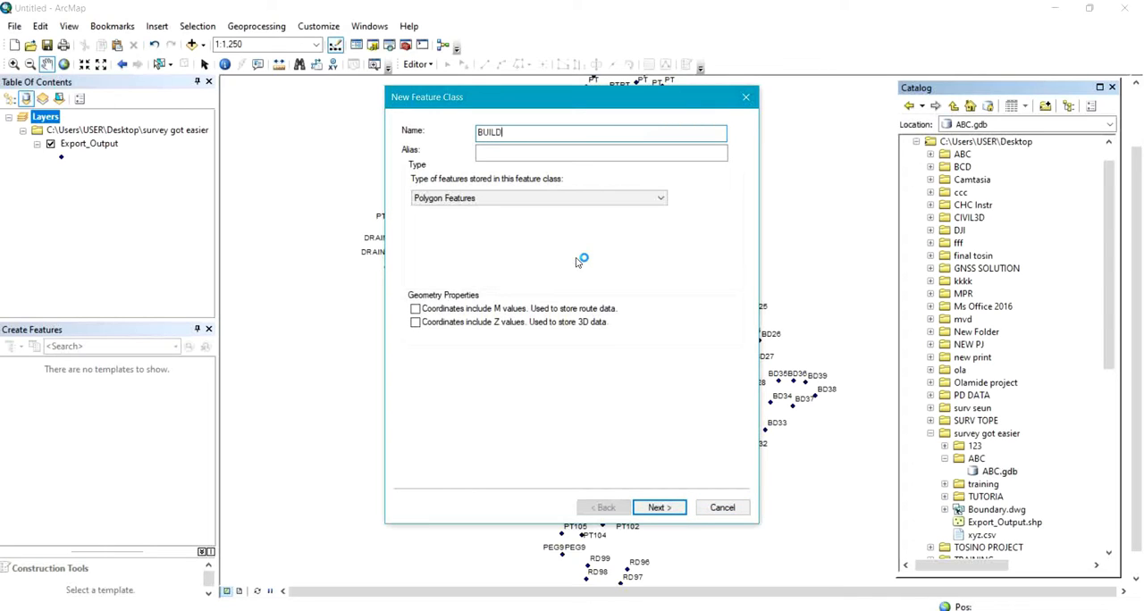
{"action": "type", "text": "ING"}
{"action": "left_click", "coordinate": [501, 199]}
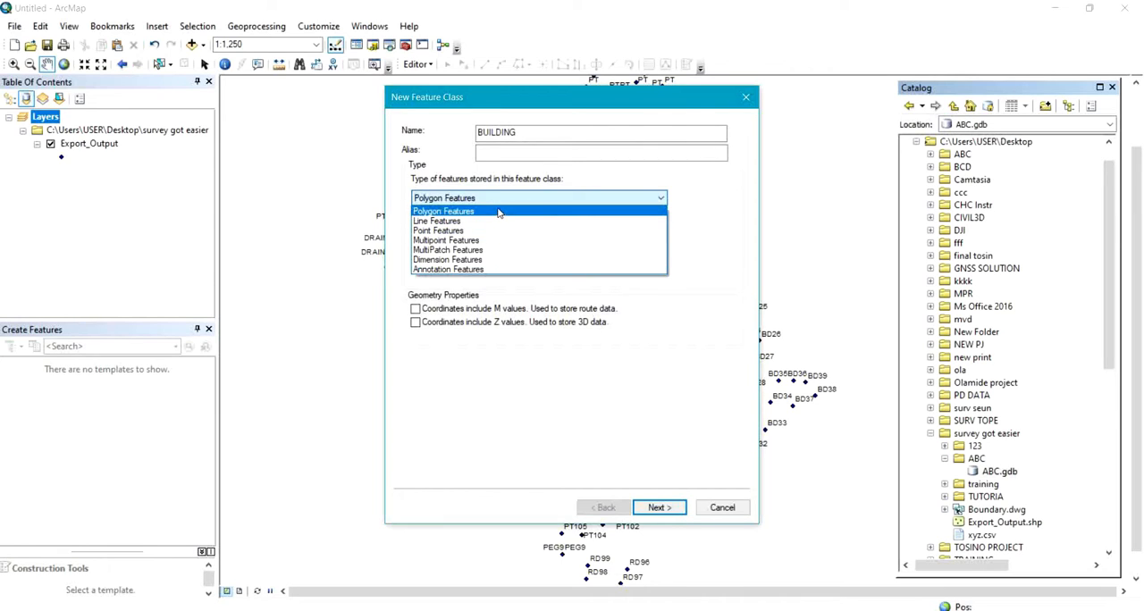
{"action": "left_click", "coordinate": [499, 211]}
Assign Minna UTM Zone 31N to the feature class, accepting the default XY tolerance and storage configuration.
{"action": "left_click", "coordinate": [658, 507]}
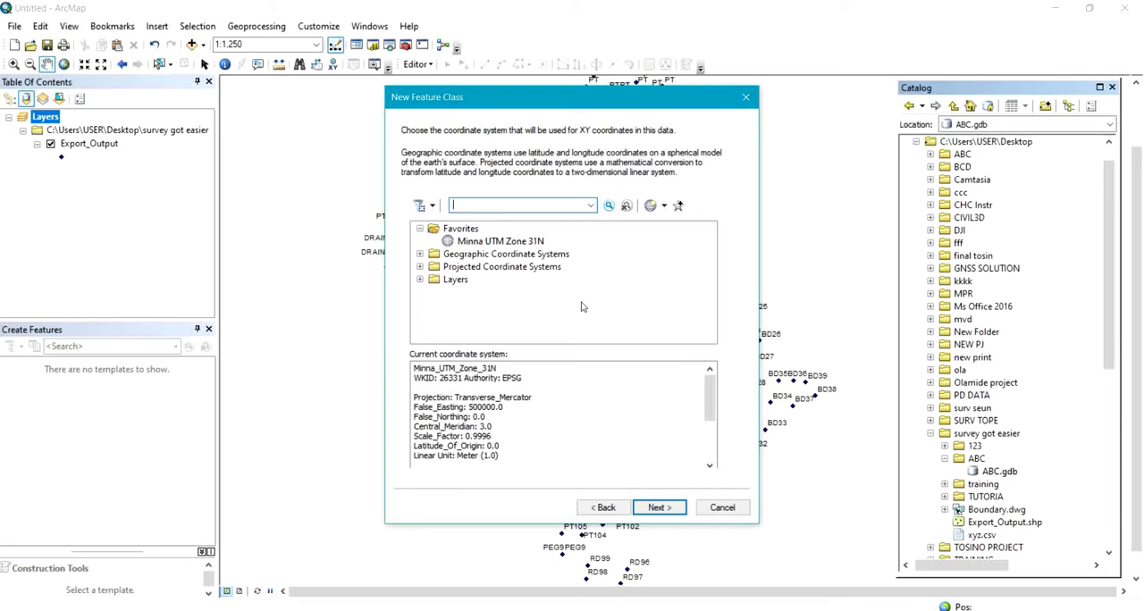
{"action": "left_click", "coordinate": [478, 241]}
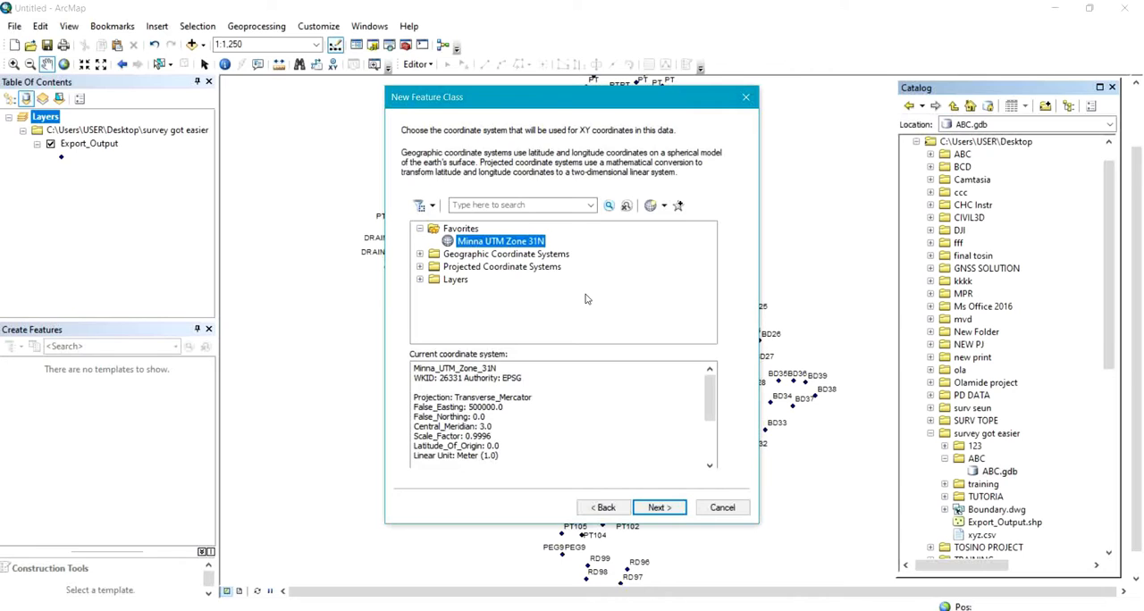
{"action": "left_click", "coordinate": [658, 507]}
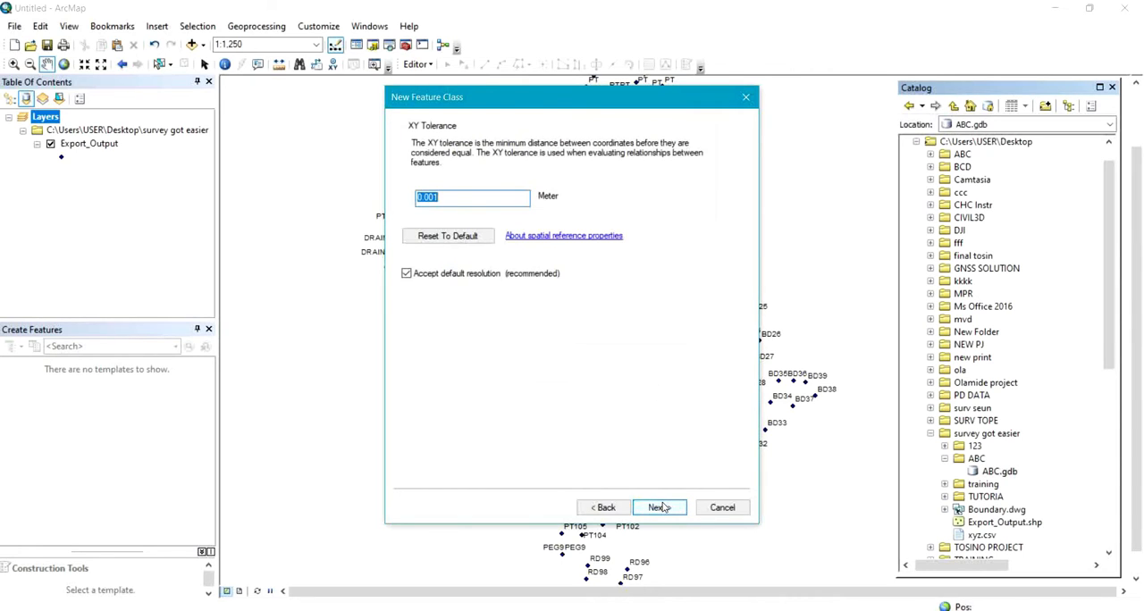
{"action": "left_click", "coordinate": [663, 509]}
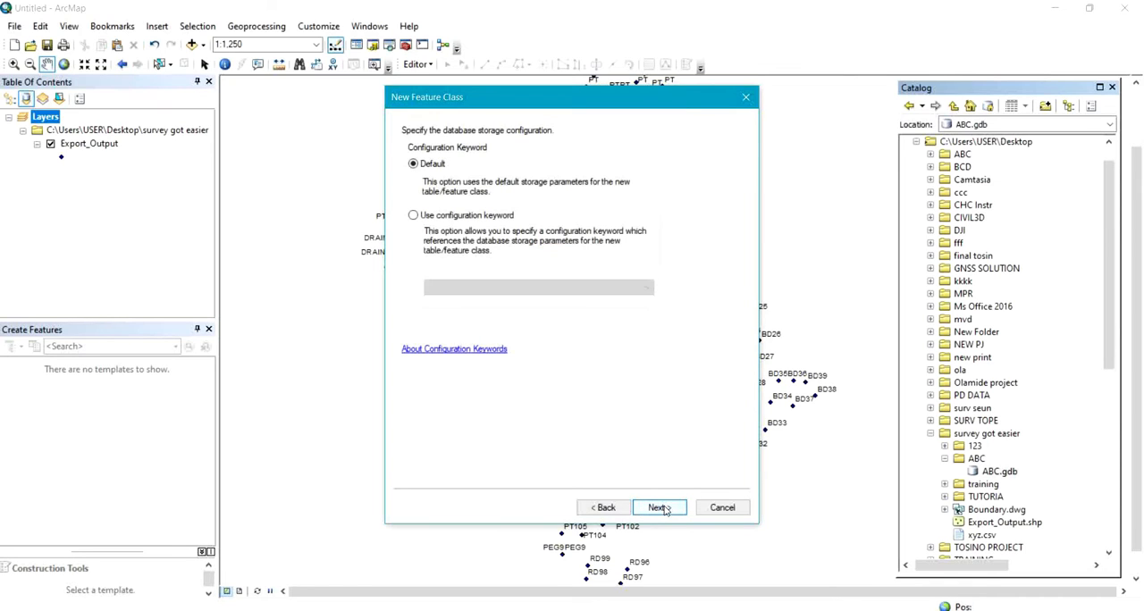
{"action": "left_click", "coordinate": [663, 508]}
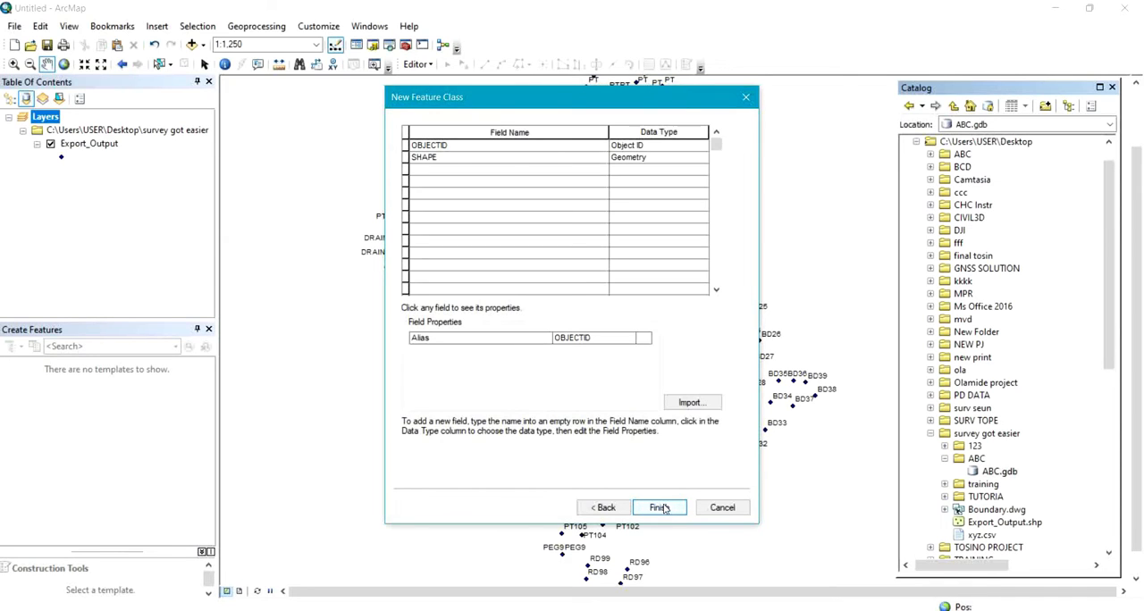
Add a NAME field of type Text with a length of 100 to the feature class.
{"action": "left_click", "coordinate": [460, 171]}
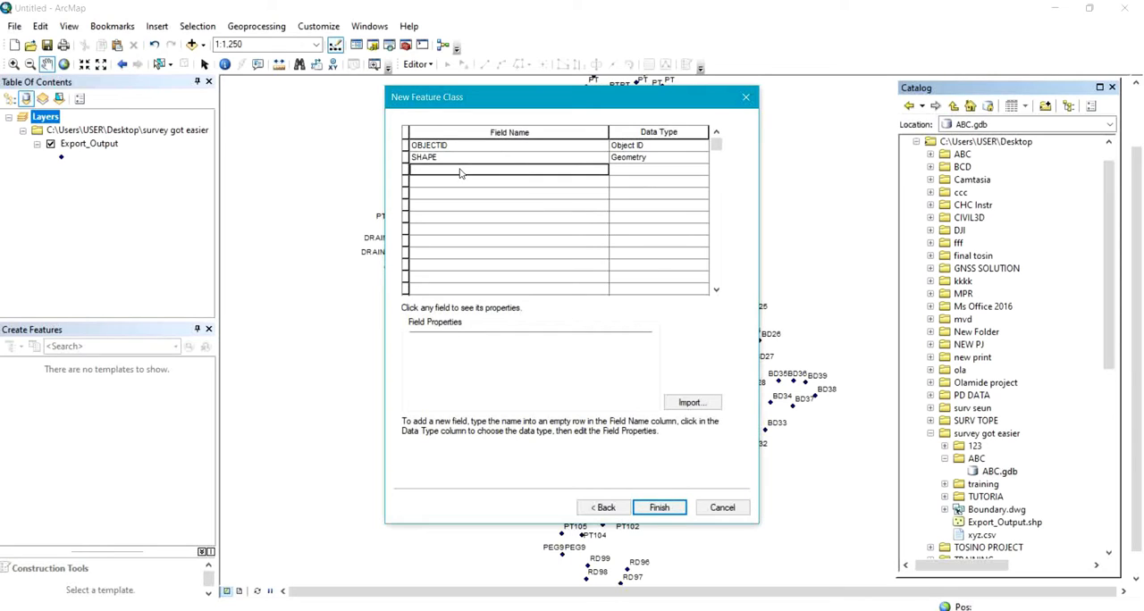
{"action": "type", "text": "NAME"}
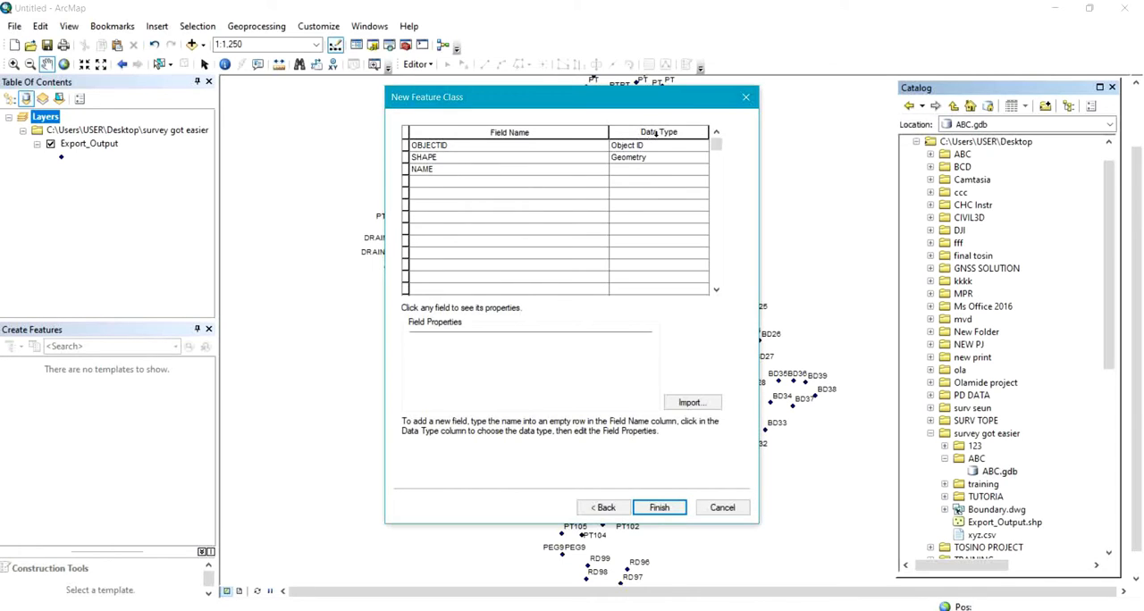
{"action": "left_click", "coordinate": [656, 172]}
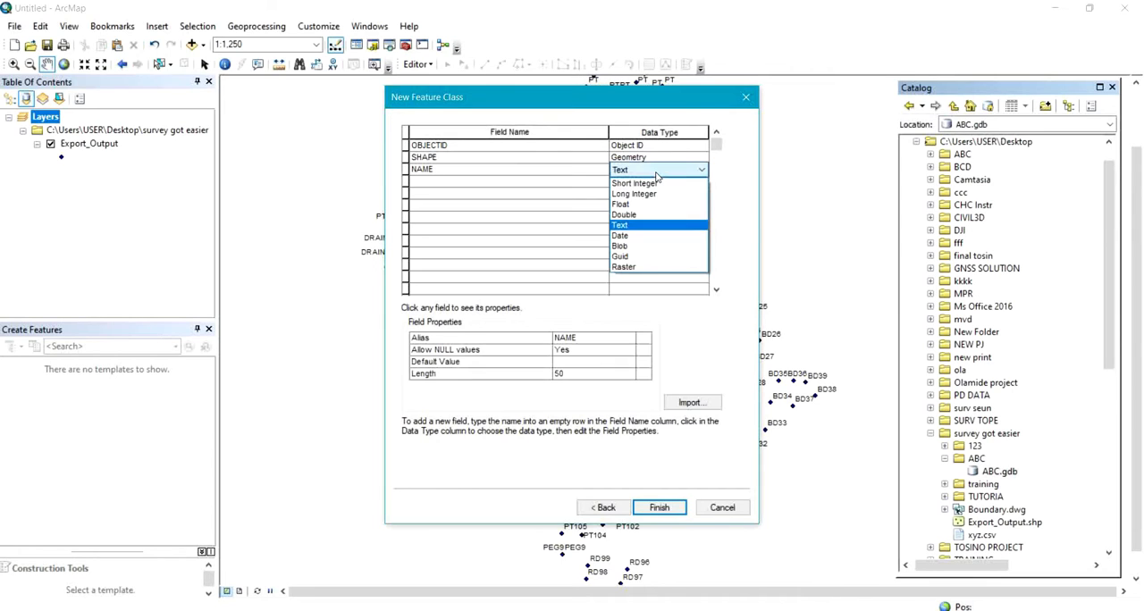
{"action": "left_click", "coordinate": [653, 229]}
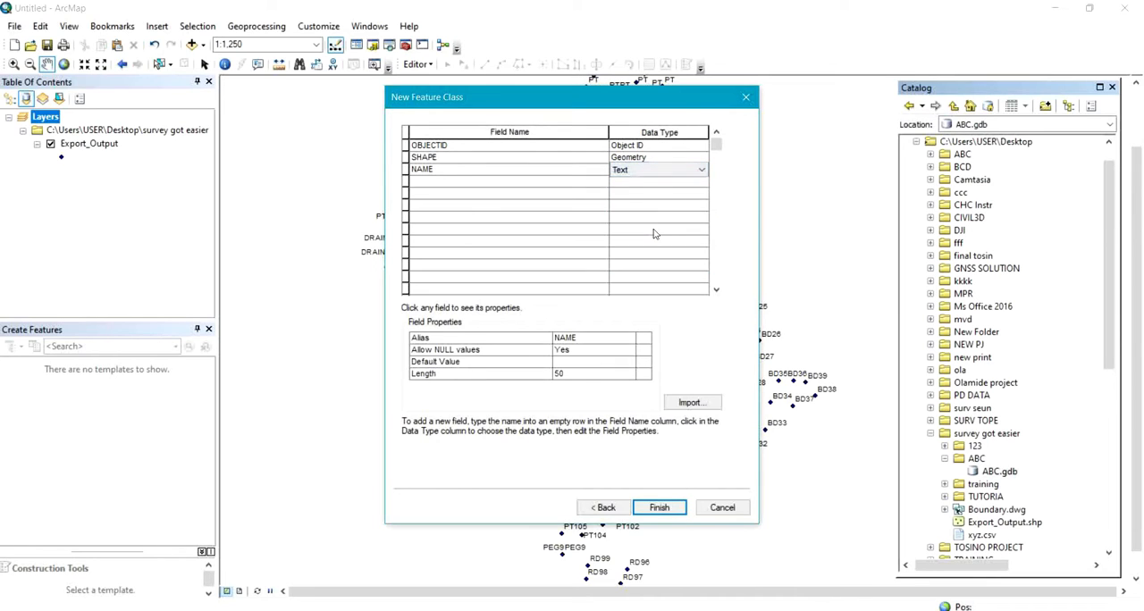
{"action": "left_click", "coordinate": [578, 377]}
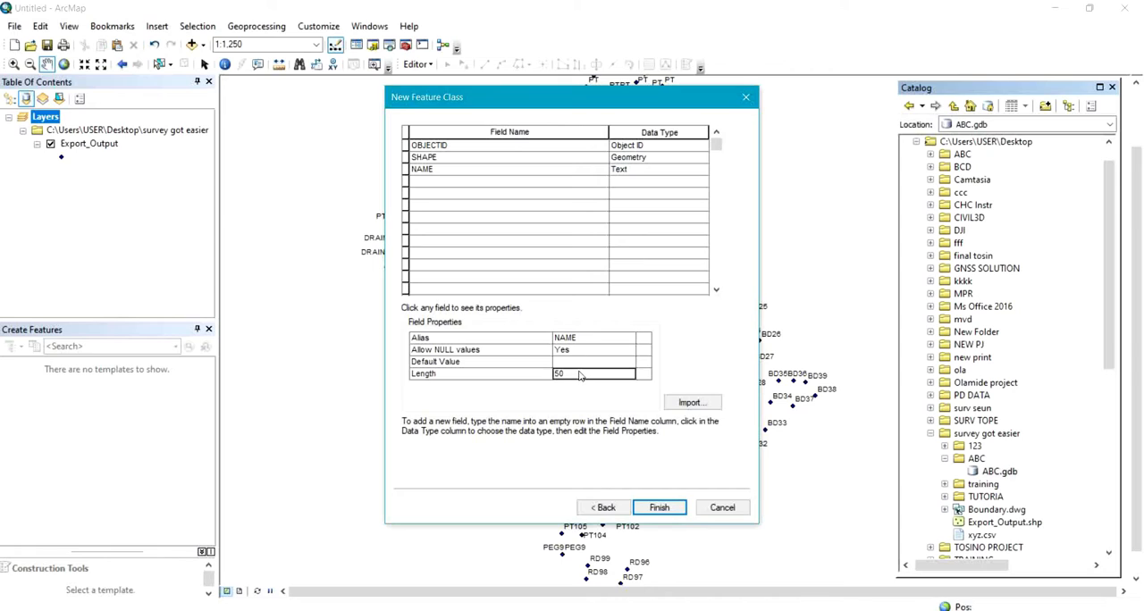
{"action": "key", "text": "BackSpace"}
{"action": "key", "text": "BackSpace"}
{"action": "type", "text": "100"}
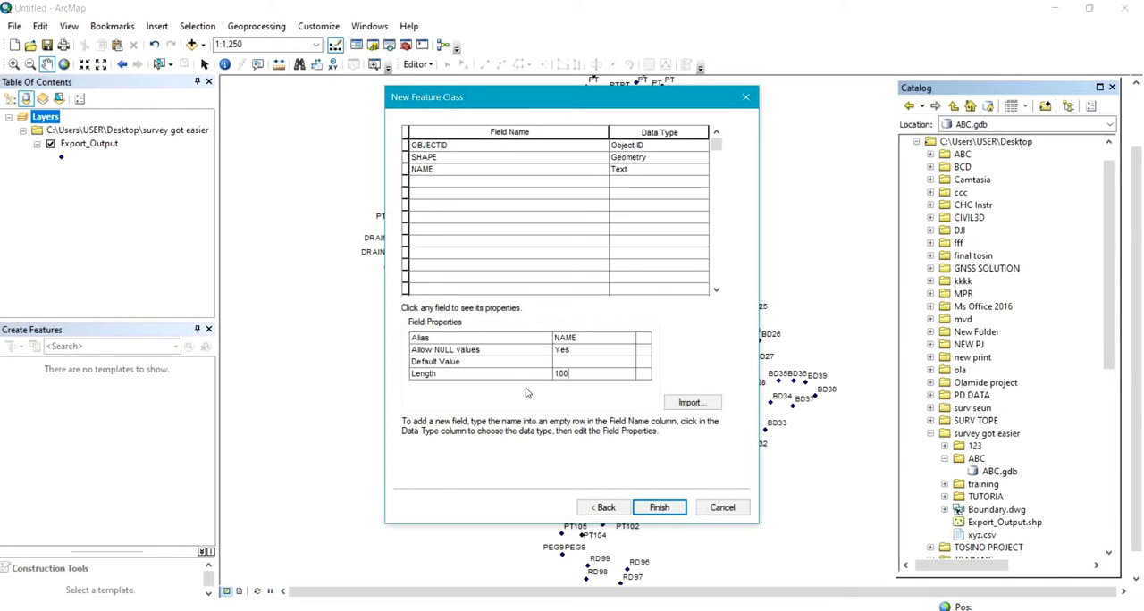
Add a COLOUR field of type Text to the BUILDING feature class and finish creating the class.
{"action": "left_click", "coordinate": [461, 182]}
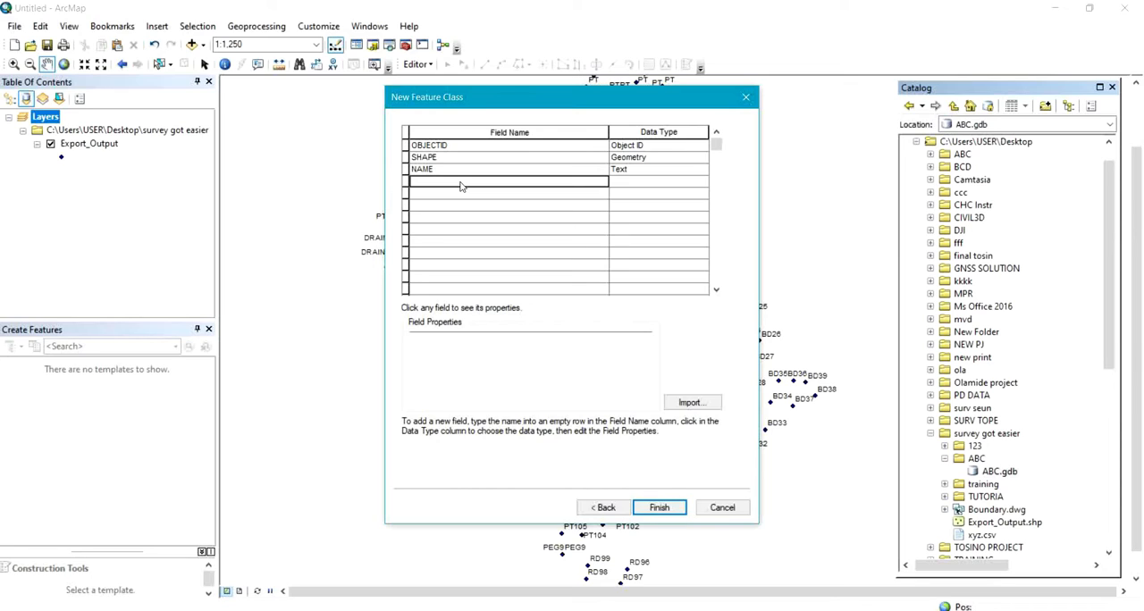
{"action": "left_click", "coordinate": [461, 184]}
{"action": "type", "text": "COLOUR"}
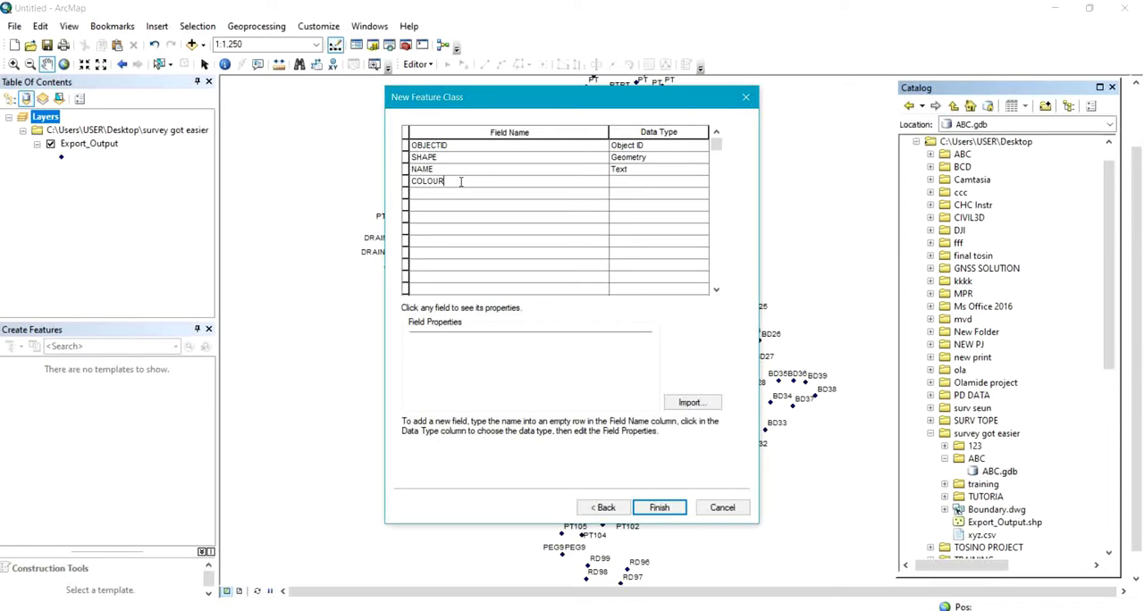
{"action": "left_click", "coordinate": [646, 182]}
{"action": "left_click", "coordinate": [646, 183]}
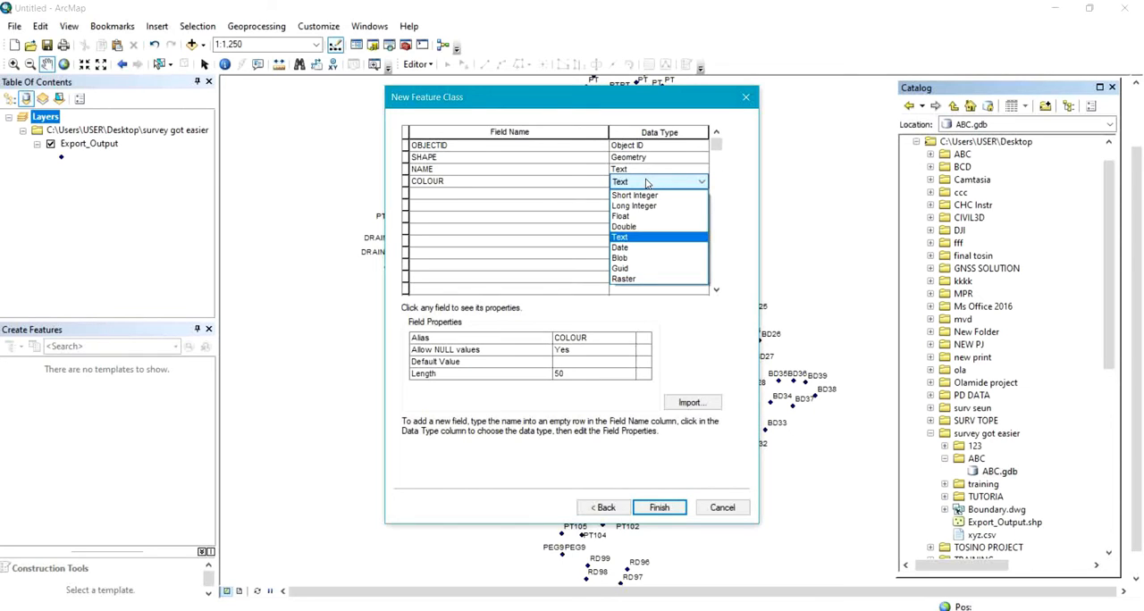
{"action": "left_click", "coordinate": [646, 238]}
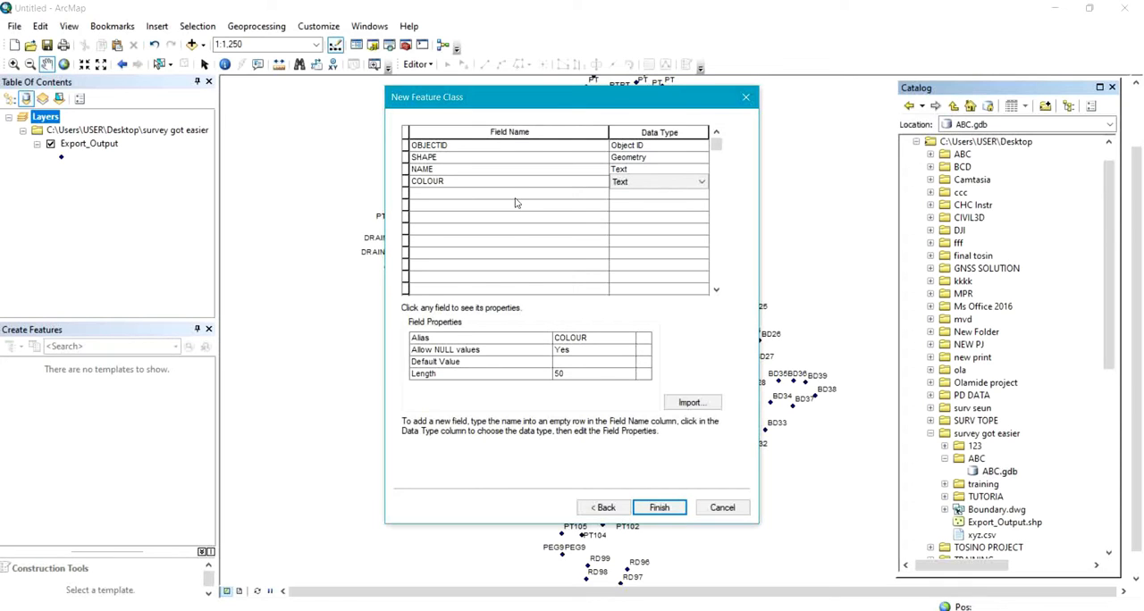
{"action": "left_click", "coordinate": [659, 507]}
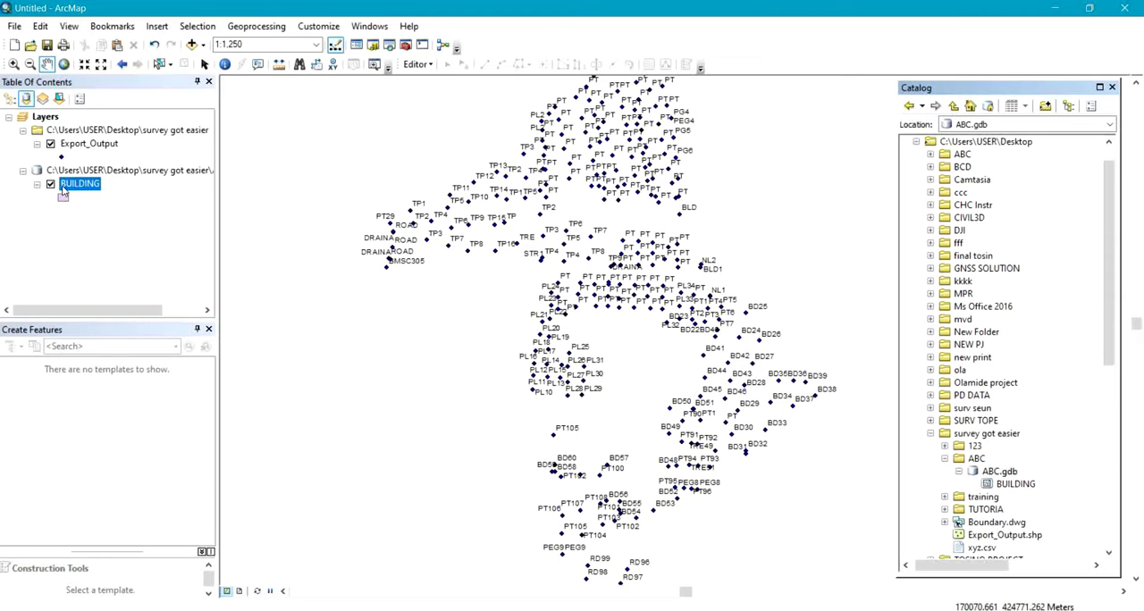
Start a new feature class named ROAD in the ABC geodatabase, storing line features.
{"action": "left_click", "coordinate": [994, 475]}
{"action": "right_click", "coordinate": [994, 474]}
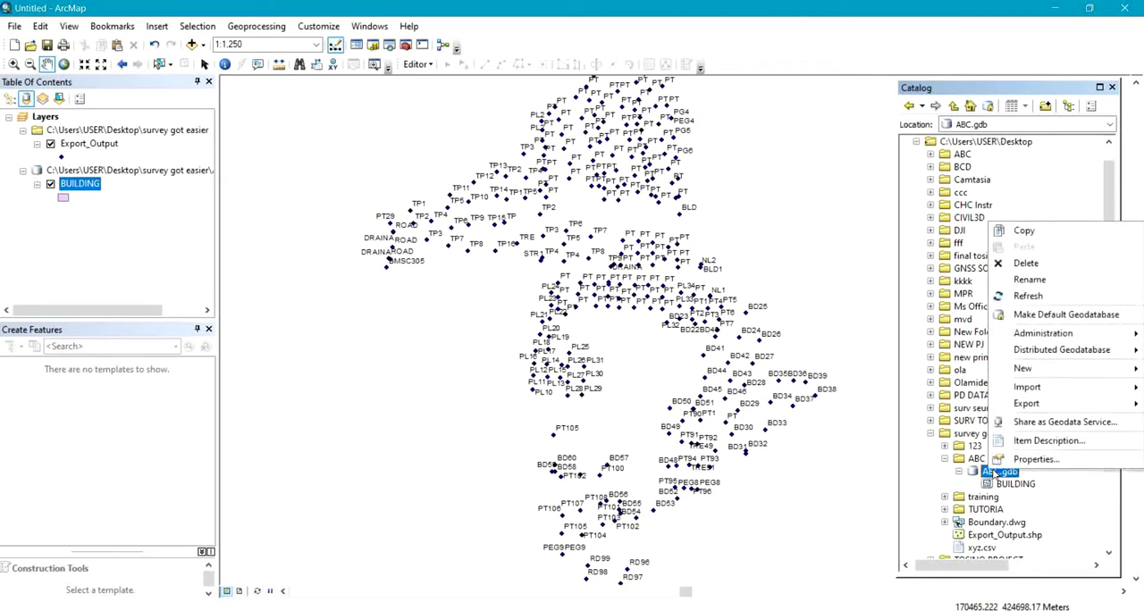
{"action": "mouse_move", "coordinate": [1039, 374]}
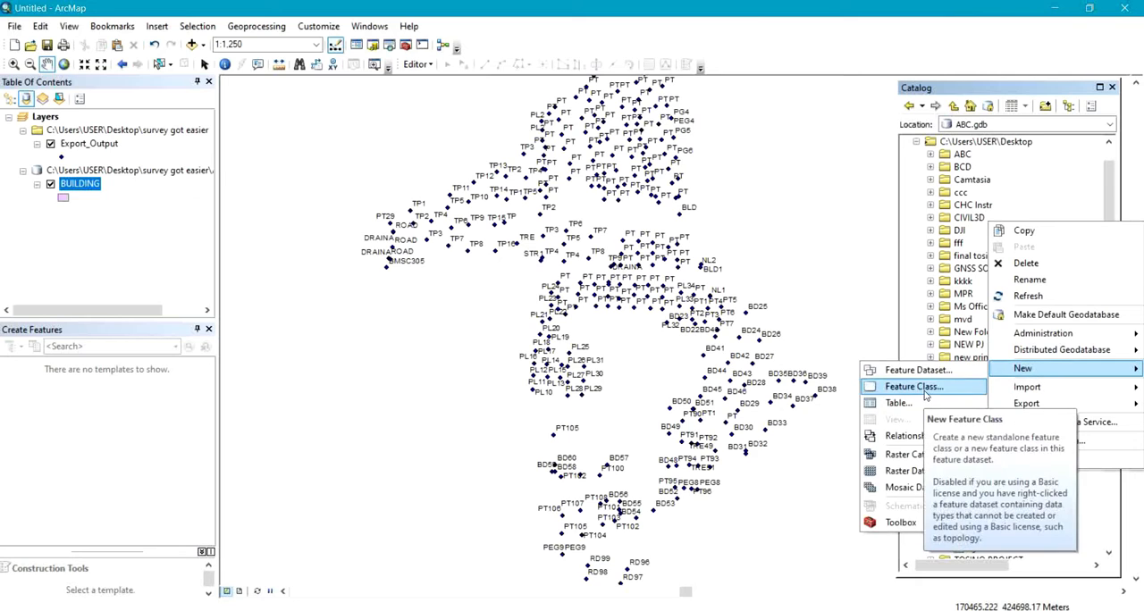
{"action": "left_click", "coordinate": [924, 394]}
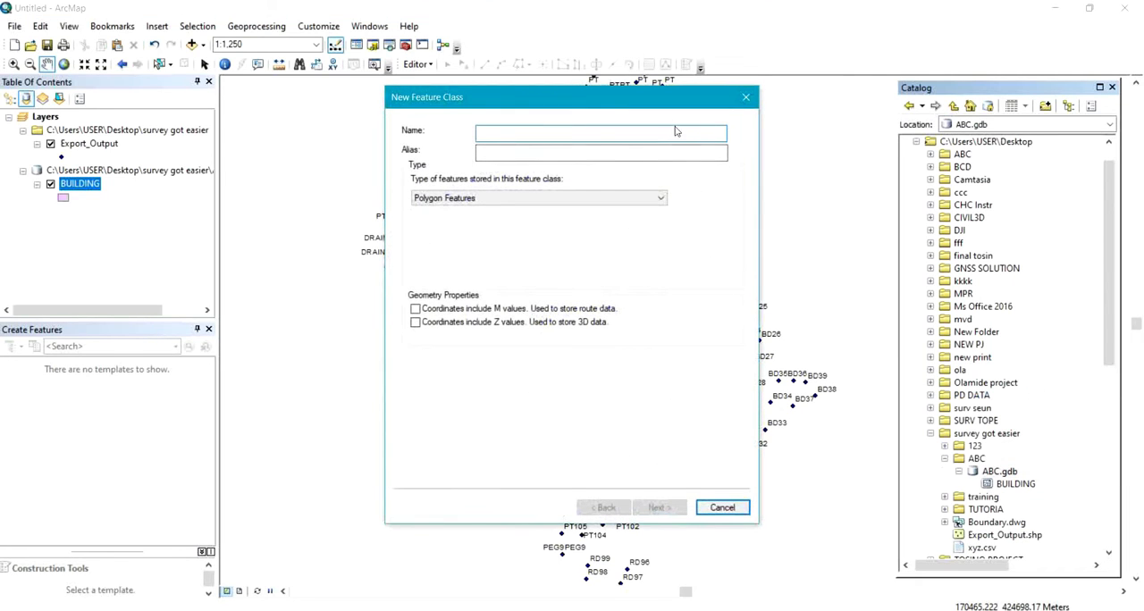
{"action": "type", "text": "ROAD"}
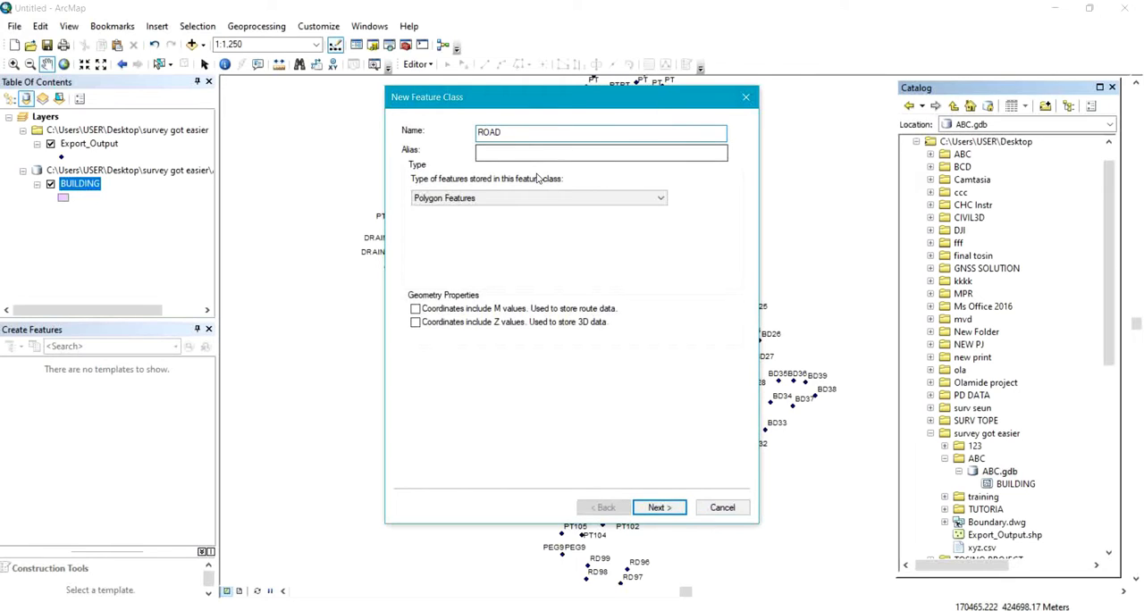
{"action": "left_click", "coordinate": [501, 201]}
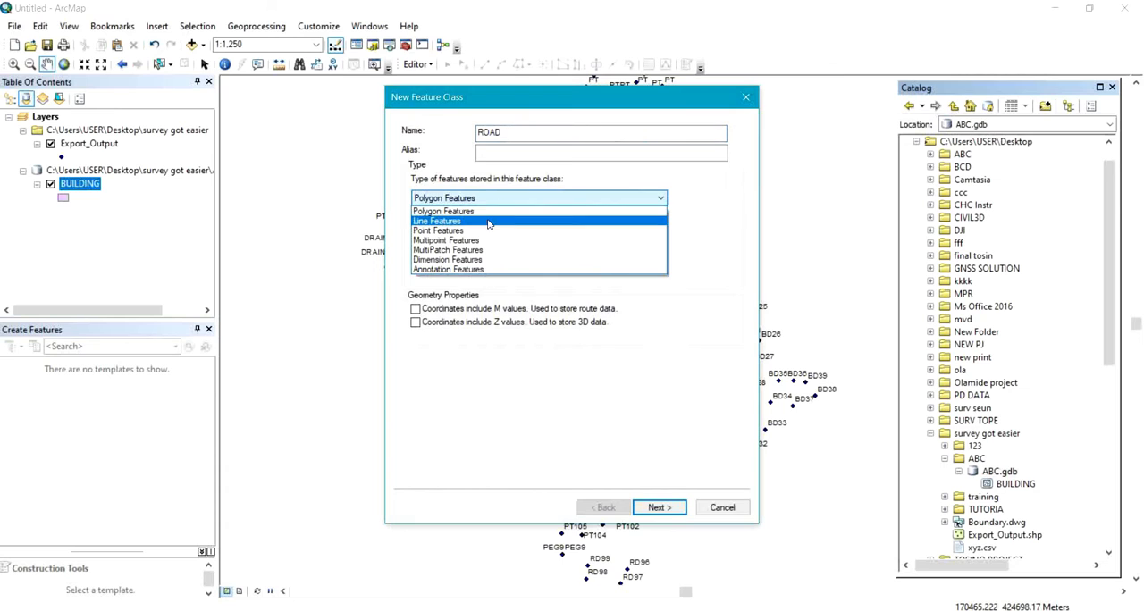
{"action": "left_click", "coordinate": [488, 222]}
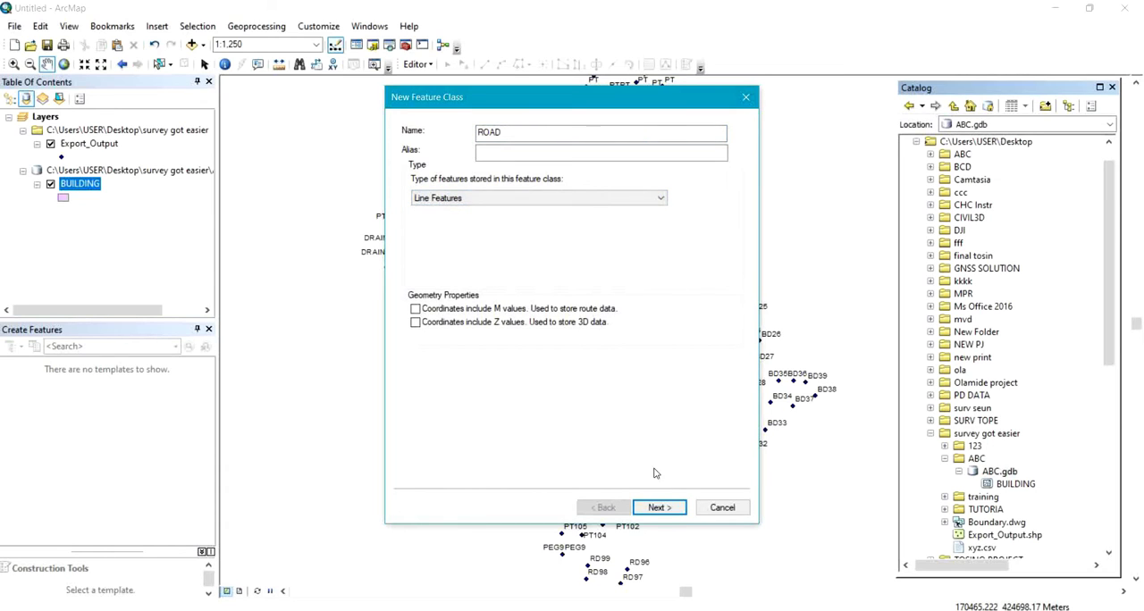
{"action": "left_click", "coordinate": [657, 507]}
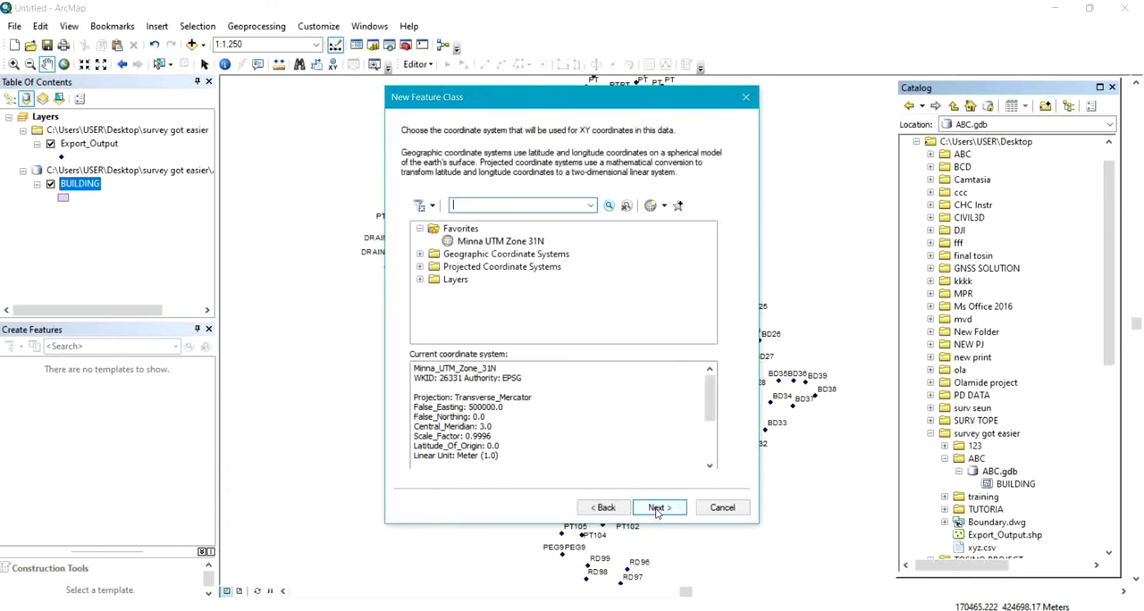
Create the ROAD feature class in Minna UTM Zone 31N with default XY tolerance and storage configuration, adding no extra fields.
{"action": "left_click", "coordinate": [471, 243]}
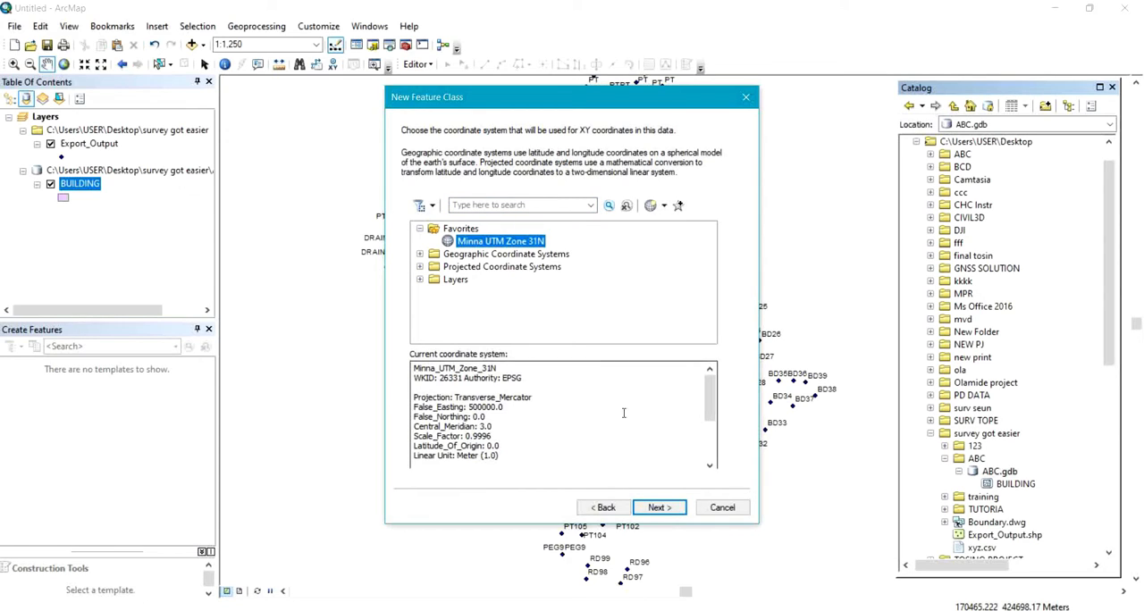
{"action": "left_click", "coordinate": [662, 511]}
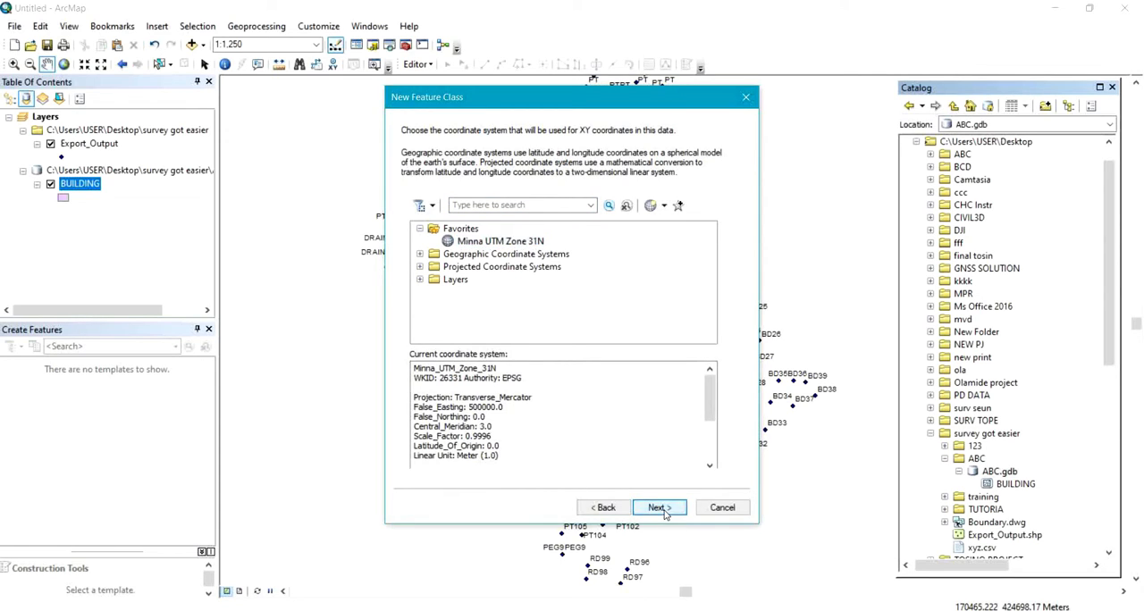
{"action": "left_click", "coordinate": [662, 511]}
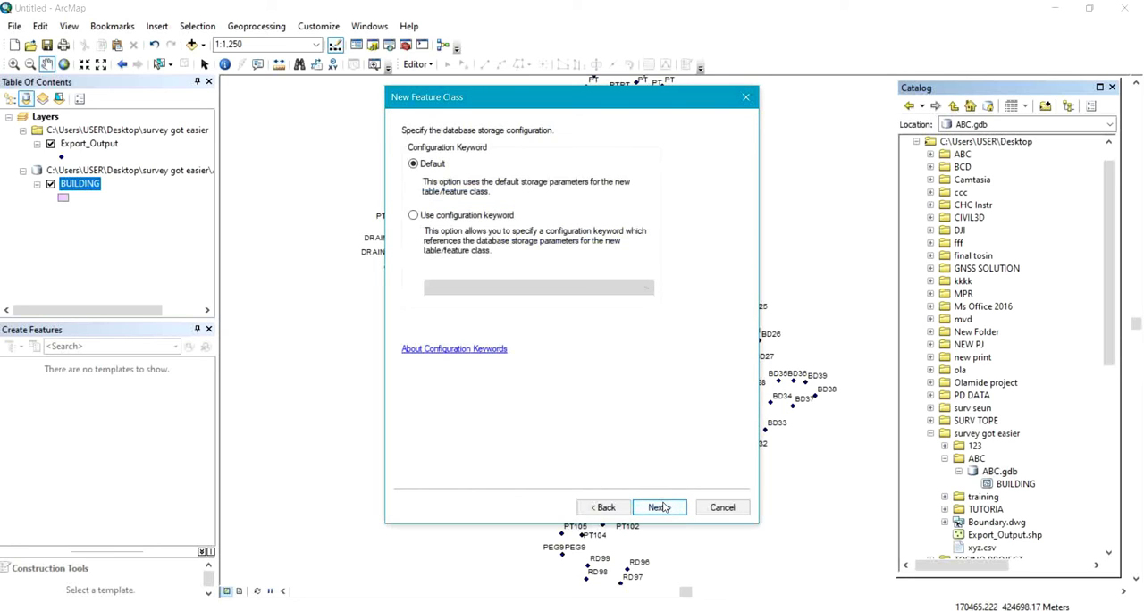
{"action": "left_click", "coordinate": [662, 510]}
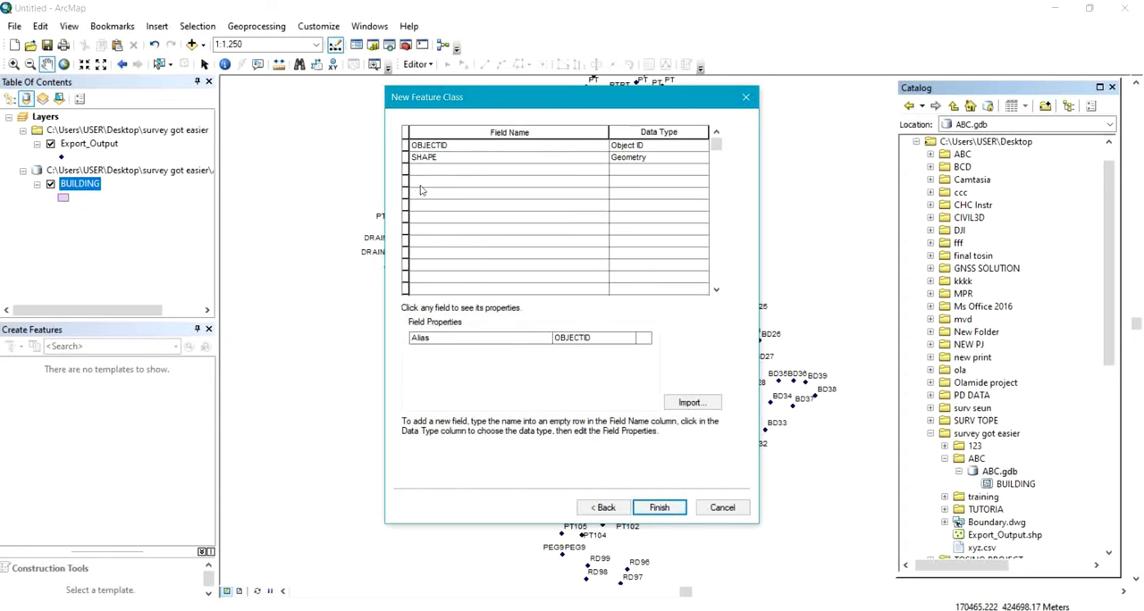
{"action": "left_click", "coordinate": [472, 170]}
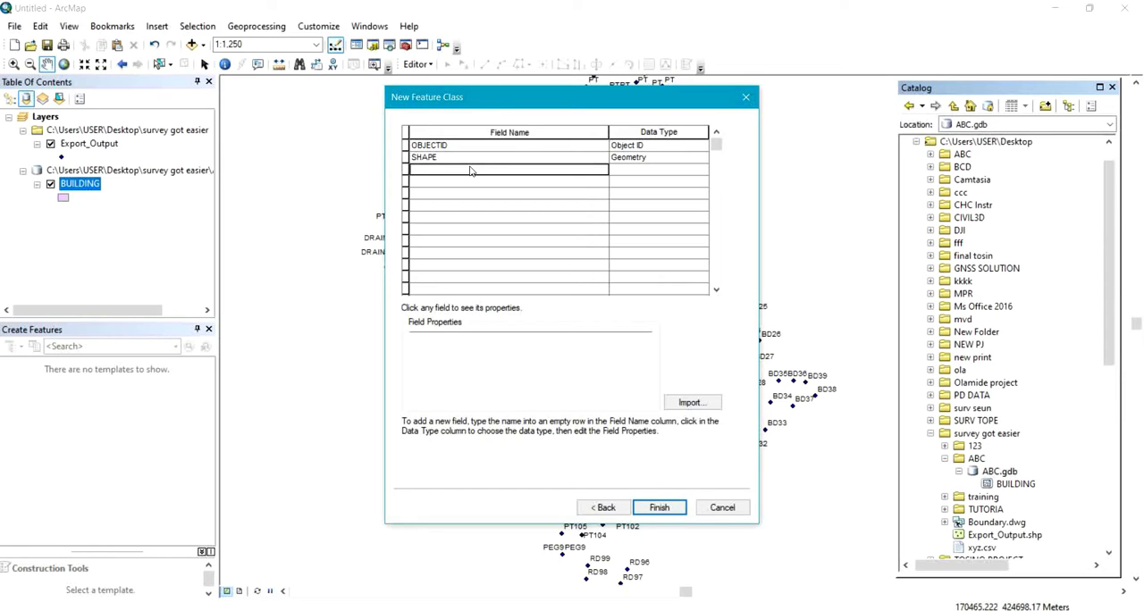
{"action": "left_click", "coordinate": [659, 508]}
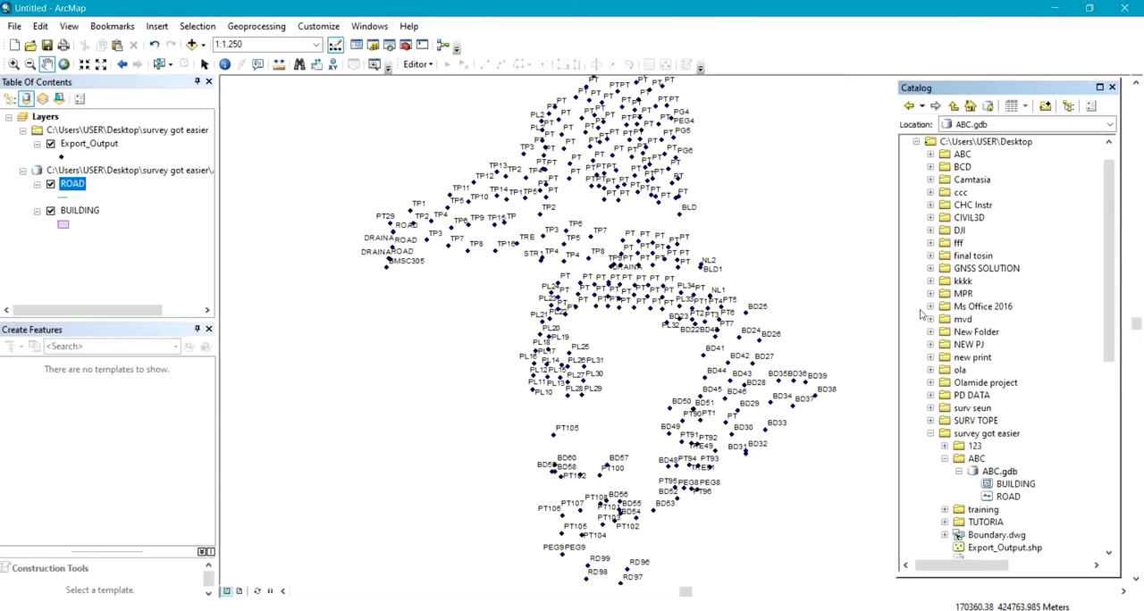
Start a new feature class named TREE in the ABC geodatabase, storing point features.
{"action": "right_click", "coordinate": [1002, 474]}
{"action": "mouse_move", "coordinate": [1040, 374]}
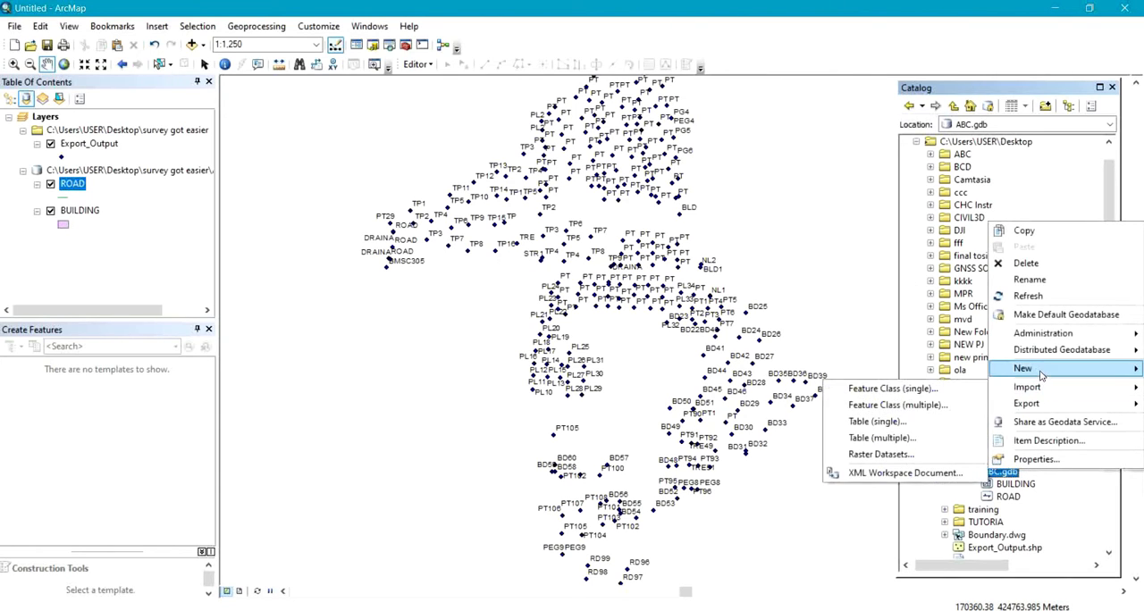
{"action": "left_click", "coordinate": [910, 386]}
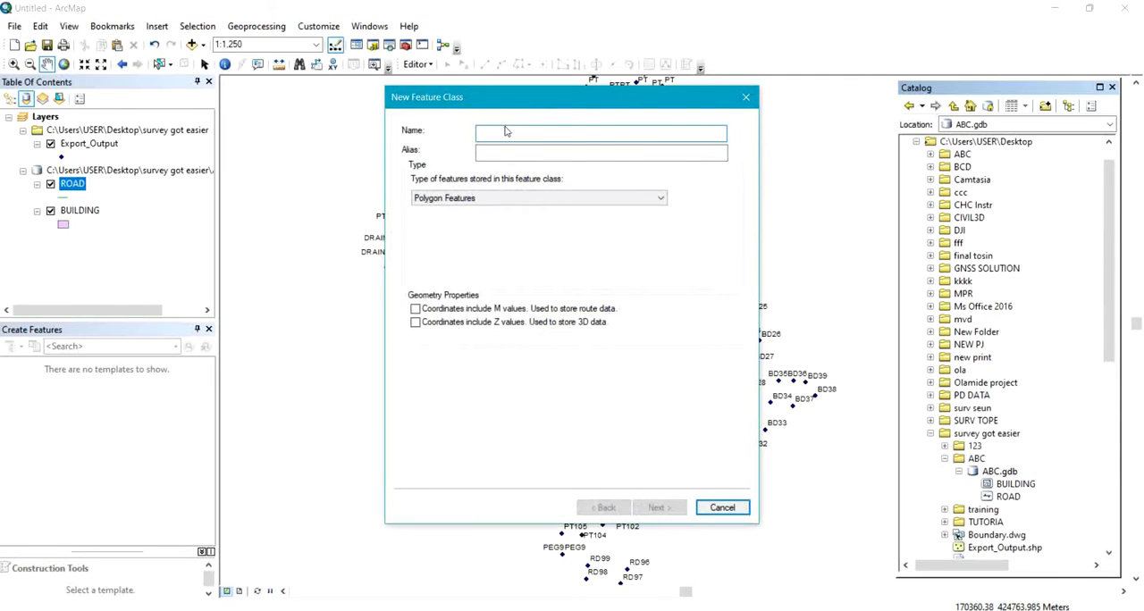
{"action": "type", "text": "TREE"}
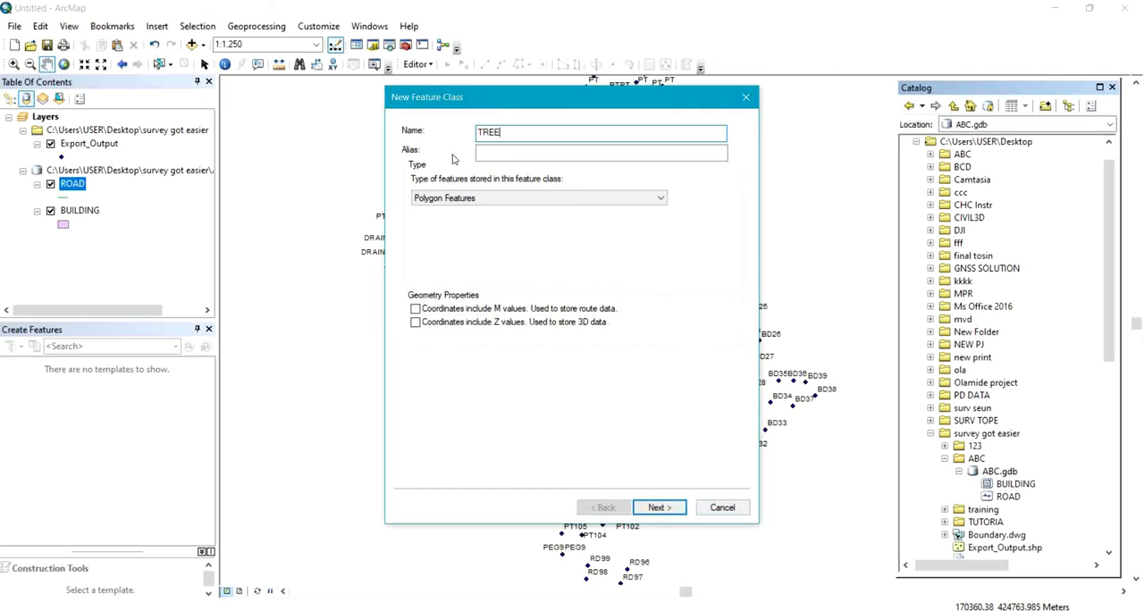
{"action": "left_click", "coordinate": [469, 198]}
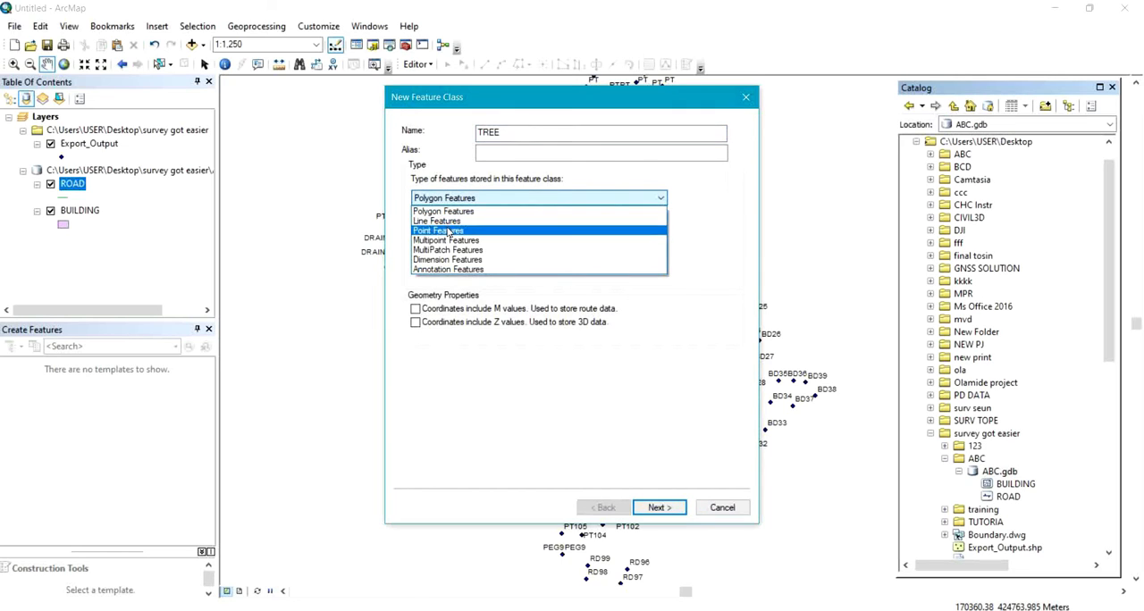
{"action": "left_click", "coordinate": [450, 231]}
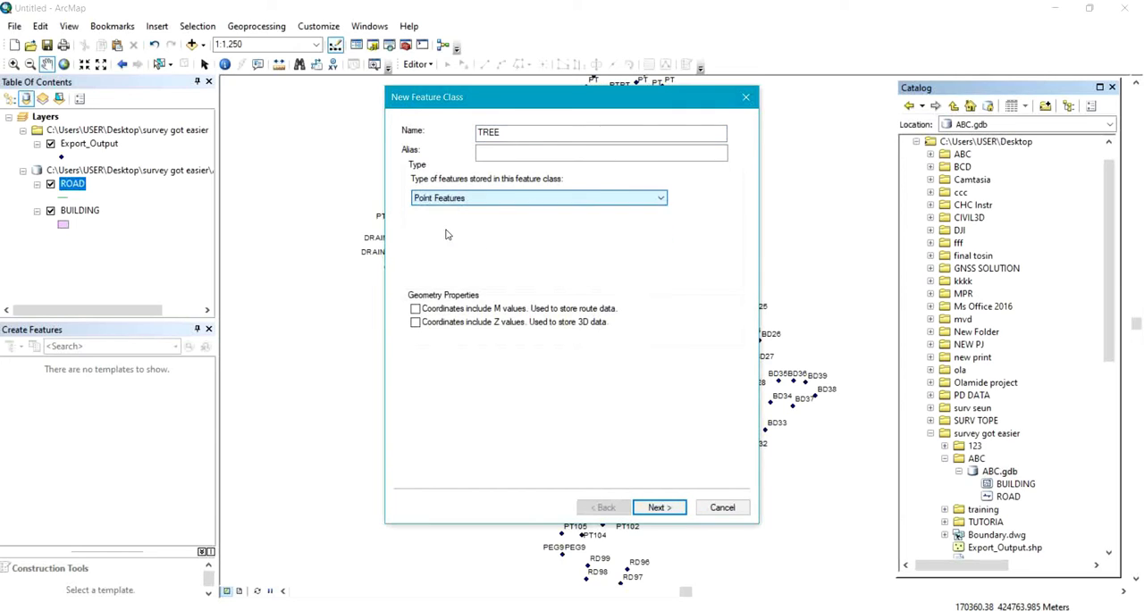
{"action": "left_click", "coordinate": [659, 507]}
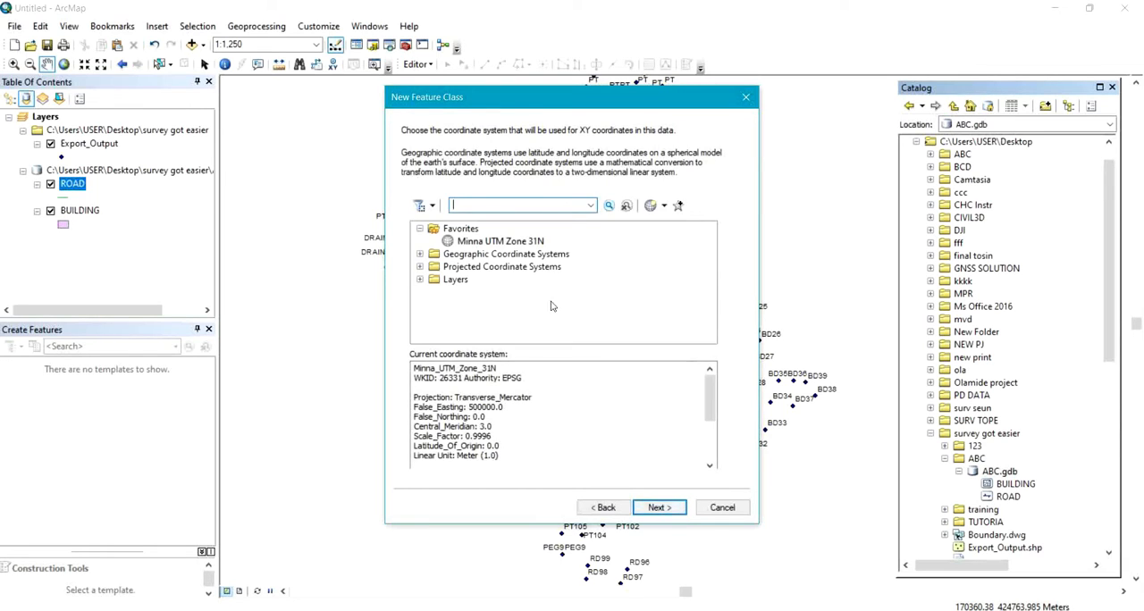
Create the TREE feature class in Minna UTM Zone 31N with default XY tolerance and storage configuration, adding no extra fields.
{"action": "left_click", "coordinate": [540, 242]}
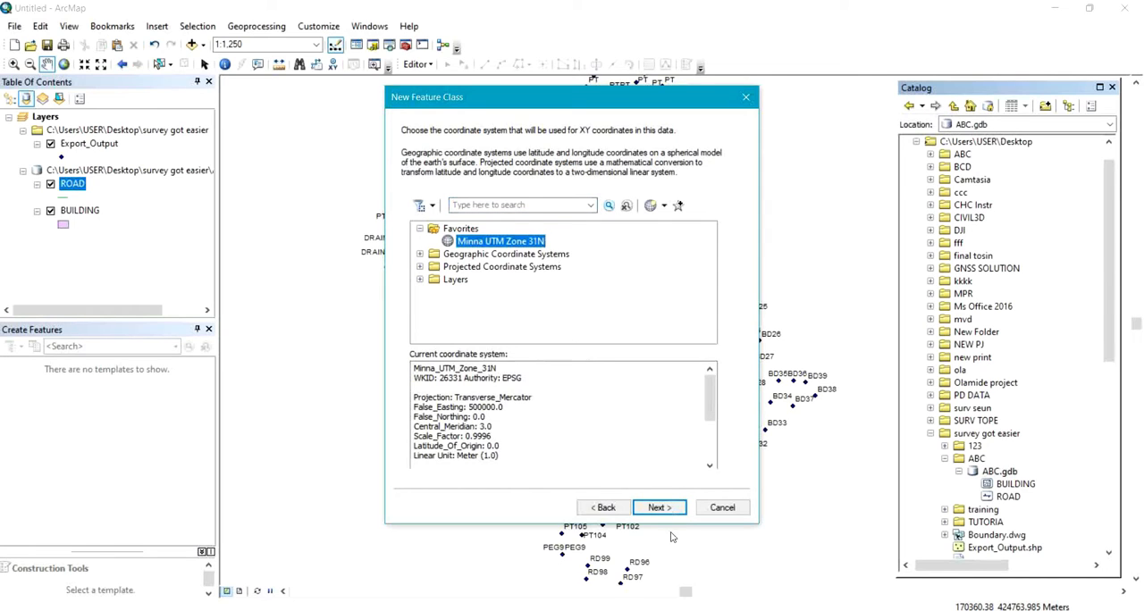
{"action": "left_click", "coordinate": [658, 508]}
{"action": "left_click", "coordinate": [657, 507]}
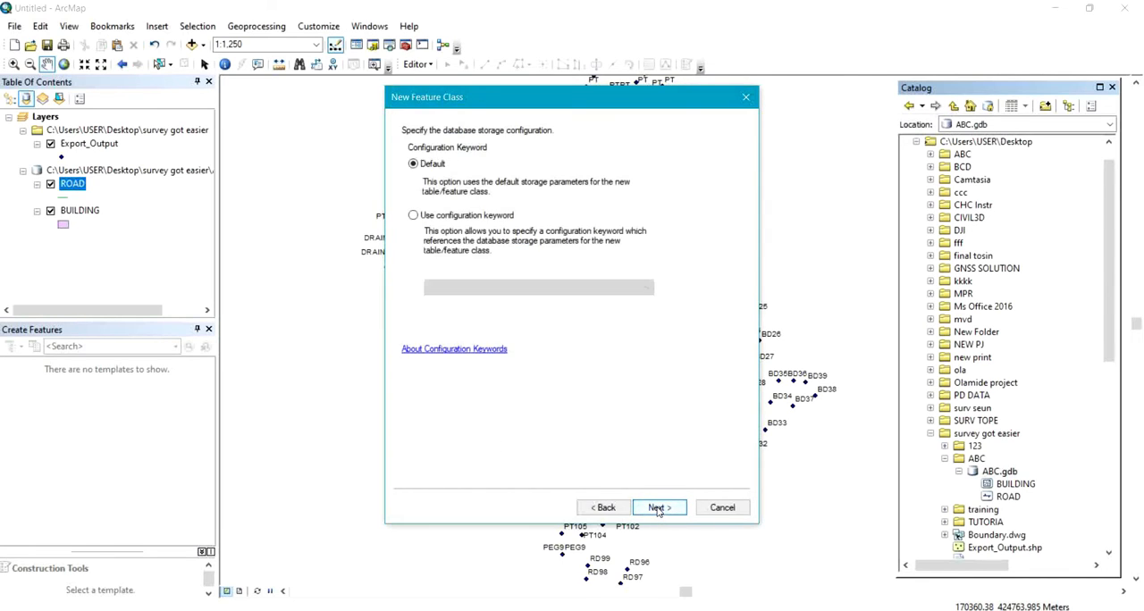
{"action": "left_click", "coordinate": [658, 507]}
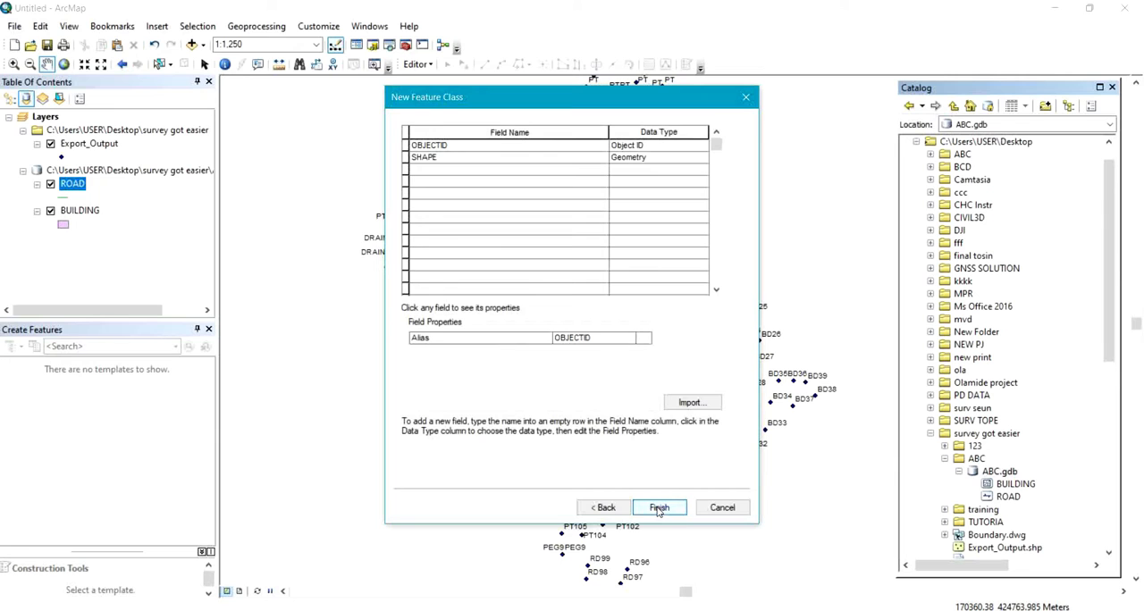
{"action": "left_click", "coordinate": [658, 508]}
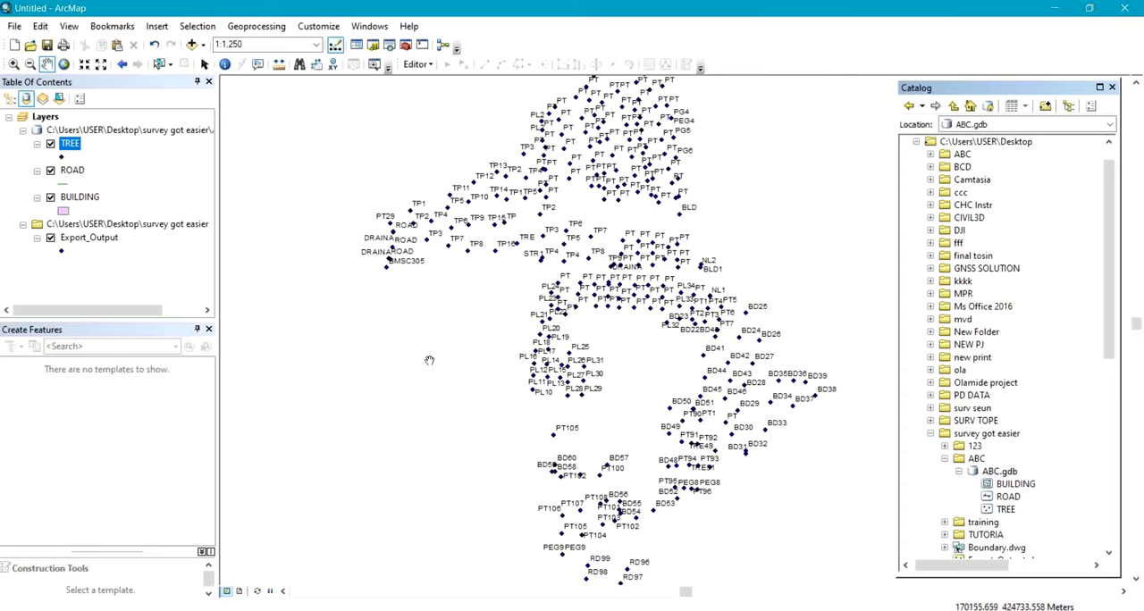
{"action": "scroll", "coordinate": [429, 361], "scroll_direction": "down", "scroll_amount": 3}
{"action": "scroll", "coordinate": [427, 360], "scroll_direction": "up", "scroll_amount": 5}
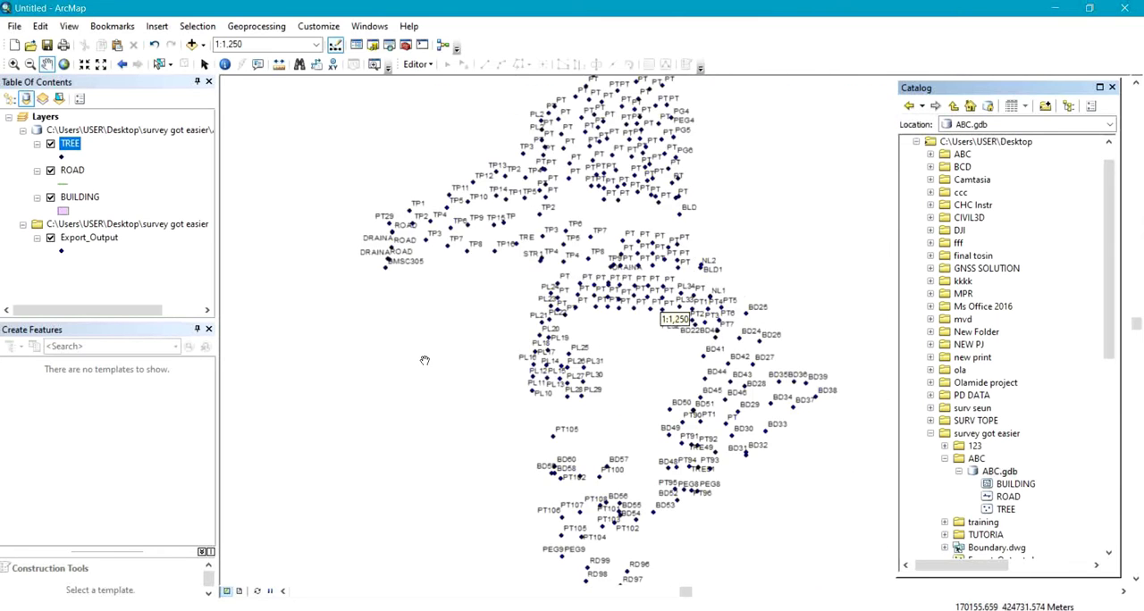
{"action": "left_click_drag", "start_coordinate": [424, 355], "coordinate": [444, 309]}
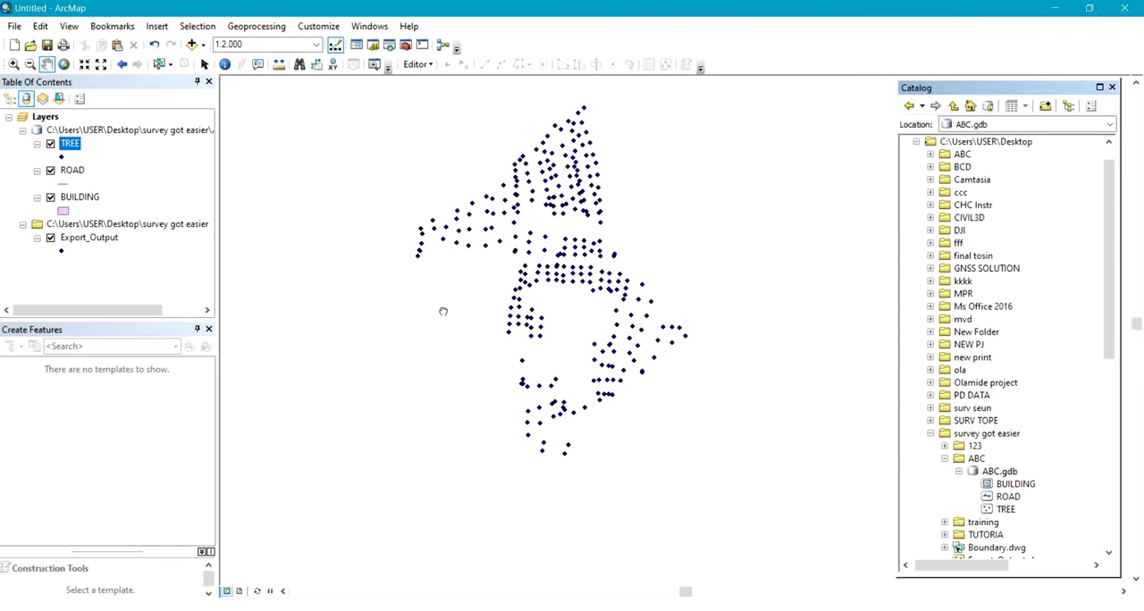
{"action": "scroll", "coordinate": [486, 258], "scroll_direction": "down", "scroll_amount": 2}
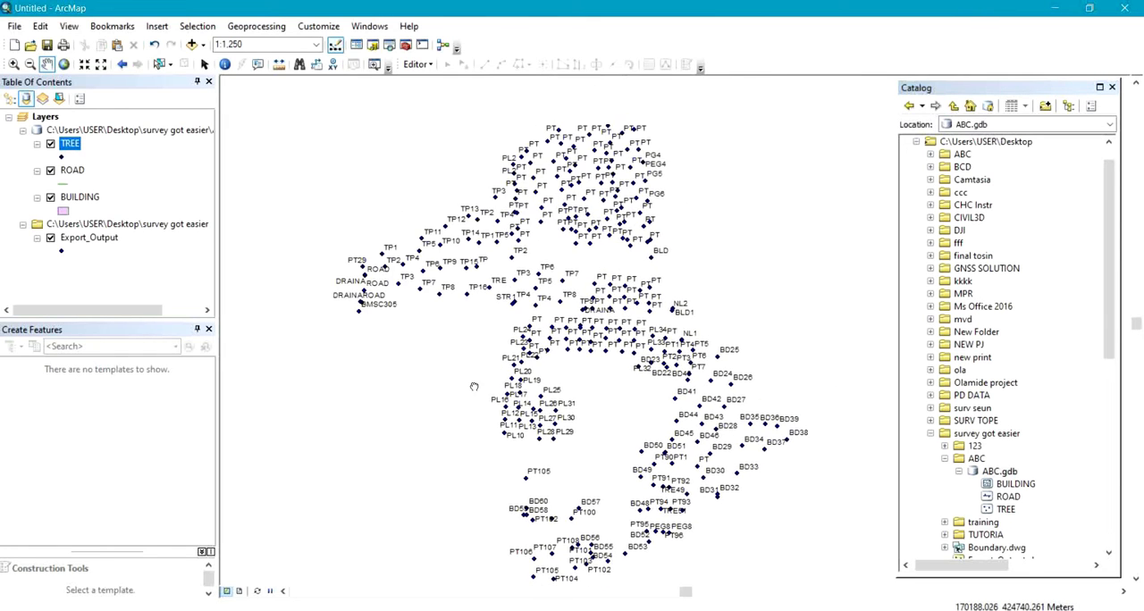
{"action": "scroll", "coordinate": [483, 375], "scroll_direction": "up", "scroll_amount": 2}
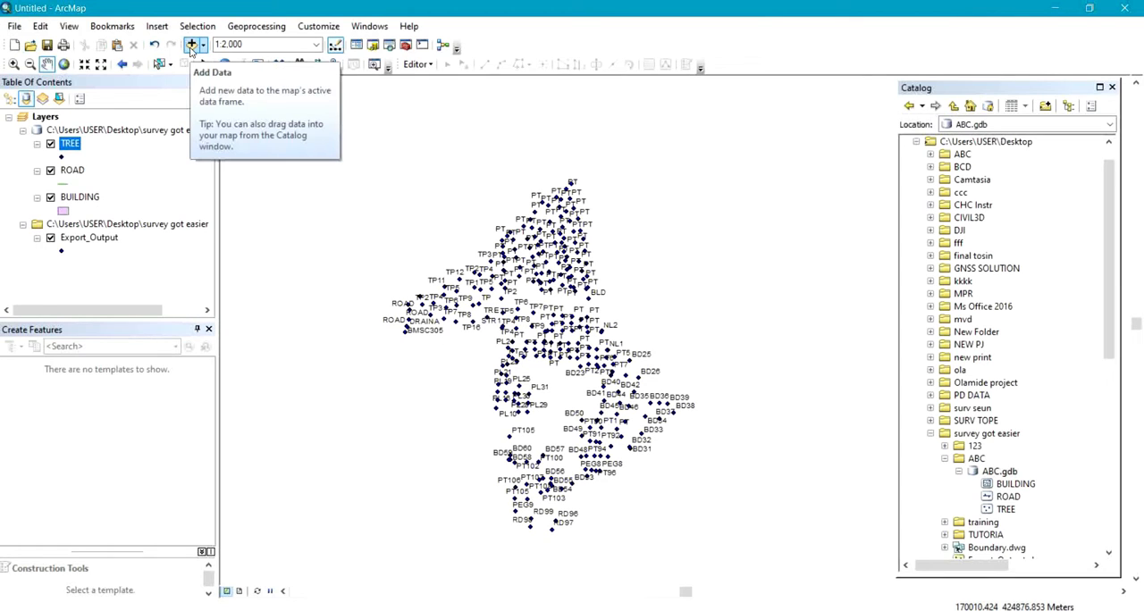
Add the Boundary.dwg drawing from the survey got easier folder to the map.
{"action": "left_click", "coordinate": [11, 27]}
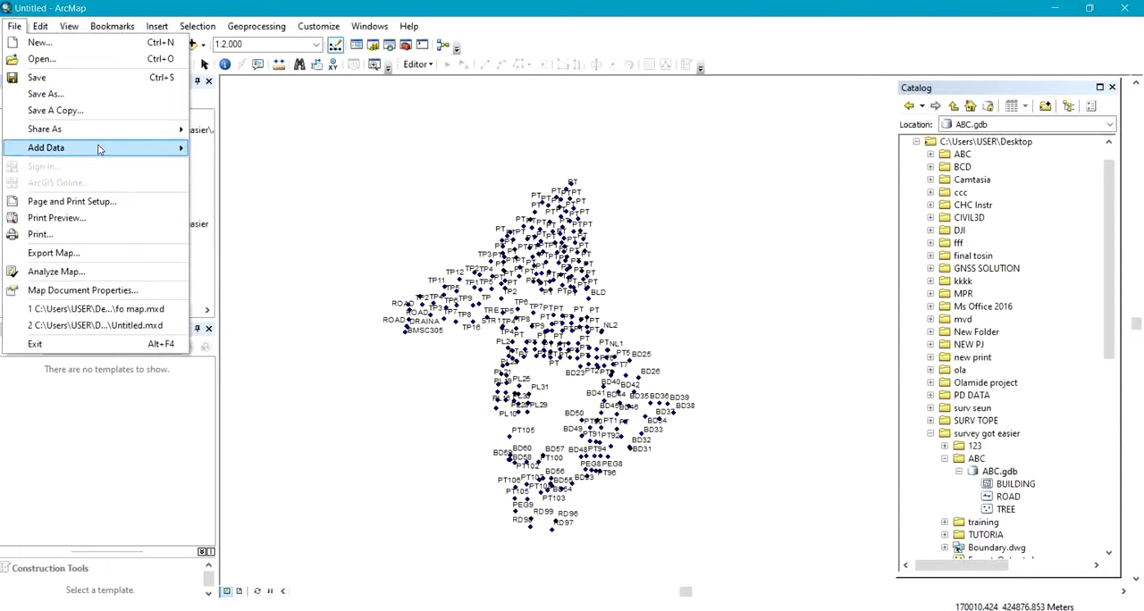
{"action": "mouse_move", "coordinate": [101, 148]}
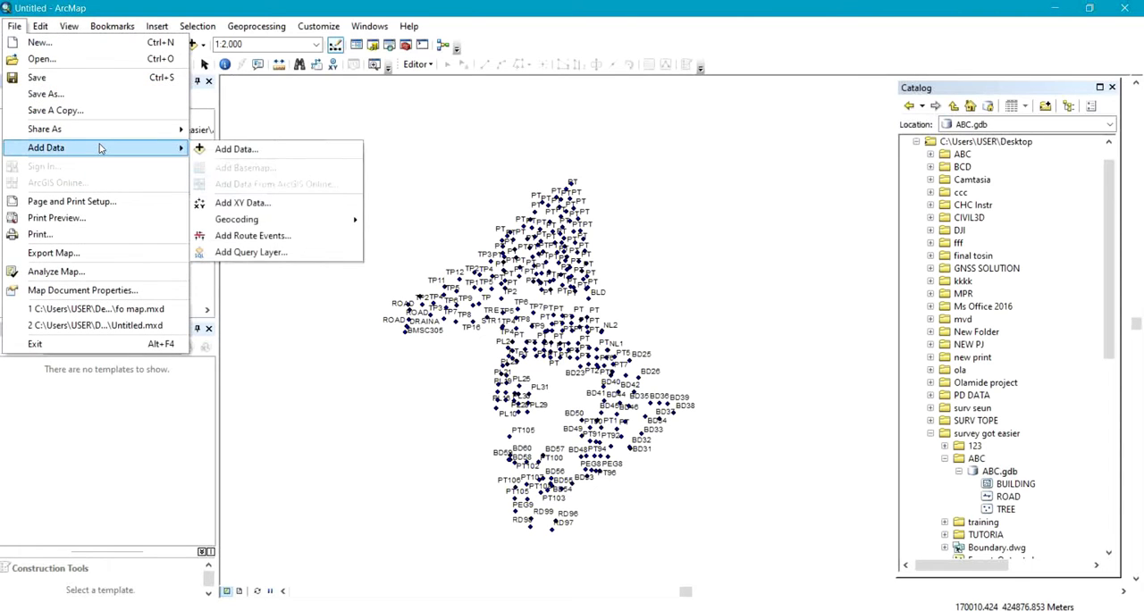
{"action": "left_click", "coordinate": [263, 151]}
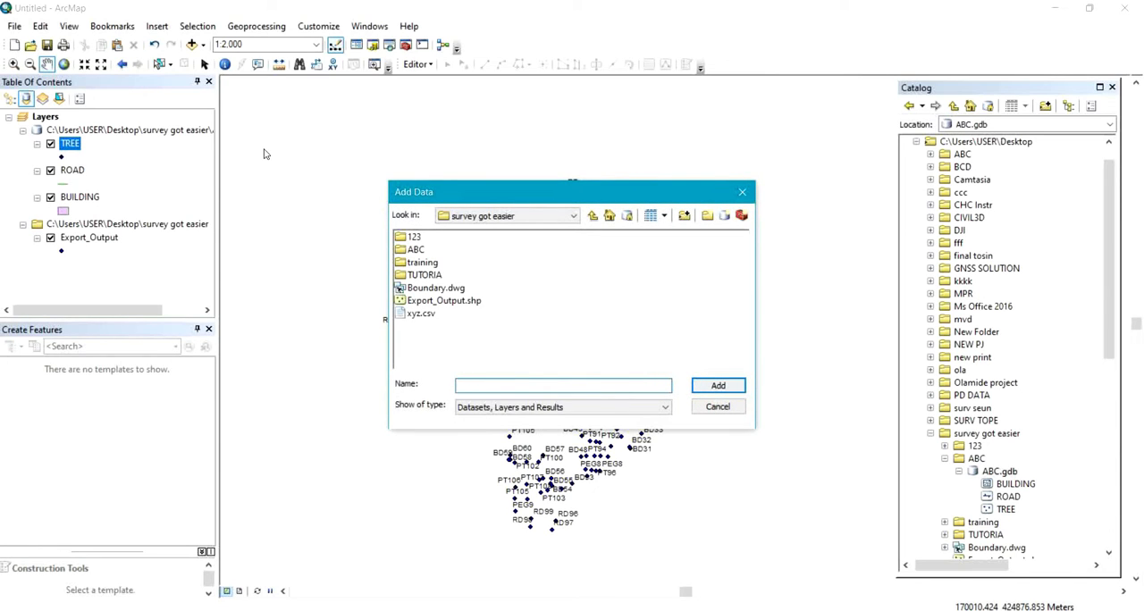
{"action": "left_click", "coordinate": [444, 290]}
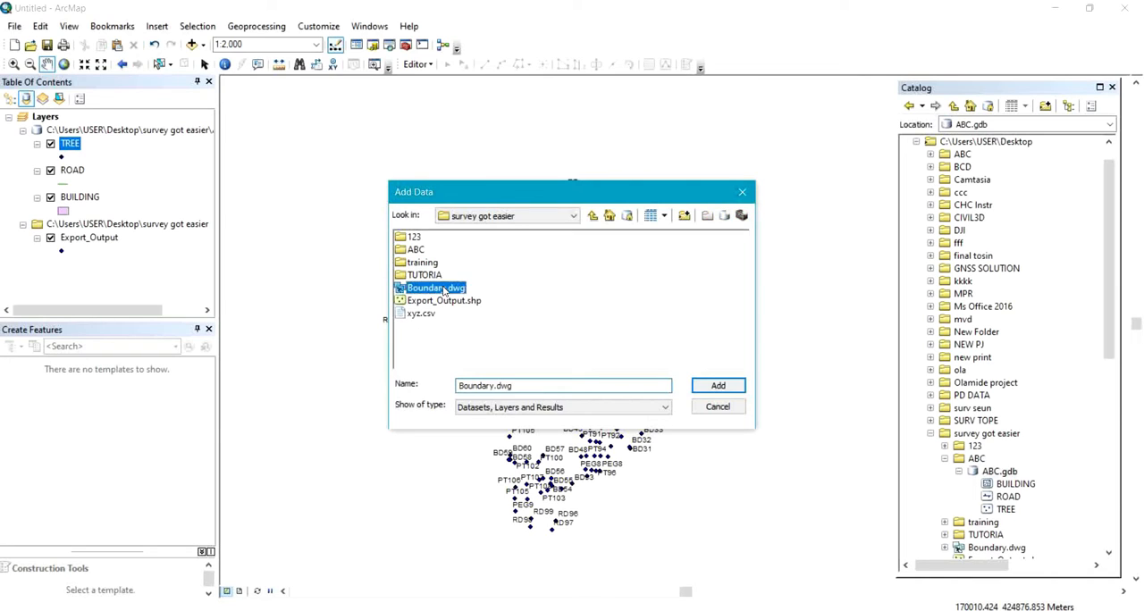
{"action": "left_click", "coordinate": [732, 388]}
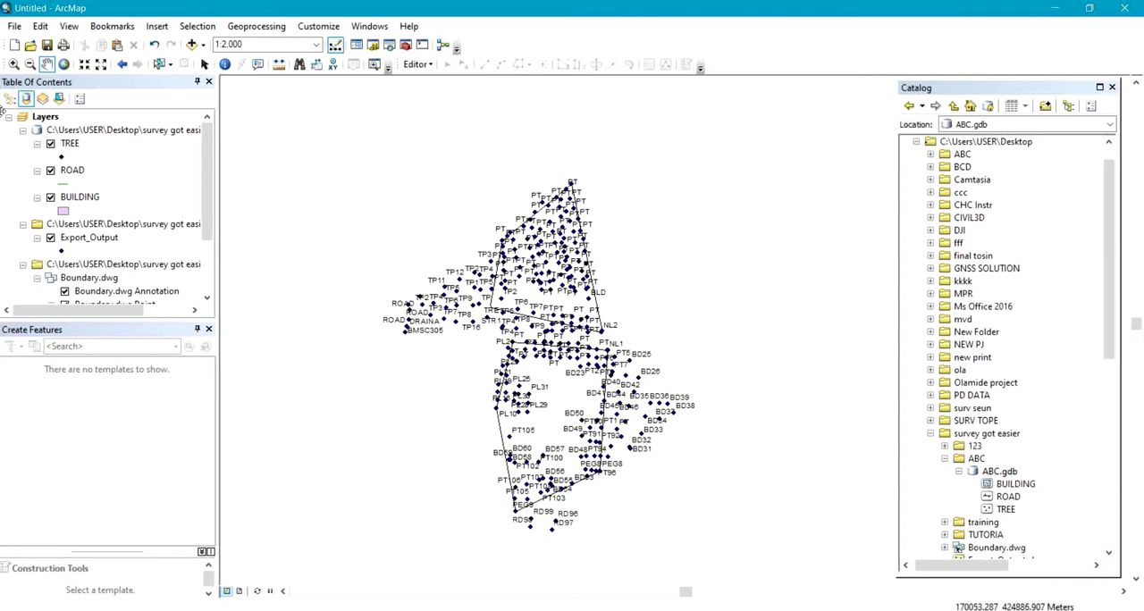
Hide the Export_Output points to inspect the boundary lines on their own, and show the points again.
{"action": "left_click", "coordinate": [51, 238]}
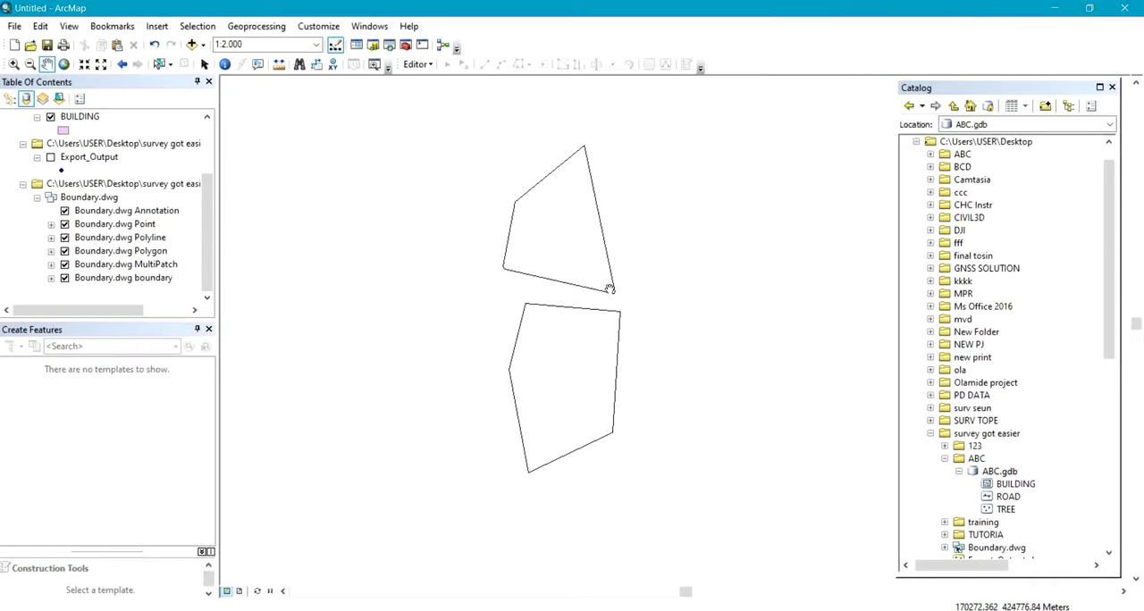
{"action": "left_click", "coordinate": [50, 158]}
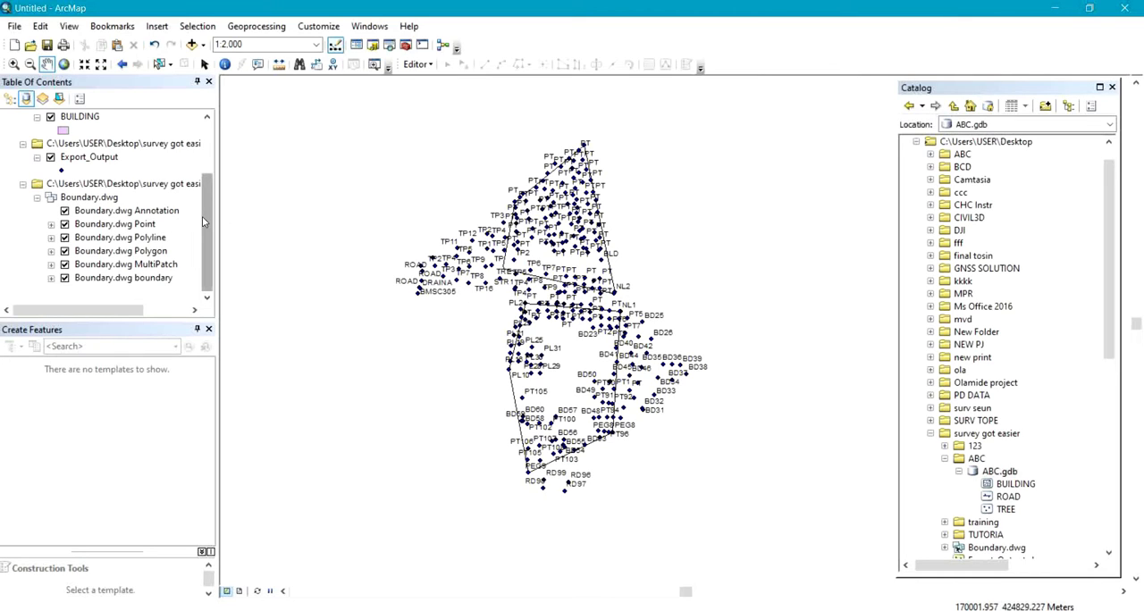
Change the BUILDING layer's symbol fill colour to orange-red.
{"action": "scroll", "coordinate": [206, 218], "scroll_direction": "up", "scroll_amount": 3}
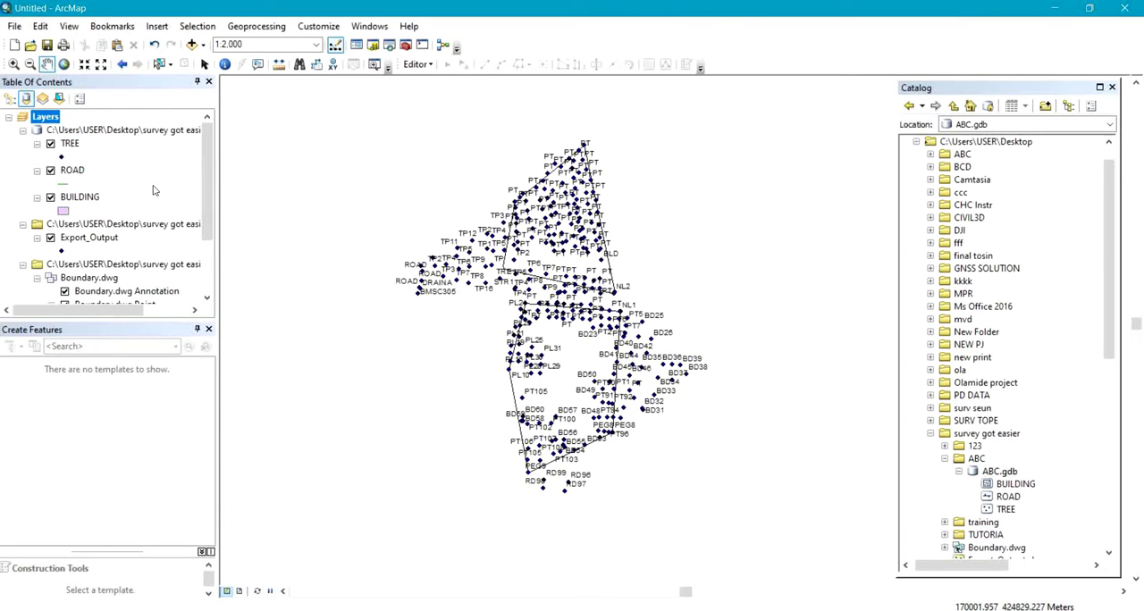
{"action": "left_click", "coordinate": [71, 144]}
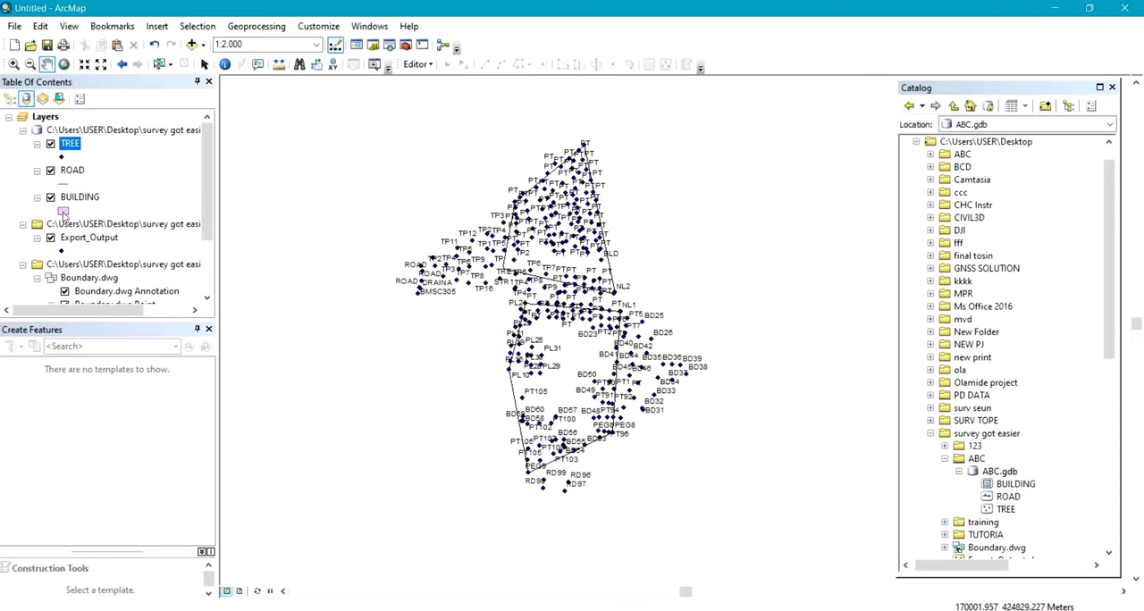
{"action": "left_click", "coordinate": [63, 212]}
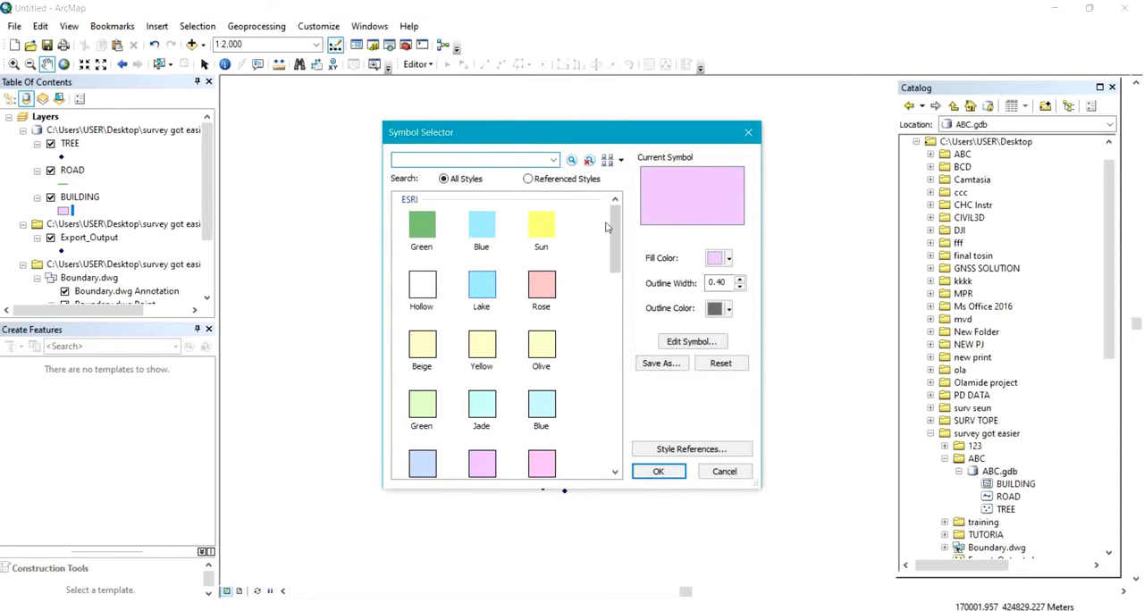
{"action": "left_click", "coordinate": [717, 259]}
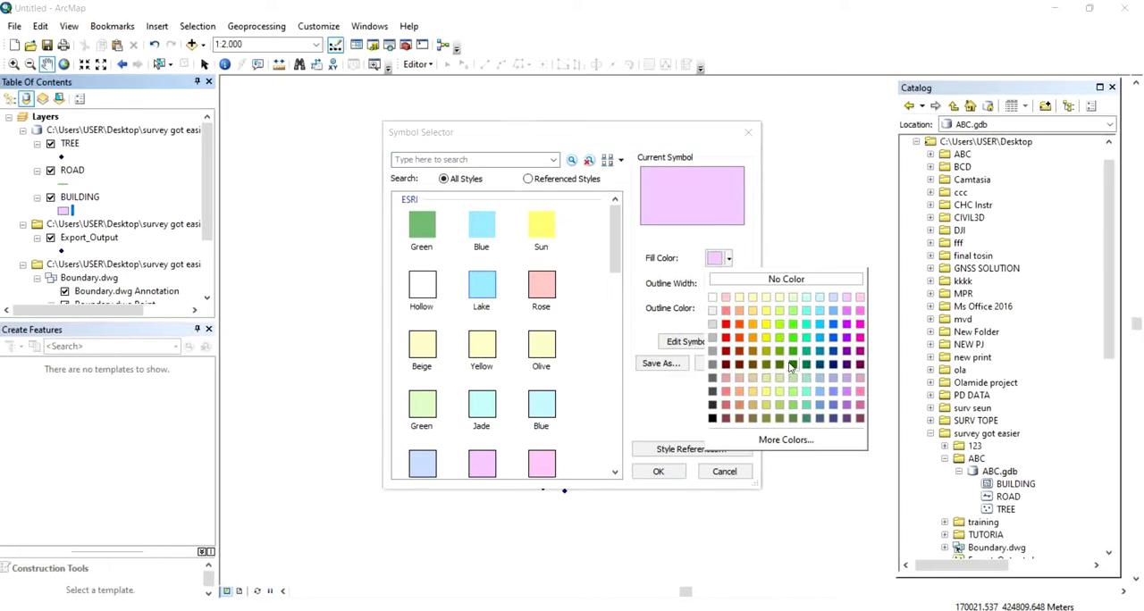
{"action": "left_click", "coordinate": [739, 324]}
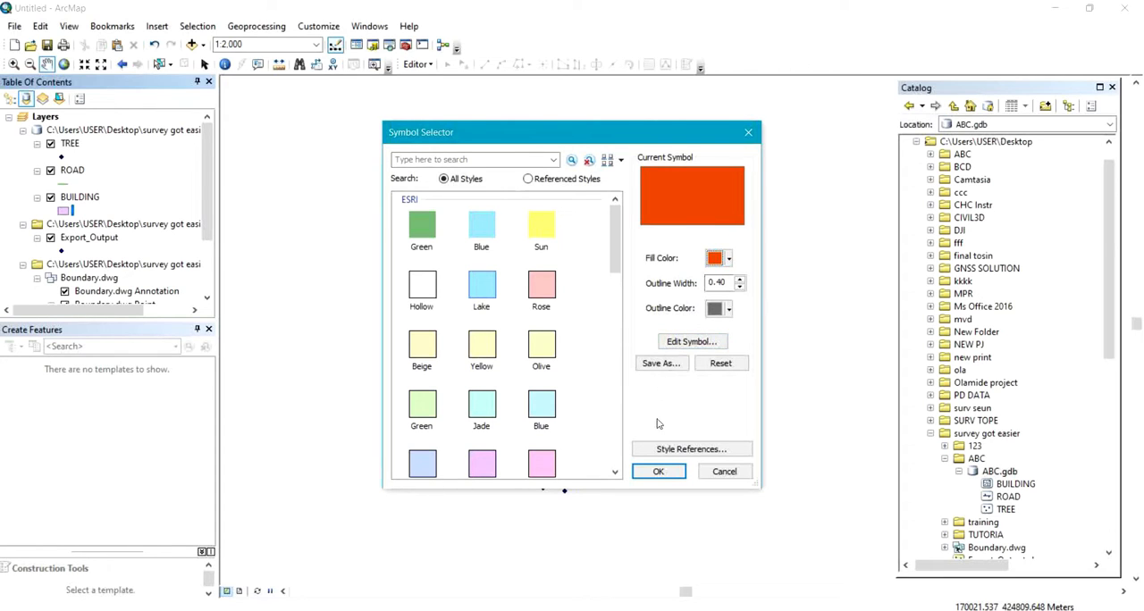
{"action": "left_click", "coordinate": [662, 471]}
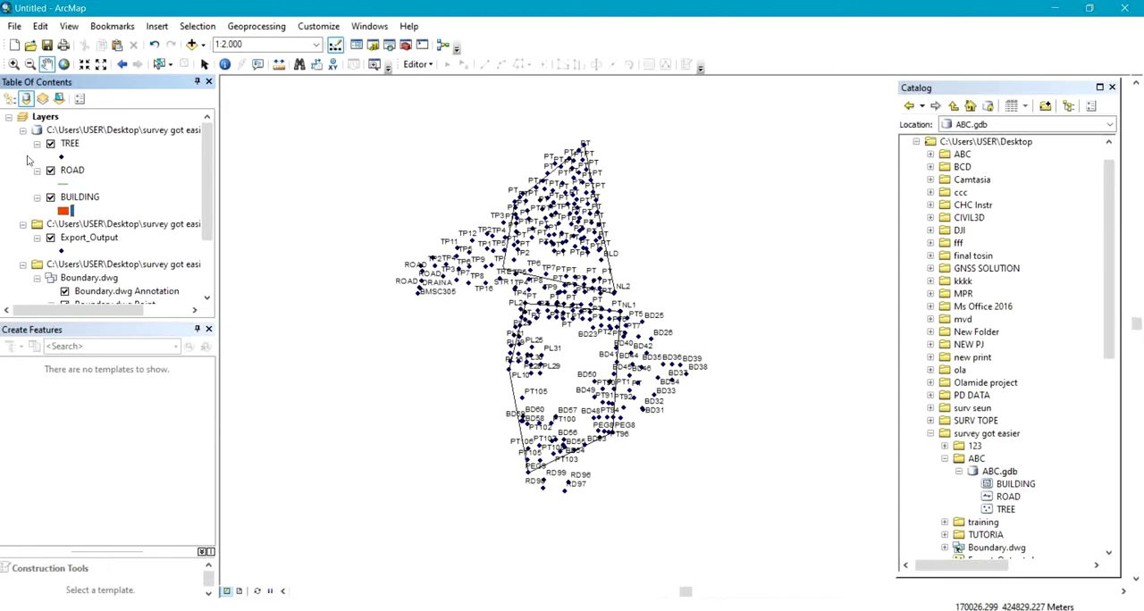
Change the ROAD layer's line symbol colour to black.
{"action": "left_click", "coordinate": [69, 184]}
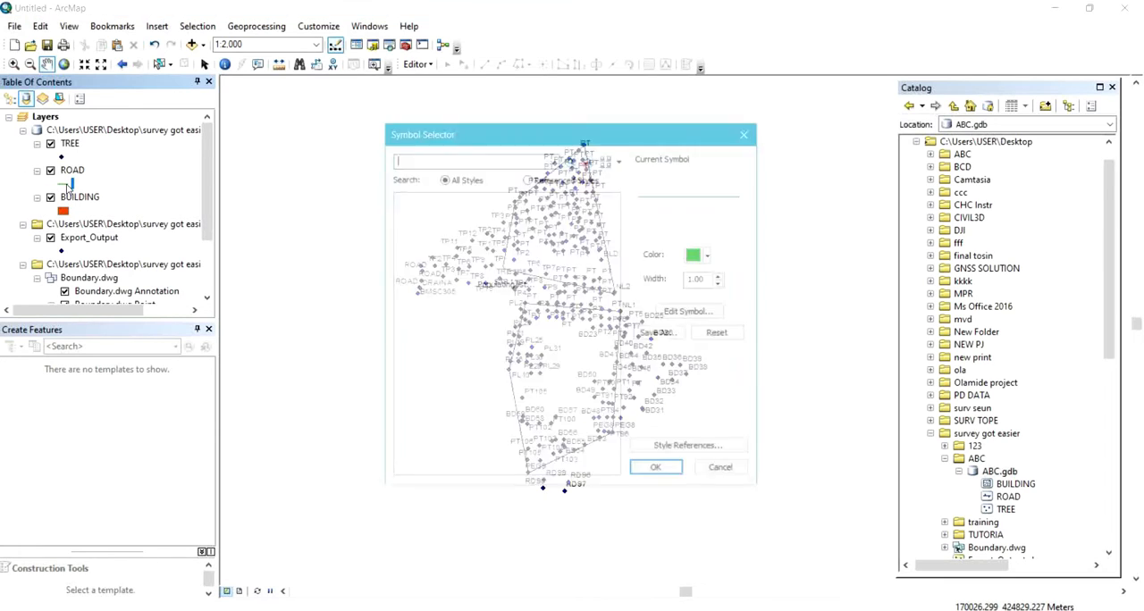
{"action": "left_click", "coordinate": [699, 257]}
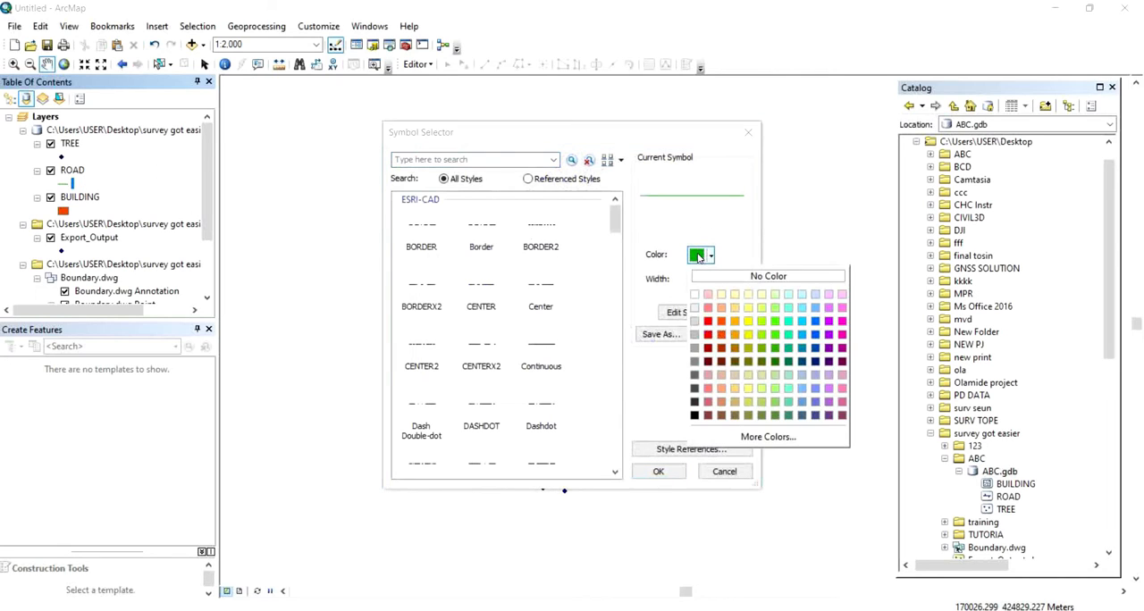
{"action": "left_click", "coordinate": [694, 414]}
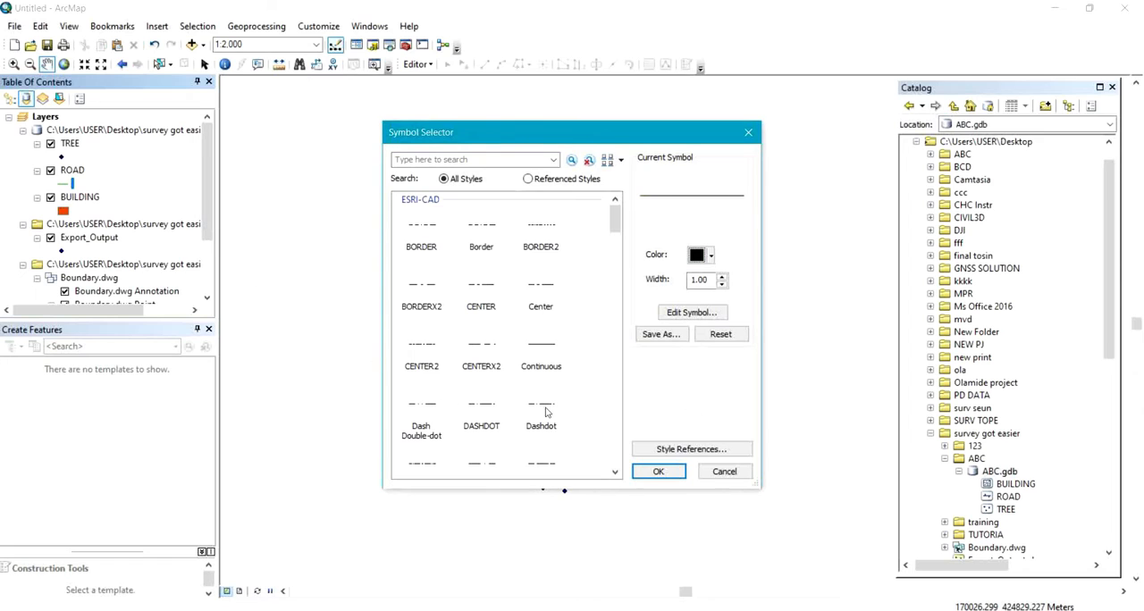
{"action": "left_click", "coordinate": [658, 470]}
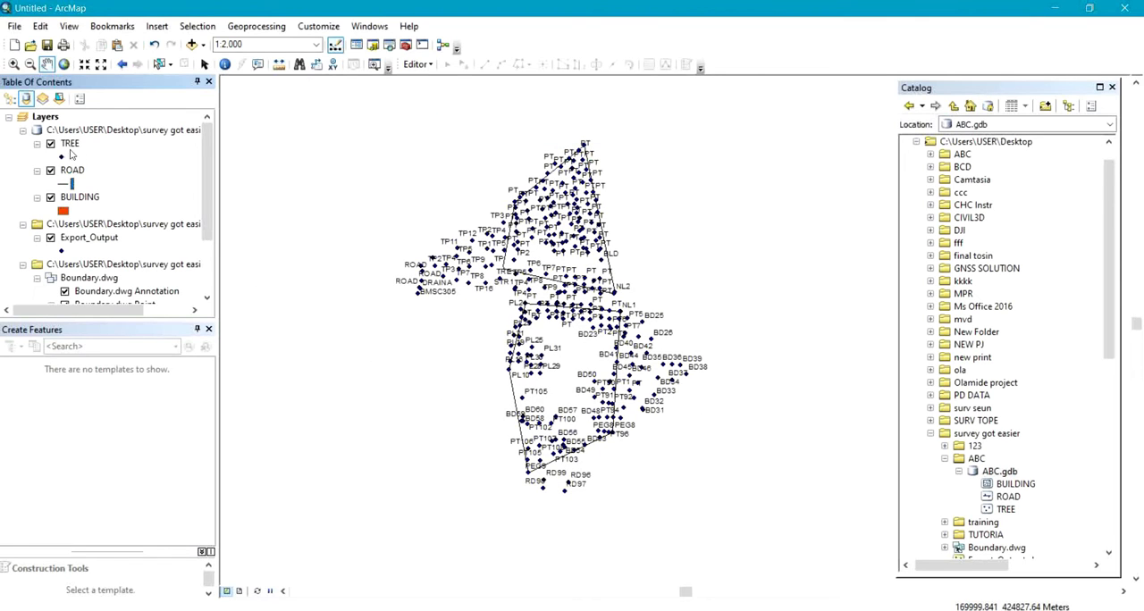
Set the TREE layer's point symbol to the green Asterisk 2 marker.
{"action": "left_click", "coordinate": [61, 157]}
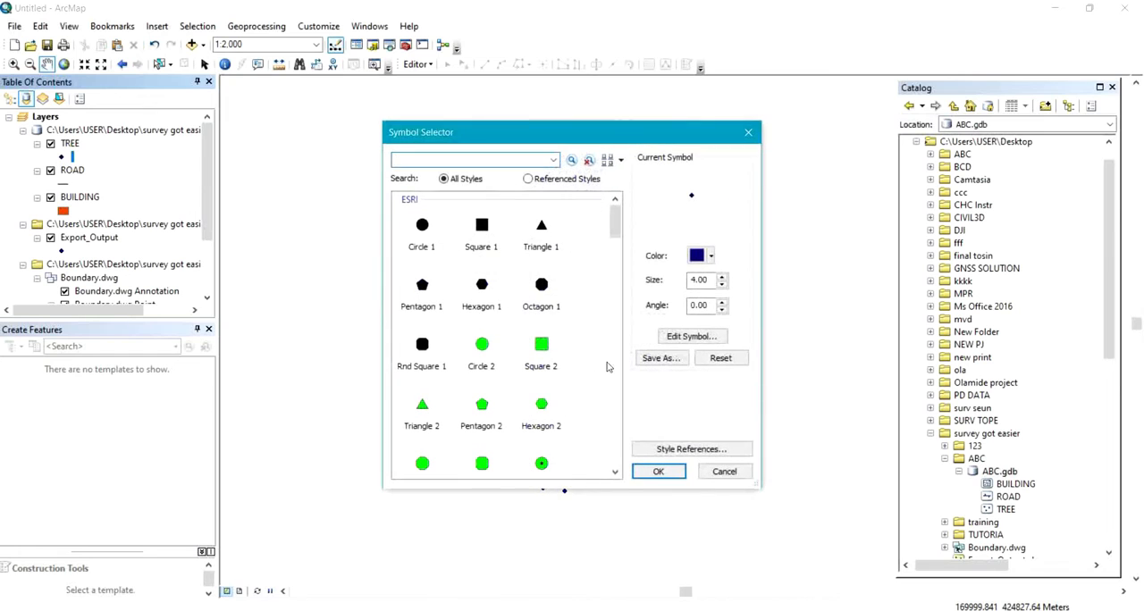
{"action": "left_click_drag", "start_coordinate": [613, 230], "coordinate": [641, 332]}
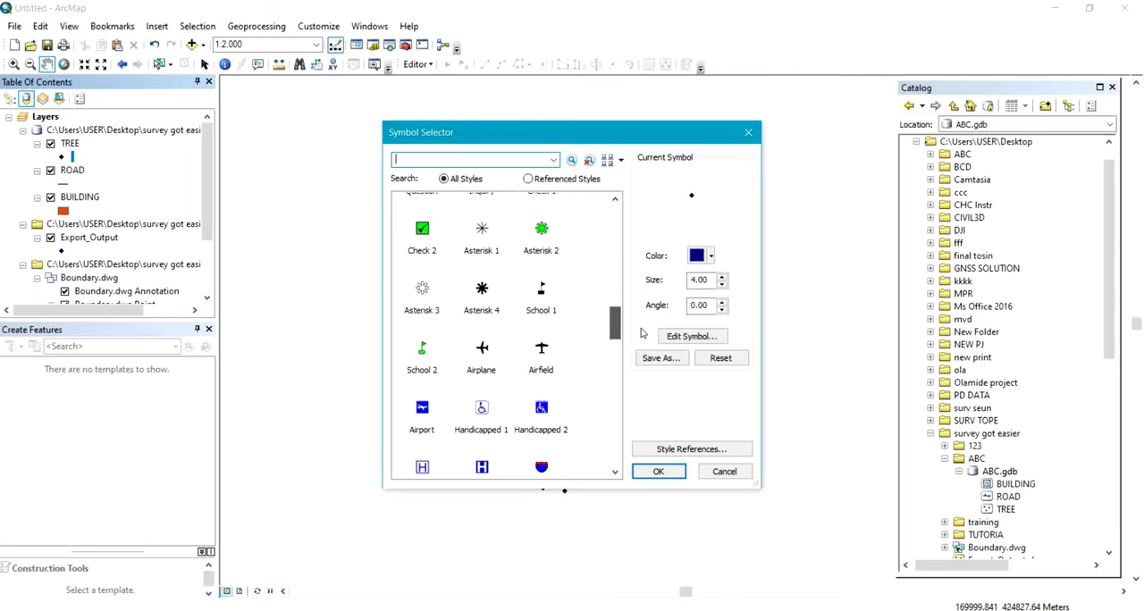
{"action": "left_click_drag", "start_coordinate": [641, 332], "coordinate": [640, 322]}
{"action": "left_click", "coordinate": [422, 338]}
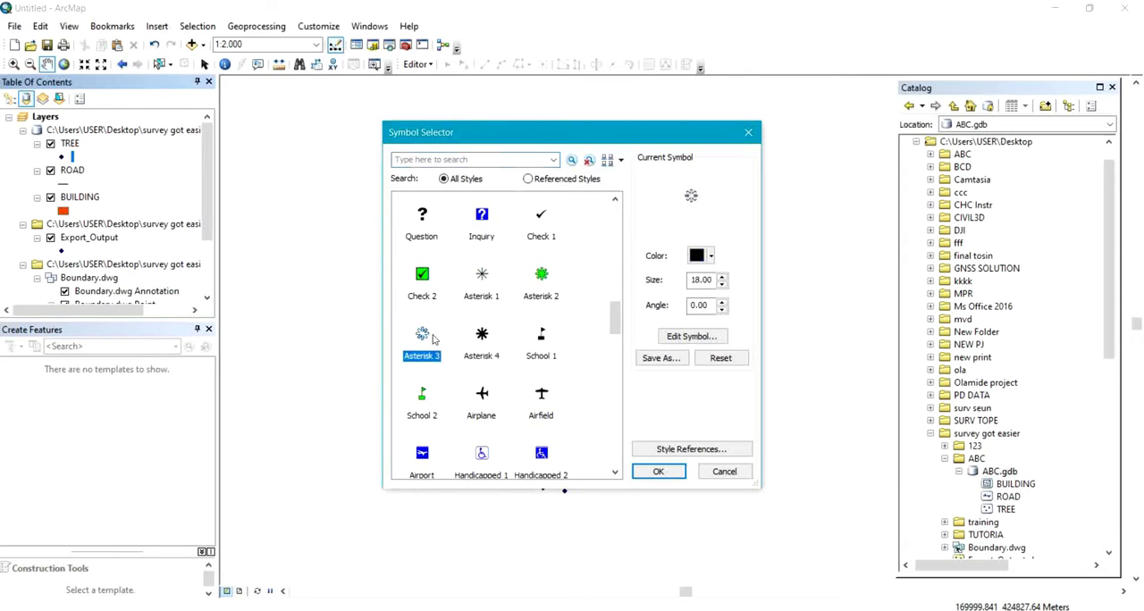
{"action": "left_click", "coordinate": [541, 282]}
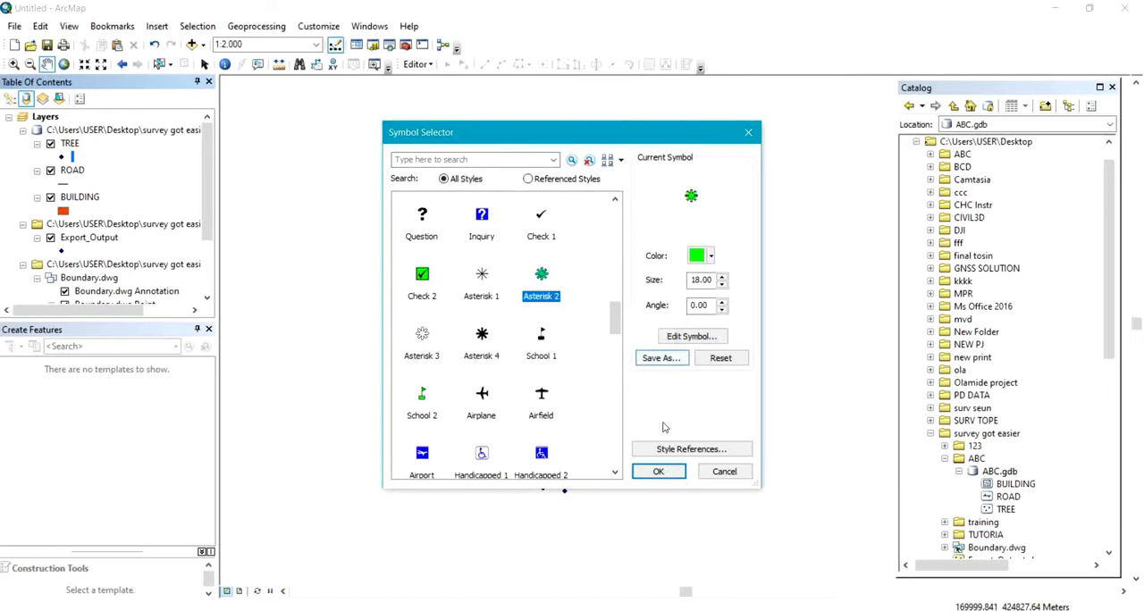
{"action": "left_click", "coordinate": [674, 472]}
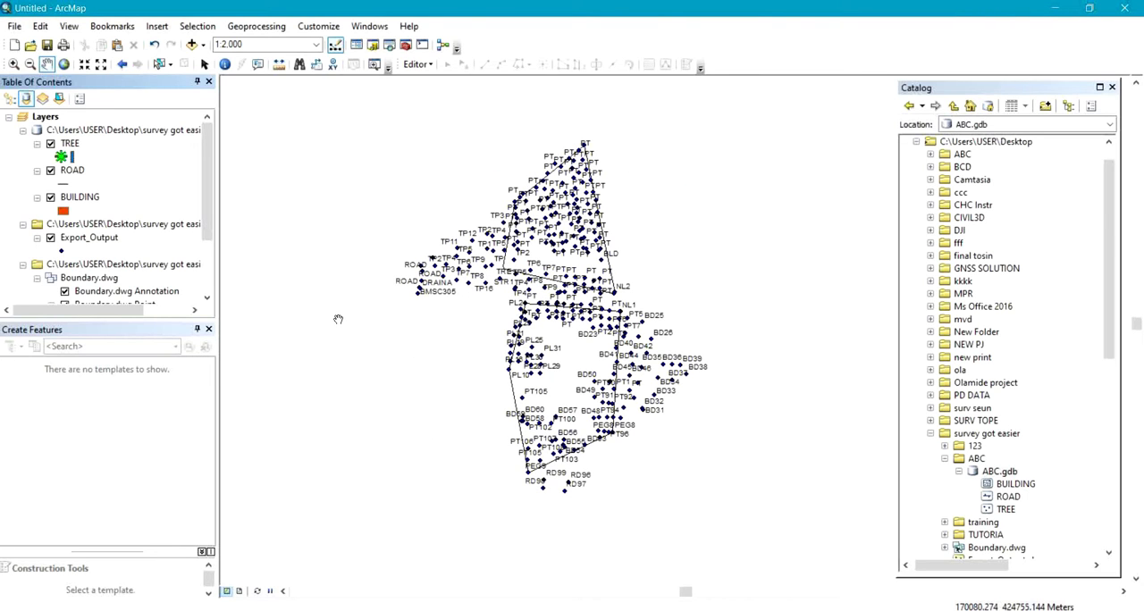
Start an edit session on the BUILDING layer and choose its feature template for polygon construction.
{"action": "left_click", "coordinate": [64, 198]}
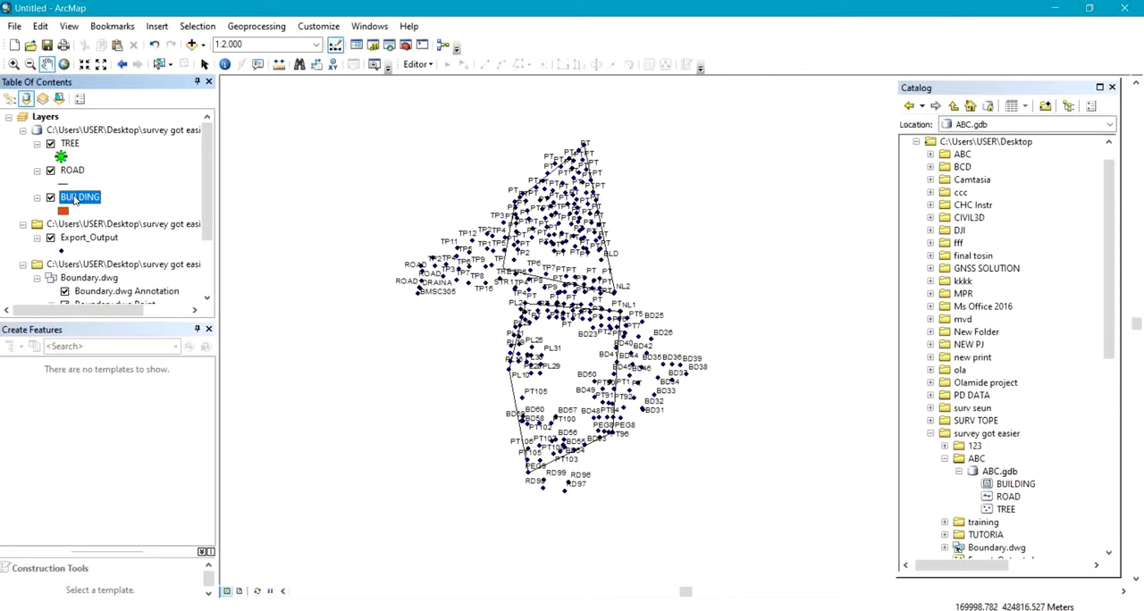
{"action": "right_click", "coordinate": [75, 200]}
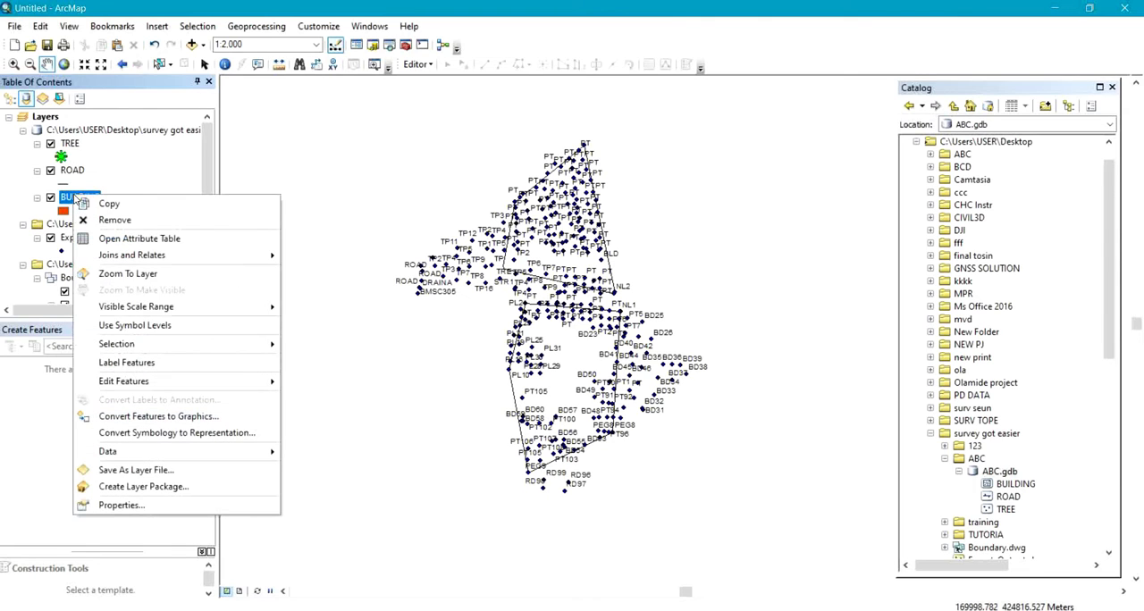
{"action": "mouse_move", "coordinate": [148, 385]}
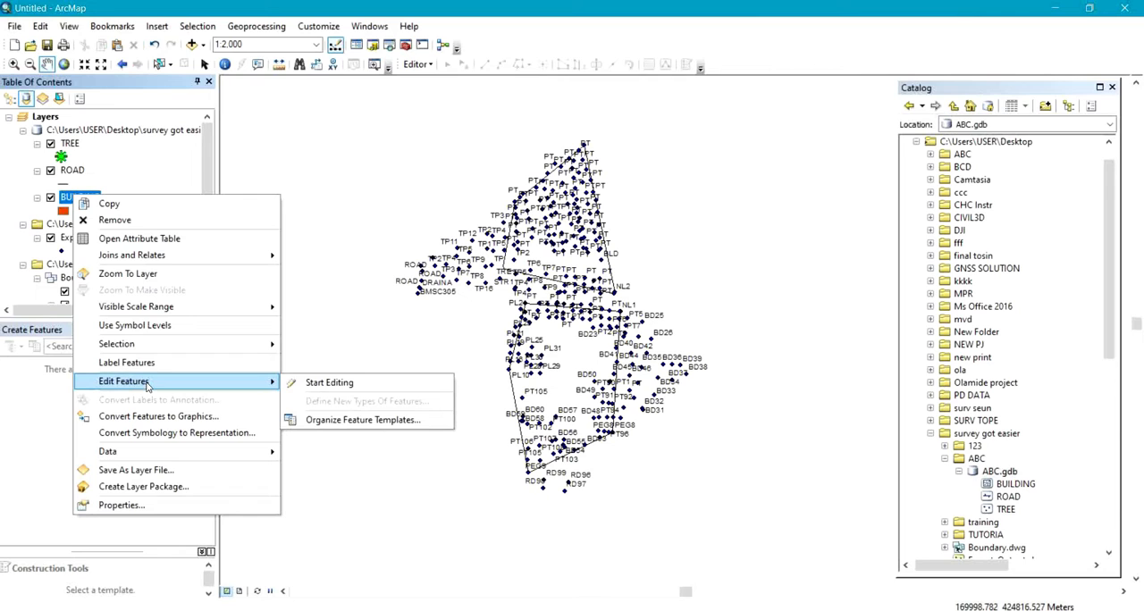
{"action": "left_click", "coordinate": [347, 384]}
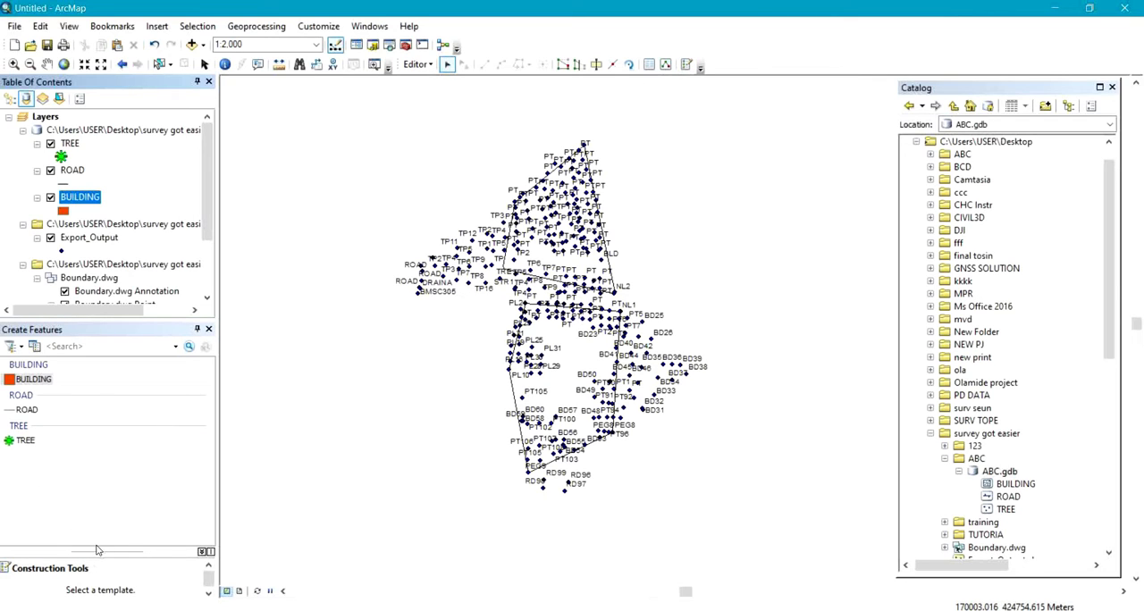
{"action": "left_click_drag", "start_coordinate": [97, 551], "coordinate": [99, 491]}
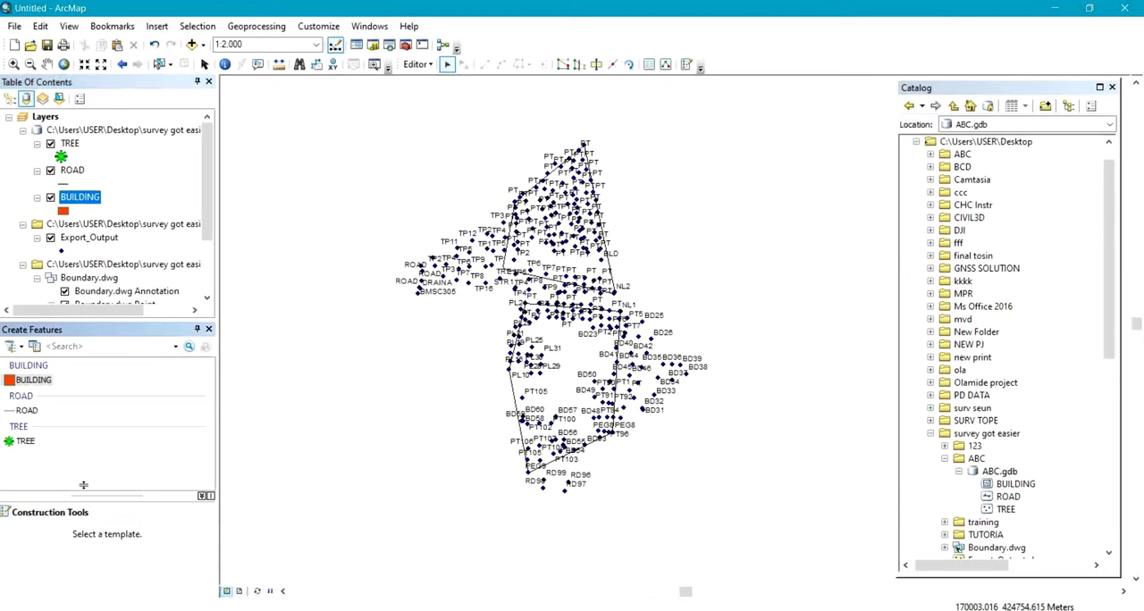
{"action": "left_click", "coordinate": [32, 382]}
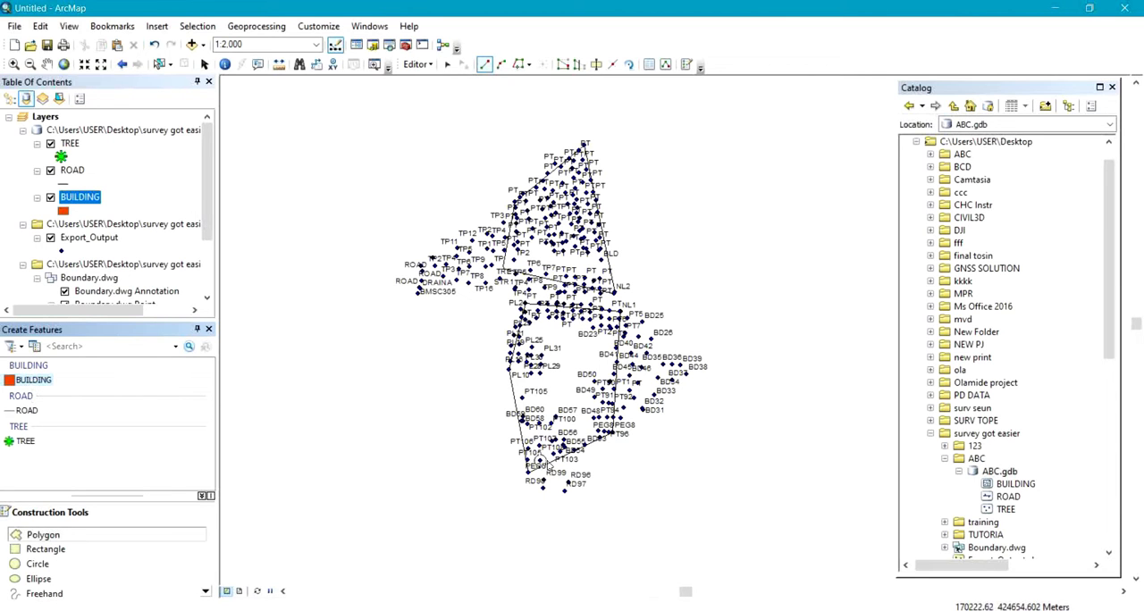
Draw a building polygon through points BD48, BD57 and BD60, a free corner northeast of the western PT105, and BD49.
{"action": "scroll", "coordinate": [585, 427], "scroll_direction": "up", "scroll_amount": 5}
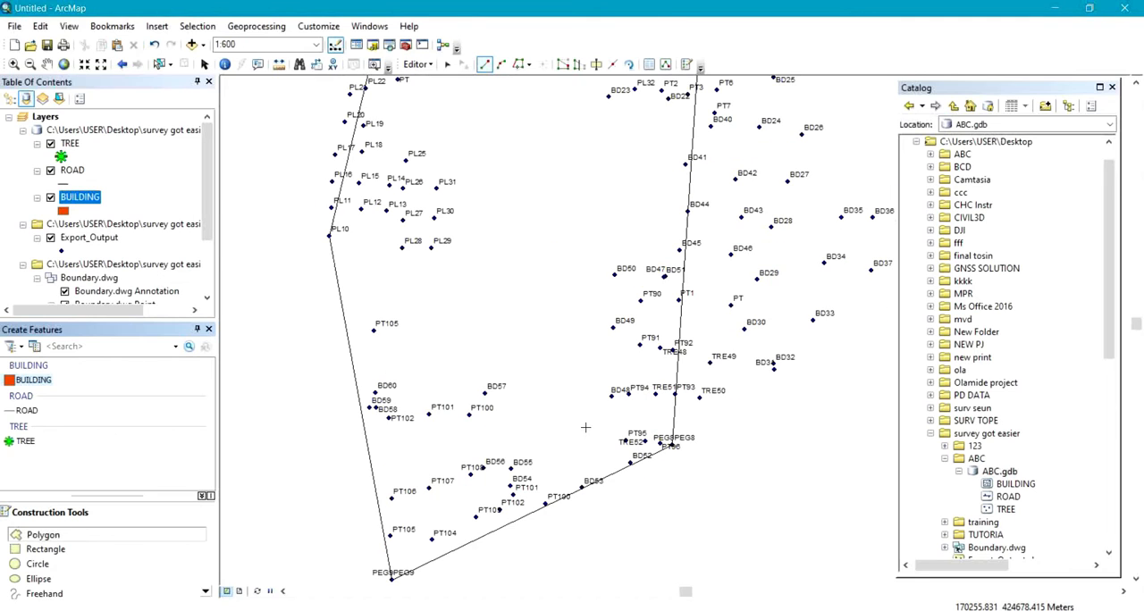
{"action": "scroll", "coordinate": [403, 477], "scroll_direction": "up", "scroll_amount": 2}
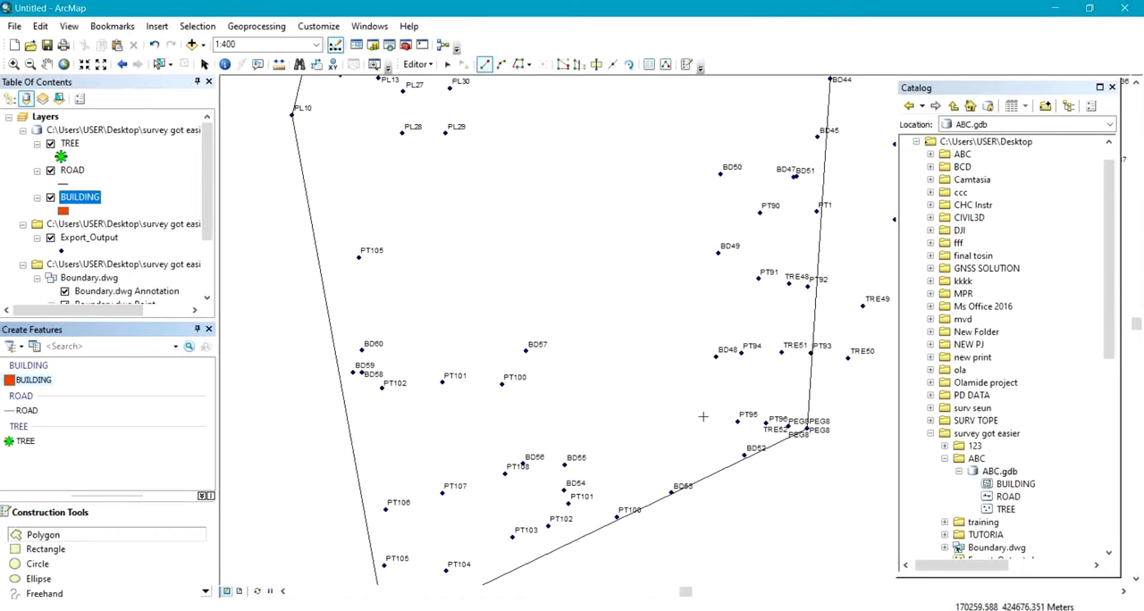
{"action": "left_click", "coordinate": [716, 357]}
{"action": "left_click", "coordinate": [526, 351]}
{"action": "left_click", "coordinate": [362, 350]}
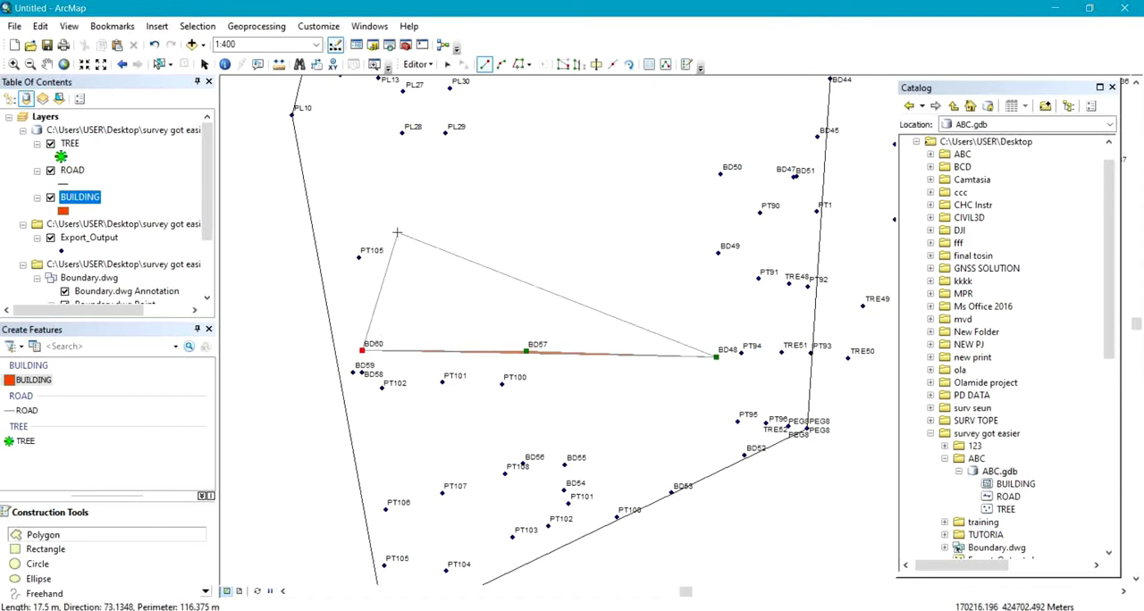
{"action": "left_click", "coordinate": [390, 224]}
{"action": "left_click", "coordinate": [718, 255]}
{"action": "key", "text": "F2"}
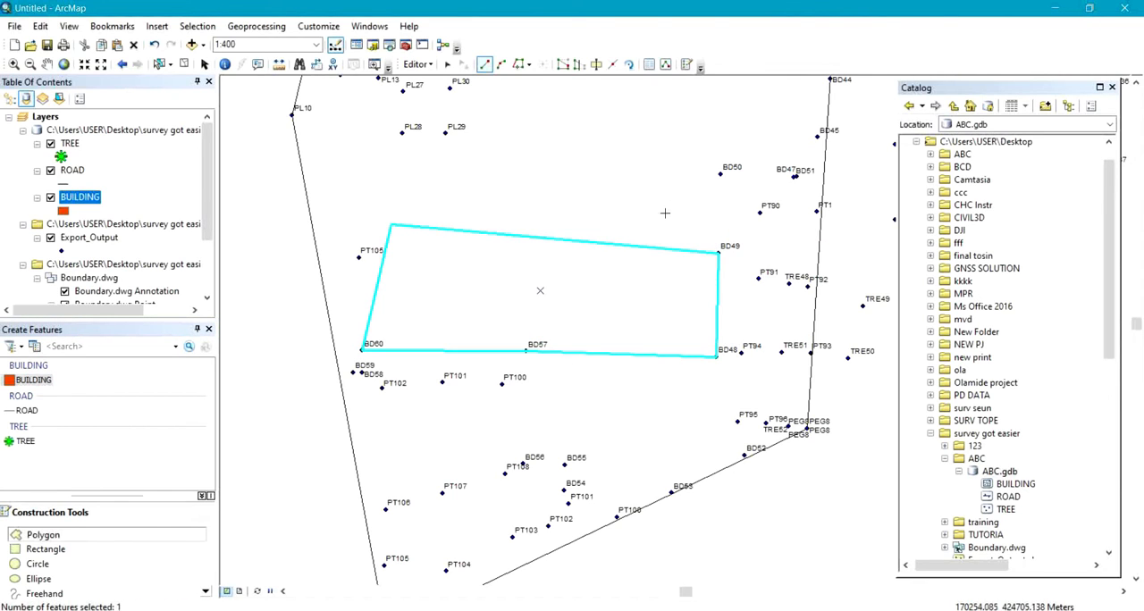
Draw a second building polygon through points BD23, BD22, BD41, BD45, BD51 and BD50.
{"action": "left_click_drag", "start_coordinate": [686, 263], "coordinate": [620, 512]}
{"action": "left_click", "coordinate": [684, 209]}
{"action": "left_click", "coordinate": [773, 212]}
{"action": "left_click", "coordinate": [797, 310]}
{"action": "left_click", "coordinate": [789, 438]}
{"action": "left_click", "coordinate": [767, 478]}
{"action": "double_click", "coordinate": [691, 475]}
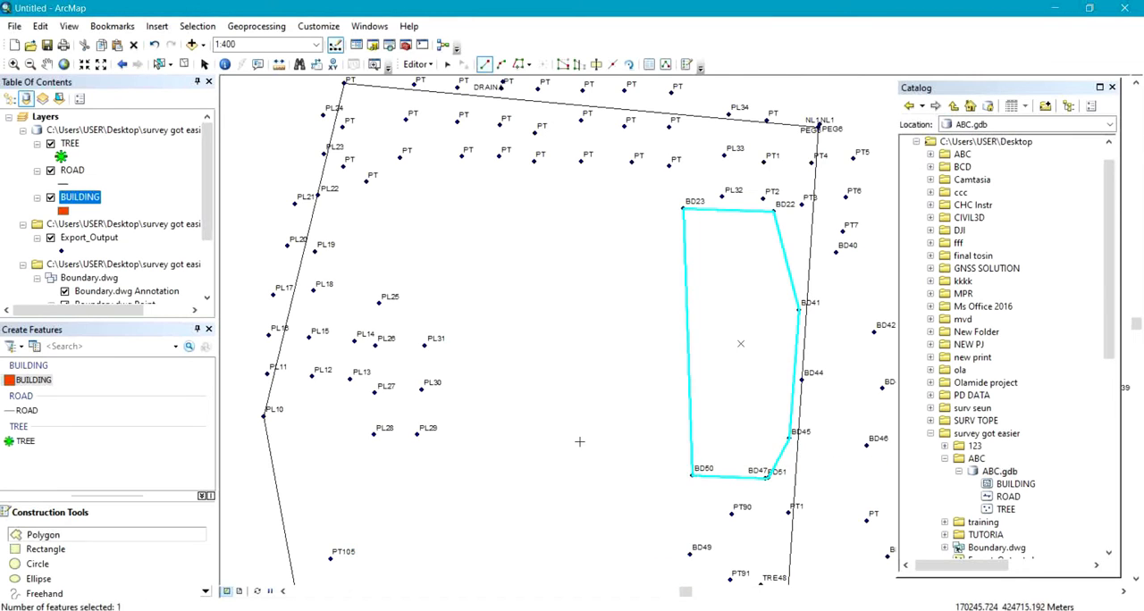
Sketch a four-cornered building polygon freehand west of point BD23, inside the southern boundary plot.
{"action": "scroll", "coordinate": [580, 443], "scroll_direction": "down", "scroll_amount": 5}
{"action": "scroll", "coordinate": [591, 381], "scroll_direction": "up", "scroll_amount": 5}
{"action": "left_click", "coordinate": [652, 343]}
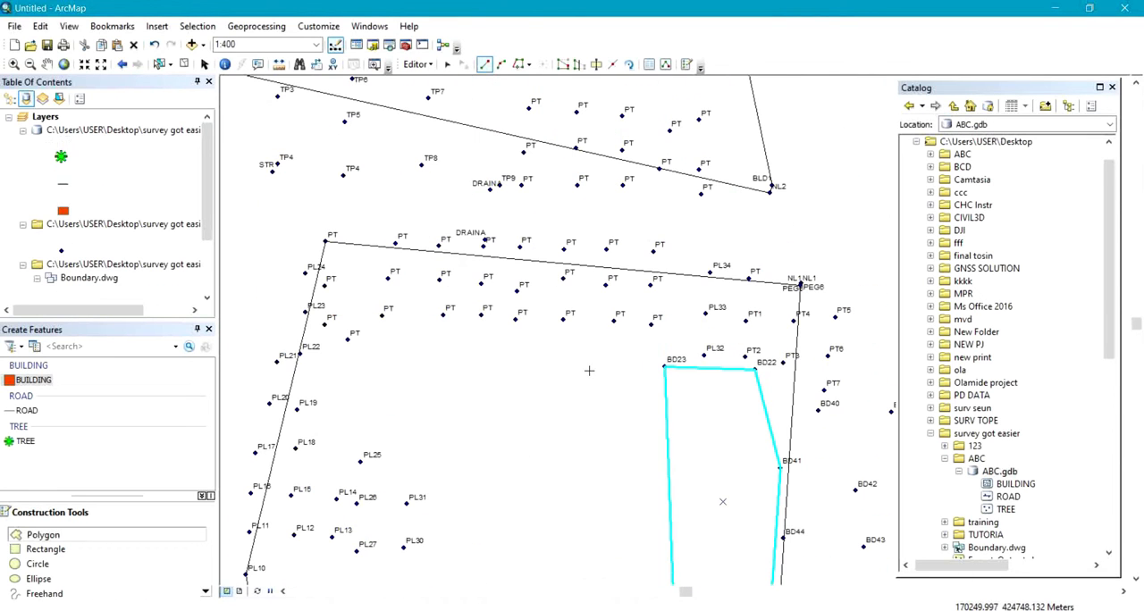
{"action": "left_click", "coordinate": [387, 332]}
{"action": "left_click", "coordinate": [333, 415]}
{"action": "double_click", "coordinate": [651, 435]}
{"action": "right_click", "coordinate": [569, 400]}
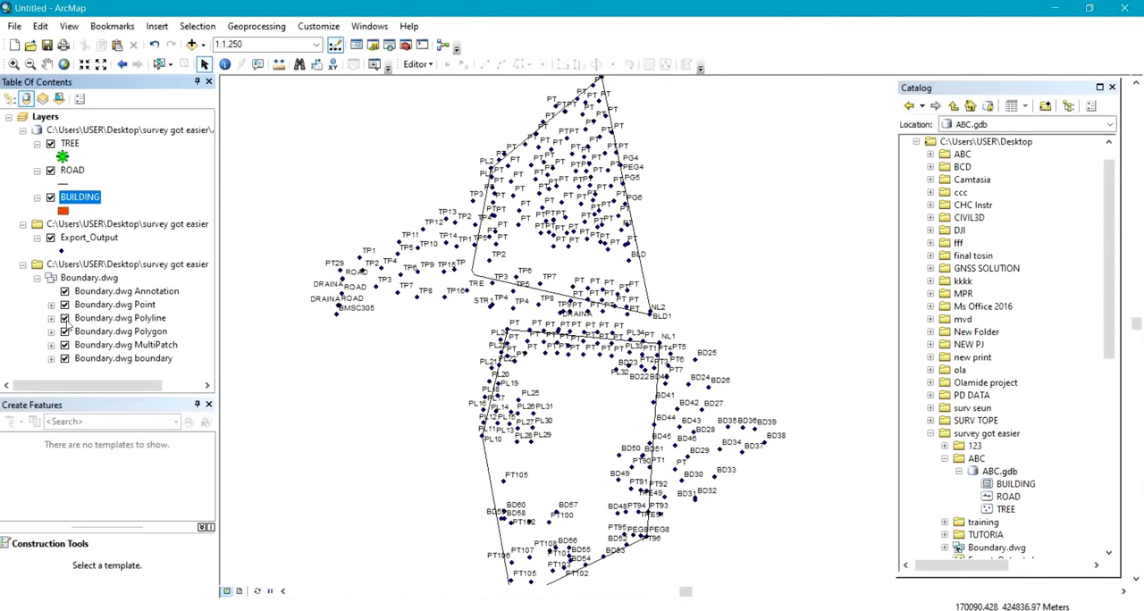
Hide the boundary, MultiPatch and Polygon sublayers of Boundary.dwg.
{"action": "left_click", "coordinate": [65, 359]}
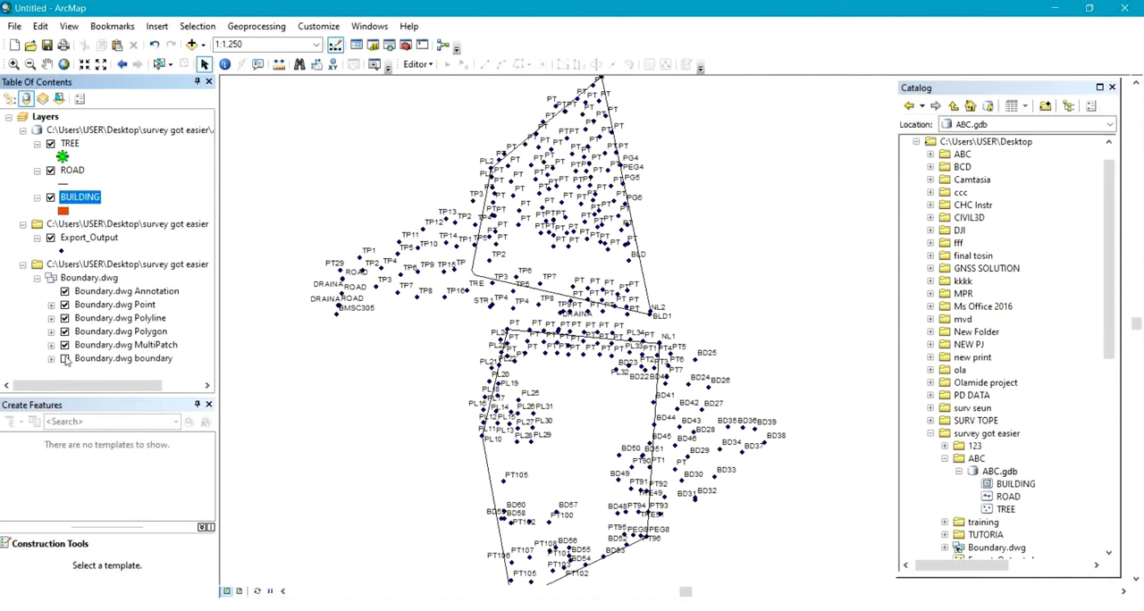
{"action": "left_click", "coordinate": [64, 332]}
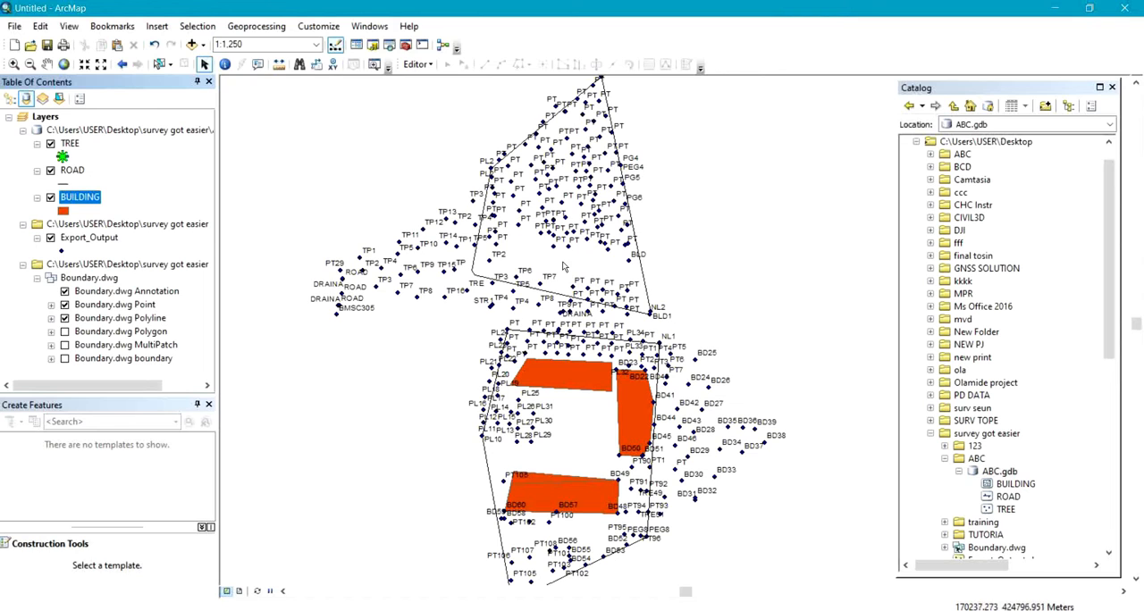
Start another edit session on the BUILDING layer and choose its feature template for polygon construction.
{"action": "scroll", "coordinate": [565, 265], "scroll_direction": "down", "scroll_amount": 2}
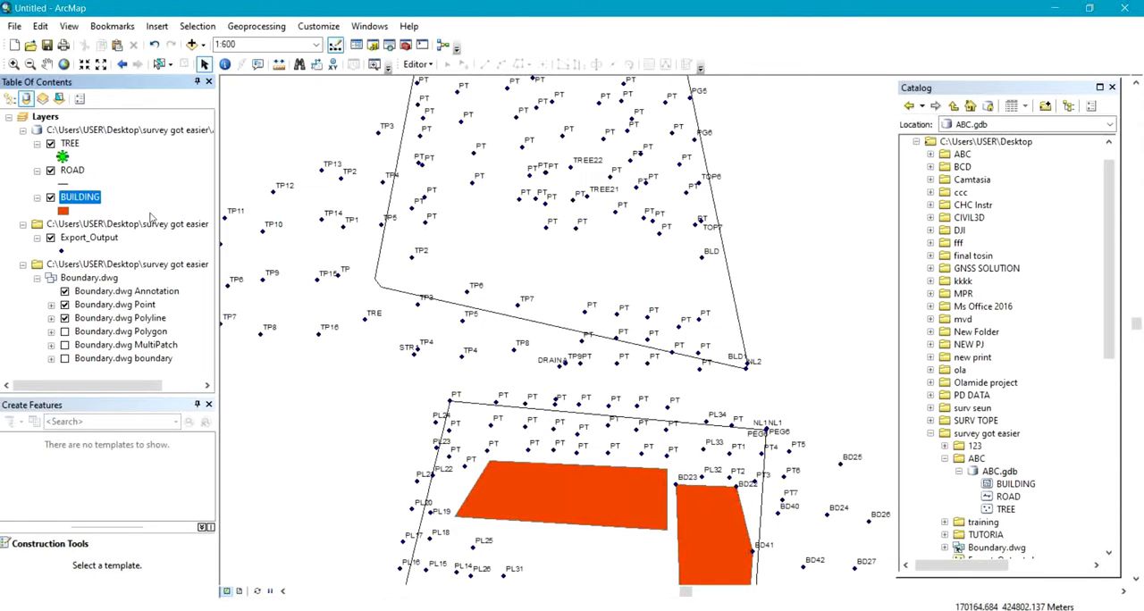
{"action": "right_click", "coordinate": [78, 199]}
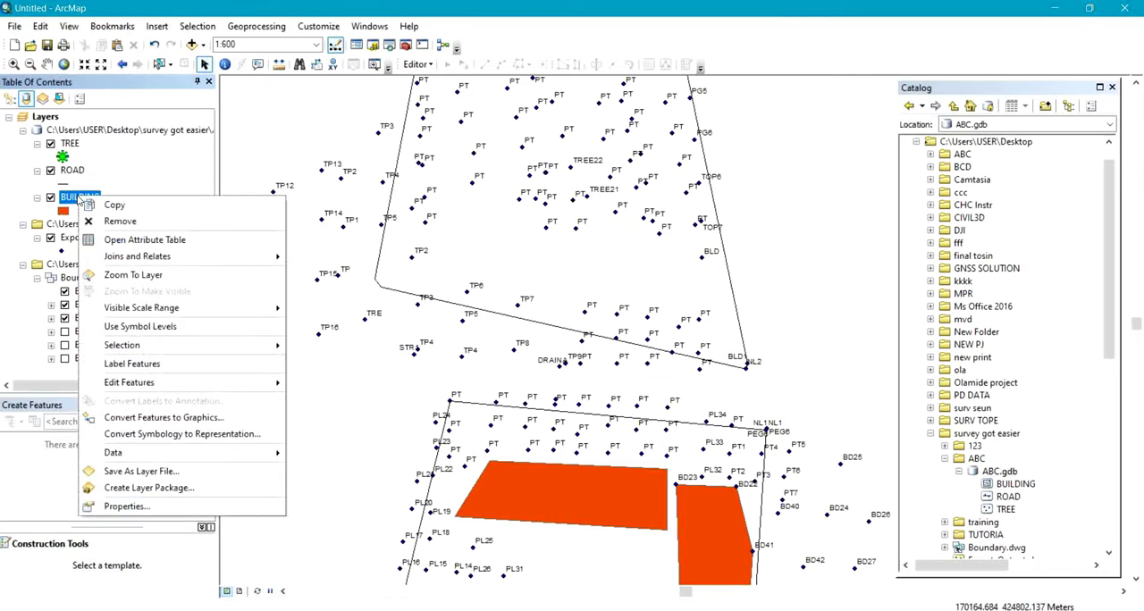
{"action": "mouse_move", "coordinate": [138, 384]}
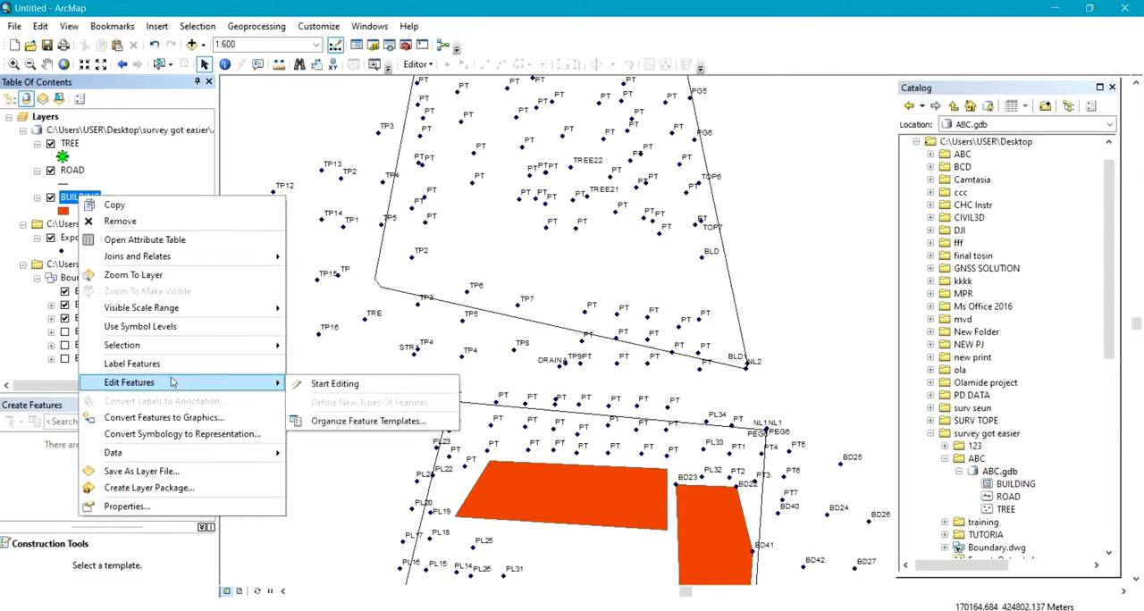
{"action": "left_click", "coordinate": [350, 384]}
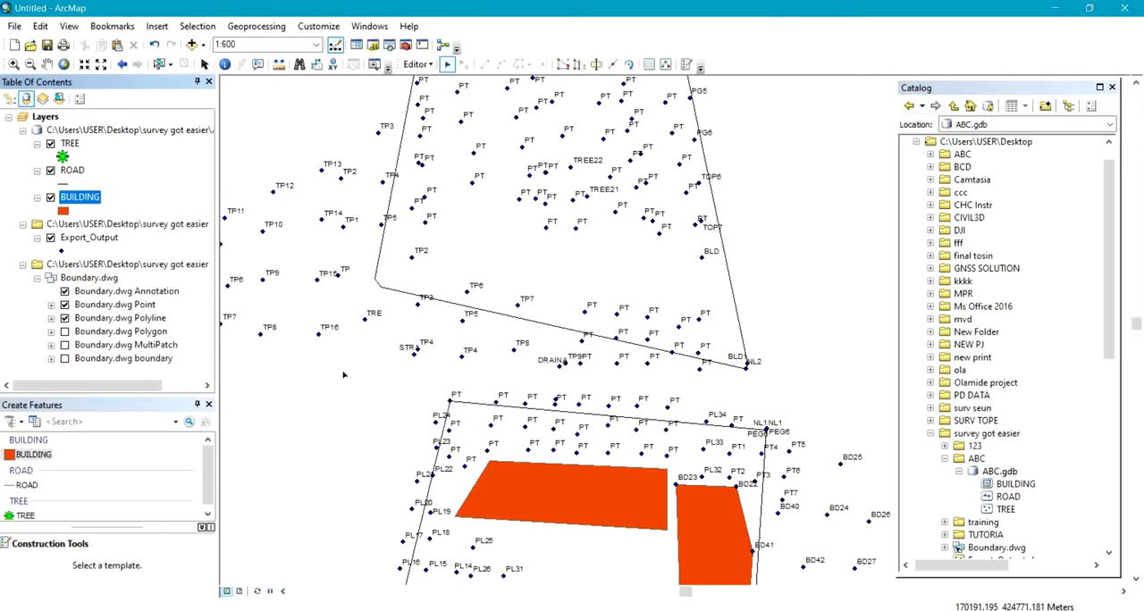
{"action": "left_click", "coordinate": [27, 460]}
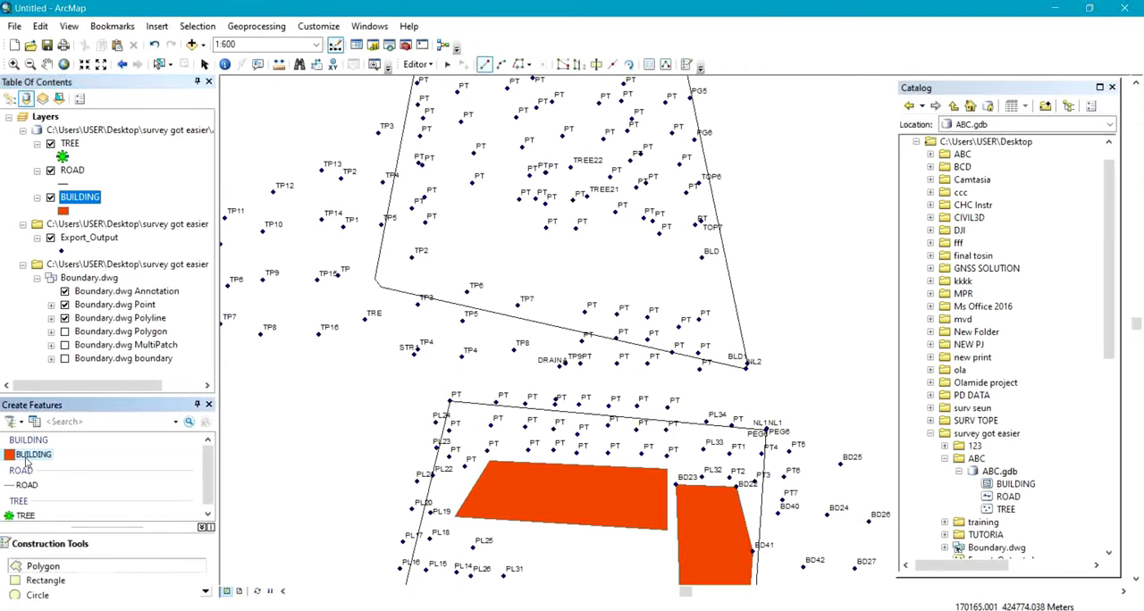
Draw a four-cornered building polygon about 57 by 9 m, from point BLD westward toward TP2 inside the northern boundary plot.
{"action": "left_click", "coordinate": [702, 259]}
{"action": "left_click", "coordinate": [703, 303]}
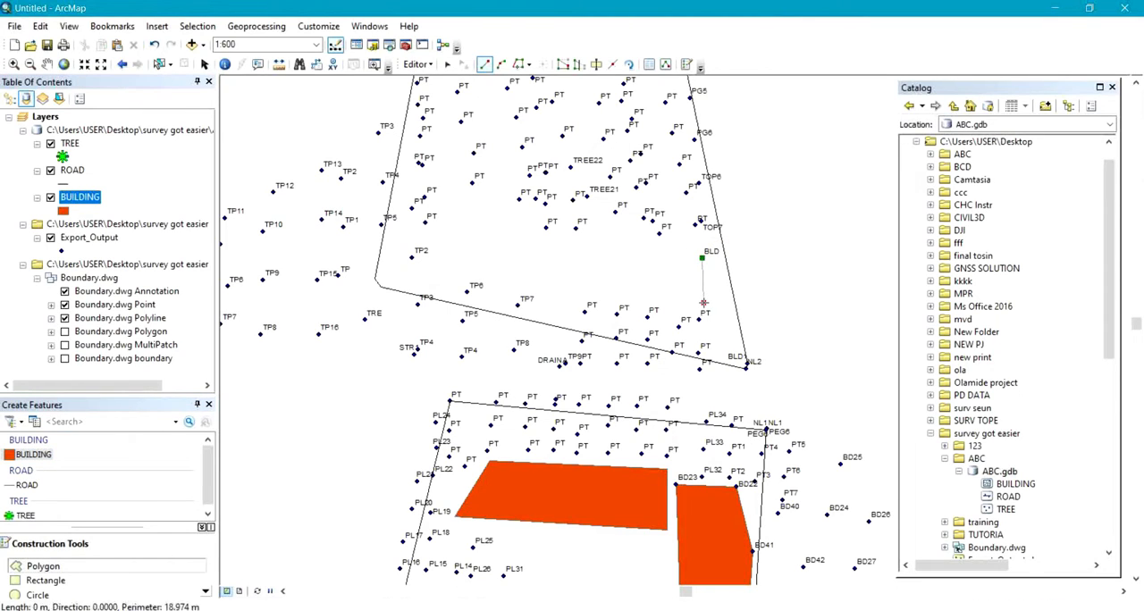
{"action": "left_click", "coordinate": [439, 270]}
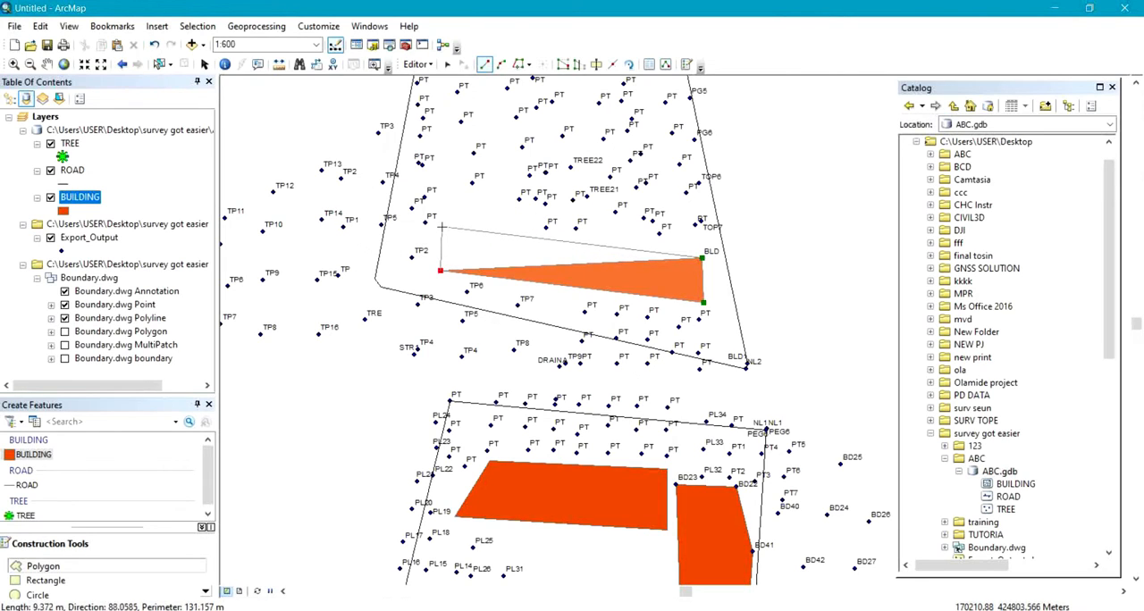
{"action": "left_click", "coordinate": [442, 228]}
{"action": "right_click", "coordinate": [441, 227]}
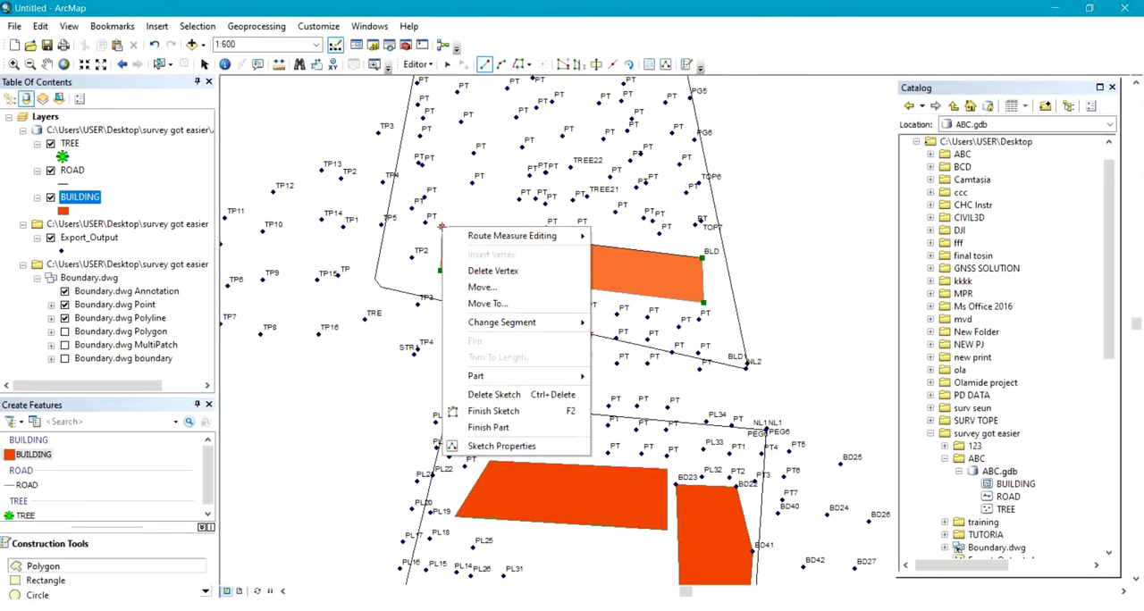
{"action": "left_click", "coordinate": [515, 427]}
{"action": "right_click", "coordinate": [515, 422]}
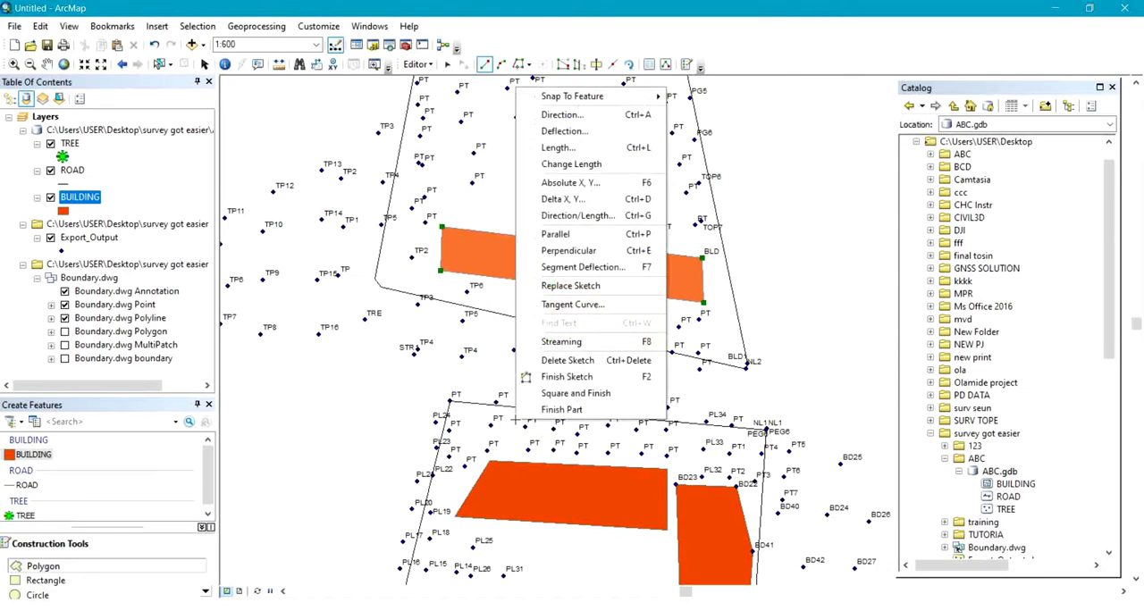
{"action": "left_click", "coordinate": [540, 379]}
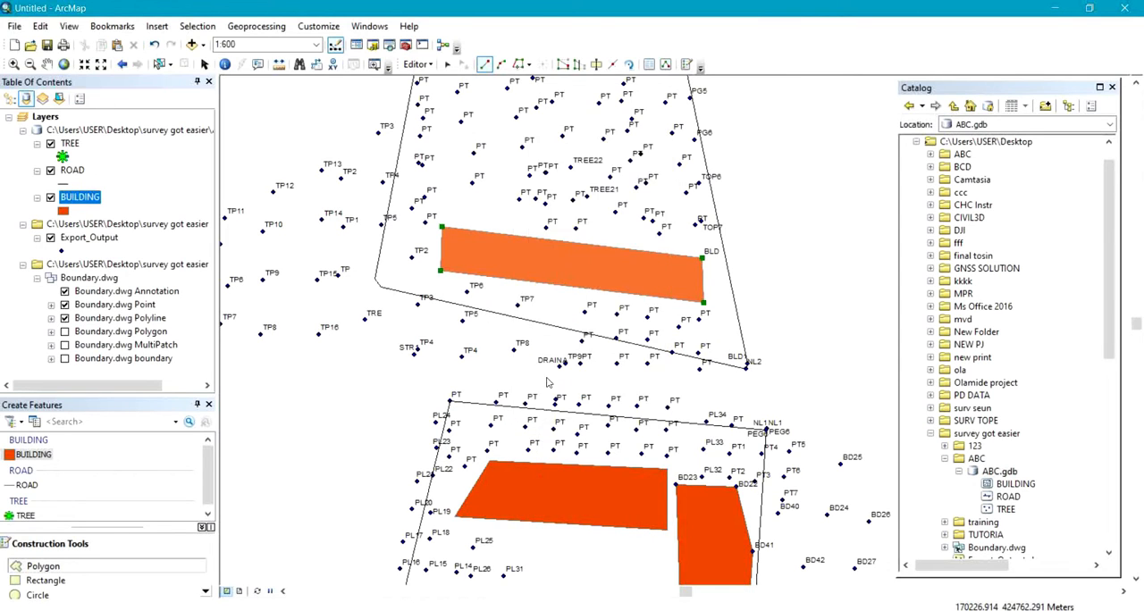
Save the building edits and stop the edit session.
{"action": "left_click", "coordinate": [418, 65]}
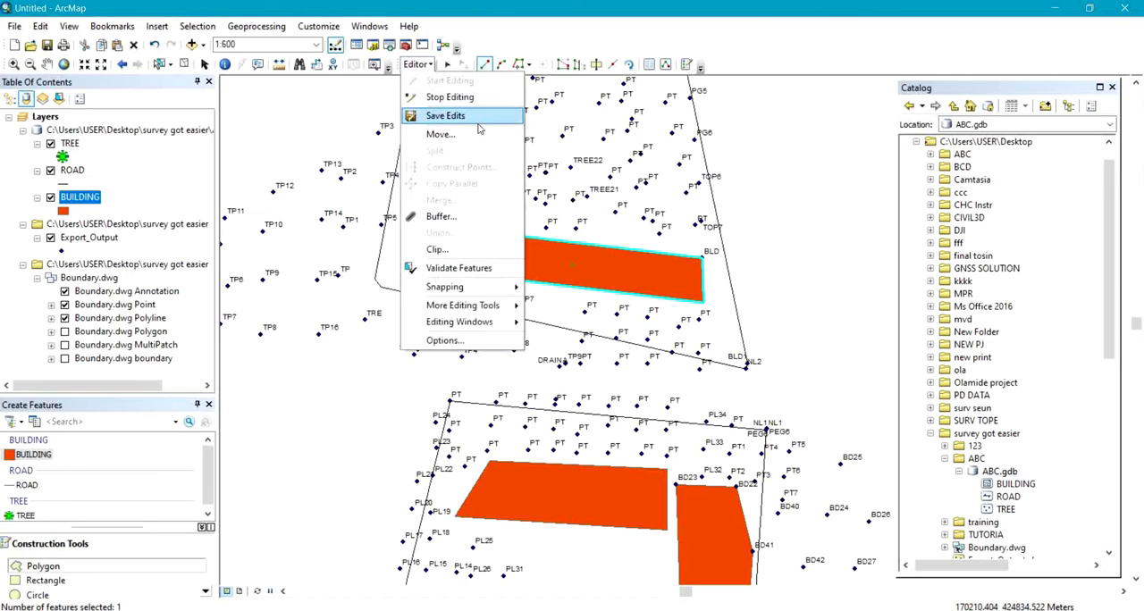
{"action": "left_click", "coordinate": [478, 118]}
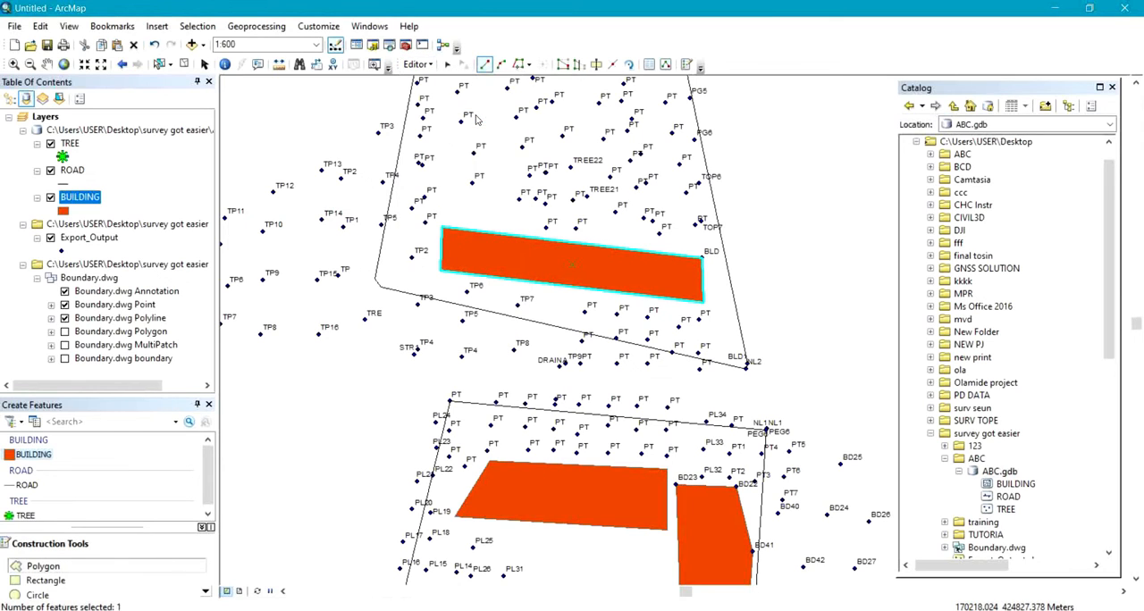
{"action": "left_click", "coordinate": [418, 64]}
{"action": "left_click", "coordinate": [438, 97]}
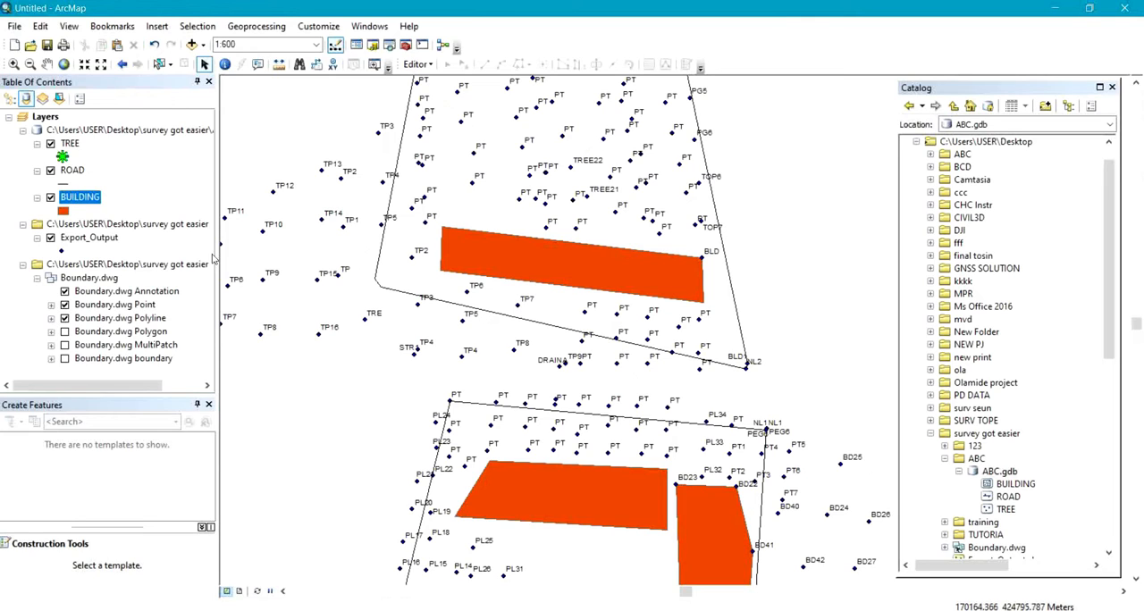
Start an edit session on the ROAD layer and choose its feature template for line construction.
{"action": "left_click", "coordinate": [65, 170]}
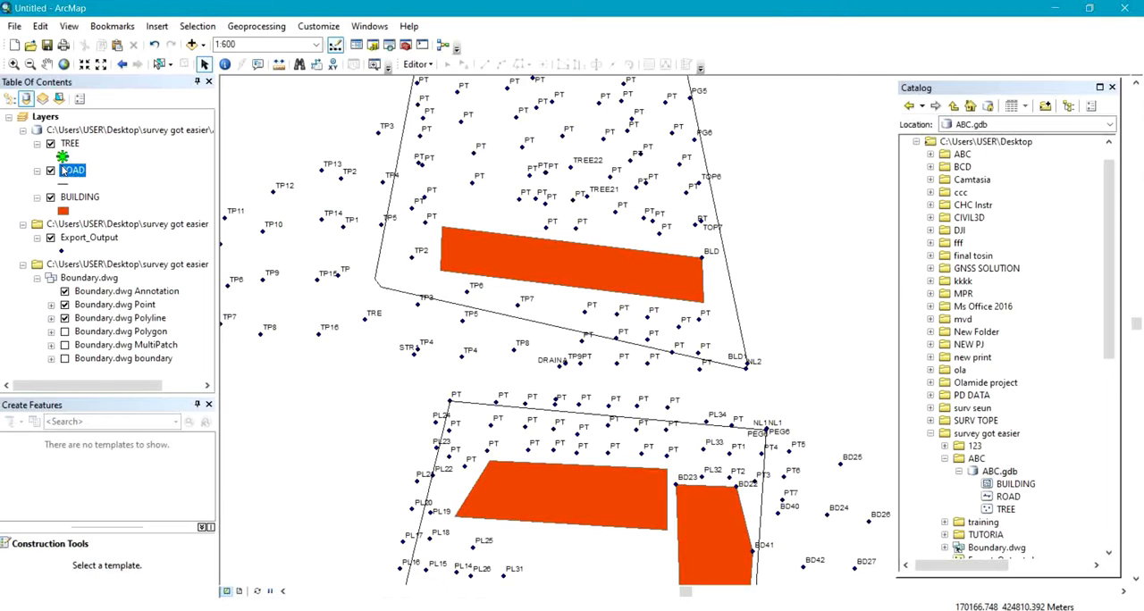
{"action": "right_click", "coordinate": [64, 169]}
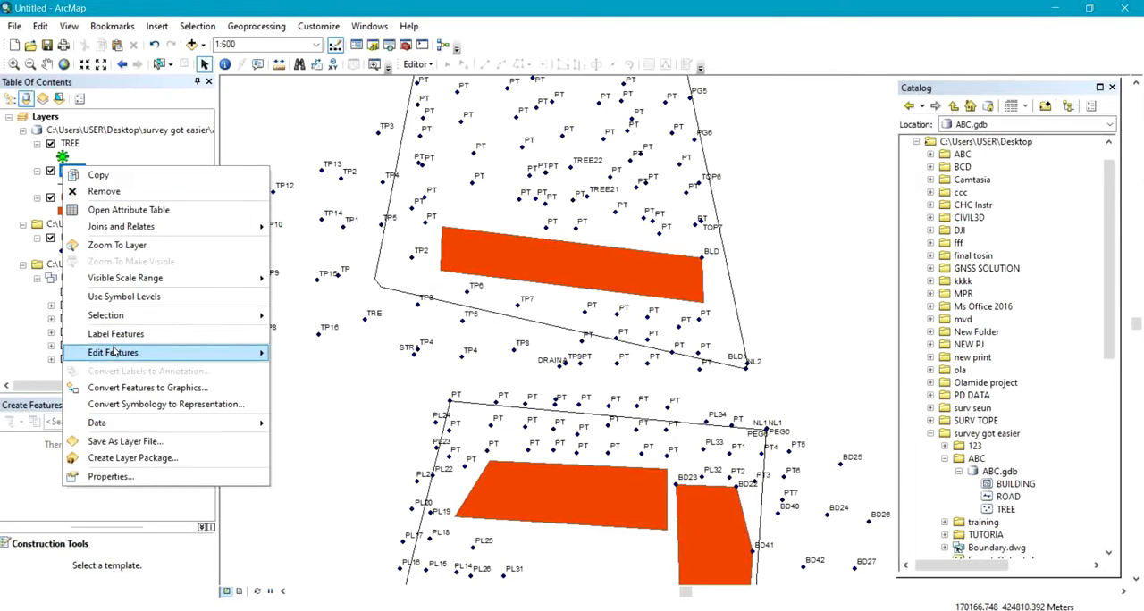
{"action": "mouse_move", "coordinate": [115, 352]}
{"action": "left_click", "coordinate": [345, 353]}
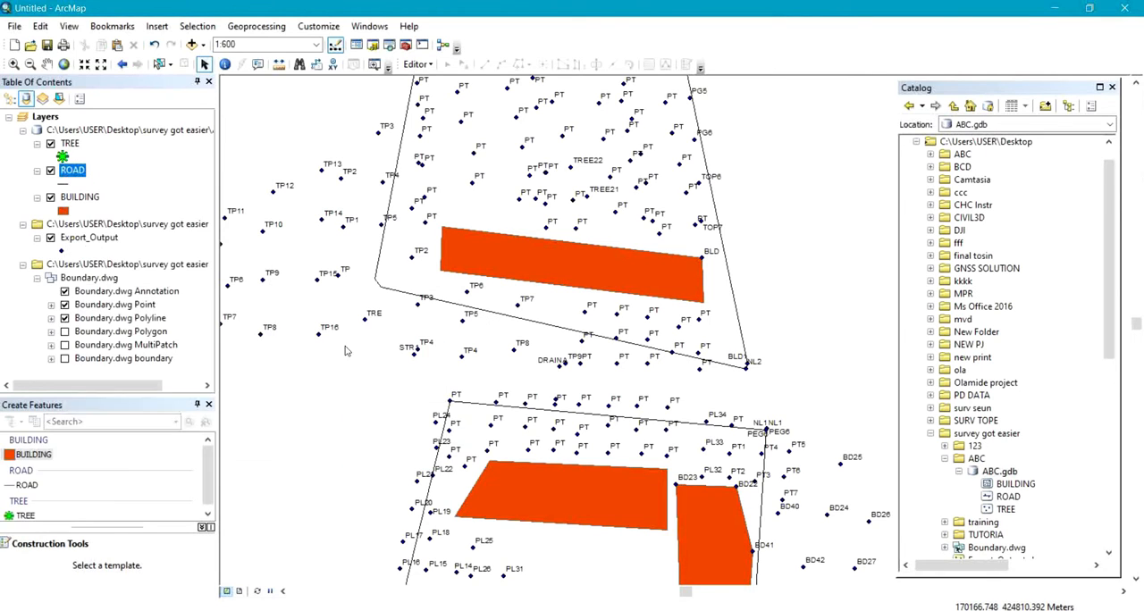
{"action": "left_click", "coordinate": [25, 484]}
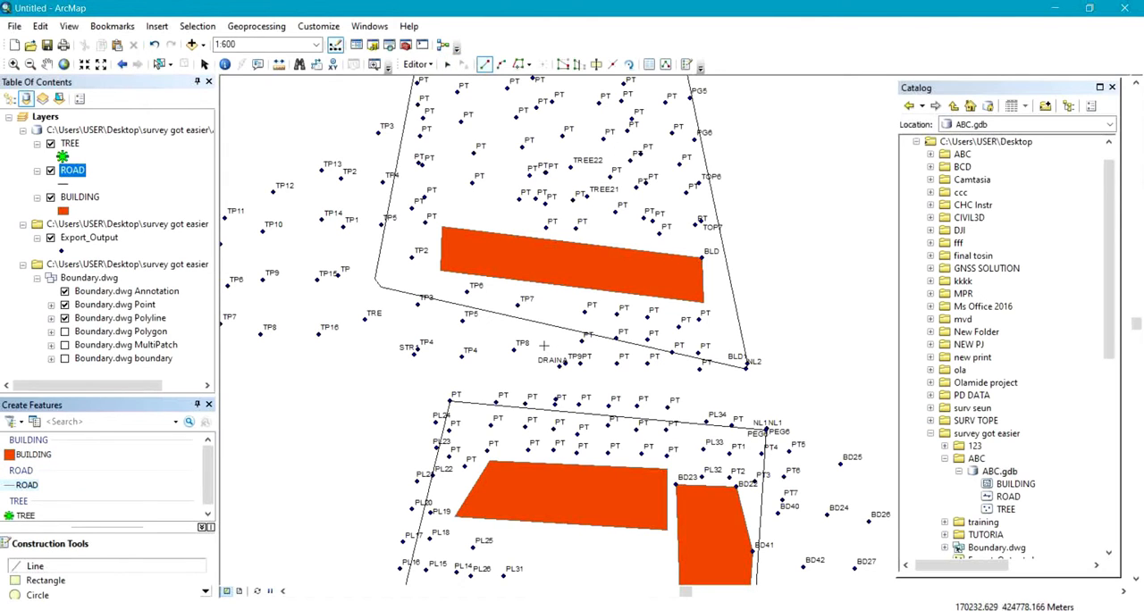
Draw the northern road edge from the middle ROAD point, through a bend south of point TRE, to a free end east of NL2.
{"action": "left_click_drag", "start_coordinate": [544, 346], "coordinate": [699, 308]}
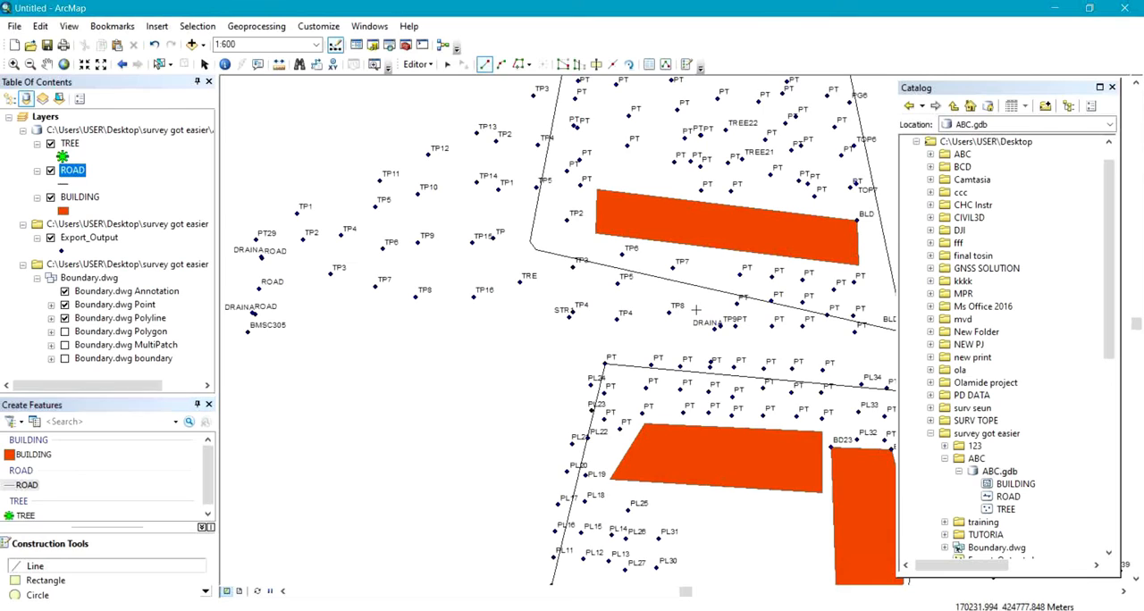
{"action": "left_click", "coordinate": [259, 289]}
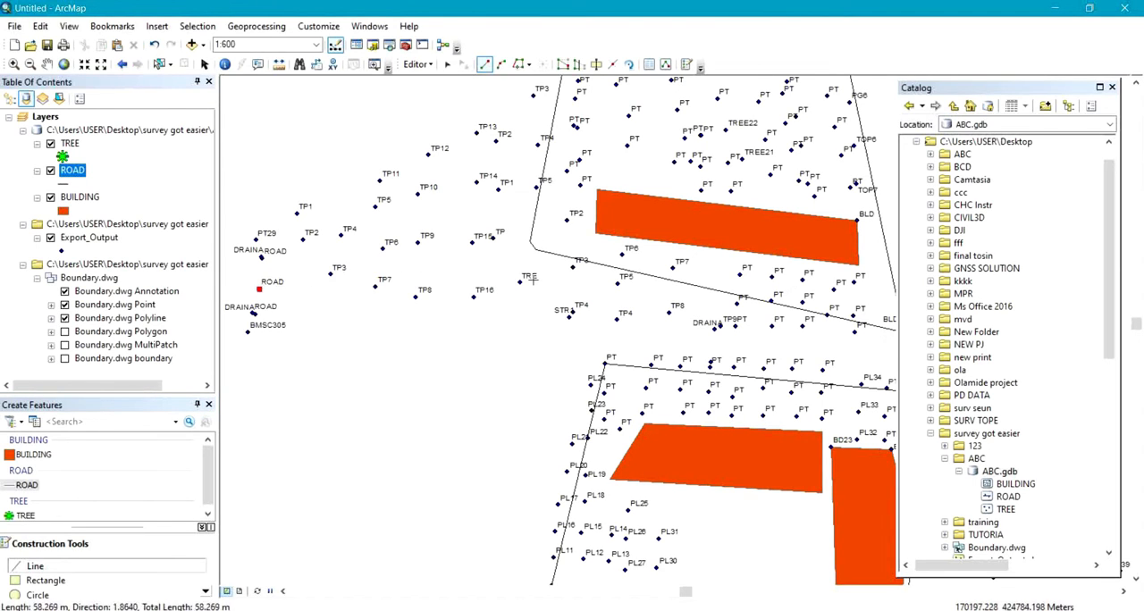
{"action": "left_click", "coordinate": [537, 293]}
{"action": "left_click", "coordinate": [752, 360]}
{"action": "right_click", "coordinate": [753, 362]}
{"action": "right_click", "coordinate": [753, 371]}
{"action": "left_click", "coordinate": [808, 327]}
Draw the southern road edge roughly parallel to the first, from the southern ROAD point through a bend to a free end above NL1.
{"action": "left_click_drag", "start_coordinate": [643, 371], "coordinate": [832, 294]}
{"action": "left_click_drag", "start_coordinate": [449, 302], "coordinate": [658, 252]}
{"action": "left_click", "coordinate": [439, 200]}
{"action": "mouse_move", "coordinate": [583, 220]}
{"action": "left_mouse_down"}
{"action": "mouse_move", "coordinate": [316, 288]}
{"action": "mouse_move", "coordinate": [285, 276]}
{"action": "left_mouse_up"}
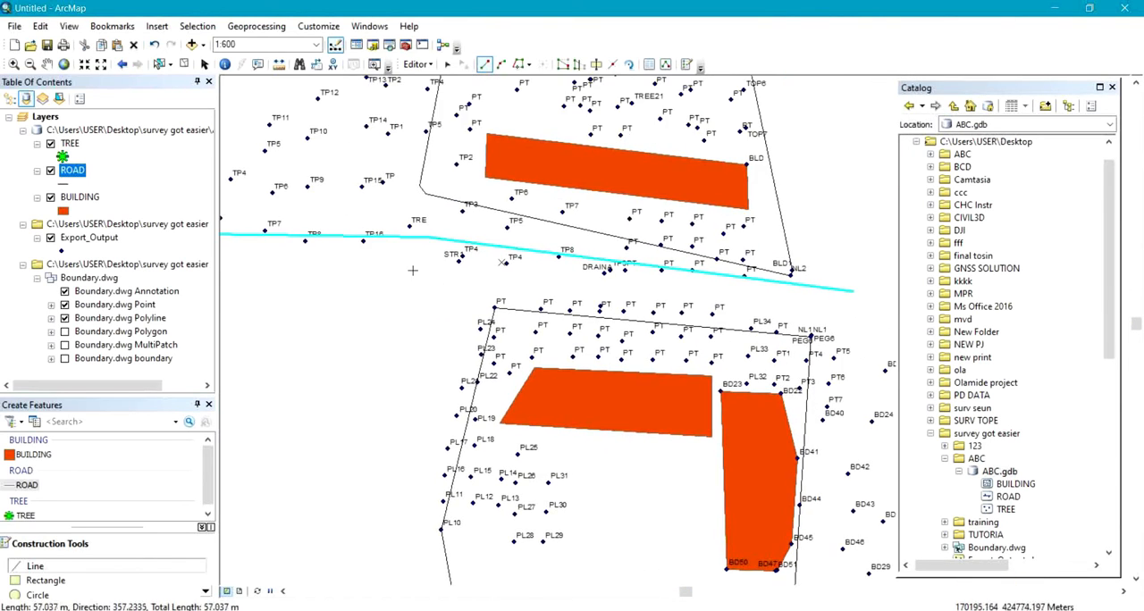
{"action": "left_click", "coordinate": [425, 270]}
{"action": "right_click", "coordinate": [853, 314]}
{"action": "right_click", "coordinate": [660, 414]}
{"action": "left_click", "coordinate": [729, 374]}
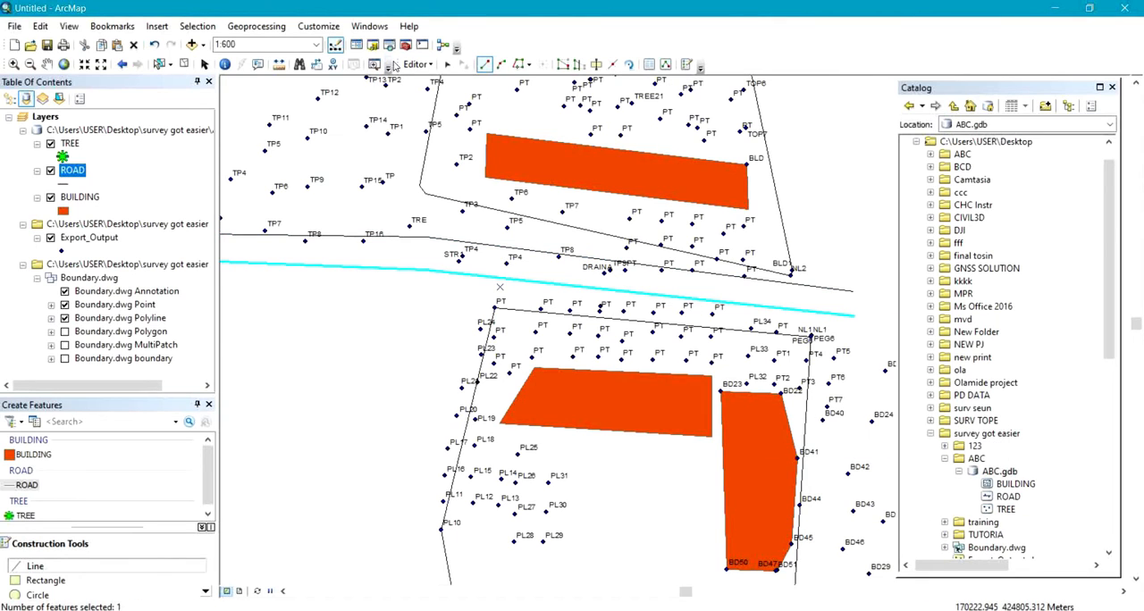
Save the road edits and stop the edit session.
{"action": "left_click", "coordinate": [413, 66]}
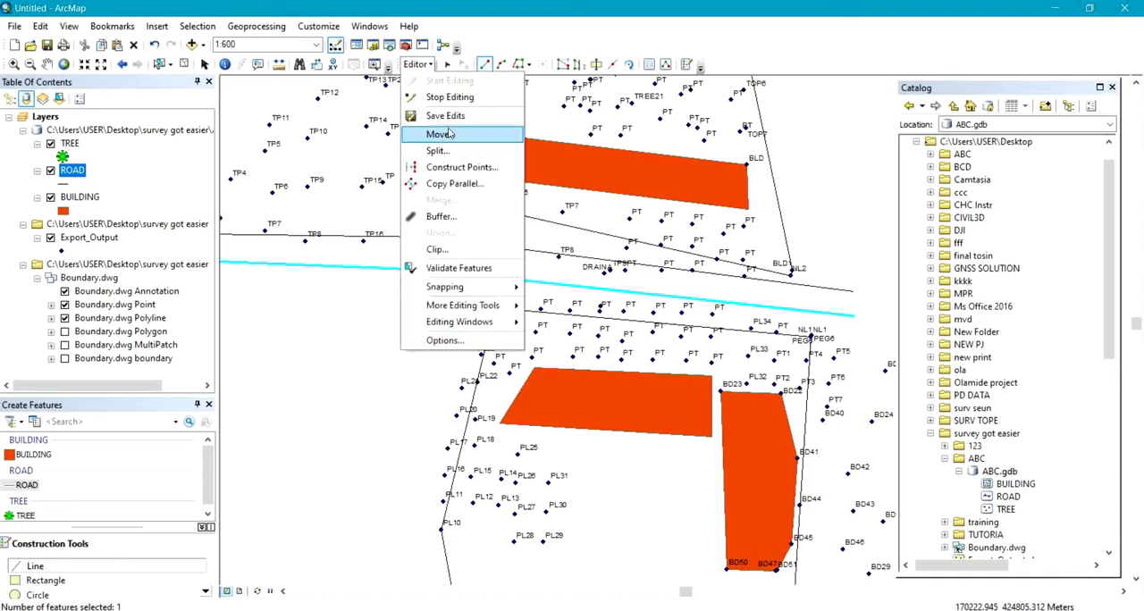
{"action": "left_click", "coordinate": [451, 126]}
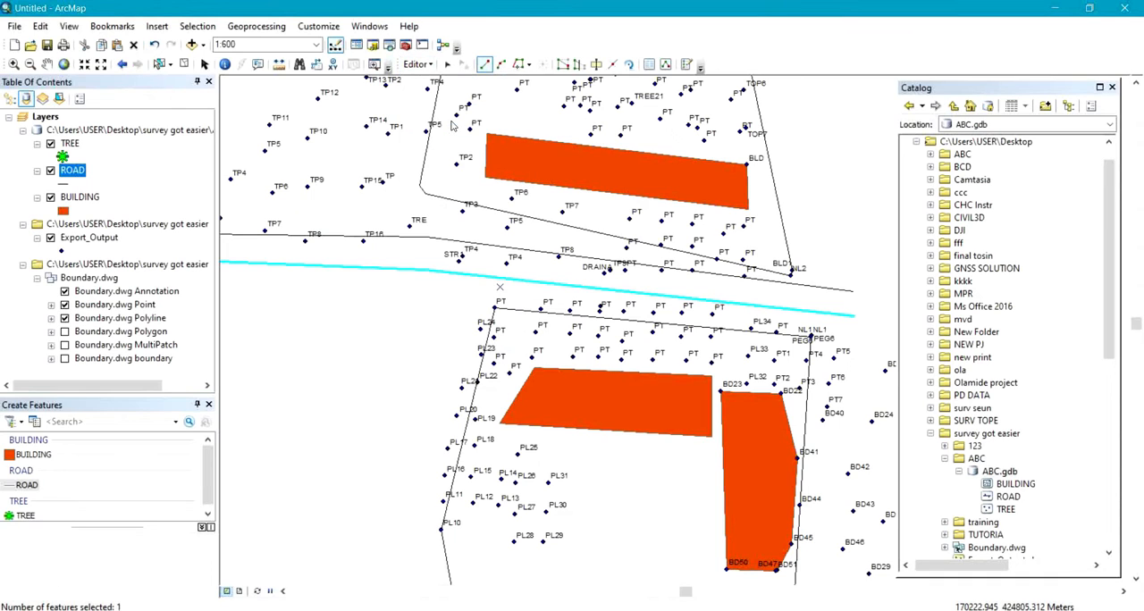
{"action": "left_click", "coordinate": [416, 66]}
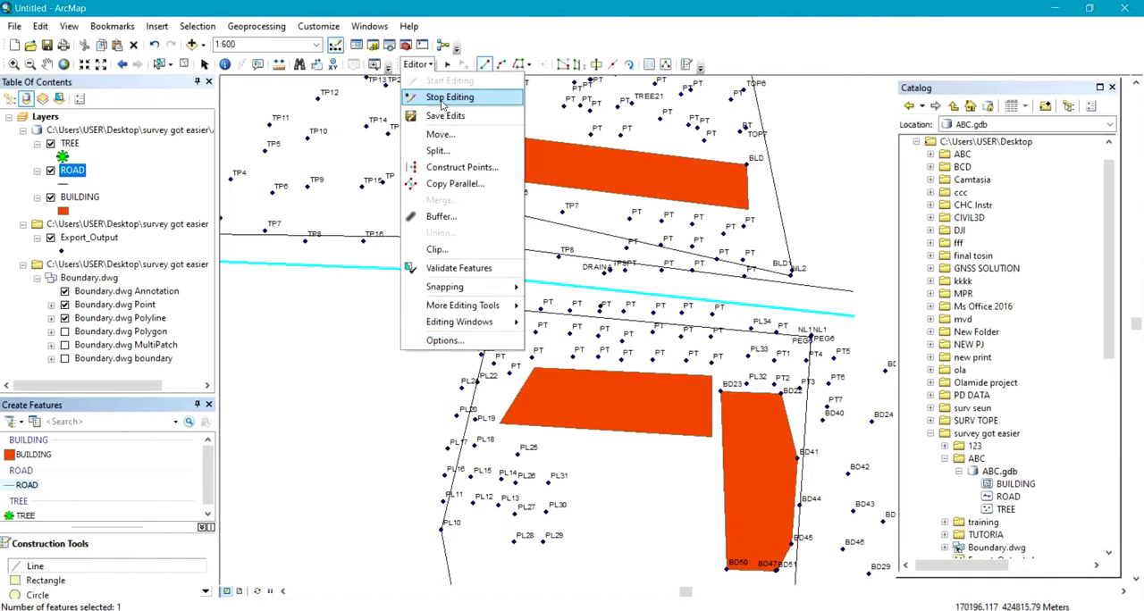
{"action": "left_click", "coordinate": [442, 94]}
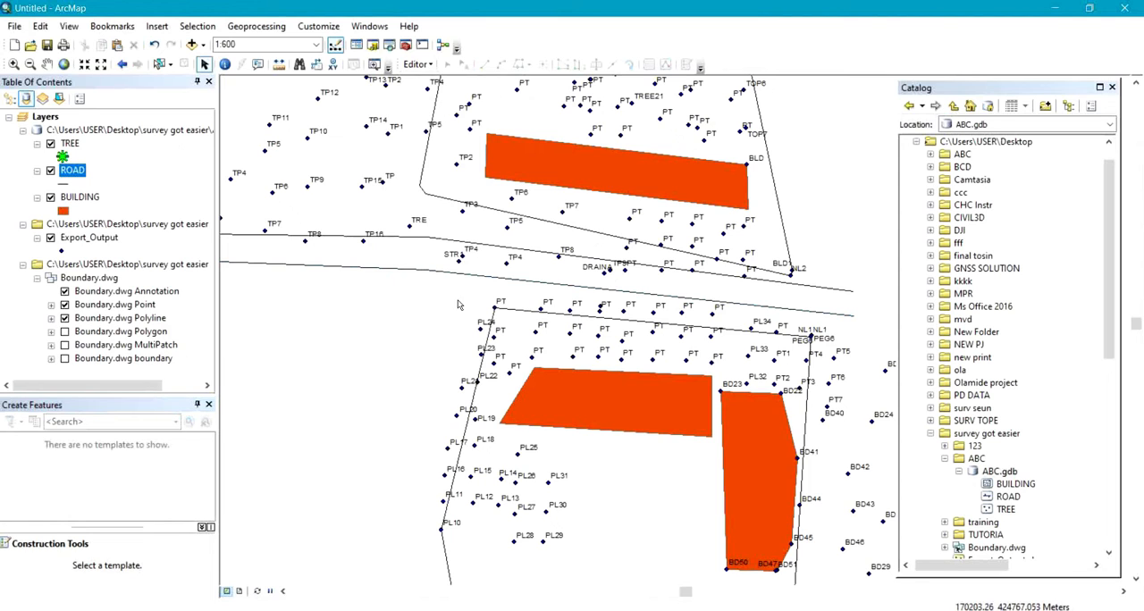
{"action": "left_click_drag", "start_coordinate": [469, 293], "coordinate": [504, 274]}
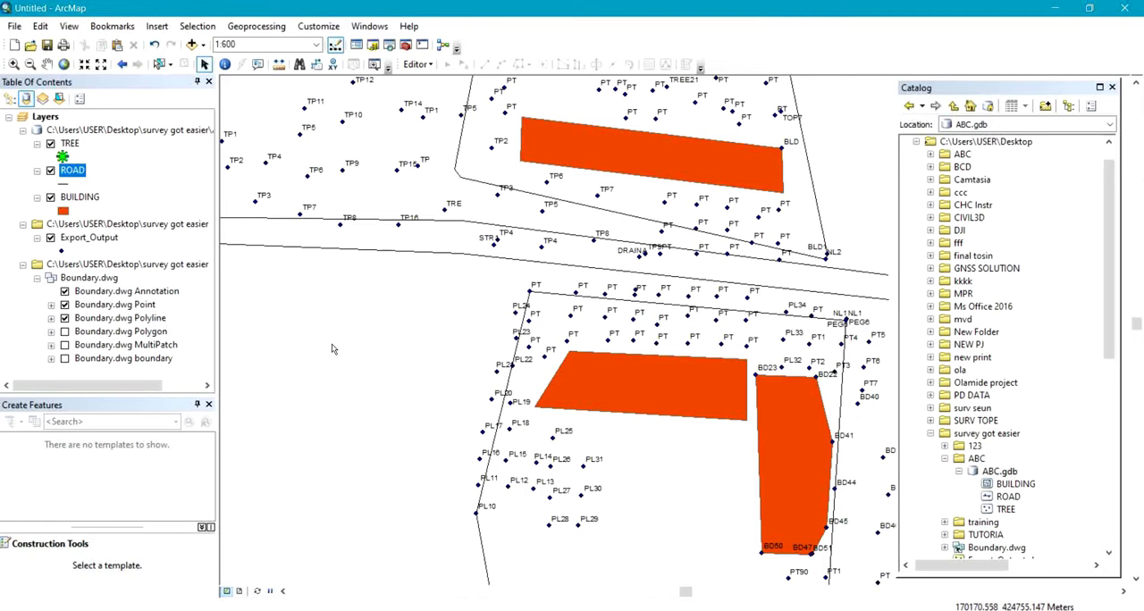
{"action": "scroll", "coordinate": [326, 357], "scroll_direction": "up", "scroll_amount": 2}
{"action": "scroll", "coordinate": [325, 356], "scroll_direction": "down", "scroll_amount": 2}
{"action": "scroll", "coordinate": [326, 361], "scroll_direction": "down", "scroll_amount": 2}
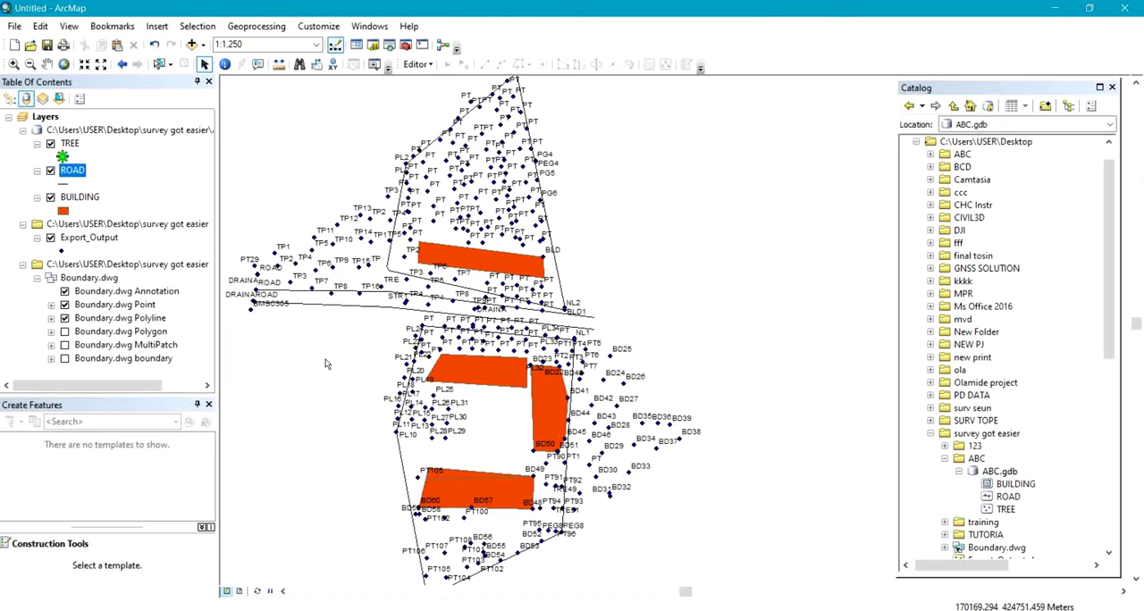
Open the Export_Output attribute table, enlarge its window and examine the point codes in Field5 down to the TRE records.
{"action": "left_click", "coordinate": [67, 241]}
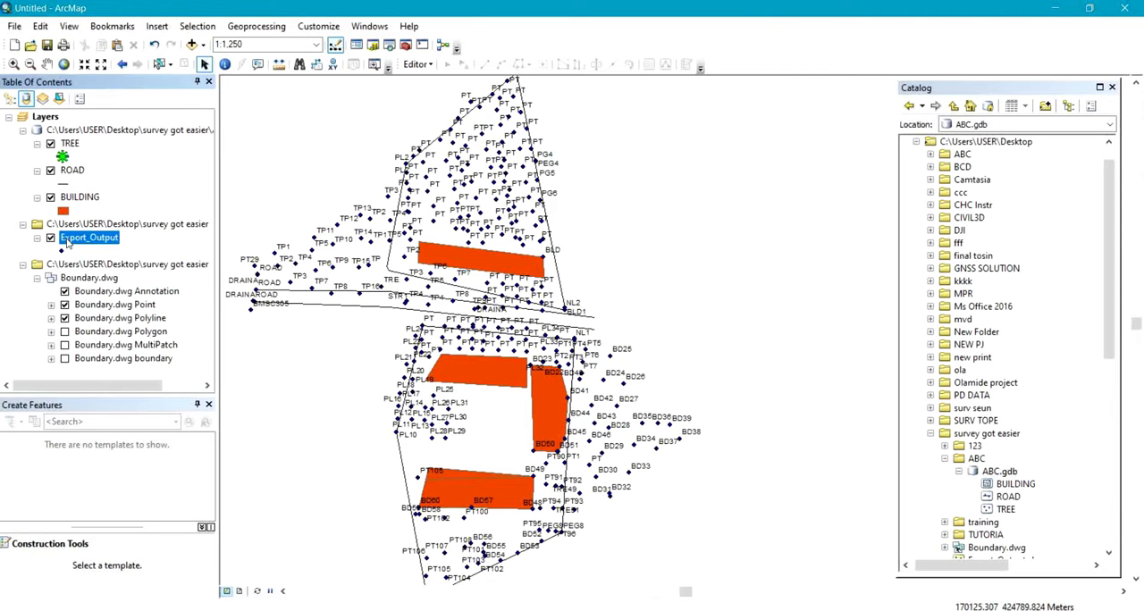
{"action": "right_click", "coordinate": [68, 242]}
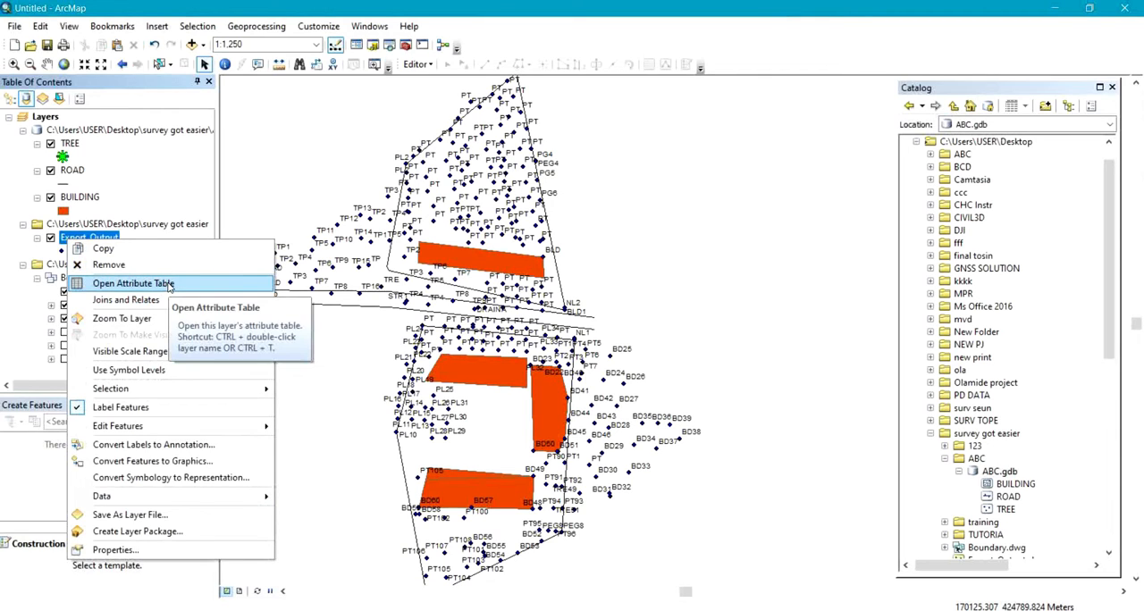
{"action": "left_click", "coordinate": [133, 283]}
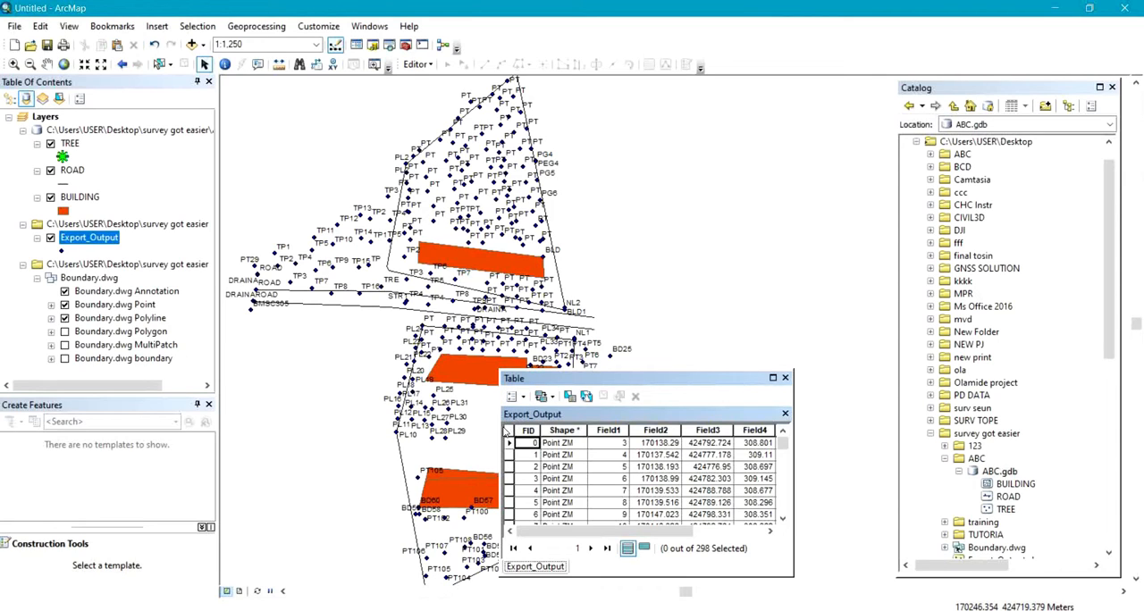
{"action": "left_click_drag", "start_coordinate": [500, 432], "coordinate": [317, 418]}
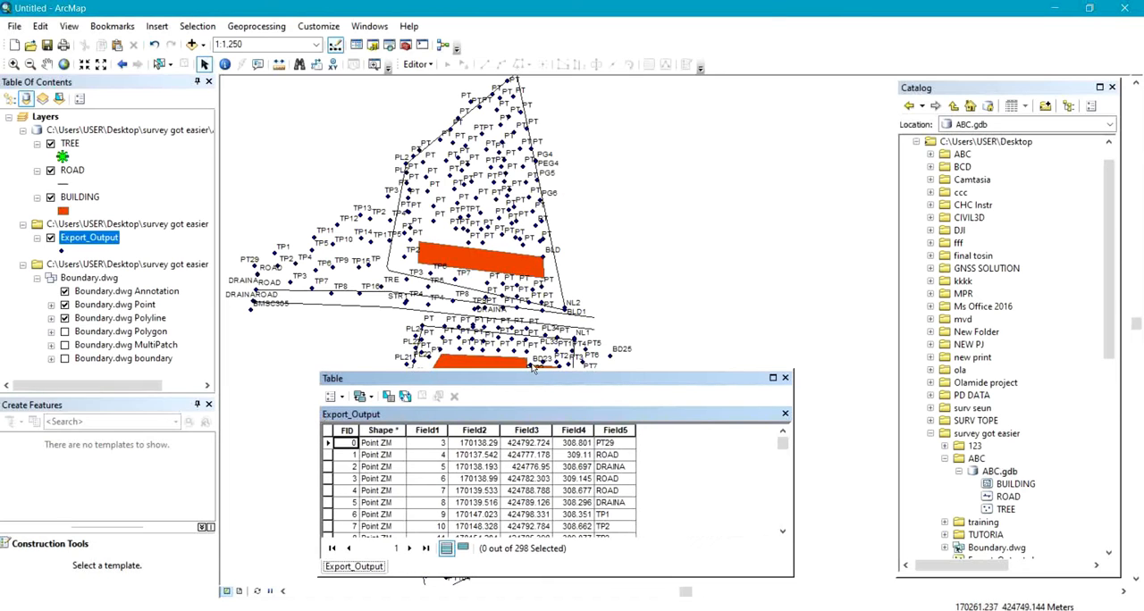
{"action": "left_click_drag", "start_coordinate": [532, 370], "coordinate": [528, 131]}
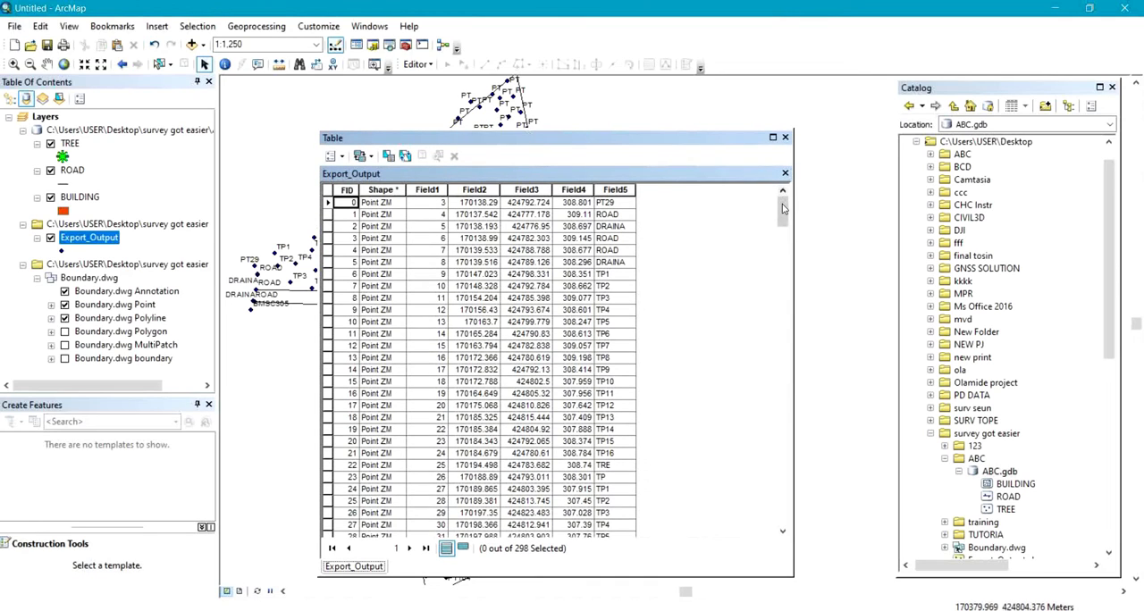
{"action": "left_click_drag", "start_coordinate": [783, 209], "coordinate": [768, 467]}
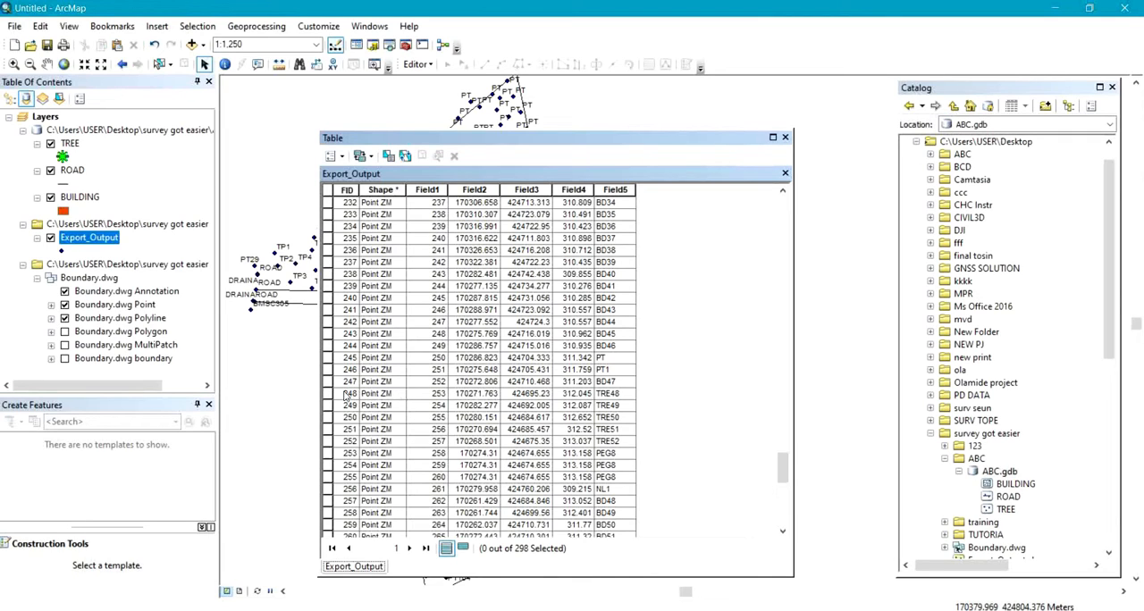
Select the five records TRE48 to TRE52 in the Export_Output attribute table and close the table.
{"action": "left_click_drag", "start_coordinate": [329, 396], "coordinate": [340, 444]}
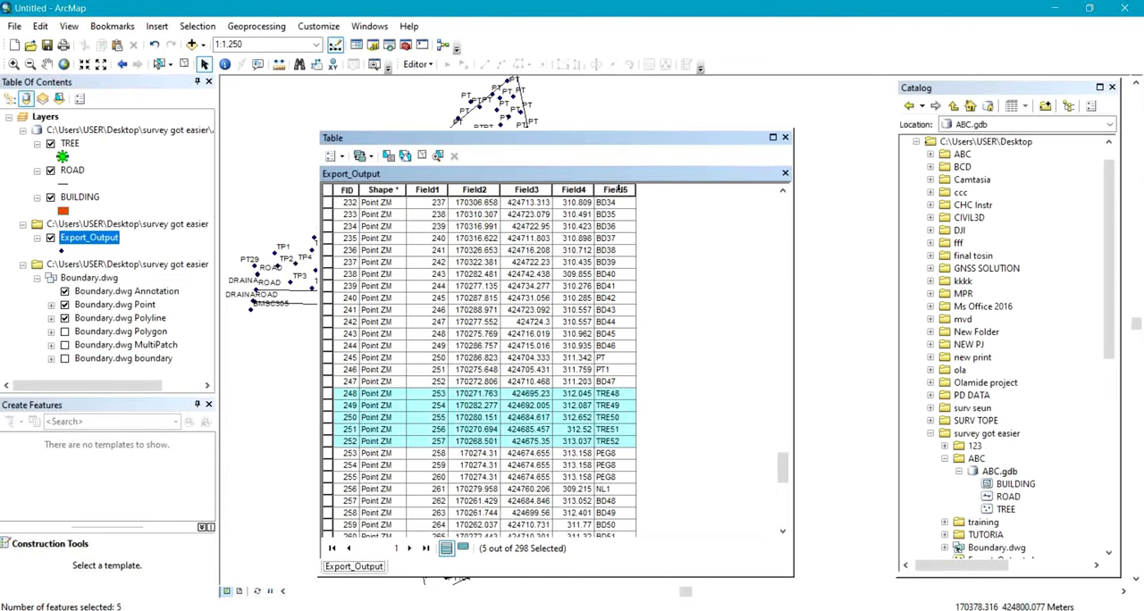
{"action": "left_click", "coordinate": [619, 188]}
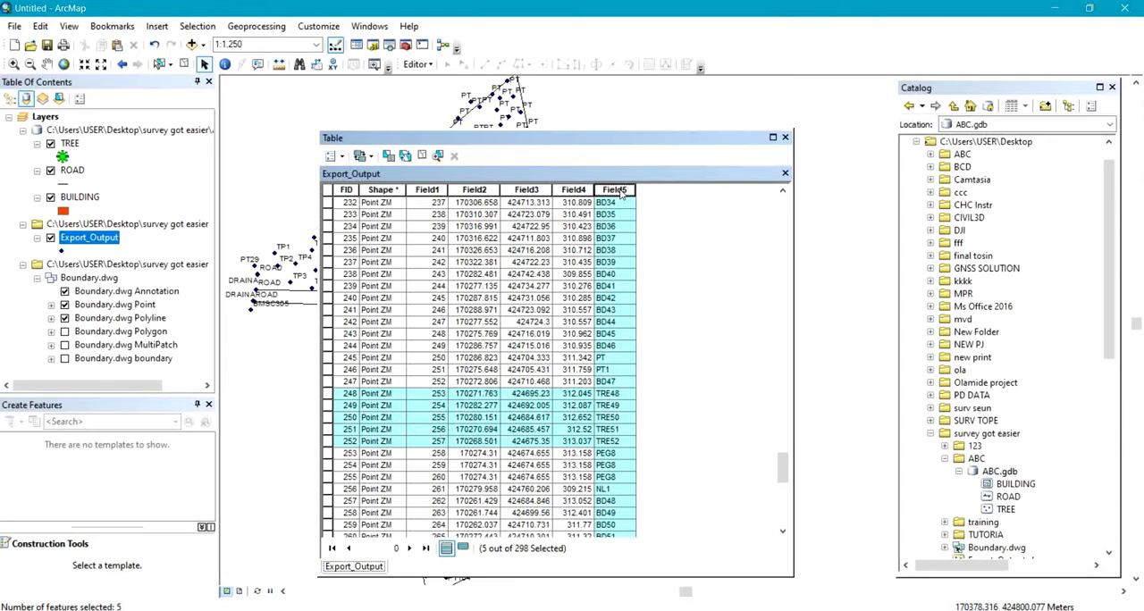
{"action": "left_click", "coordinate": [786, 139]}
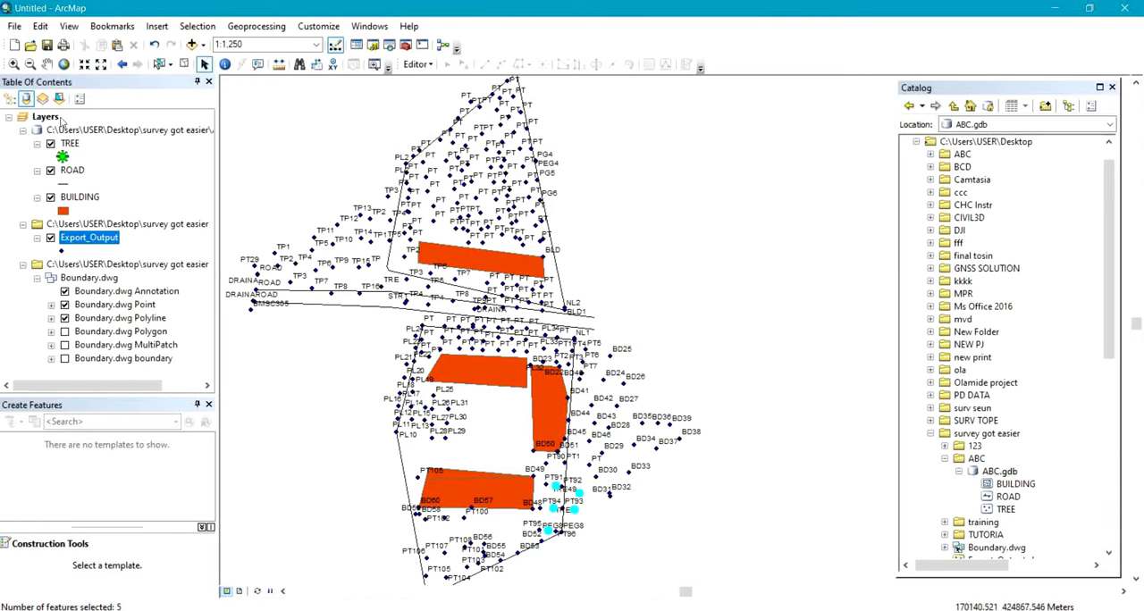
Start exporting the selected Export_Output features using the layer's source coordinate system, with the ABC folder as output location.
{"action": "right_click", "coordinate": [89, 237]}
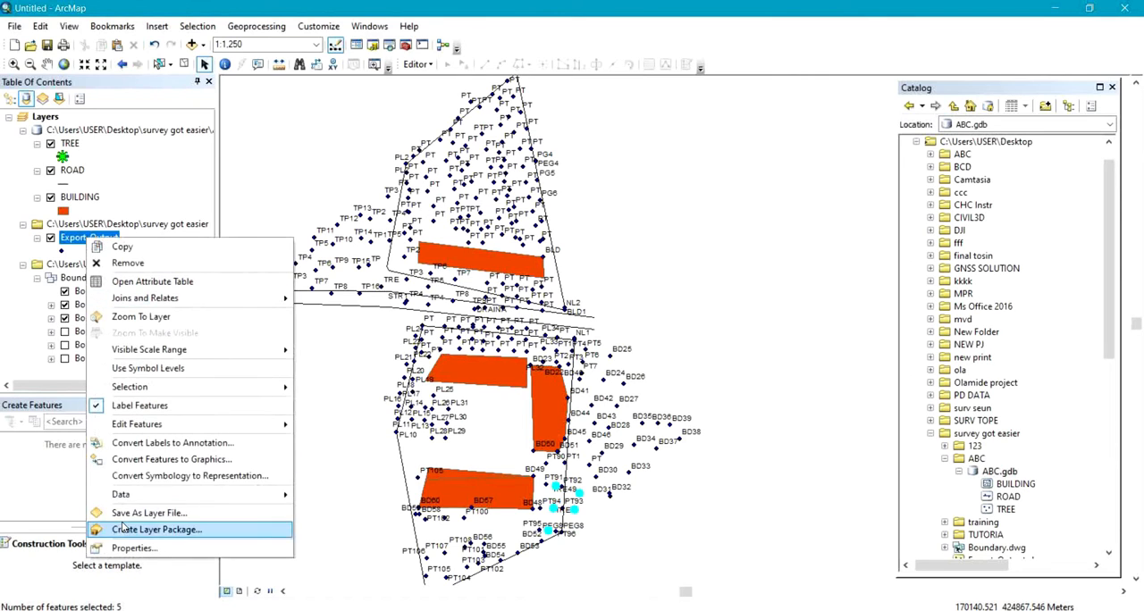
{"action": "mouse_move", "coordinate": [149, 498]}
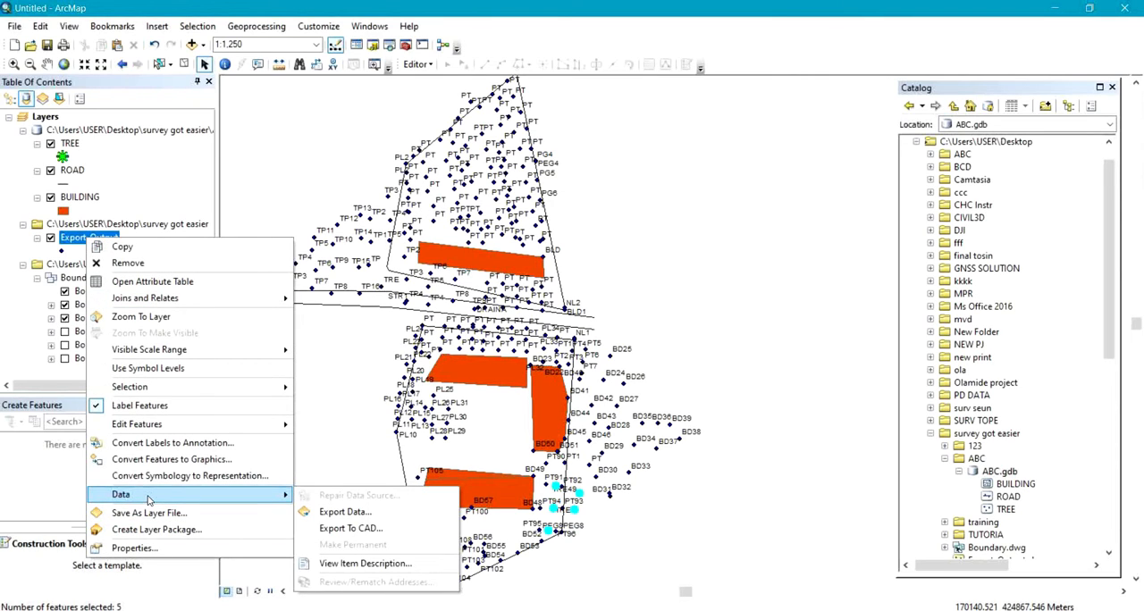
{"action": "left_click", "coordinate": [345, 514]}
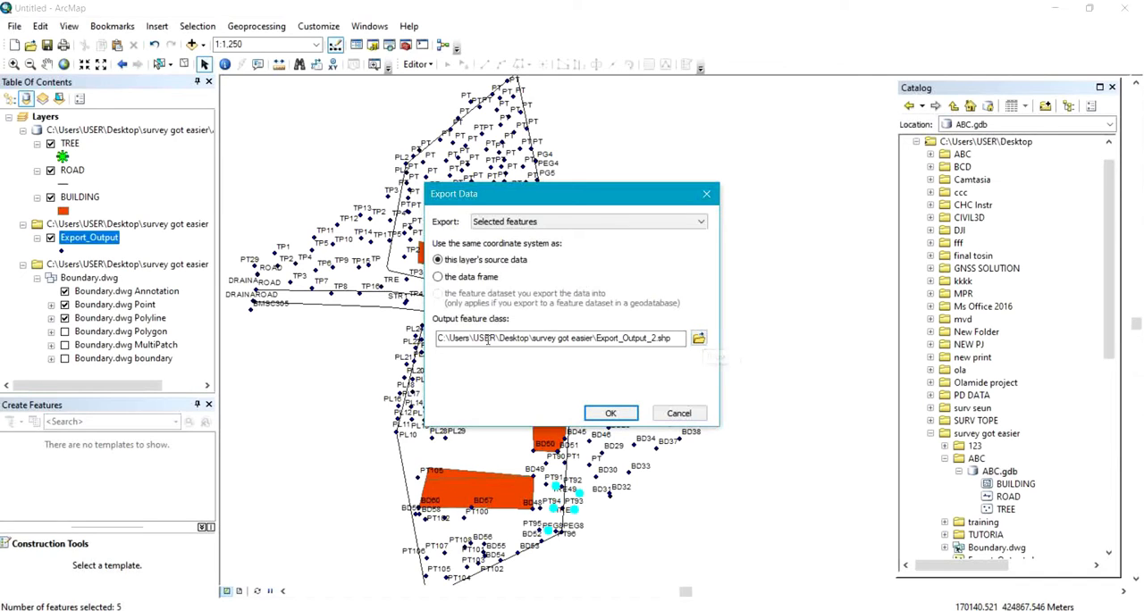
{"action": "left_click", "coordinate": [699, 339]}
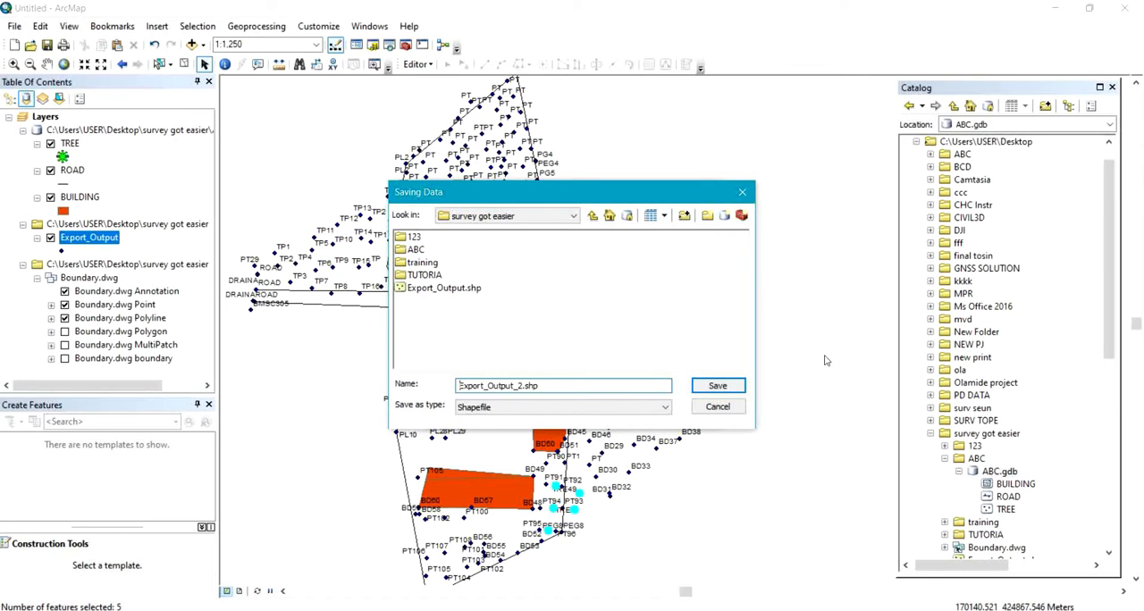
{"action": "double_click", "coordinate": [415, 250]}
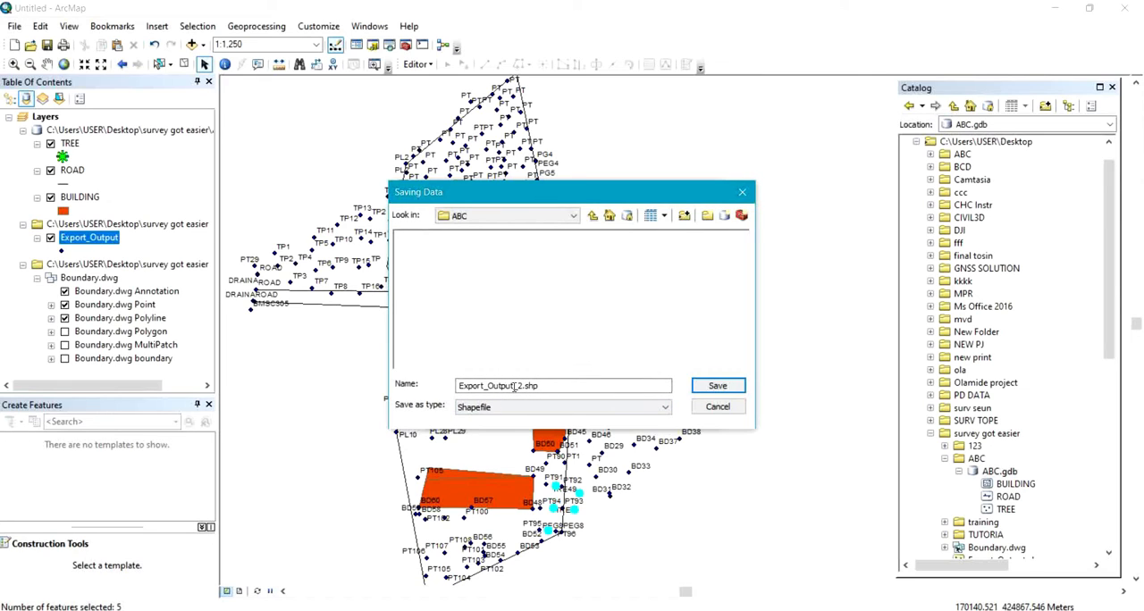
Name the output shapefile TREE EXPORT_2.shp, run the export and add the exported data to the map as a layer.
{"action": "left_click_drag", "start_coordinate": [514, 386], "coordinate": [288, 414]}
{"action": "type", "text": "TRE"}
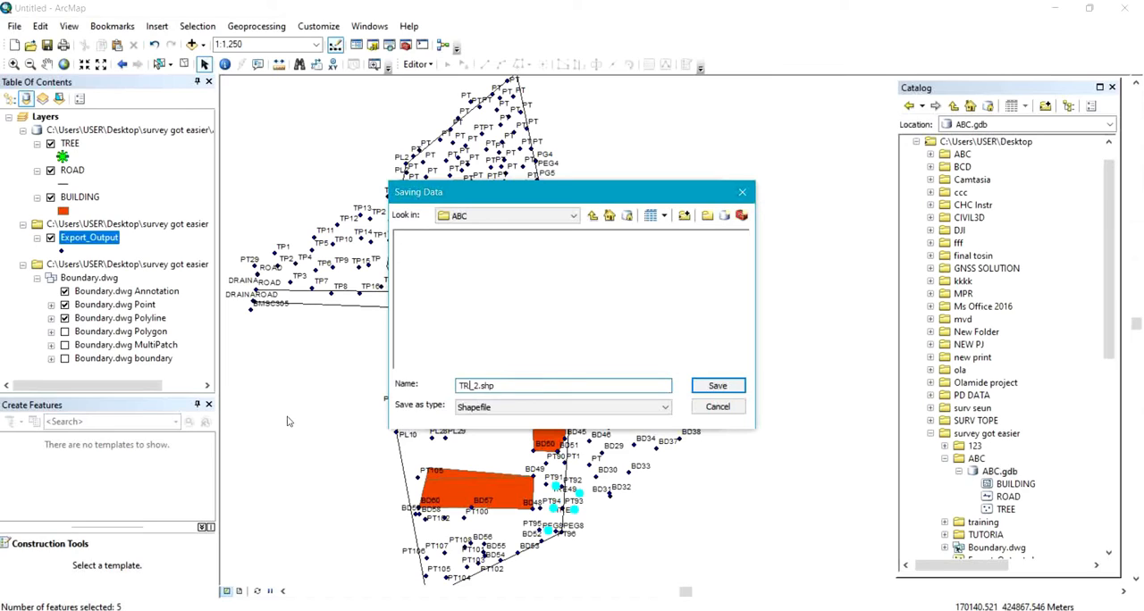
{"action": "type", "text": "EE EXPORT"}
{"action": "left_click", "coordinate": [717, 385]}
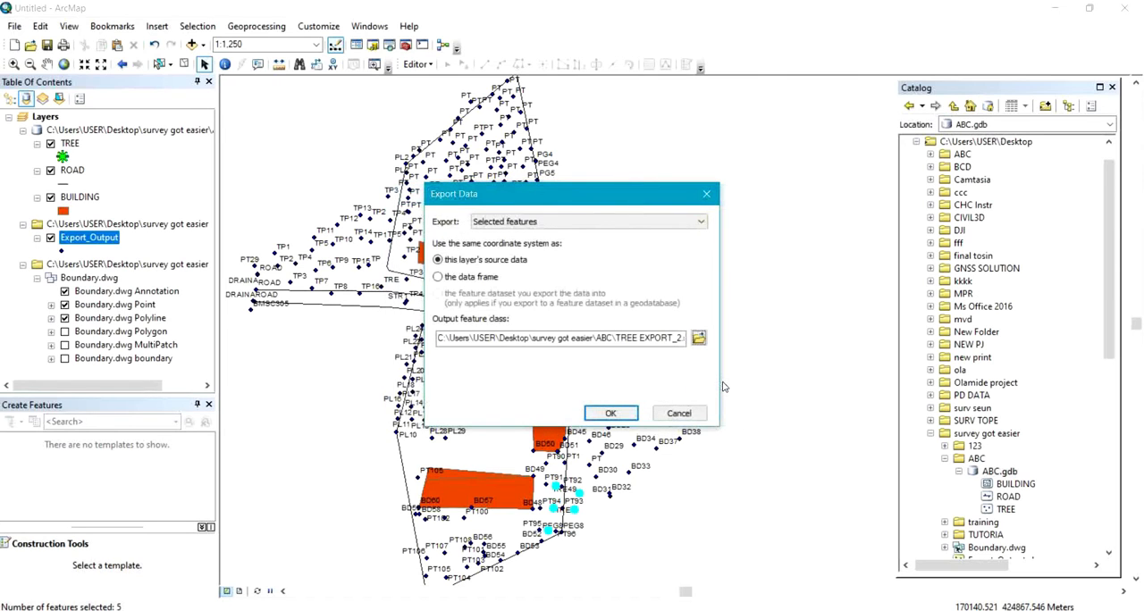
{"action": "left_click", "coordinate": [611, 414]}
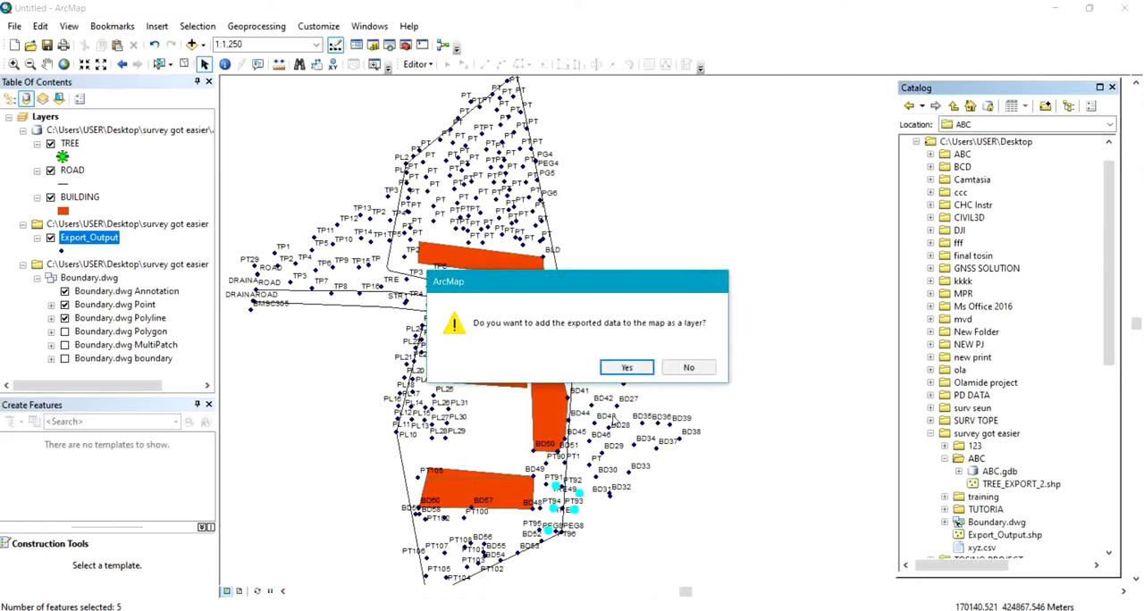
{"action": "left_click", "coordinate": [623, 368]}
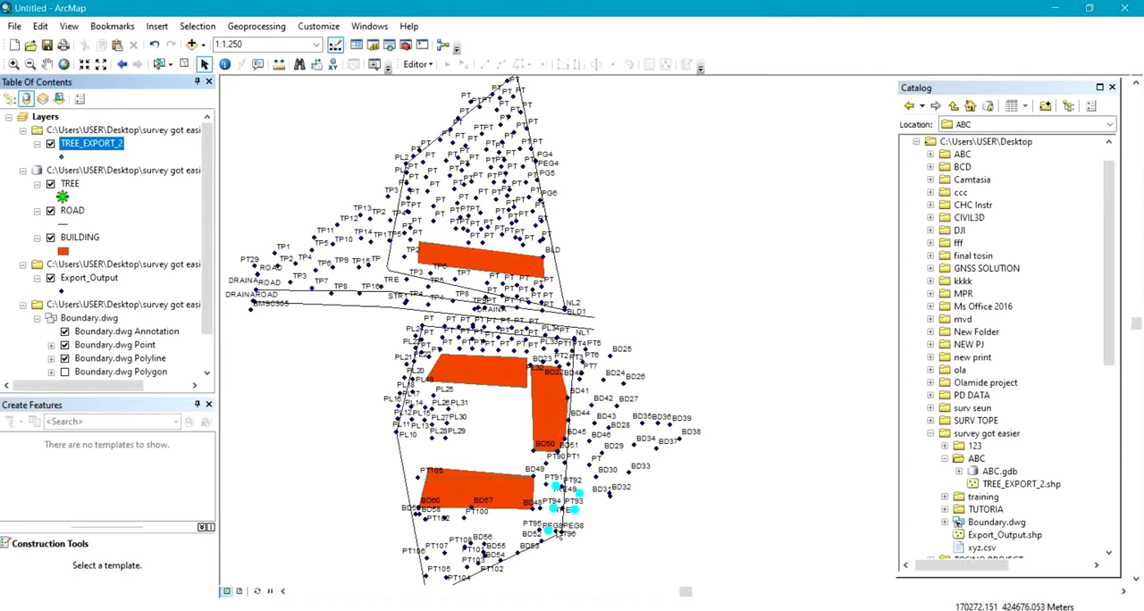
Hide the TREE, TREE_EXPORT_2 and Export_Output layers, leaving the roads, buildings and boundary displayed.
{"action": "left_click", "coordinate": [50, 184]}
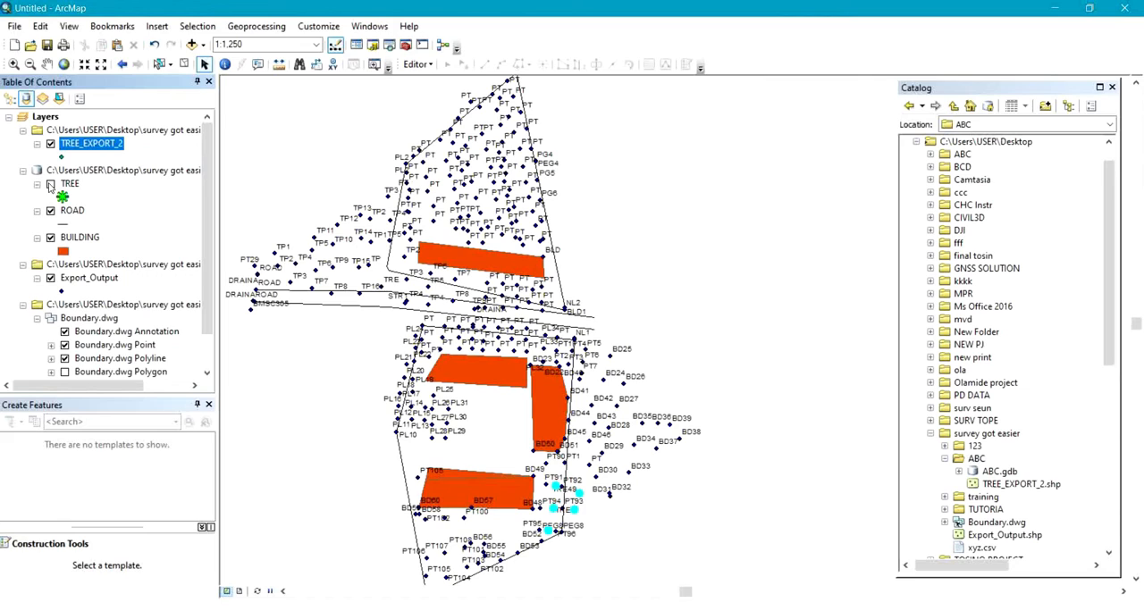
{"action": "left_click", "coordinate": [50, 144]}
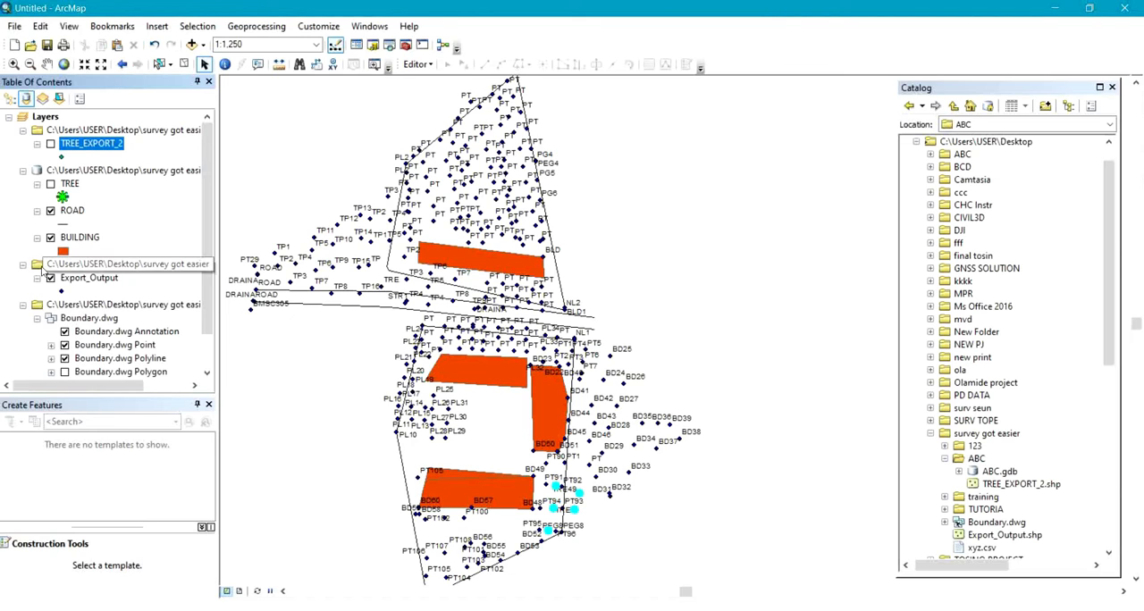
{"action": "left_click", "coordinate": [52, 280]}
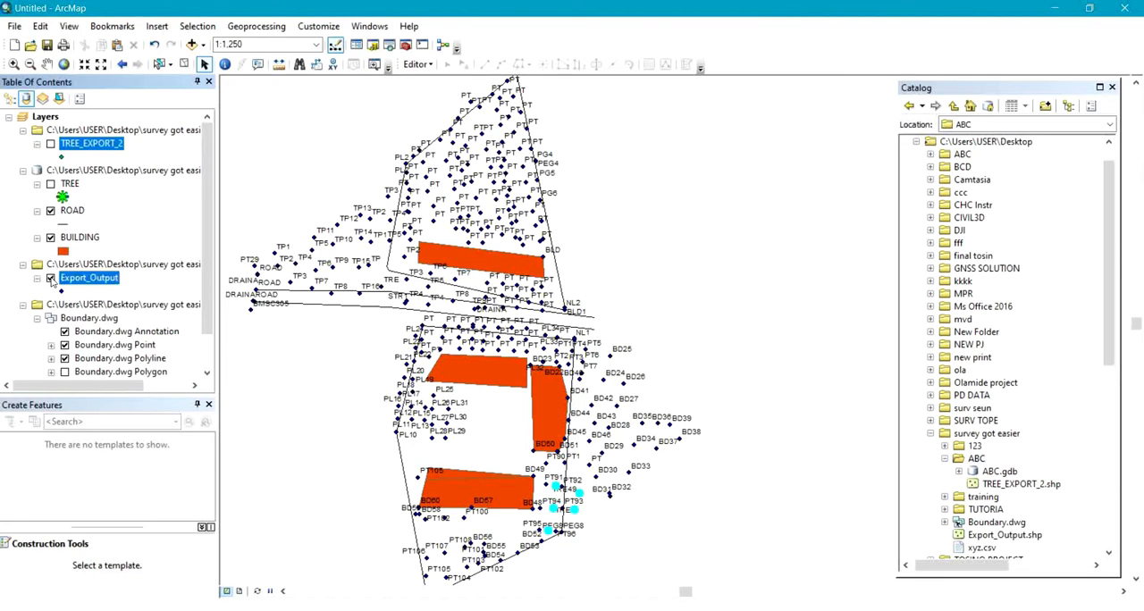
{"action": "left_click", "coordinate": [50, 277]}
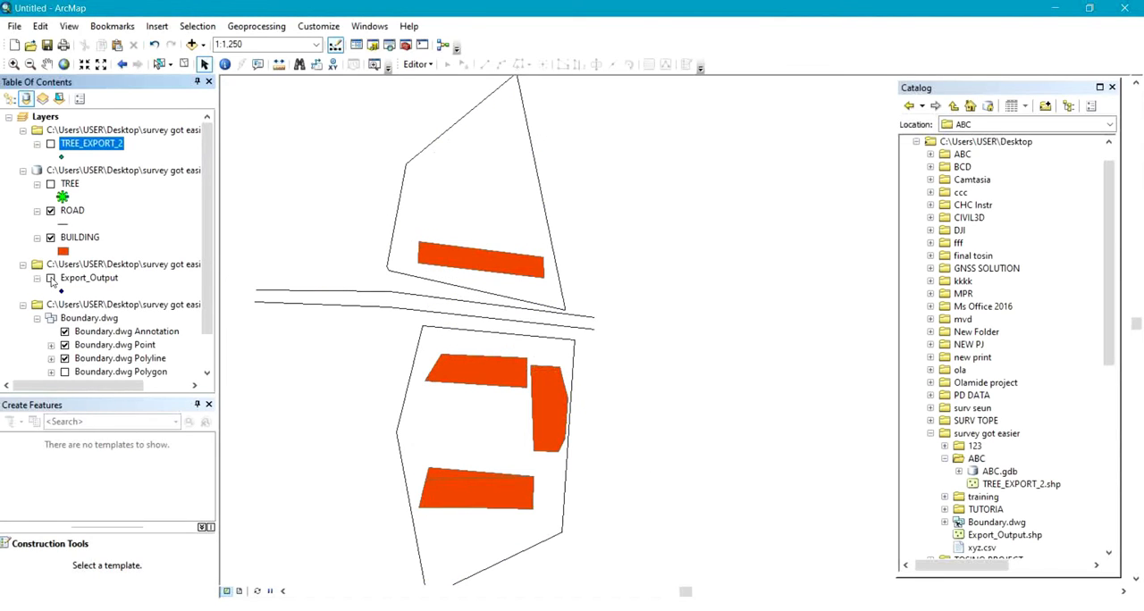
Toggle the TREE and TREE_EXPORT_2 layers in turn to compare which tree points each one displays.
{"action": "left_click", "coordinate": [51, 190]}
{"action": "left_click", "coordinate": [51, 185]}
{"action": "left_click", "coordinate": [51, 144]}
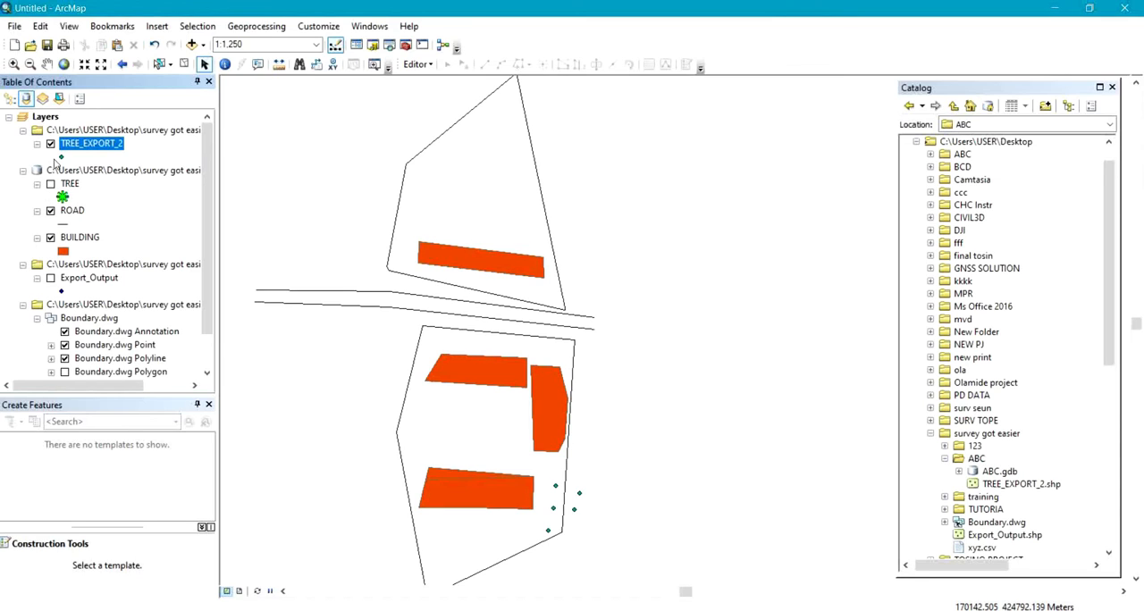
{"action": "left_click", "coordinate": [51, 144]}
{"action": "left_click", "coordinate": [50, 185]}
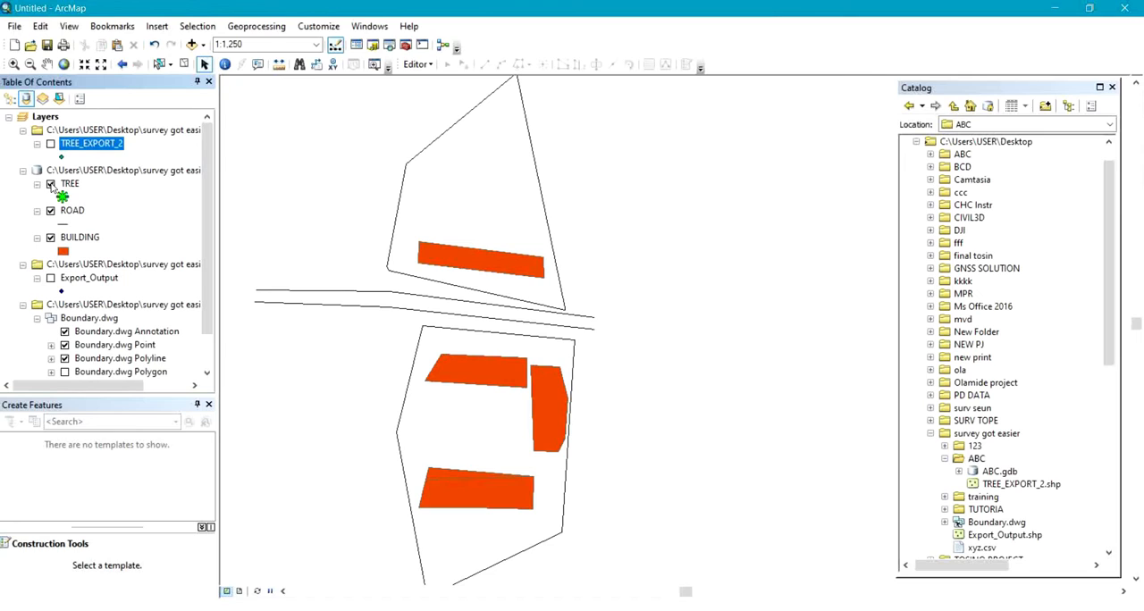
{"action": "left_click", "coordinate": [50, 184]}
Change the TREE_EXPORT_2 point symbol to the green Asterisk 2 at size 18.
{"action": "left_click", "coordinate": [61, 157]}
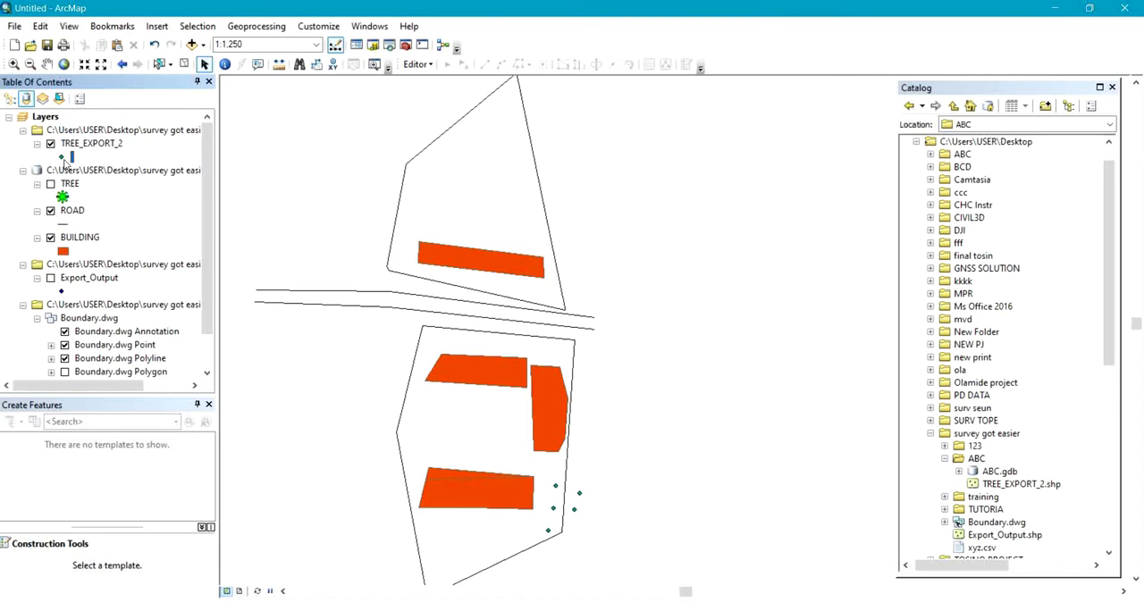
{"action": "left_click_drag", "start_coordinate": [615, 222], "coordinate": [617, 330]}
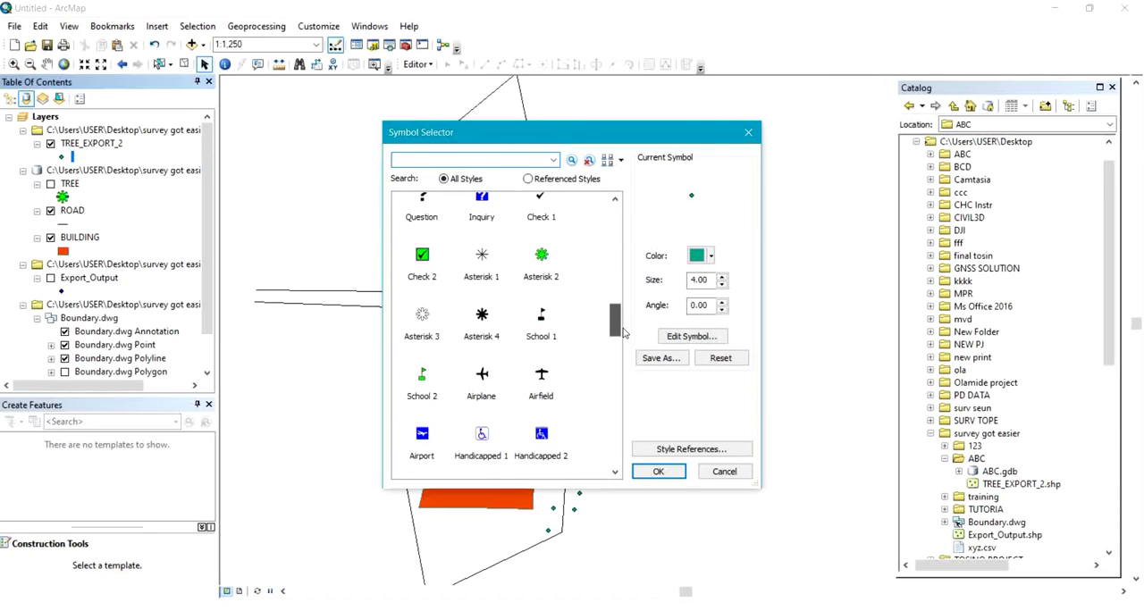
{"action": "left_click", "coordinate": [540, 268]}
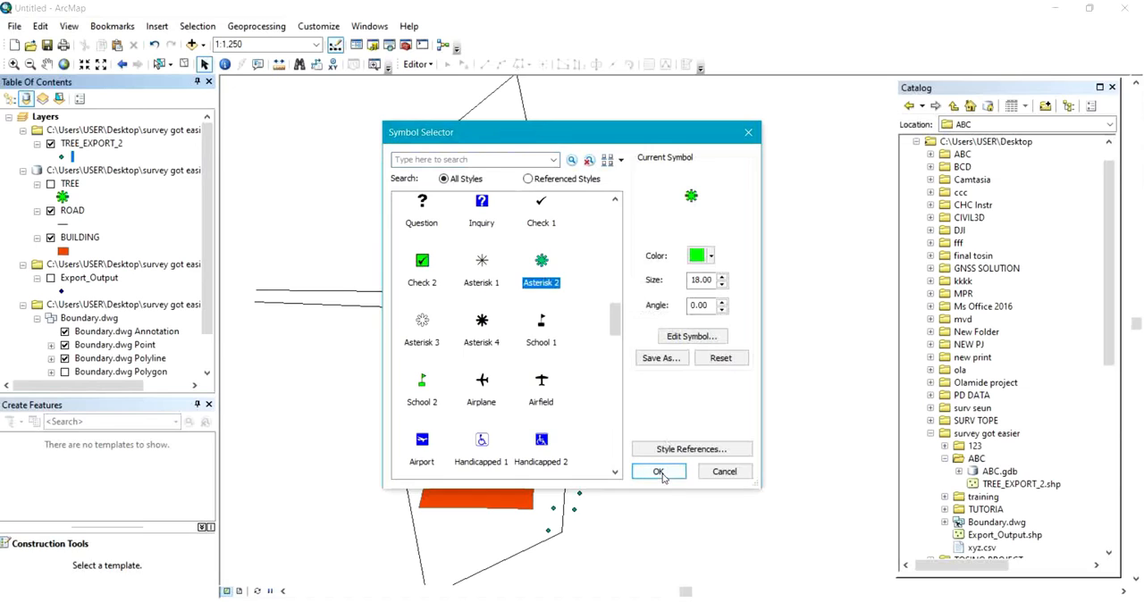
{"action": "left_click", "coordinate": [658, 470]}
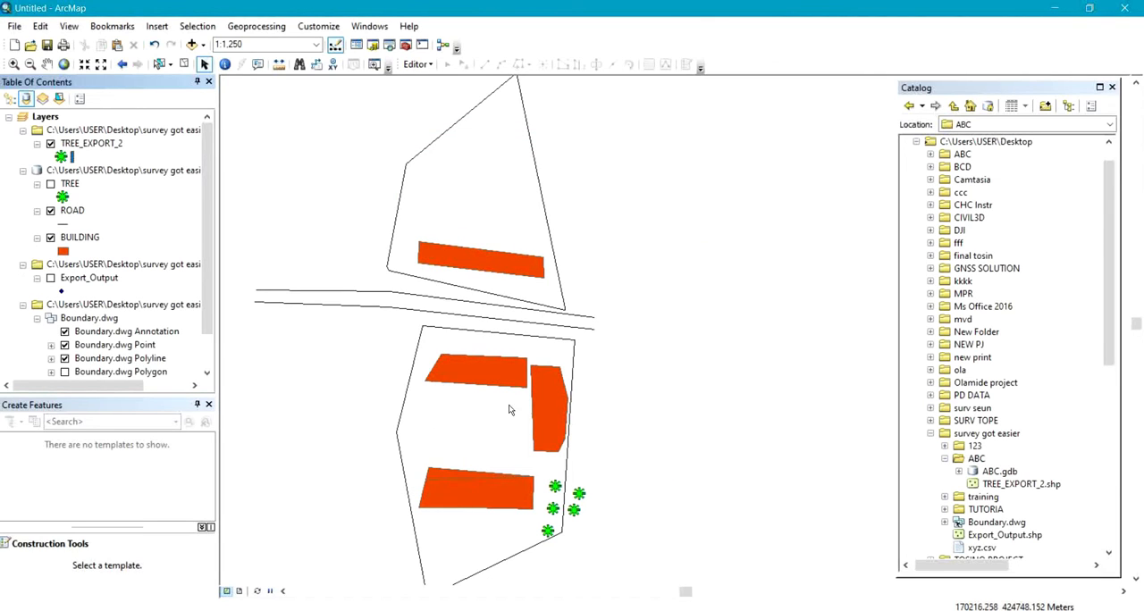
Remove the TREE_EXPORT_2 layer from the map and display the TREE and Export_Output layers again.
{"action": "left_click", "coordinate": [73, 186]}
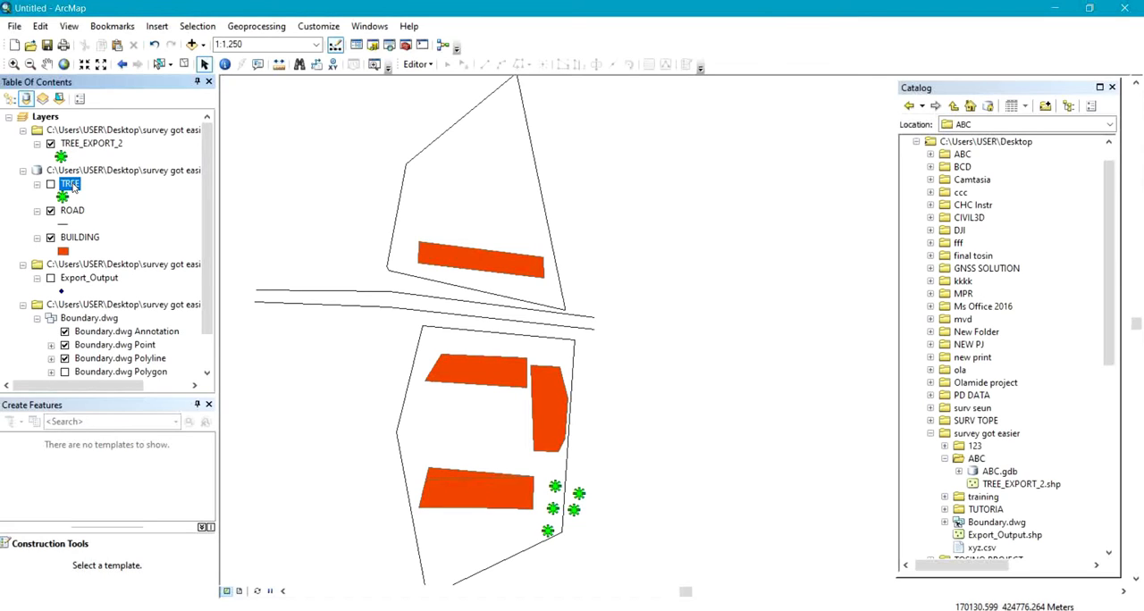
{"action": "left_click", "coordinate": [51, 144]}
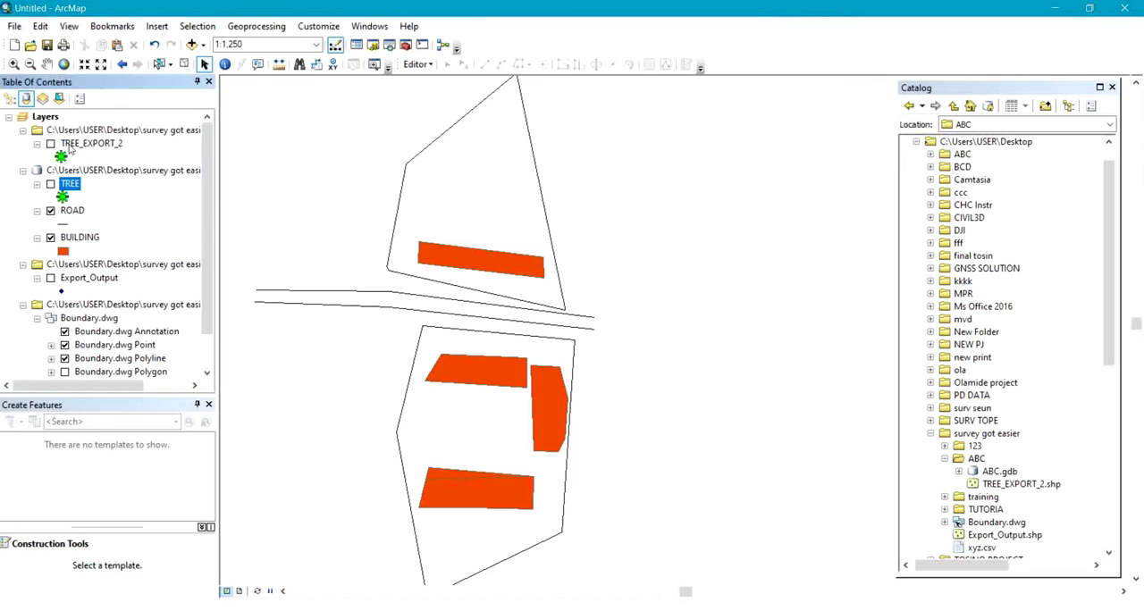
{"action": "left_click", "coordinate": [69, 148]}
{"action": "right_click", "coordinate": [70, 148]}
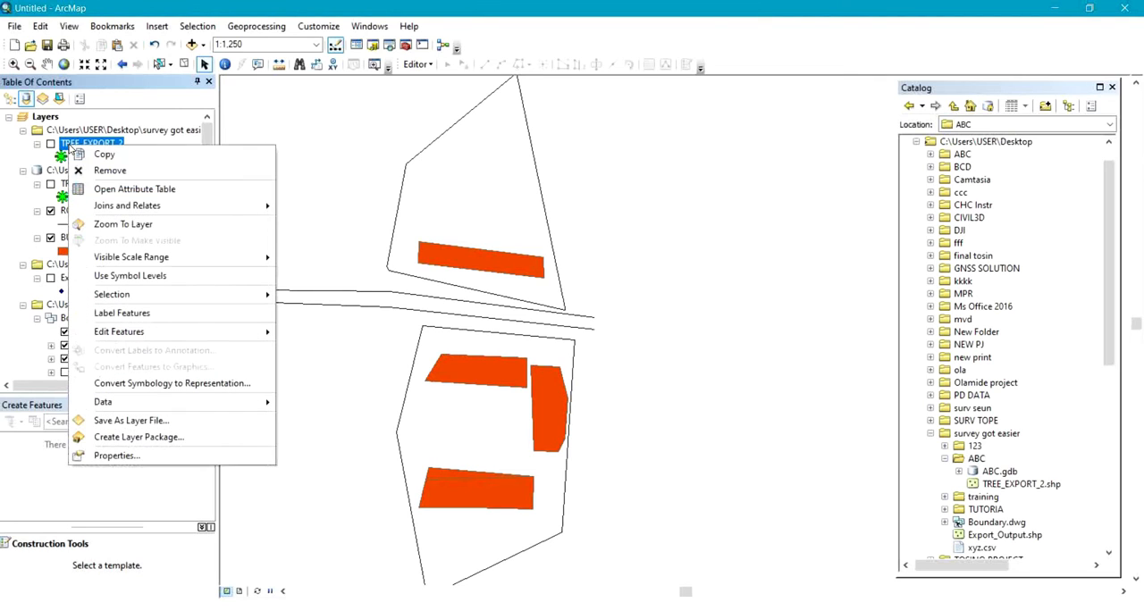
{"action": "left_click", "coordinate": [101, 172]}
{"action": "left_click", "coordinate": [51, 144]}
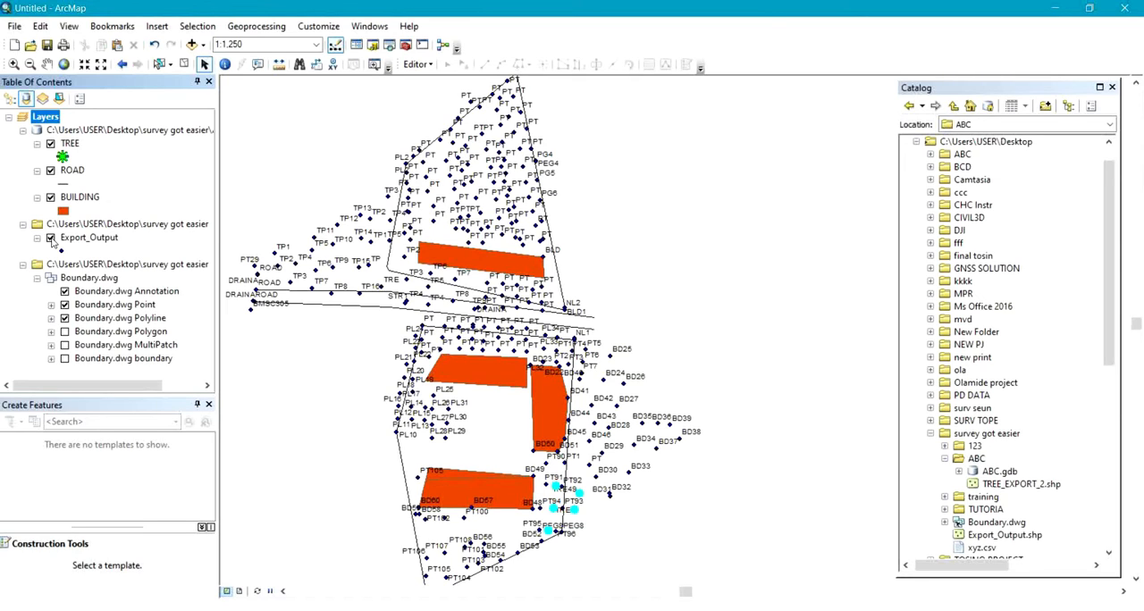
Start an edit session on the TREE layer and activate its TREE point template.
{"action": "left_click", "coordinate": [69, 144]}
{"action": "right_click", "coordinate": [66, 148]}
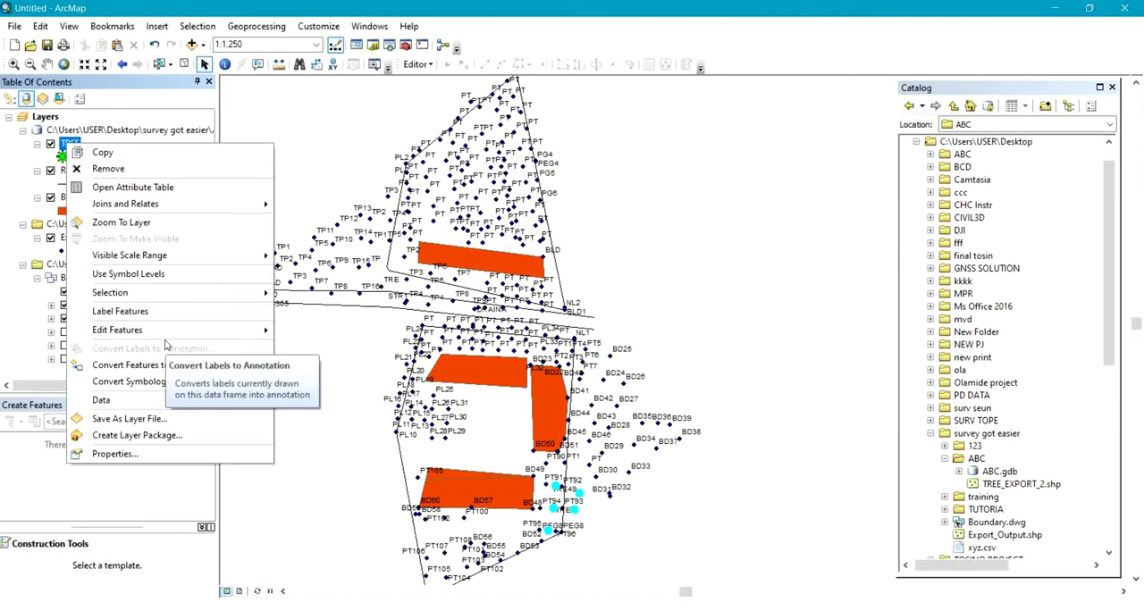
{"action": "mouse_move", "coordinate": [166, 333]}
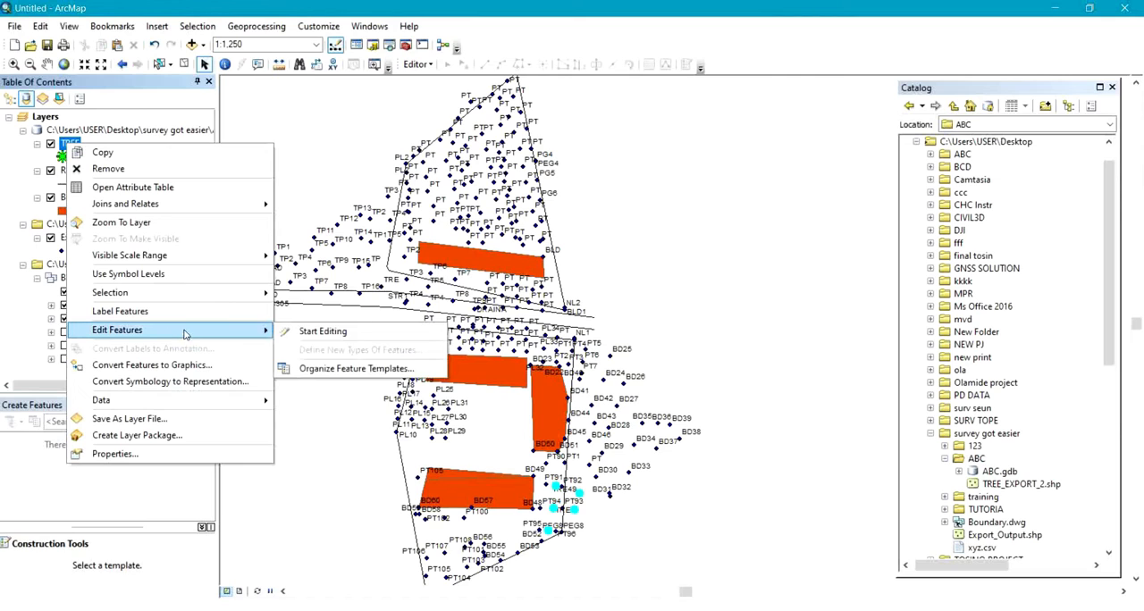
{"action": "left_click", "coordinate": [365, 330]}
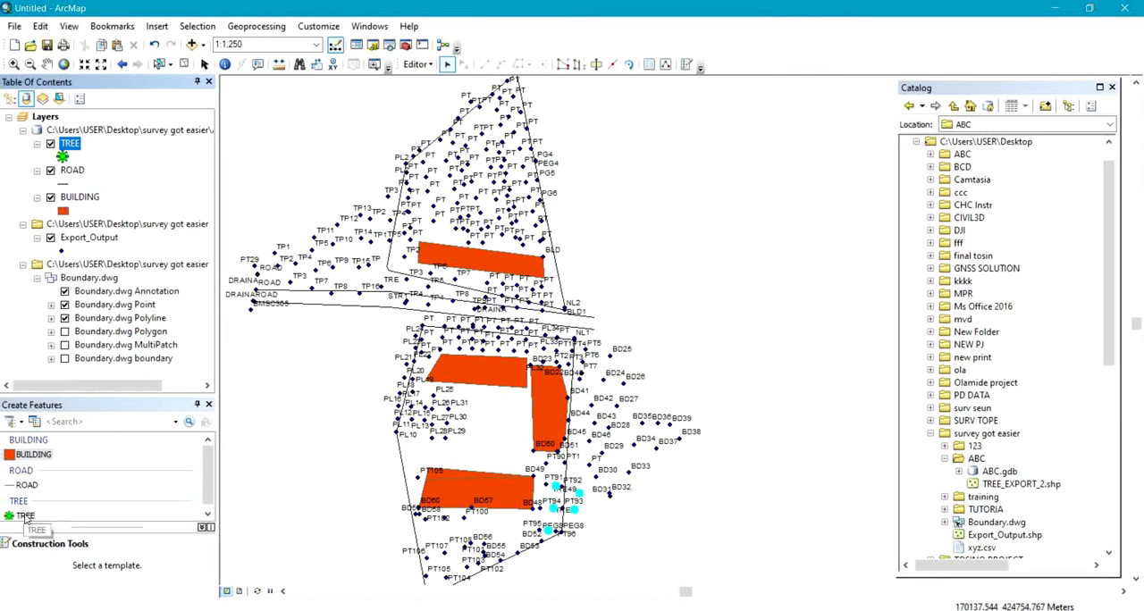
{"action": "left_click", "coordinate": [208, 514]}
{"action": "left_click", "coordinate": [27, 511]}
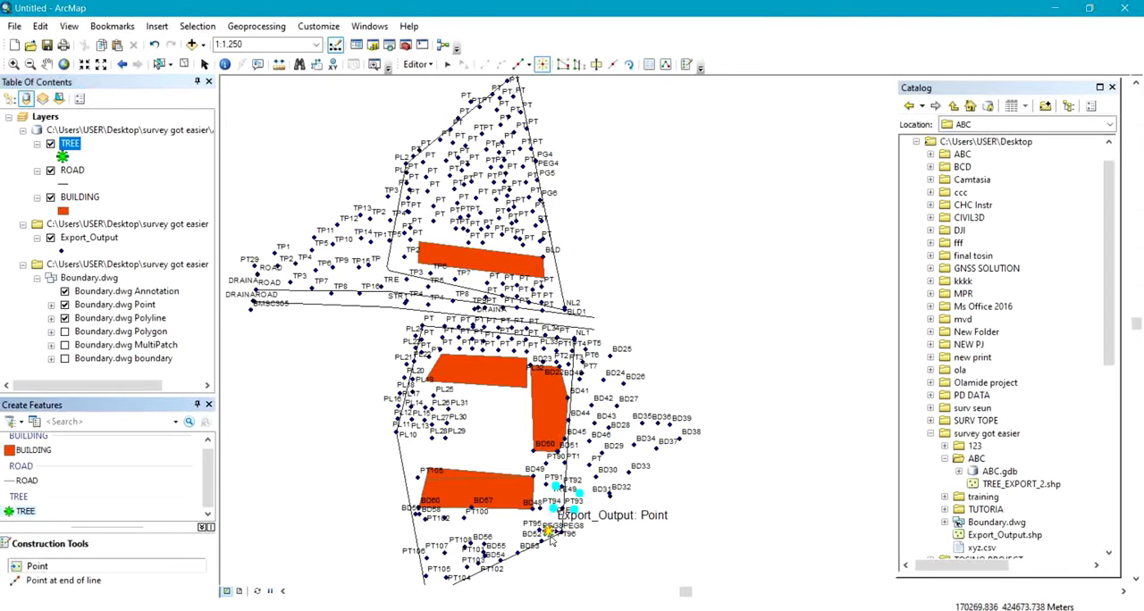
Place TREE points snapped to the survey points TRE52, TRE51, TRE48, TRE50 and TRE49.
{"action": "scroll", "coordinate": [549, 533], "scroll_direction": "down", "scroll_amount": 1}
{"action": "scroll", "coordinate": [549, 533], "scroll_direction": "up", "scroll_amount": 5}
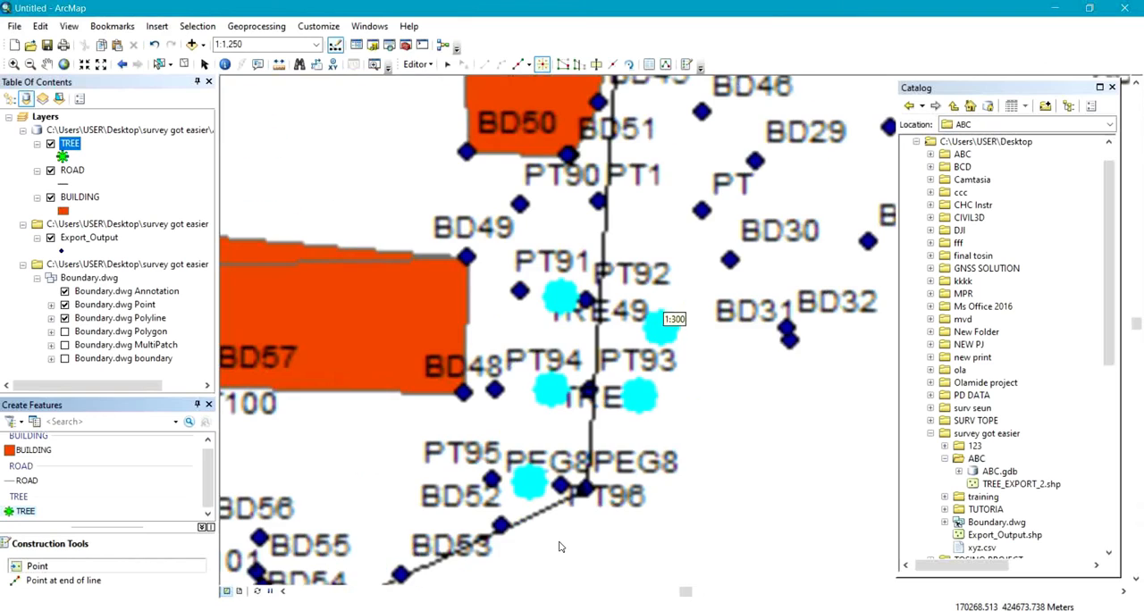
{"action": "left_click", "coordinate": [531, 488]}
{"action": "left_click", "coordinate": [557, 384]}
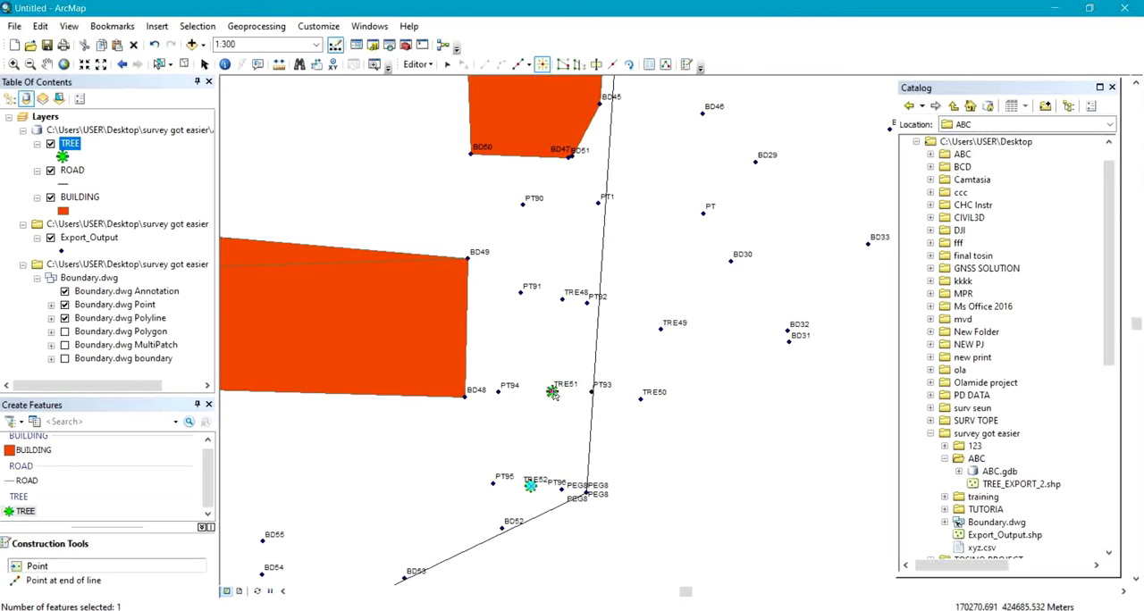
{"action": "left_click", "coordinate": [562, 302]}
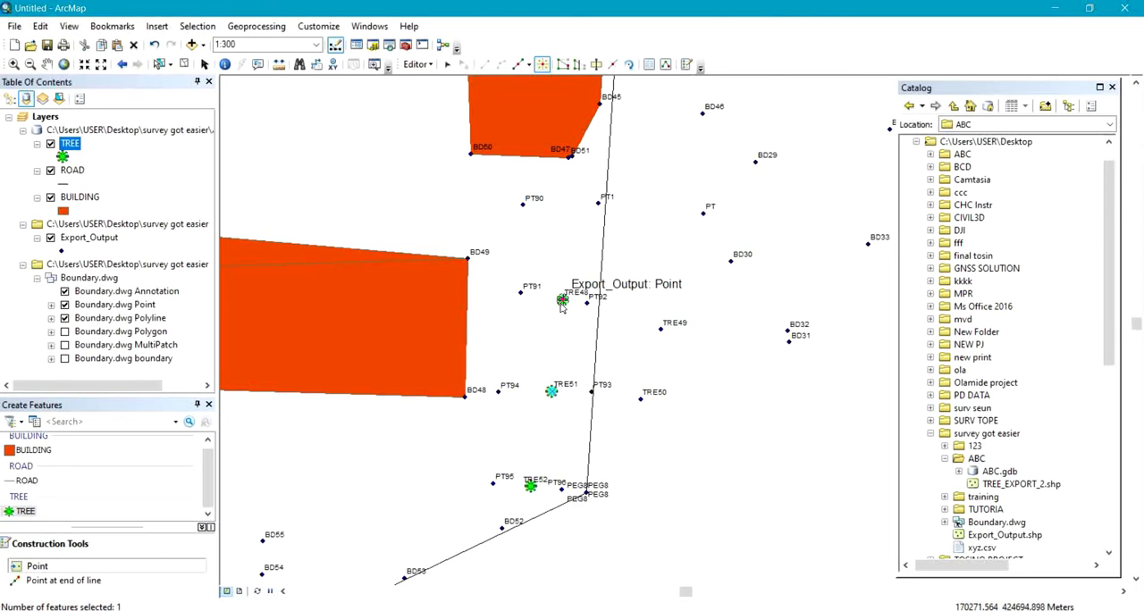
{"action": "left_click", "coordinate": [640, 400]}
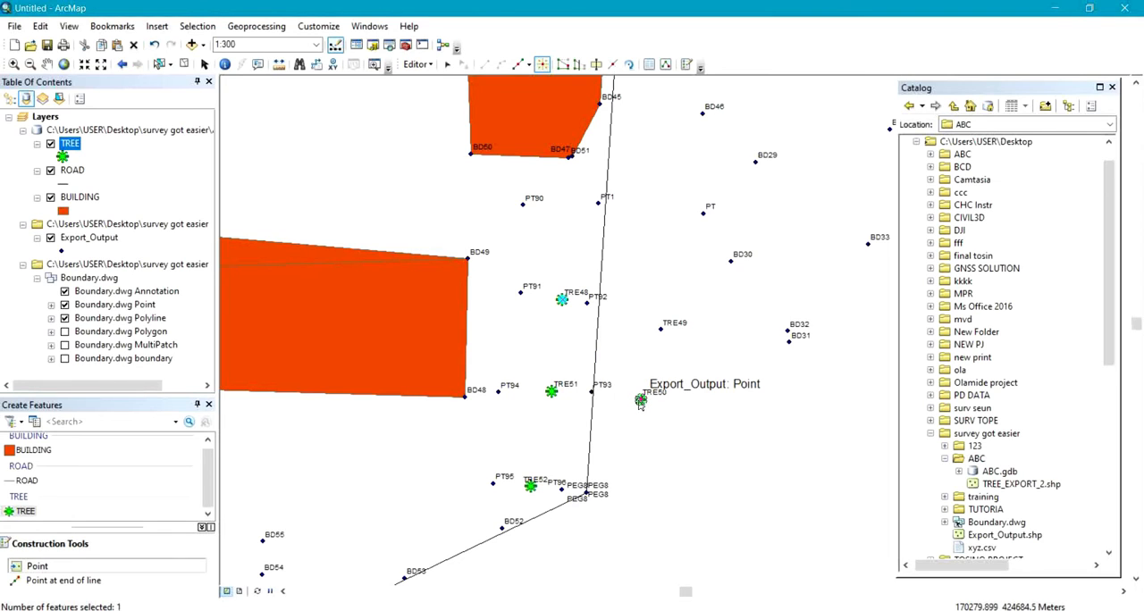
{"action": "left_click", "coordinate": [661, 330]}
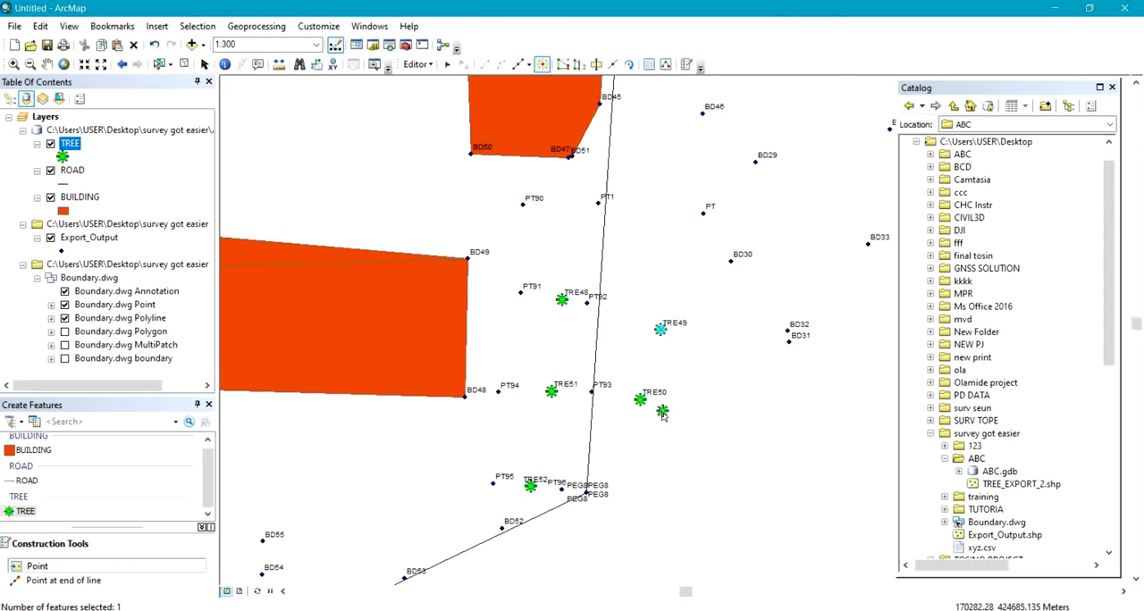
Place a TREE point snapped to the survey point labelled TRE just north of the road, near TP16.
{"action": "scroll", "coordinate": [663, 453], "scroll_direction": "down", "scroll_amount": 1}
{"action": "scroll", "coordinate": [663, 453], "scroll_direction": "up", "scroll_amount": 4}
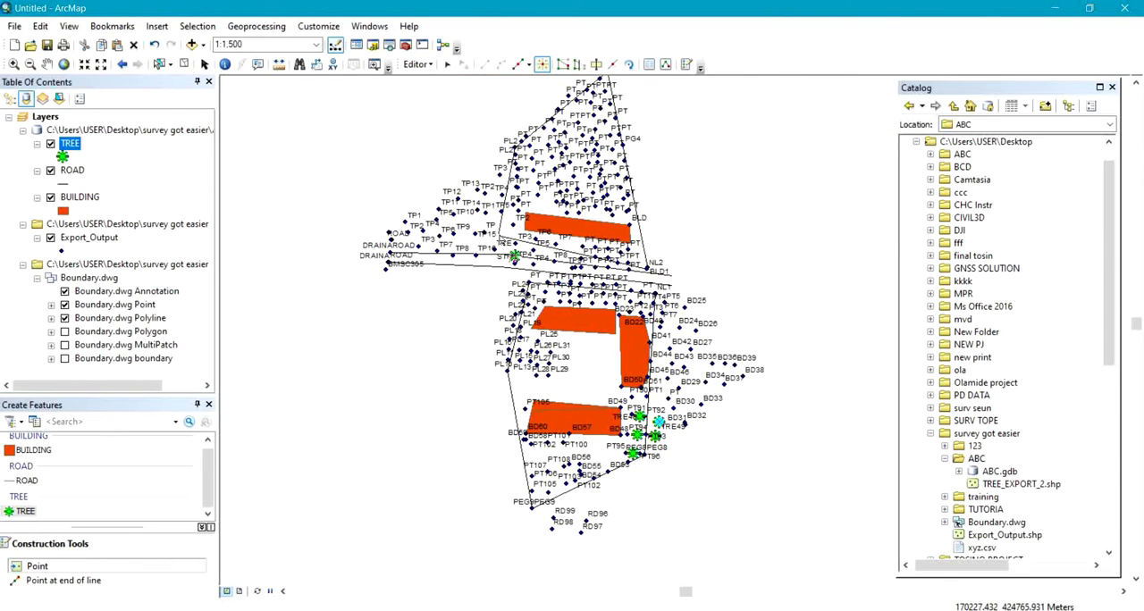
{"action": "scroll", "coordinate": [509, 234], "scroll_direction": "down", "scroll_amount": 3}
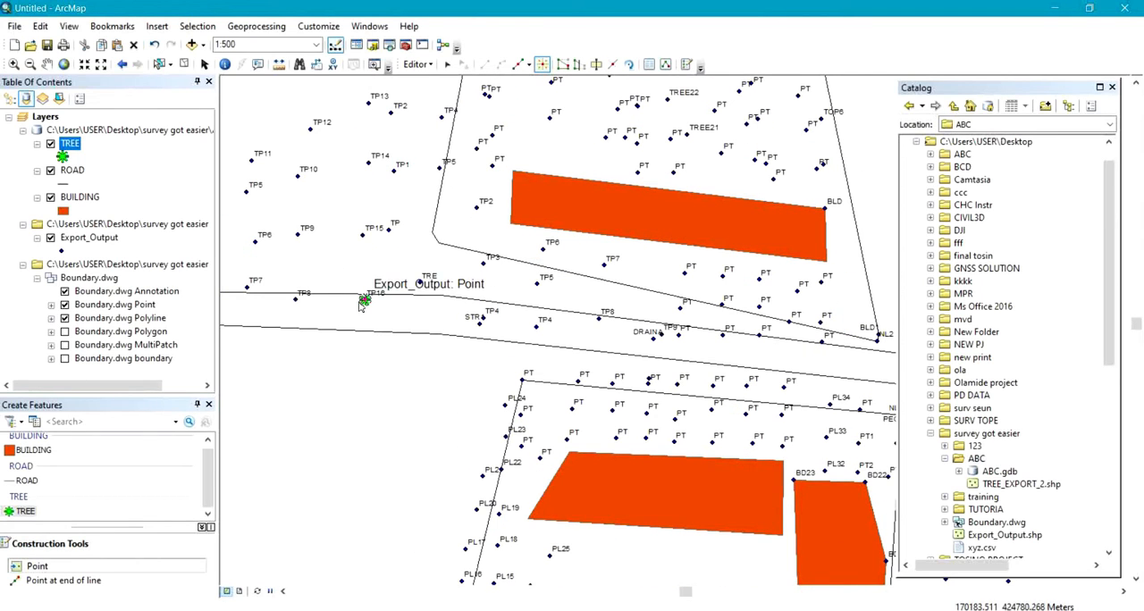
{"action": "scroll", "coordinate": [390, 293], "scroll_direction": "down", "scroll_amount": 2}
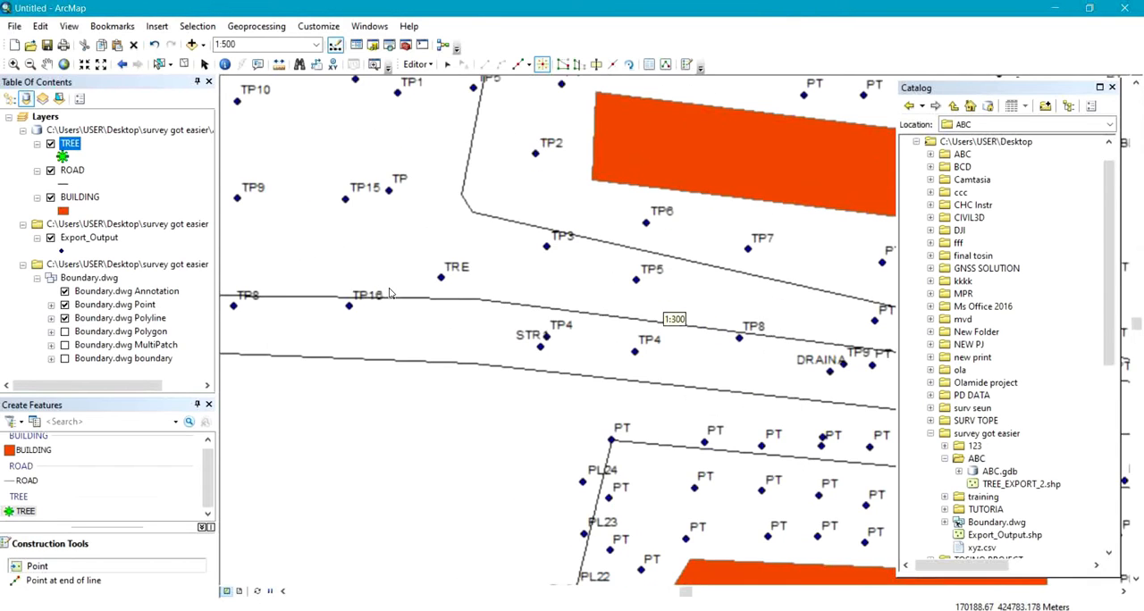
{"action": "left_click", "coordinate": [441, 280]}
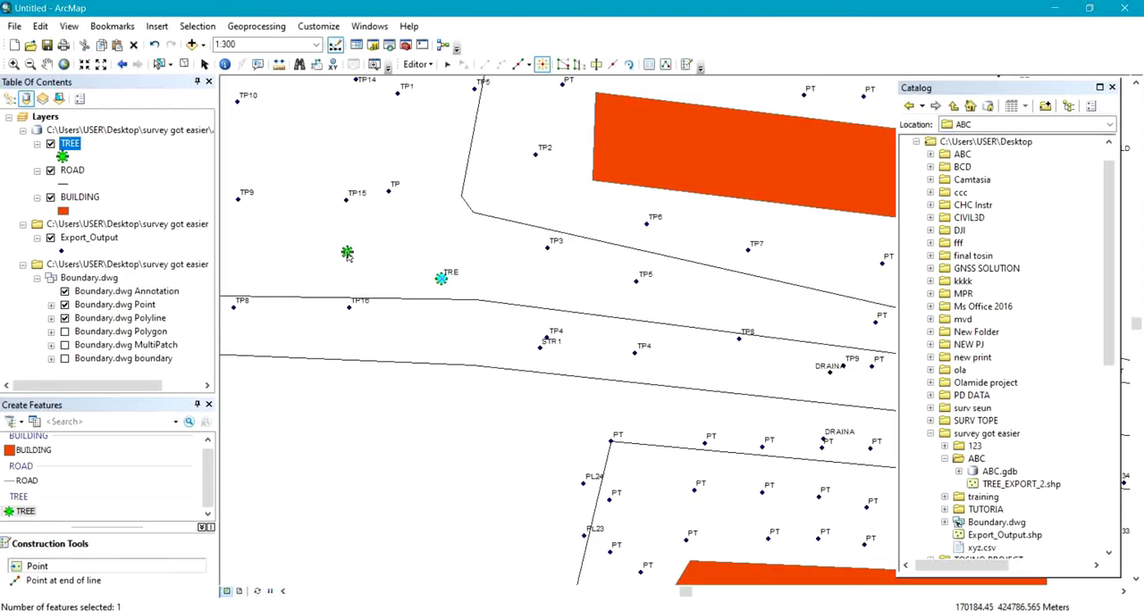
Save the edits to the TREE layer and stop the edit session.
{"action": "scroll", "coordinate": [348, 254], "scroll_direction": "up", "scroll_amount": 5}
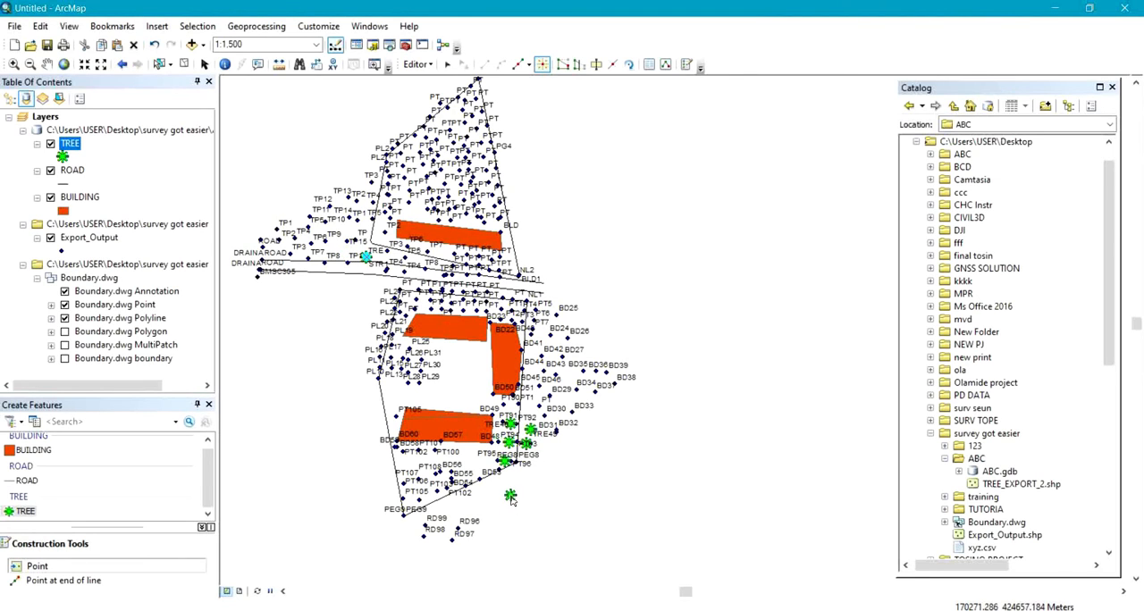
{"action": "scroll", "coordinate": [511, 500], "scroll_direction": "down", "scroll_amount": 2}
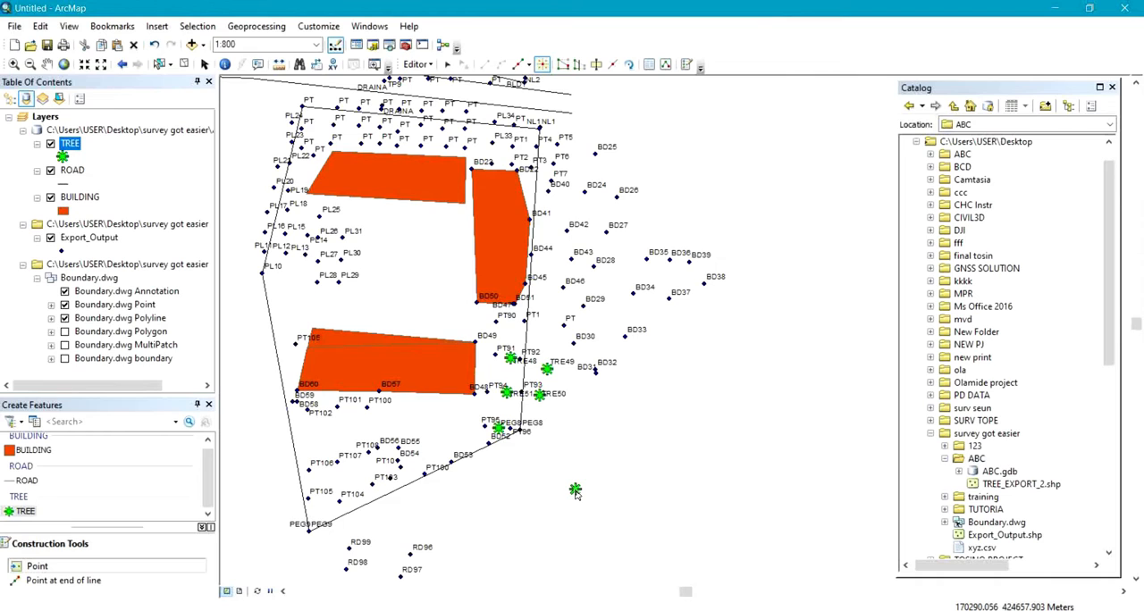
{"action": "right_click", "coordinate": [498, 426]}
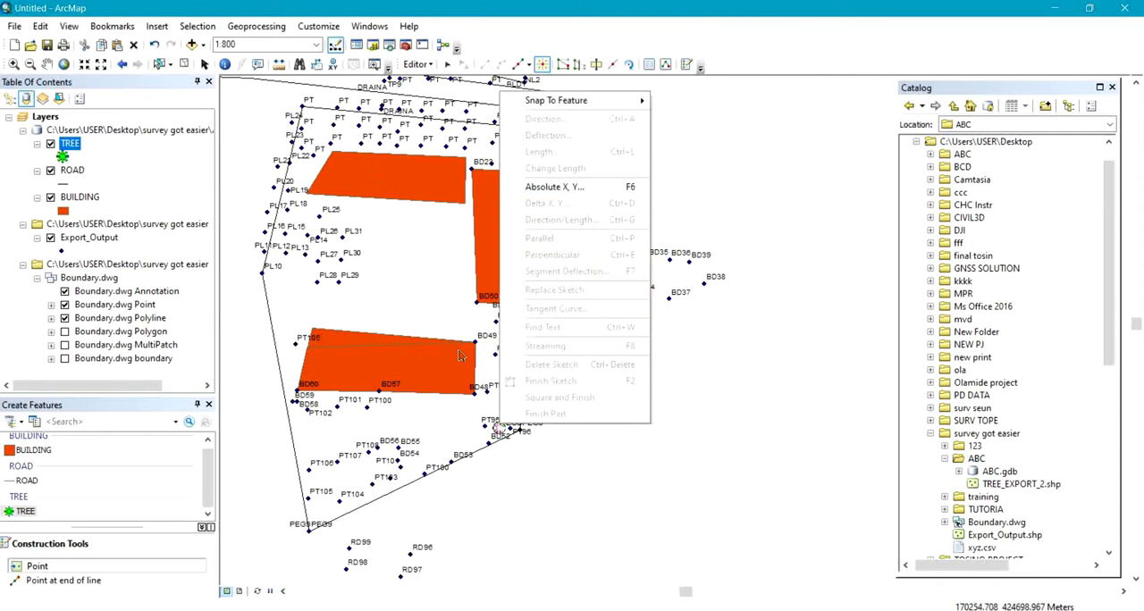
{"action": "left_click", "coordinate": [418, 65]}
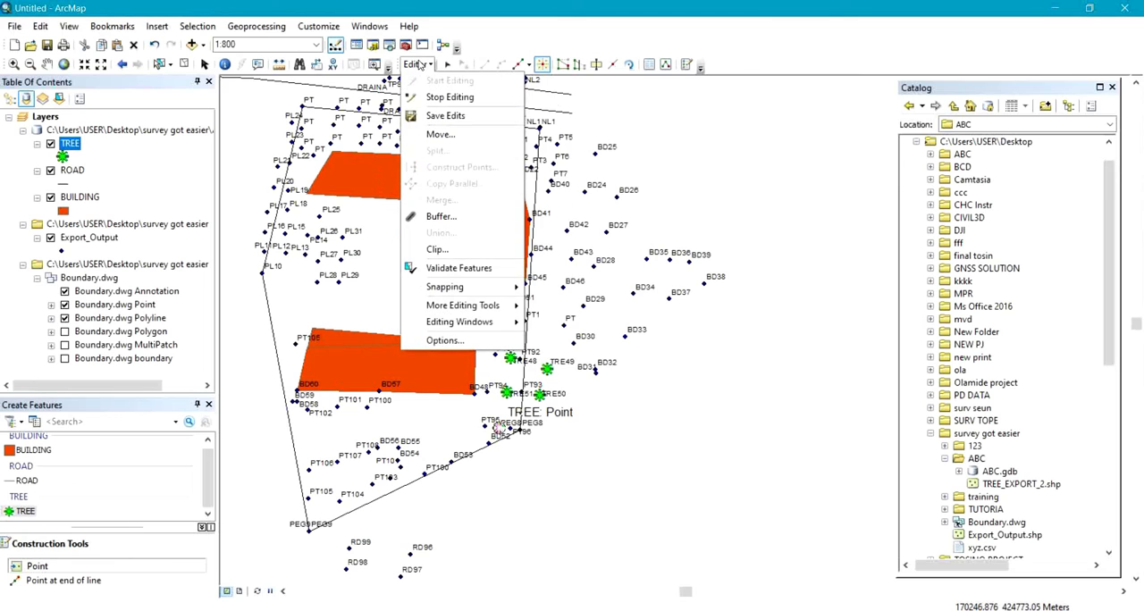
{"action": "left_click", "coordinate": [449, 117]}
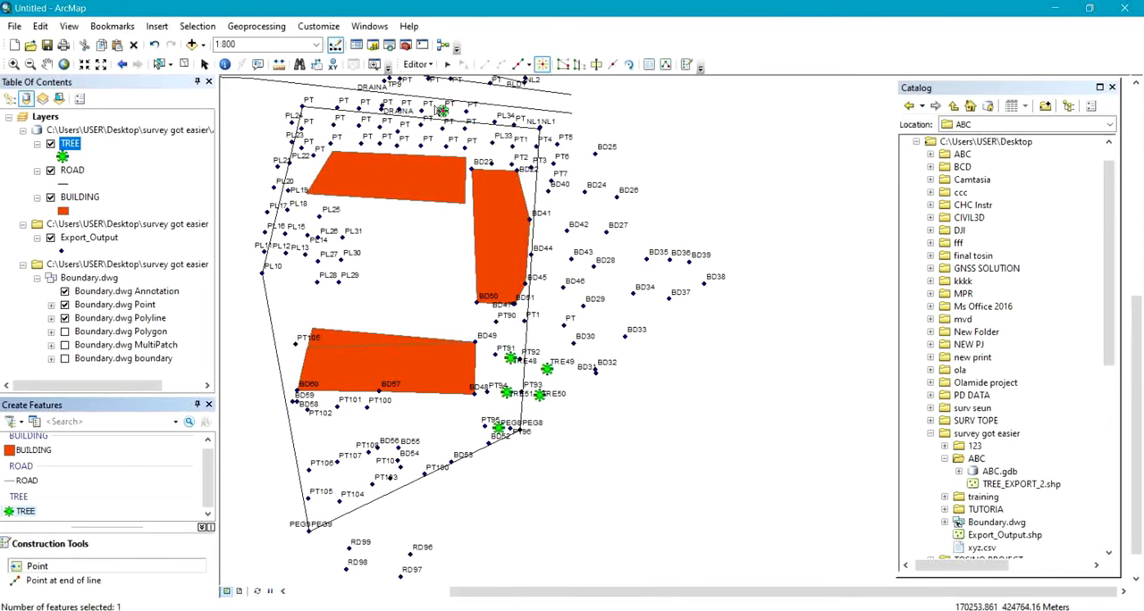
{"action": "left_click", "coordinate": [418, 65]}
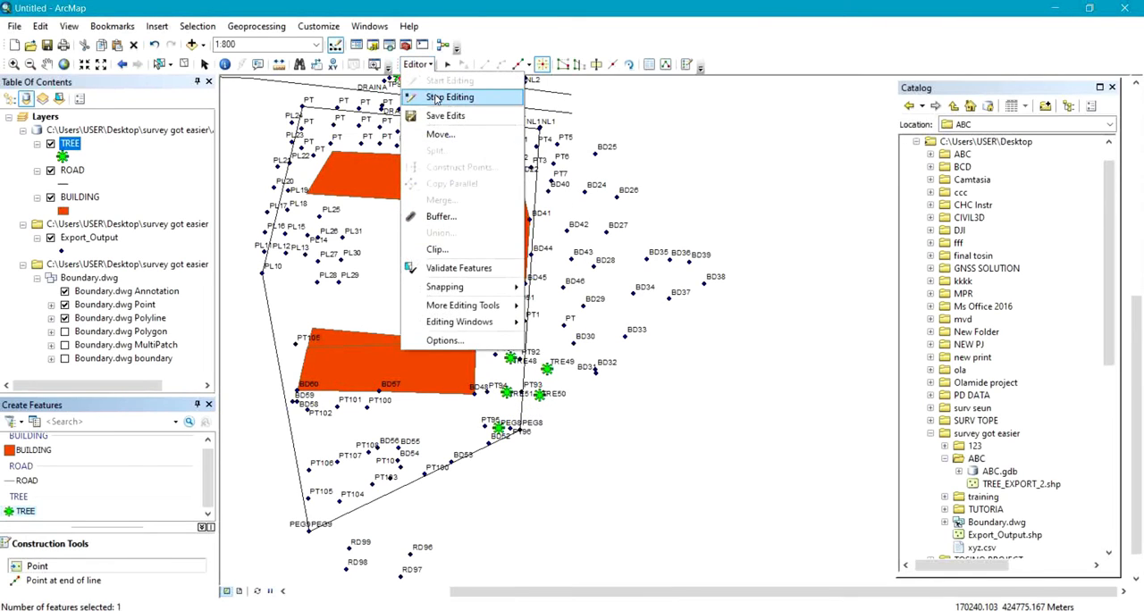
{"action": "left_click", "coordinate": [435, 97]}
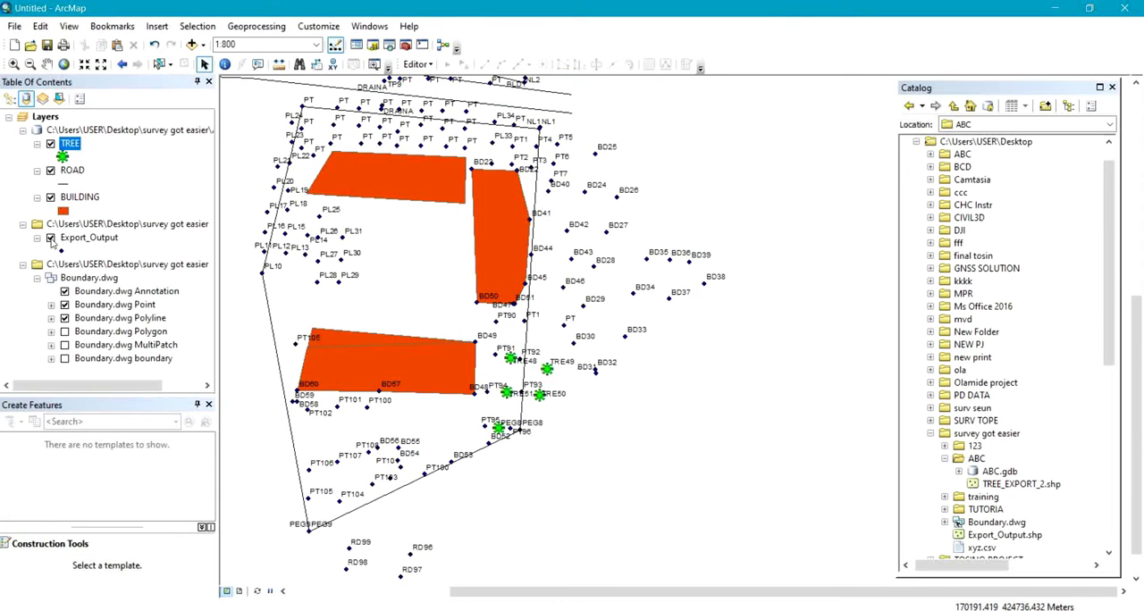
Hide the Export_Output layer and review the digitized buildings and trees with the boundary lines.
{"action": "left_click", "coordinate": [50, 239]}
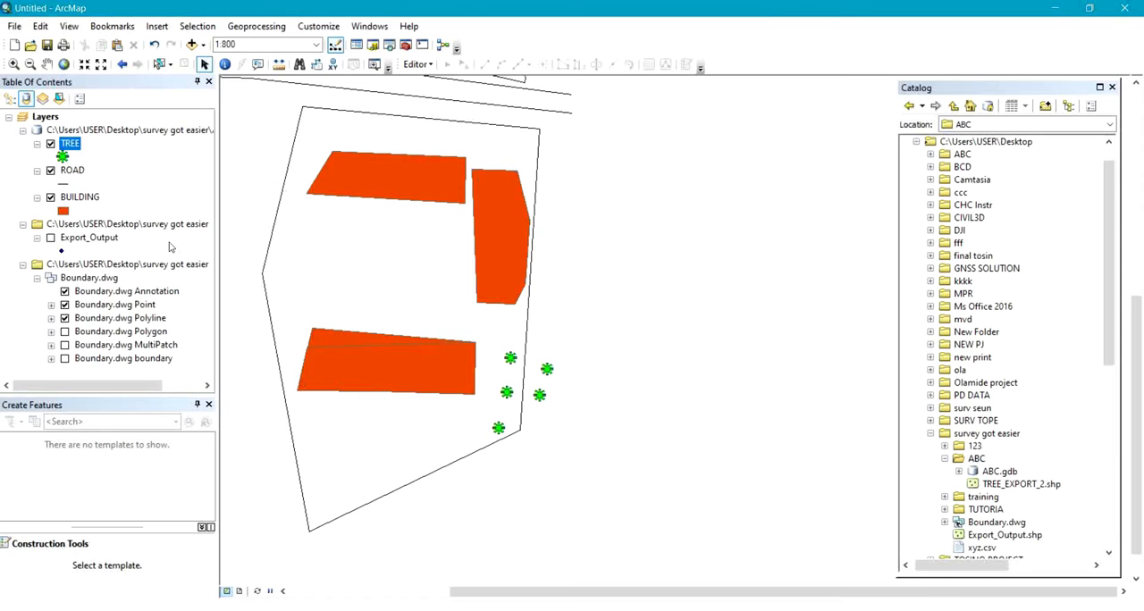
{"action": "left_click_drag", "start_coordinate": [615, 315], "coordinate": [716, 470]}
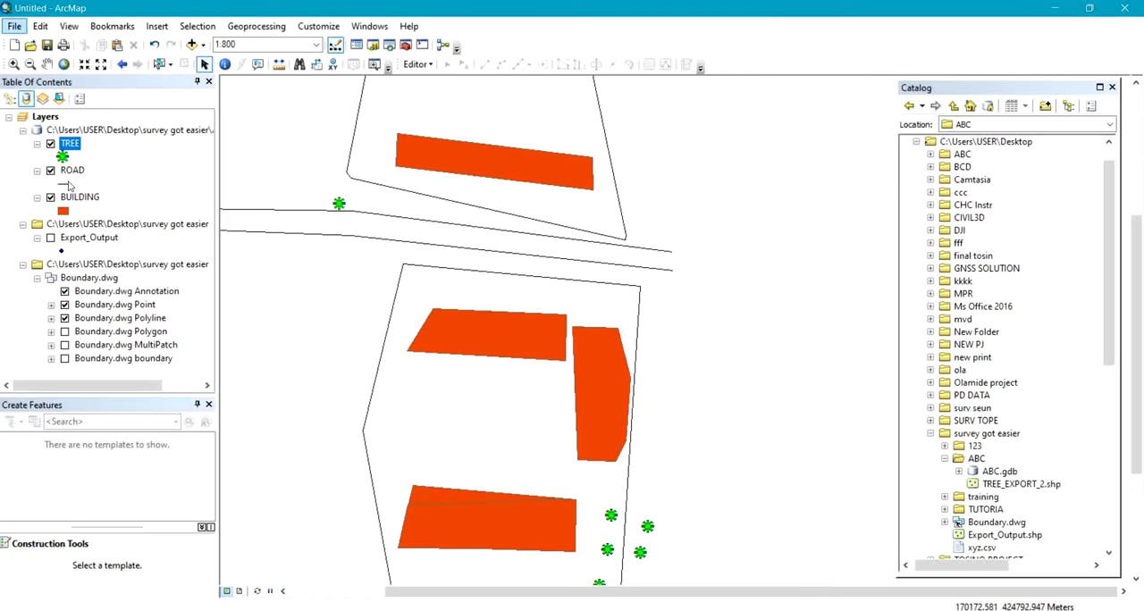
{"action": "scroll", "coordinate": [386, 214], "scroll_direction": "down", "scroll_amount": 1}
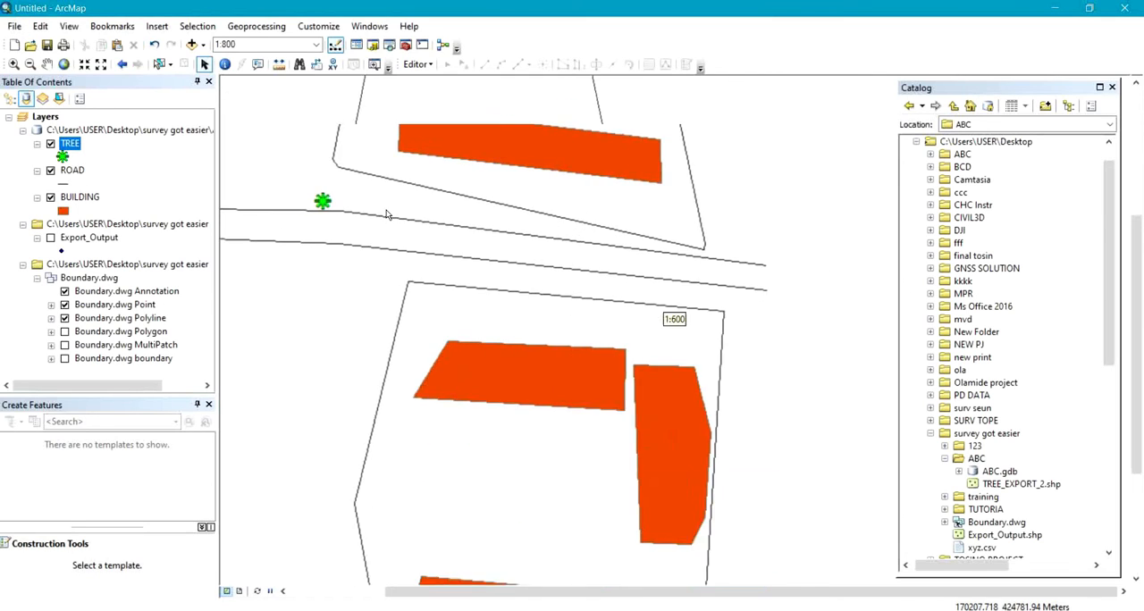
{"action": "scroll", "coordinate": [386, 214], "scroll_direction": "up", "scroll_amount": 2}
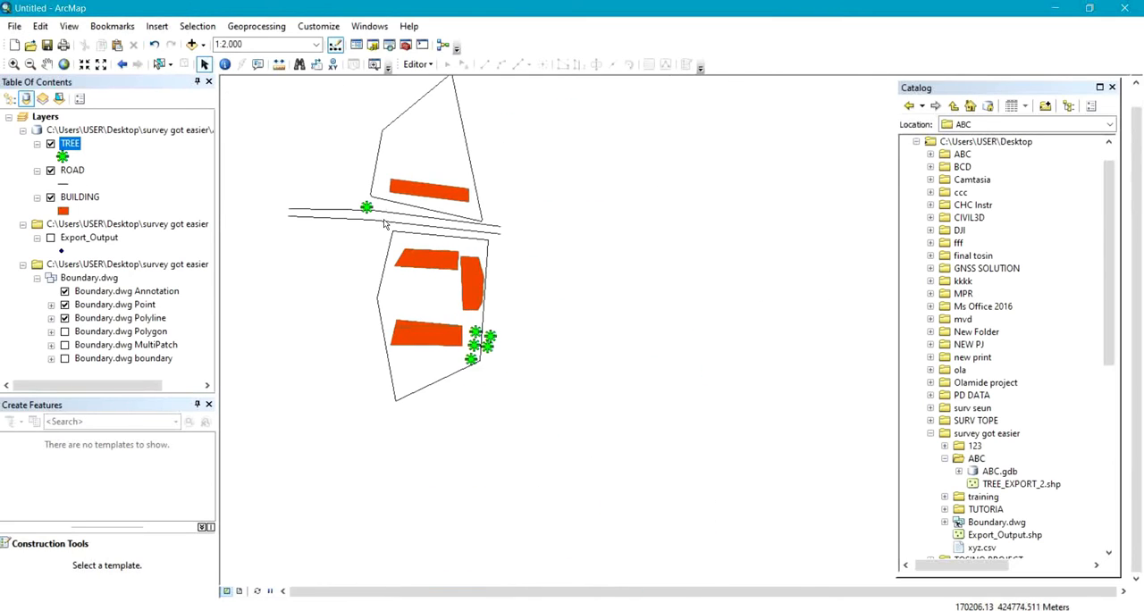
{"action": "left_click_drag", "start_coordinate": [383, 219], "coordinate": [519, 314]}
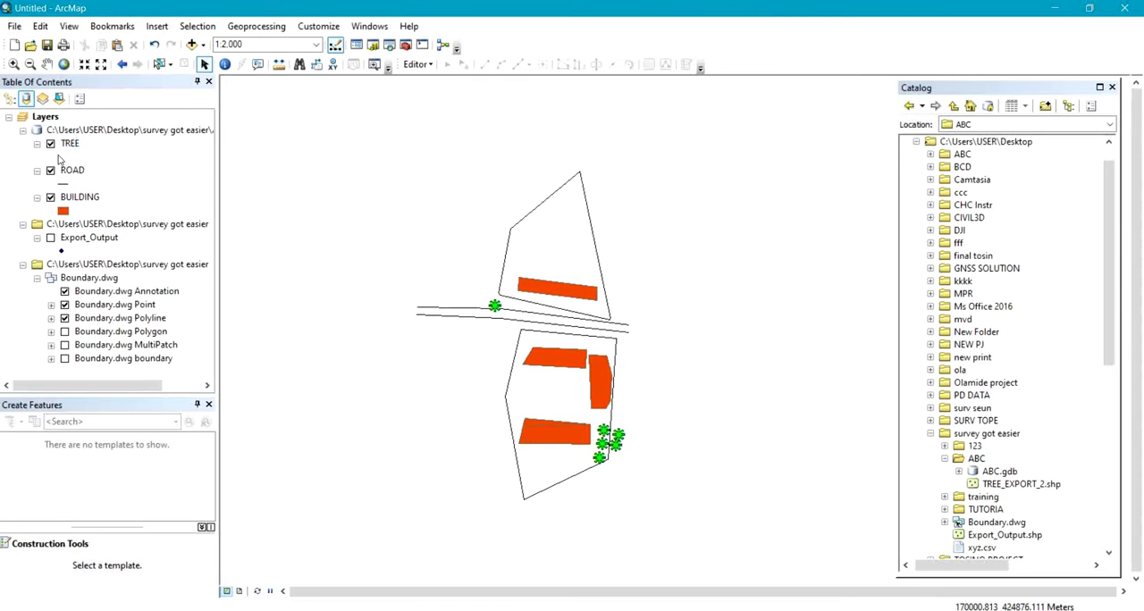
Reduce the size of the TREE layer's green asterisk point symbol.
{"action": "left_click", "coordinate": [62, 156]}
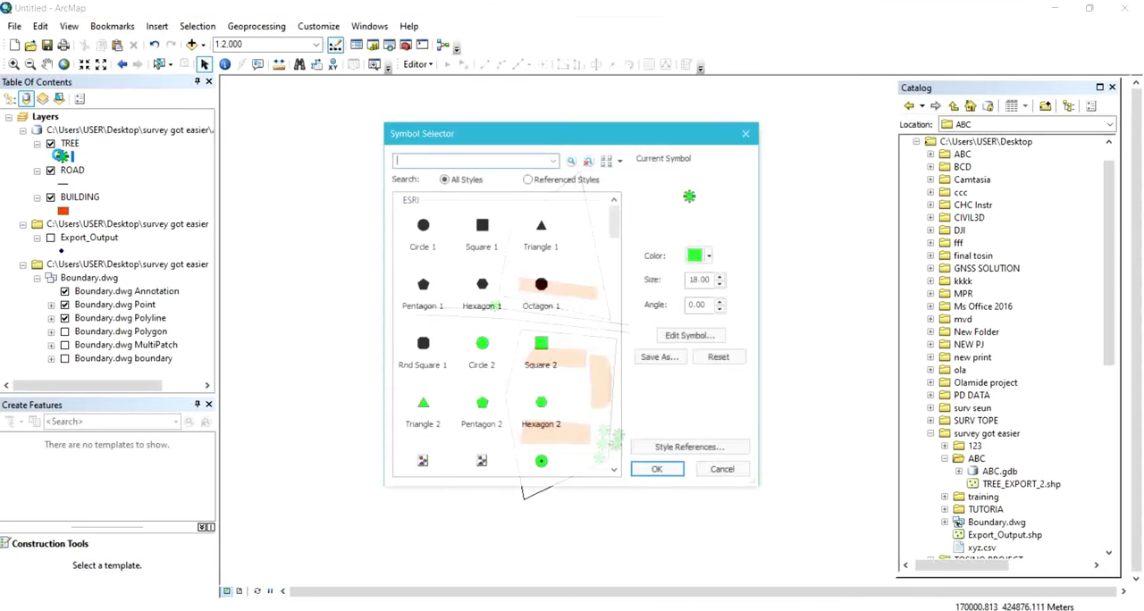
{"action": "left_click", "coordinate": [722, 284]}
{"action": "left_click", "coordinate": [722, 284]}
{"action": "left_click", "coordinate": [722, 284]}
{"action": "left_click", "coordinate": [722, 284]}
{"action": "left_click", "coordinate": [721, 284]}
{"action": "left_click", "coordinate": [725, 279]}
{"action": "left_click", "coordinate": [722, 285]}
{"action": "left_click", "coordinate": [722, 284]}
{"action": "left_click", "coordinate": [722, 284]}
{"action": "left_click", "coordinate": [722, 284]}
{"action": "left_click", "coordinate": [722, 284]}
{"action": "left_click", "coordinate": [722, 284]}
{"action": "left_click", "coordinate": [651, 471]}
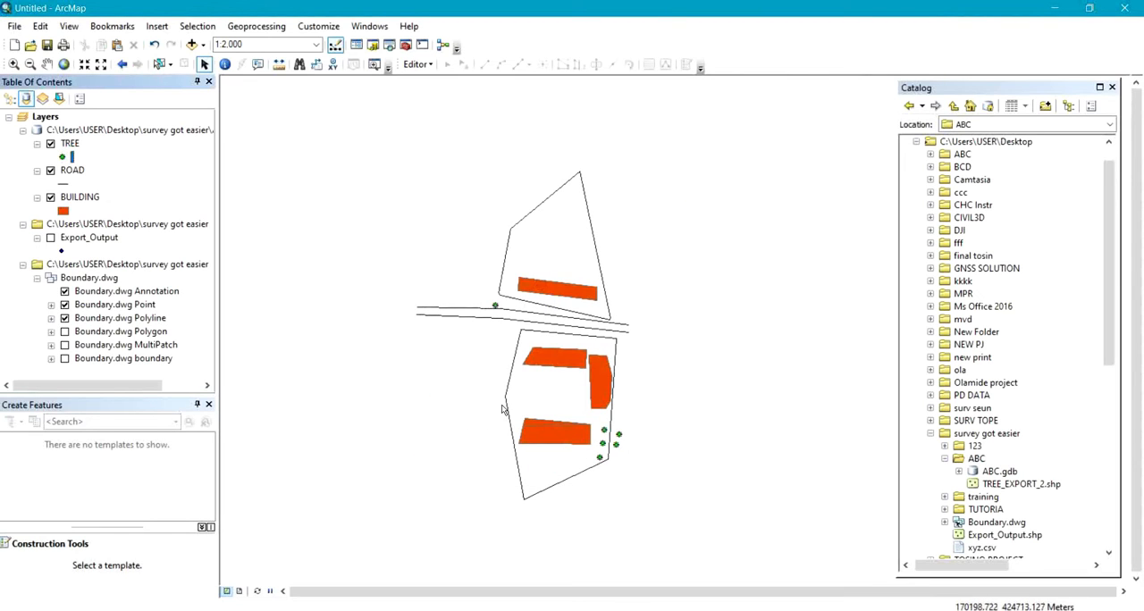
{"action": "scroll", "coordinate": [592, 450], "scroll_direction": "up", "scroll_amount": 2}
{"action": "scroll", "coordinate": [592, 449], "scroll_direction": "down", "scroll_amount": 2}
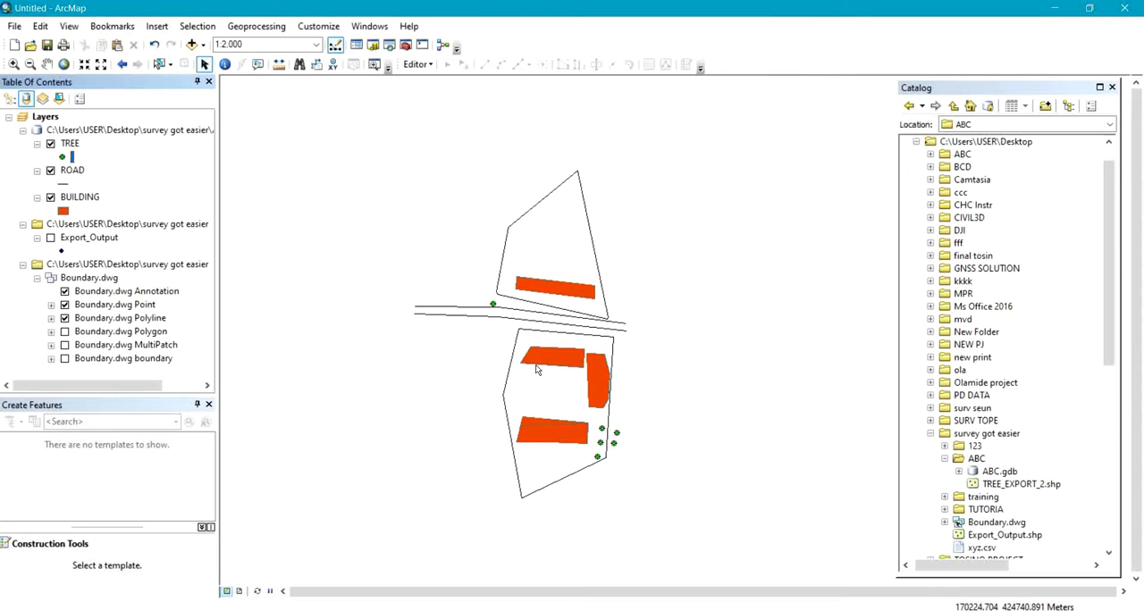
Open the Export_Output layer's attribute table and display its table options.
{"action": "left_click", "coordinate": [73, 239]}
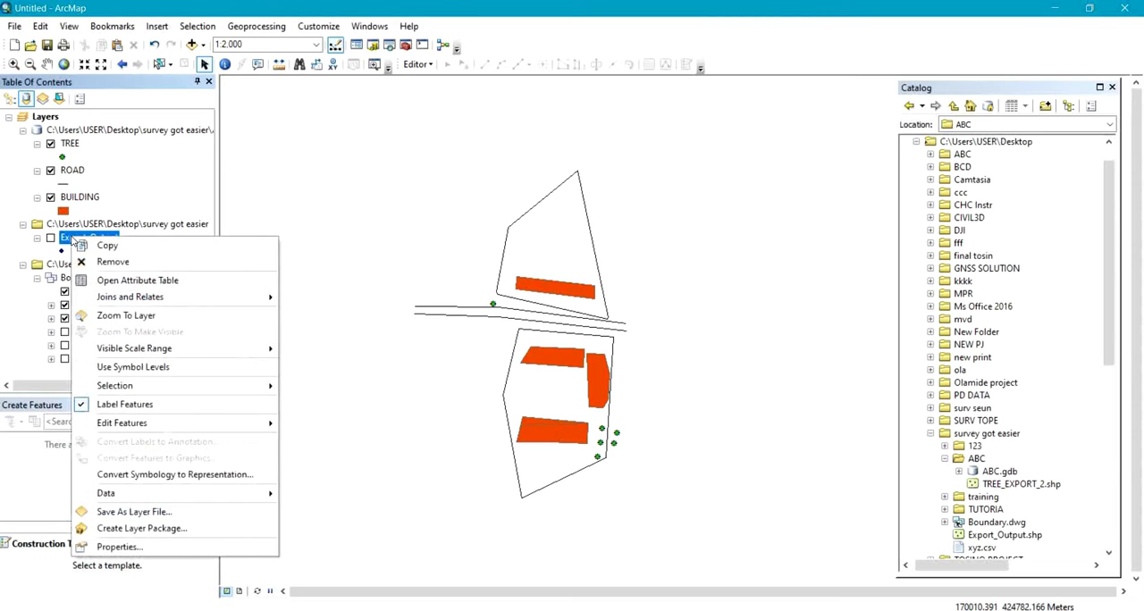
{"action": "left_click", "coordinate": [127, 282]}
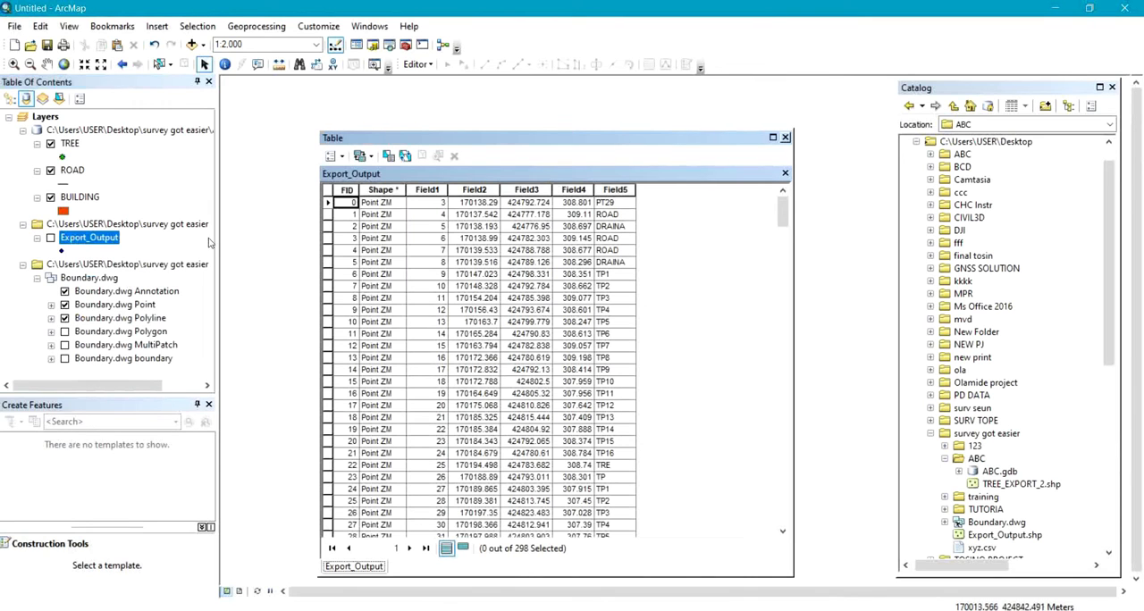
{"action": "left_click", "coordinate": [342, 156]}
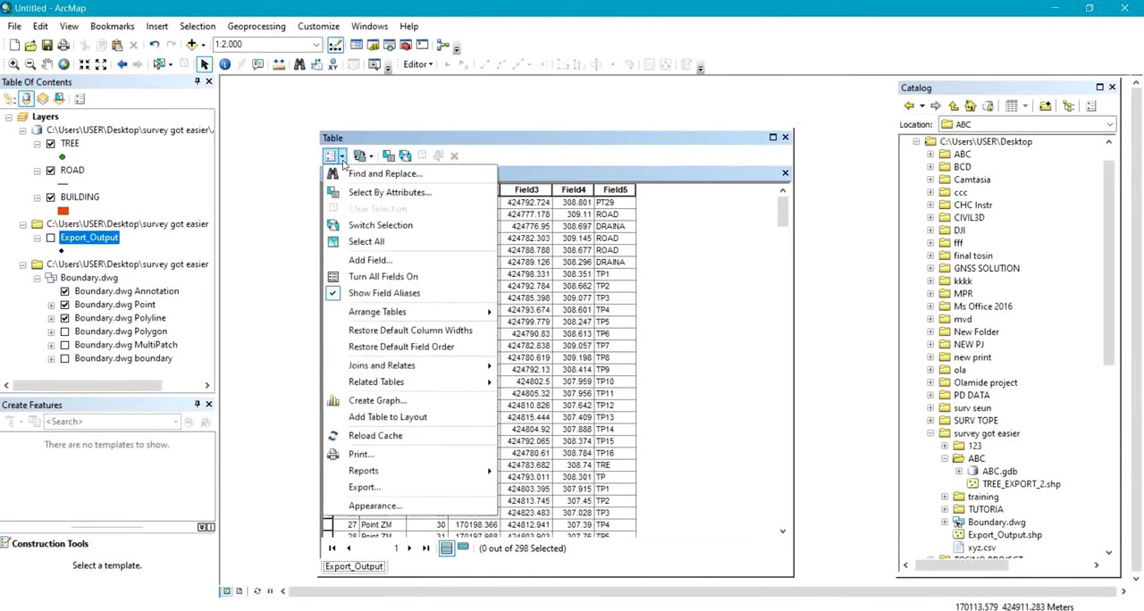
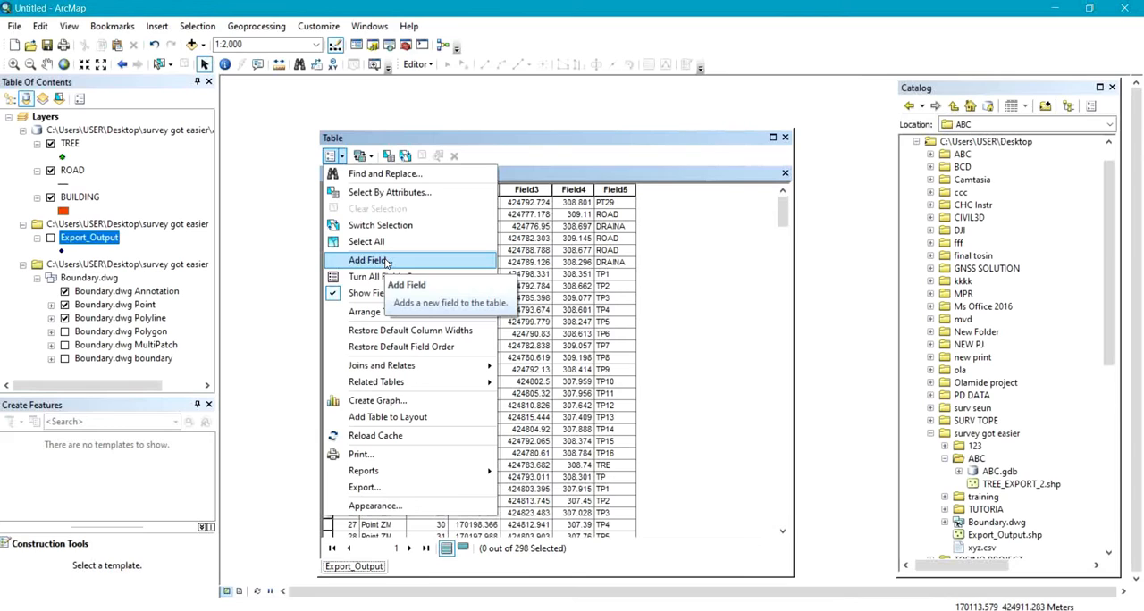
Examine the point codes in the Field5 column of the Export_Output attribute table.
{"action": "left_click", "coordinate": [709, 307]}
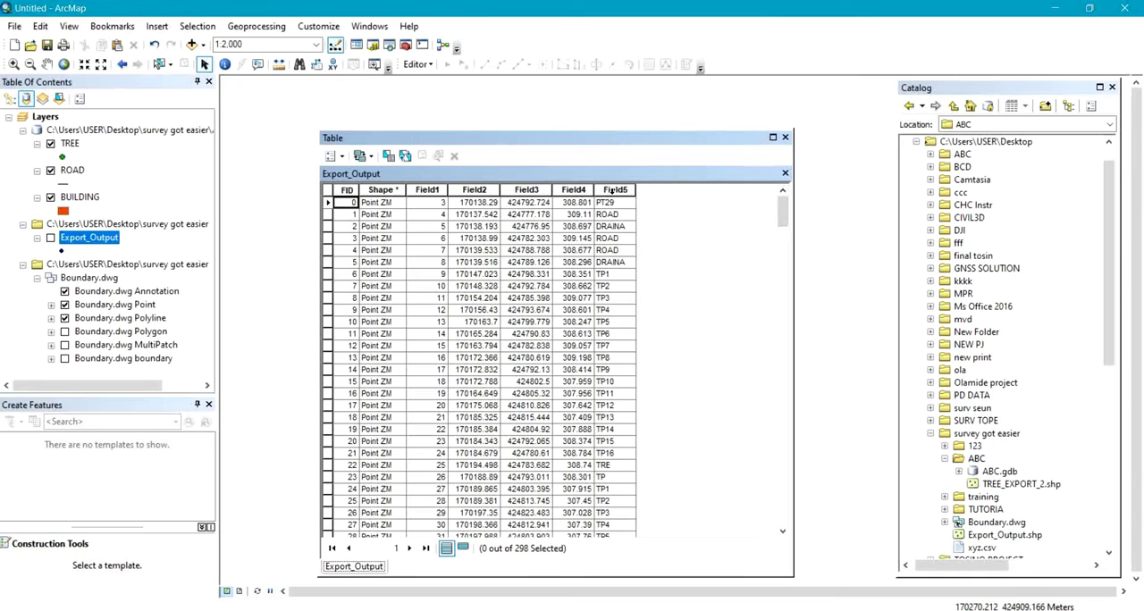
{"action": "left_click_drag", "start_coordinate": [784, 207], "coordinate": [784, 272]}
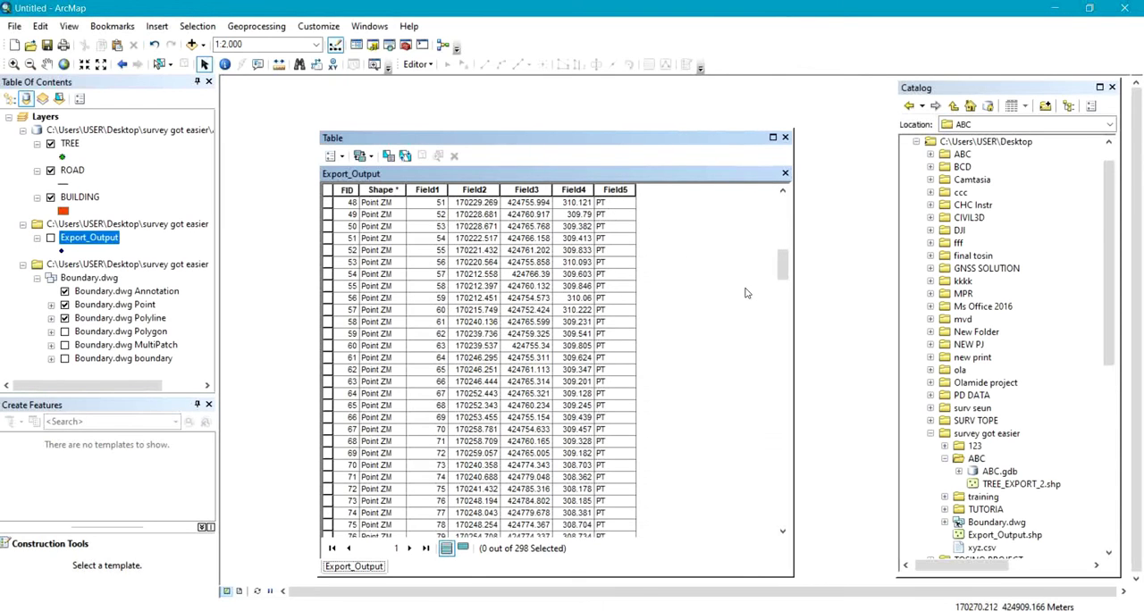
{"action": "left_click_drag", "start_coordinate": [785, 269], "coordinate": [782, 214]}
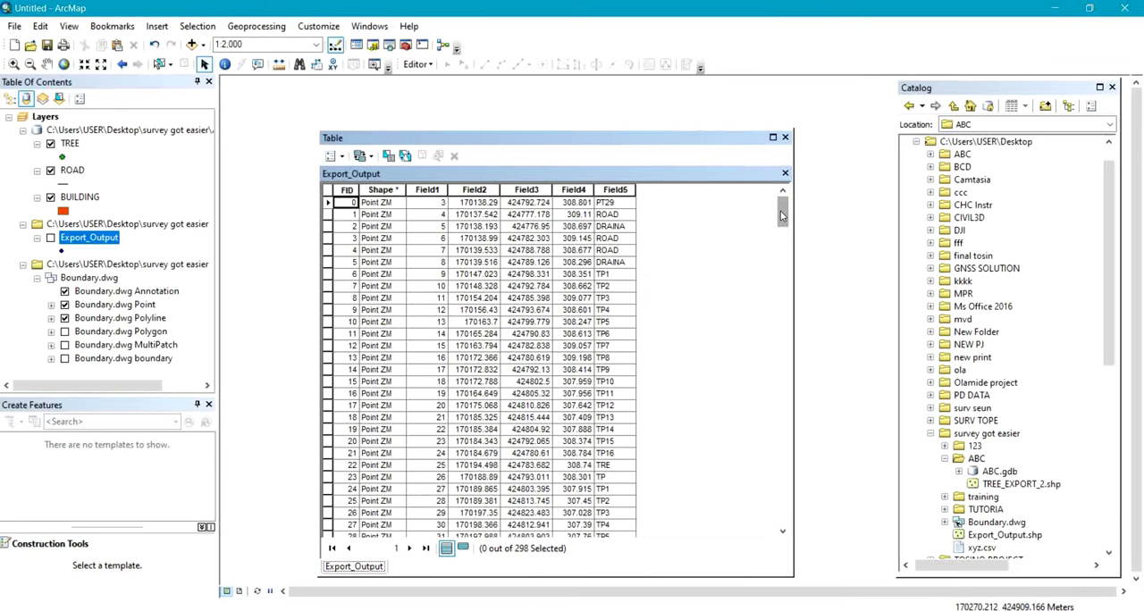
{"action": "left_click_drag", "start_coordinate": [780, 211], "coordinate": [784, 327]}
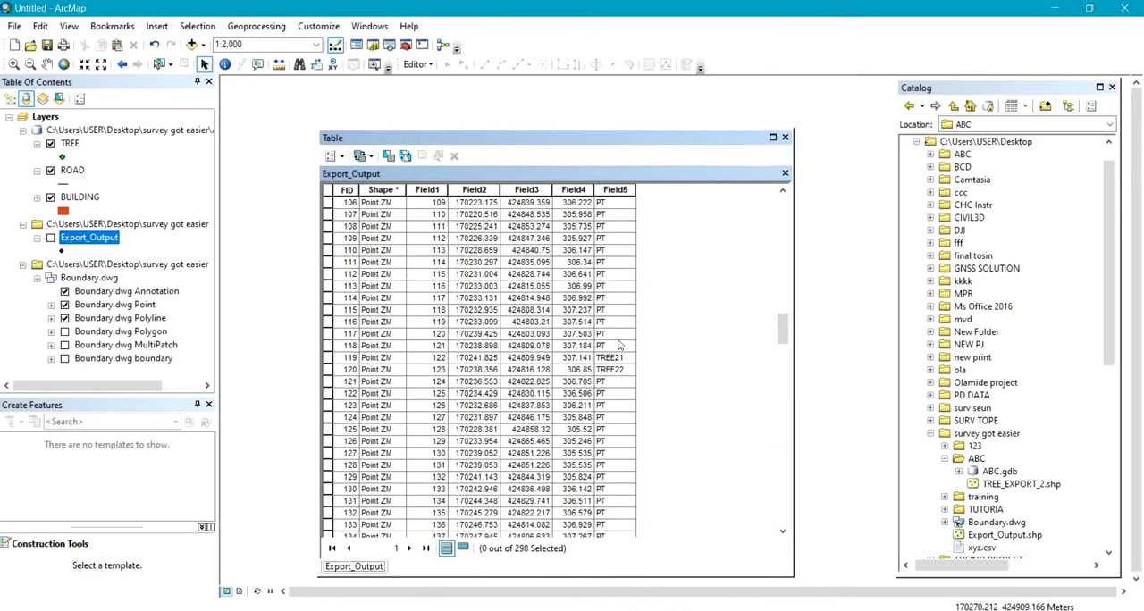
{"action": "left_click_drag", "start_coordinate": [782, 317], "coordinate": [782, 250]}
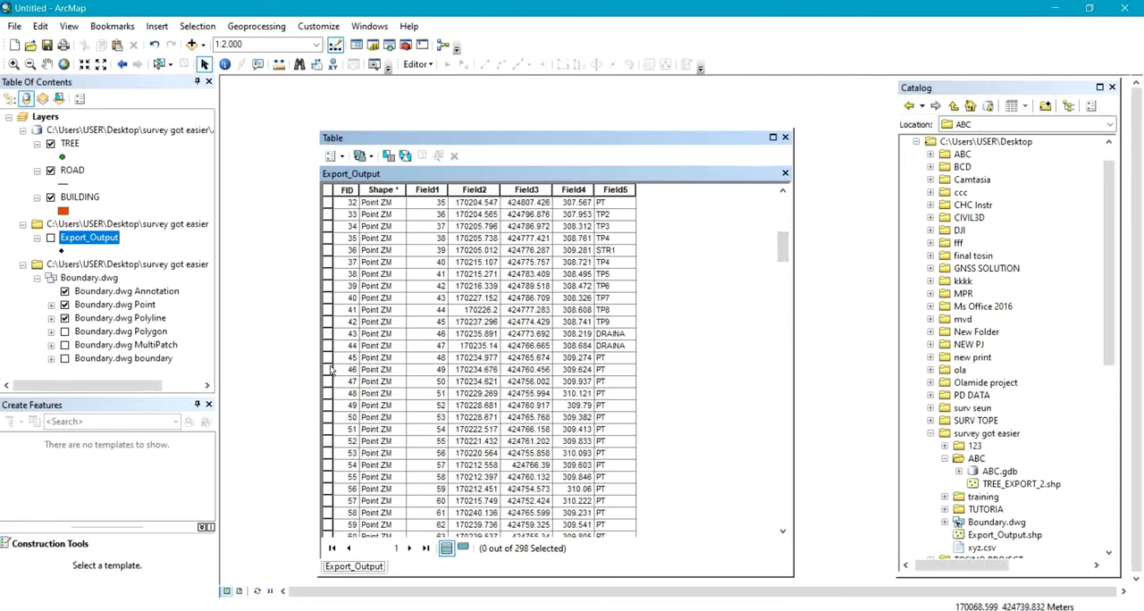
{"action": "left_click_drag", "start_coordinate": [328, 361], "coordinate": [507, 489]}
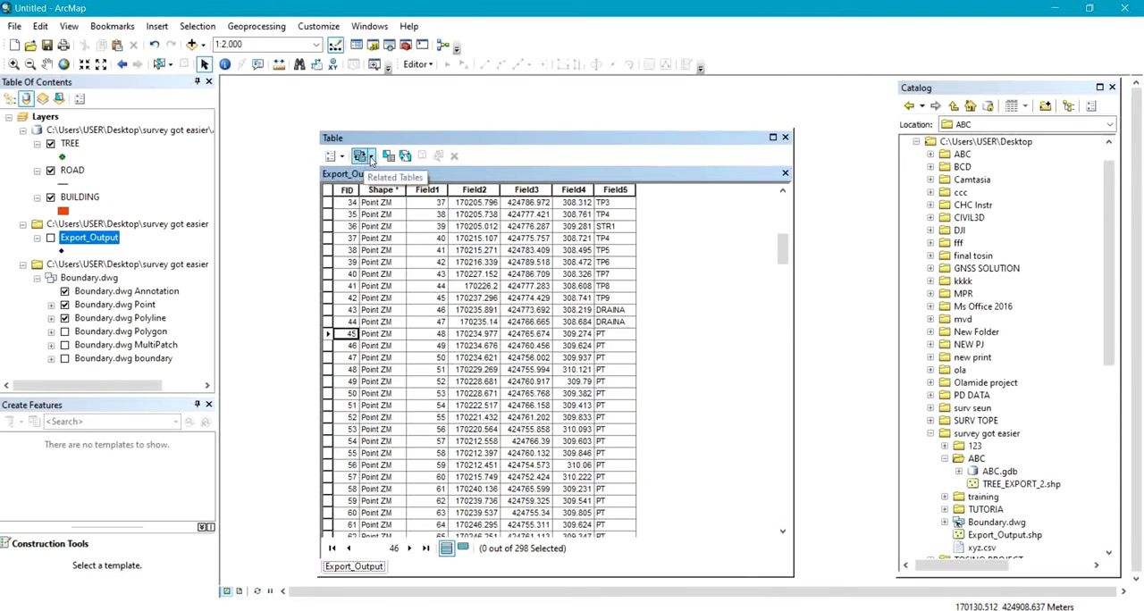
Select the Export_Output records by attributes with the condition "Field5" = 'PT', using the field's unique values.
{"action": "left_click", "coordinate": [387, 158]}
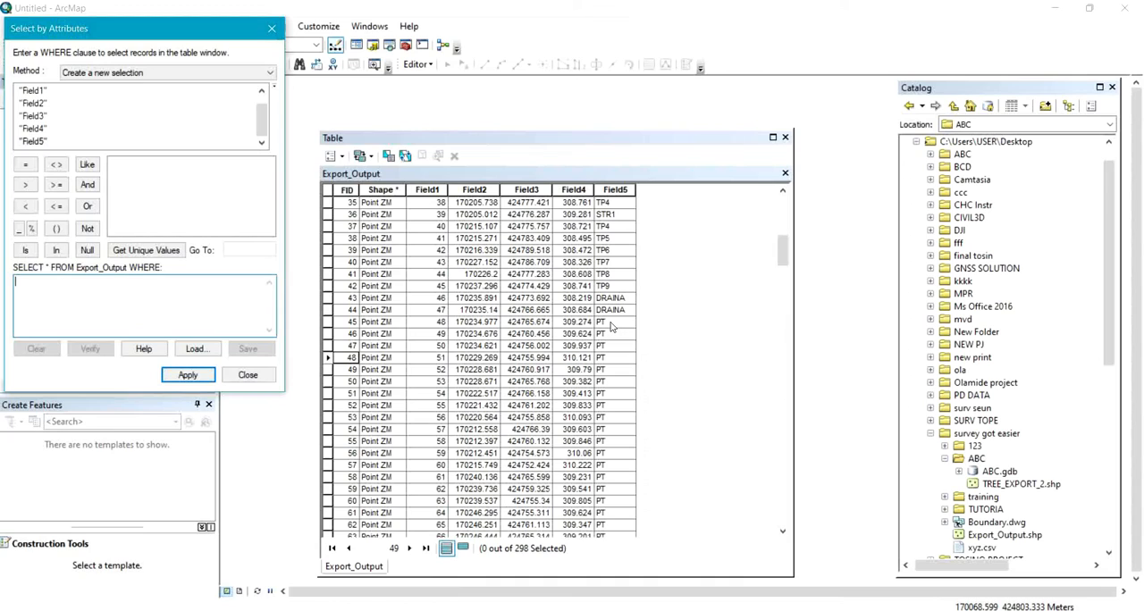
{"action": "double_click", "coordinate": [32, 142]}
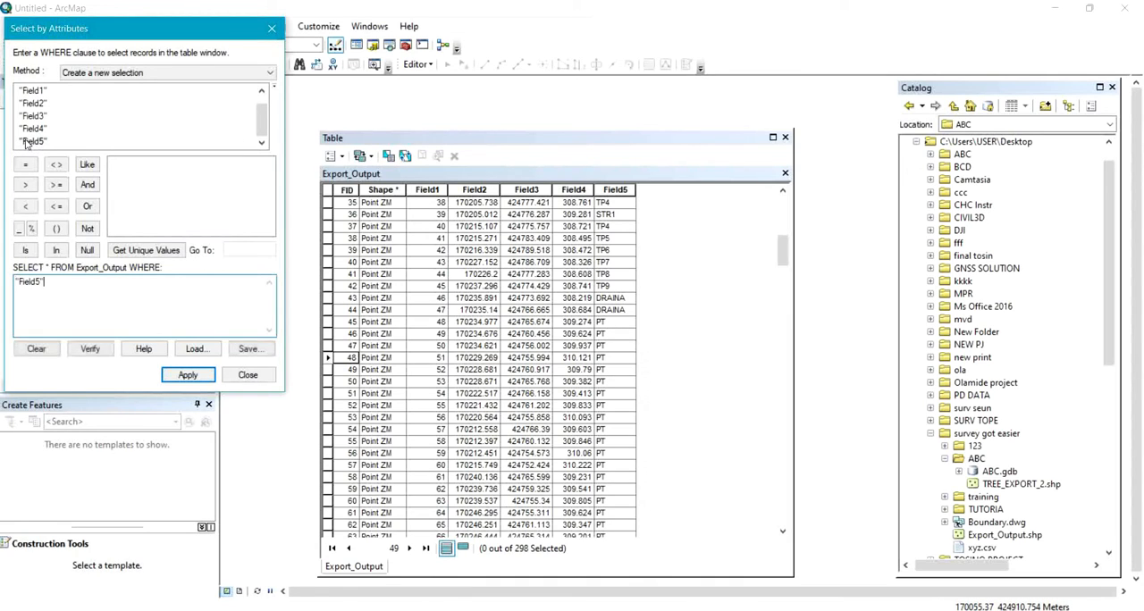
{"action": "left_click", "coordinate": [26, 166]}
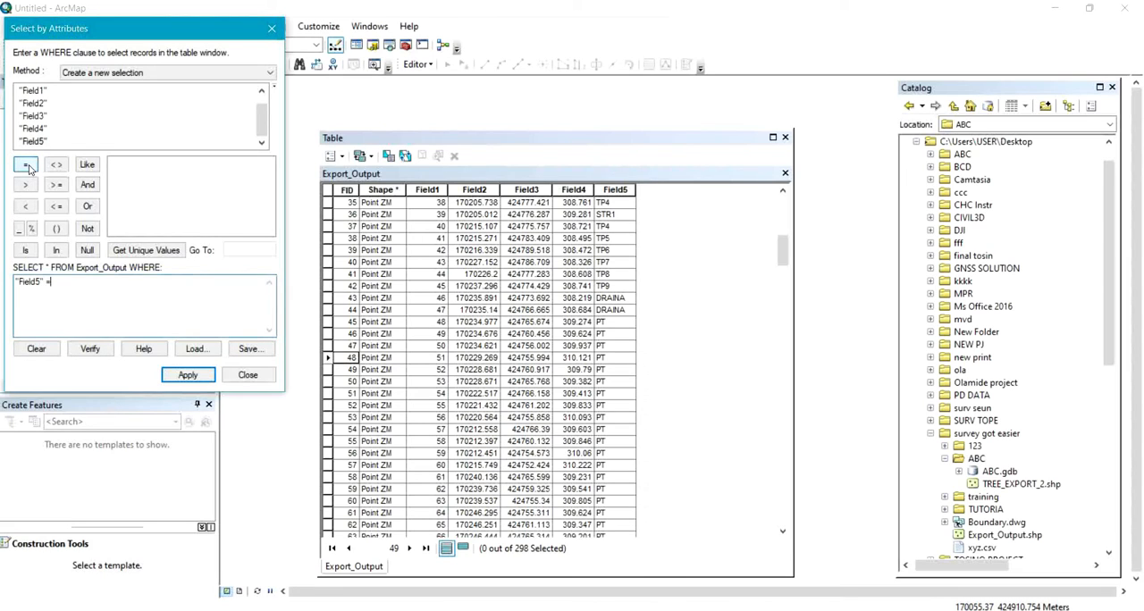
{"action": "left_click", "coordinate": [143, 250]}
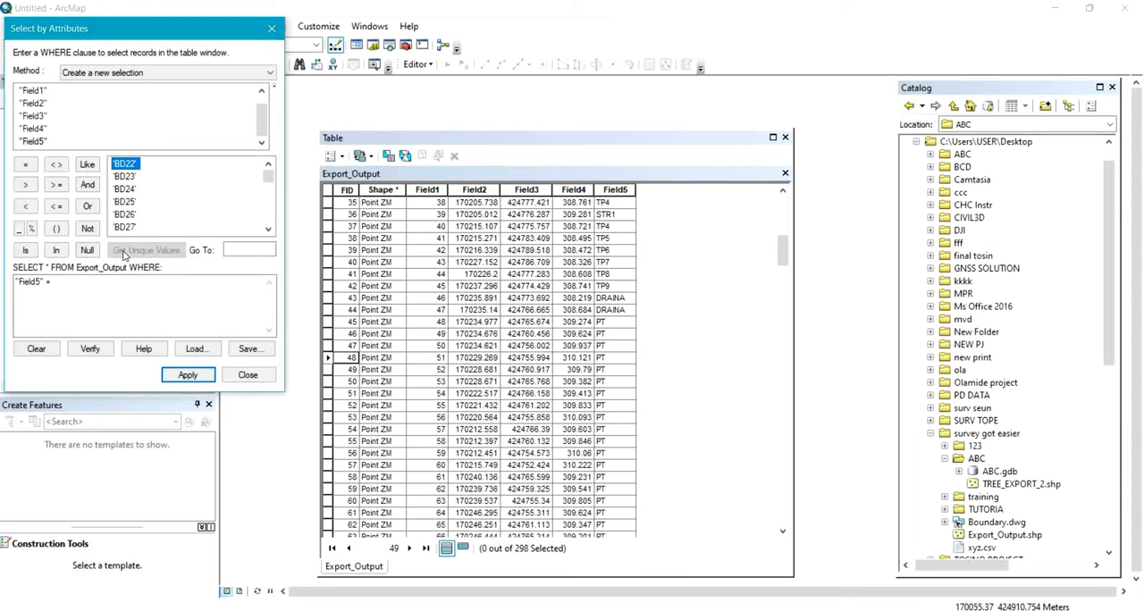
{"action": "left_click", "coordinate": [269, 229]}
{"action": "left_click", "coordinate": [269, 229]}
{"action": "scroll", "coordinate": [269, 227], "scroll_direction": "down", "scroll_amount": 8}
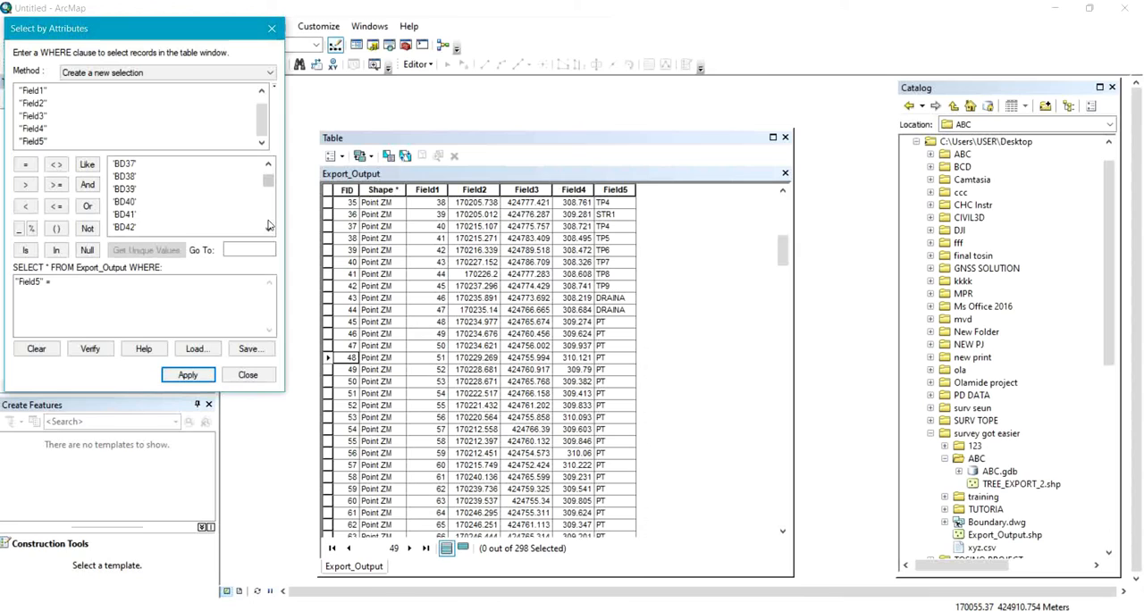
{"action": "scroll", "coordinate": [267, 222], "scroll_direction": "down", "scroll_amount": 10}
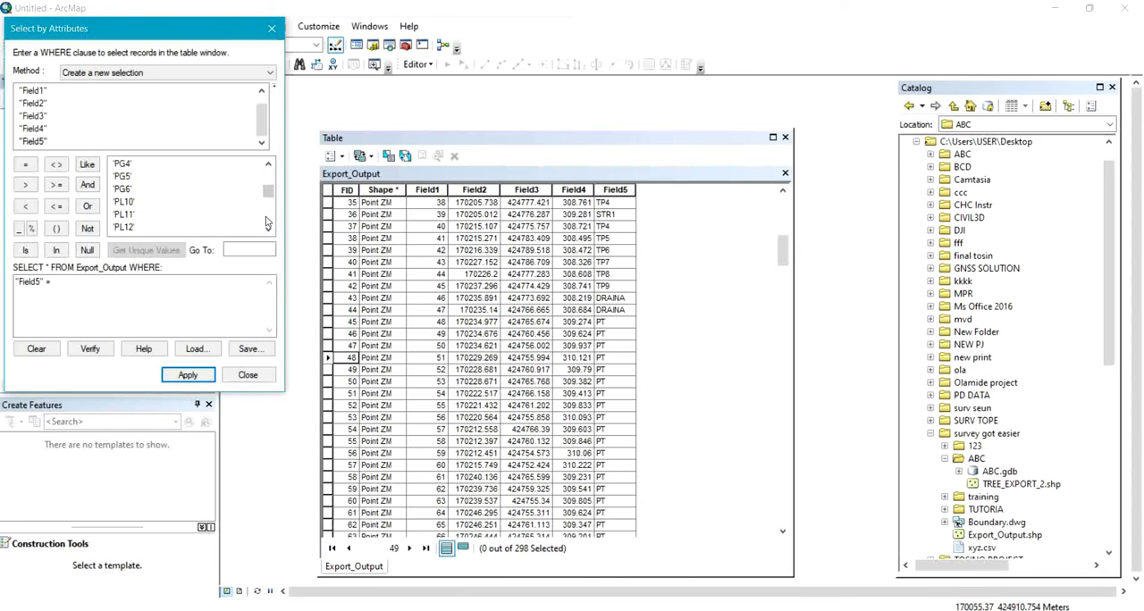
{"action": "scroll", "coordinate": [265, 222], "scroll_direction": "down", "scroll_amount": 4}
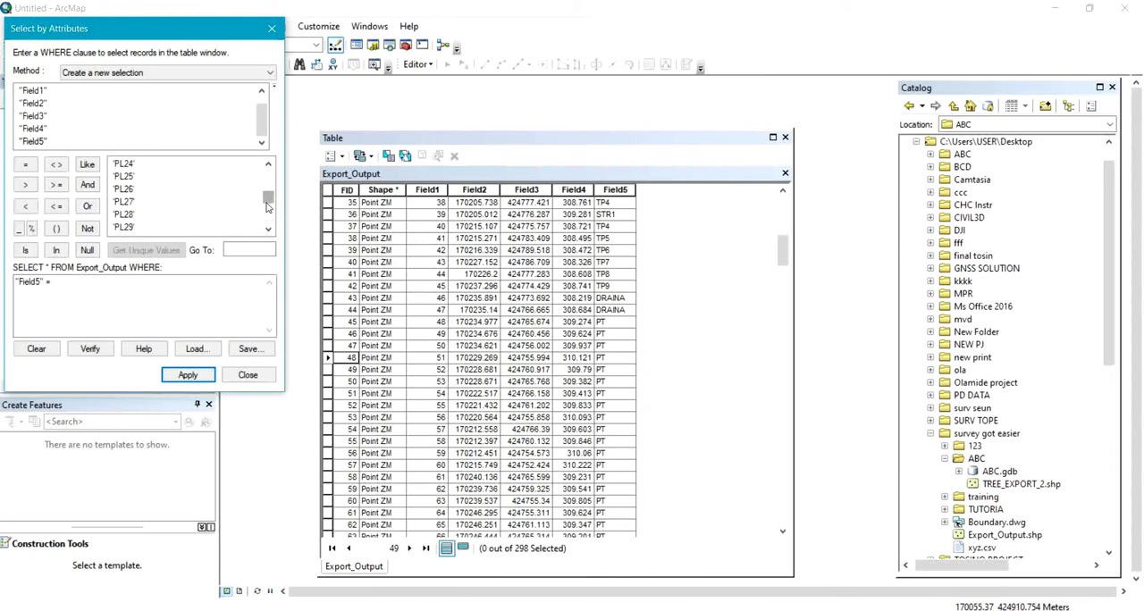
{"action": "left_click_drag", "start_coordinate": [267, 202], "coordinate": [266, 200]}
{"action": "double_click", "coordinate": [121, 165]}
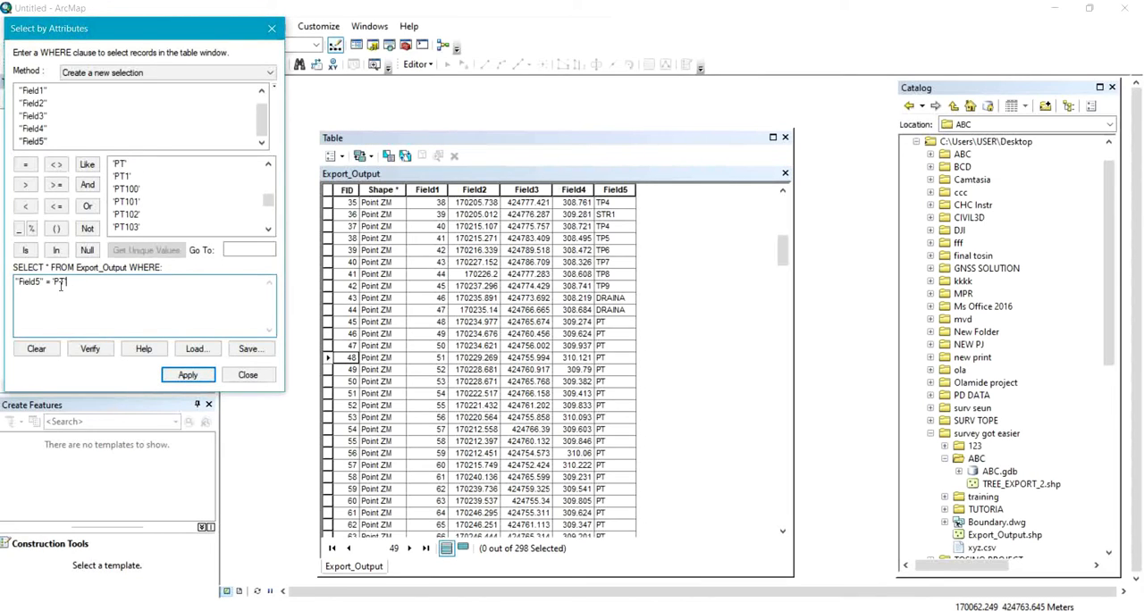
{"action": "left_click", "coordinate": [204, 379]}
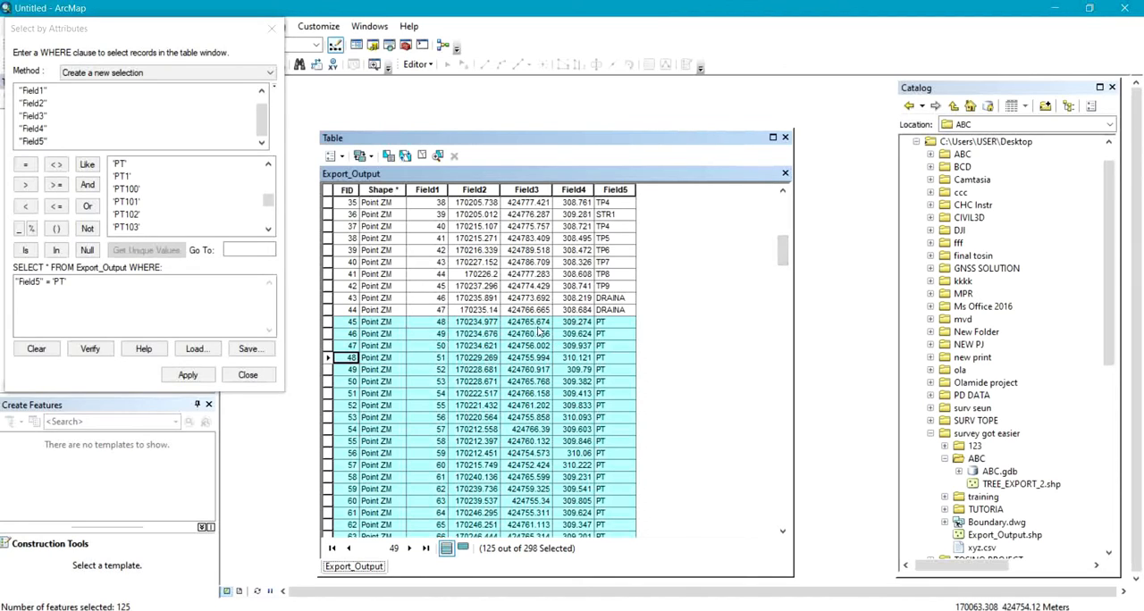
Review the selected PT records, show the Export_Output layer on the map and close the attribute query.
{"action": "left_click_drag", "start_coordinate": [782, 257], "coordinate": [784, 298]}
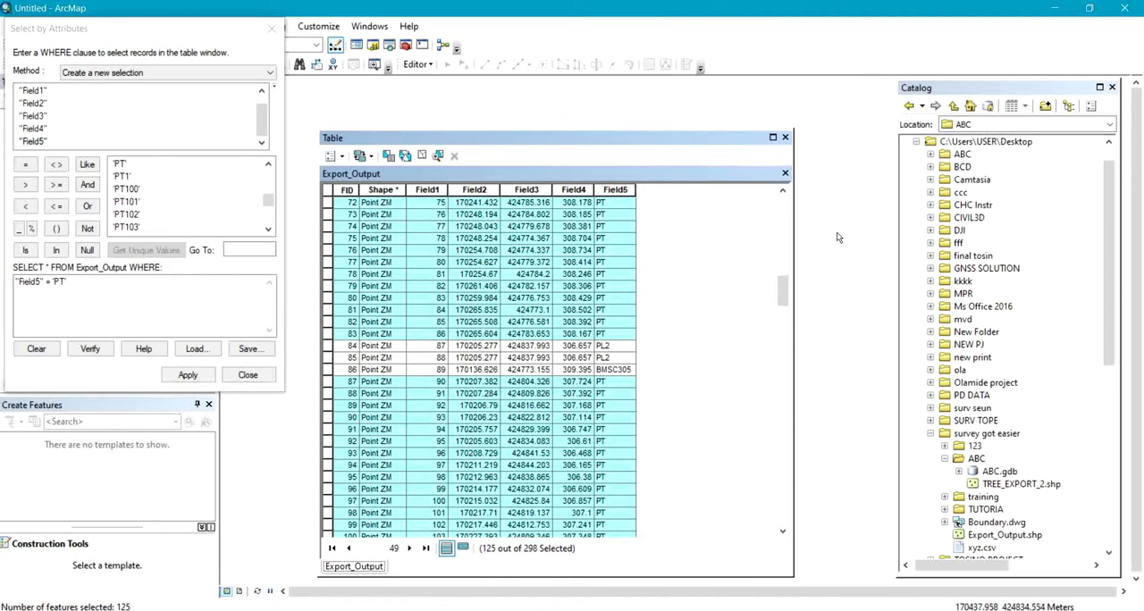
{"action": "left_click_drag", "start_coordinate": [785, 293], "coordinate": [746, 529]}
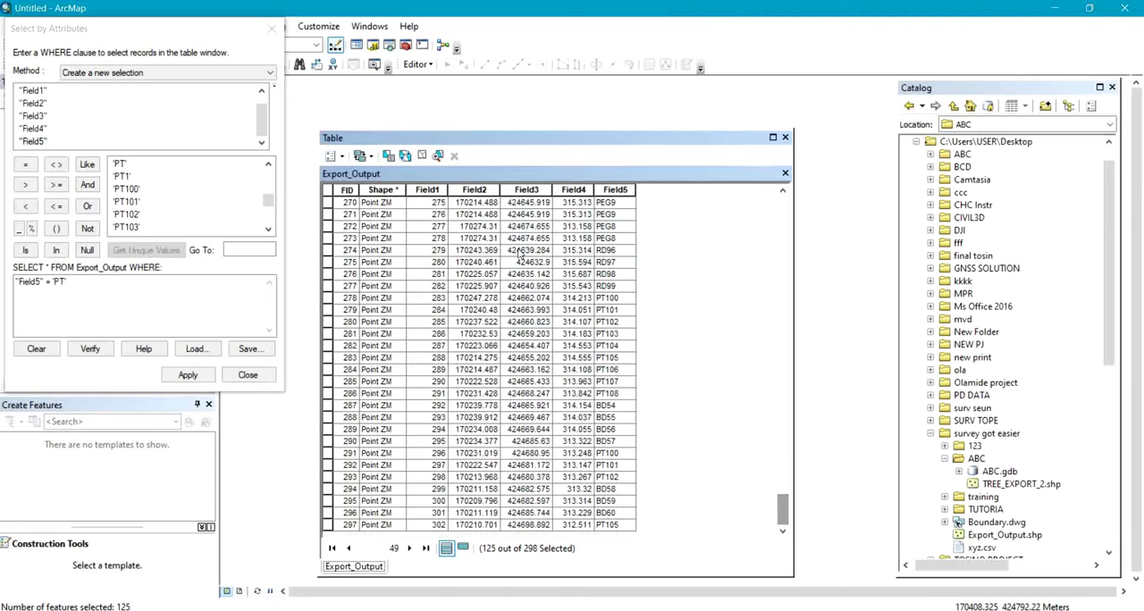
{"action": "left_click_drag", "start_coordinate": [468, 142], "coordinate": [370, 449]}
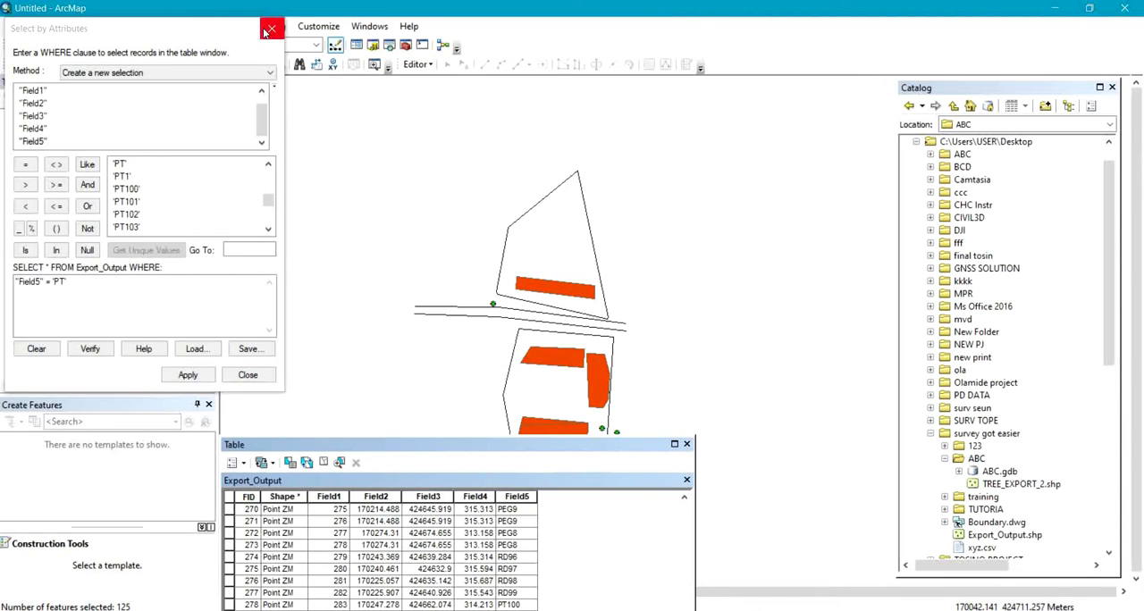
{"action": "left_click_drag", "start_coordinate": [170, 27], "coordinate": [849, 11]}
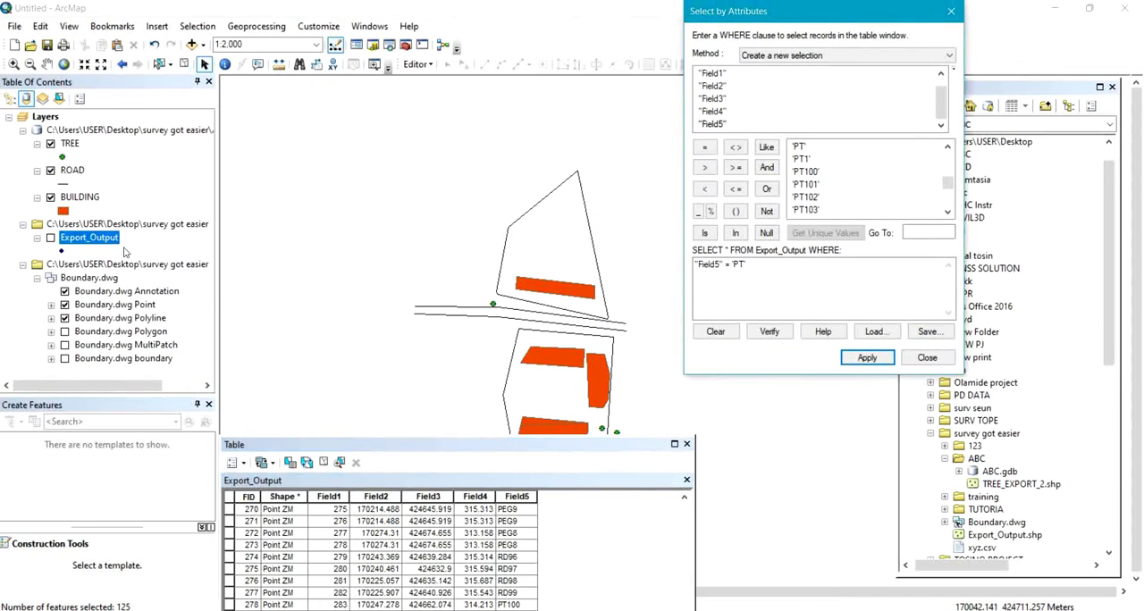
{"action": "left_click", "coordinate": [50, 239]}
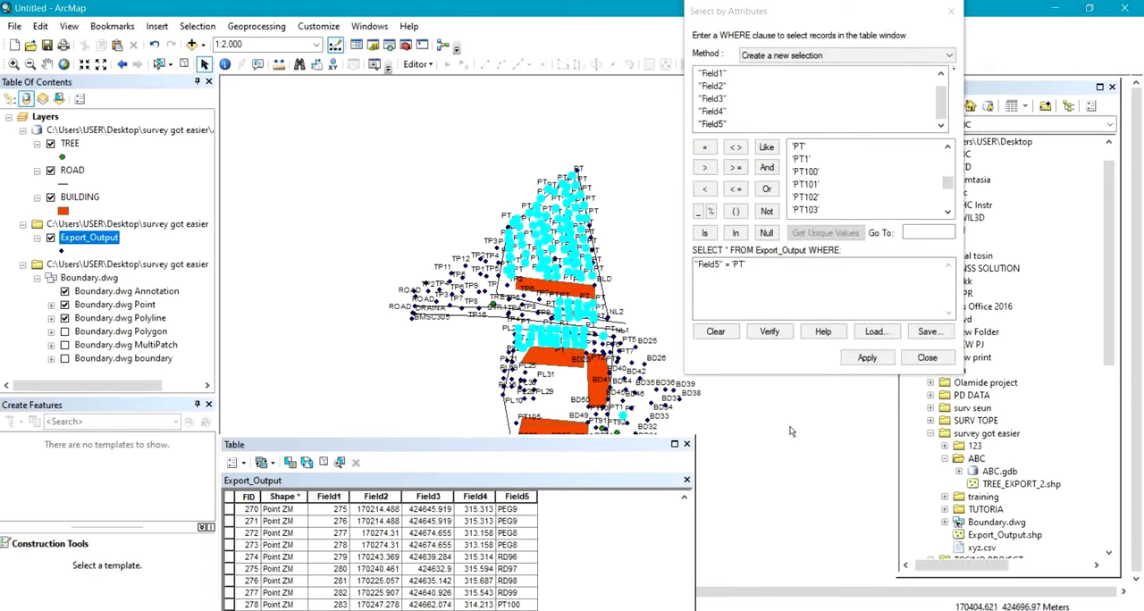
{"action": "left_click_drag", "start_coordinate": [789, 436], "coordinate": [677, 397]}
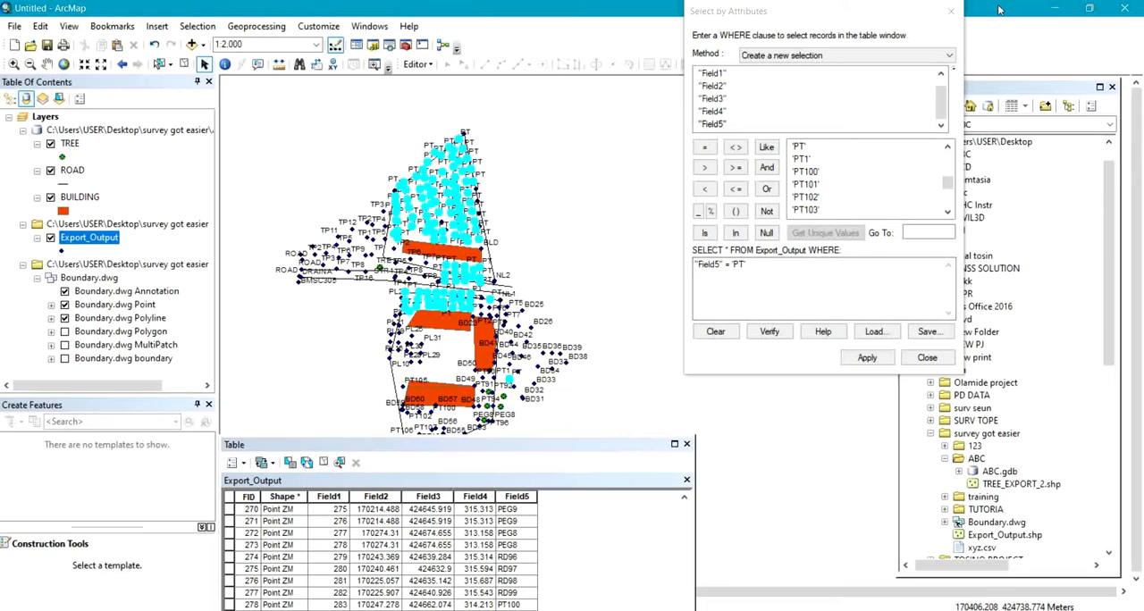
{"action": "left_click", "coordinate": [951, 12]}
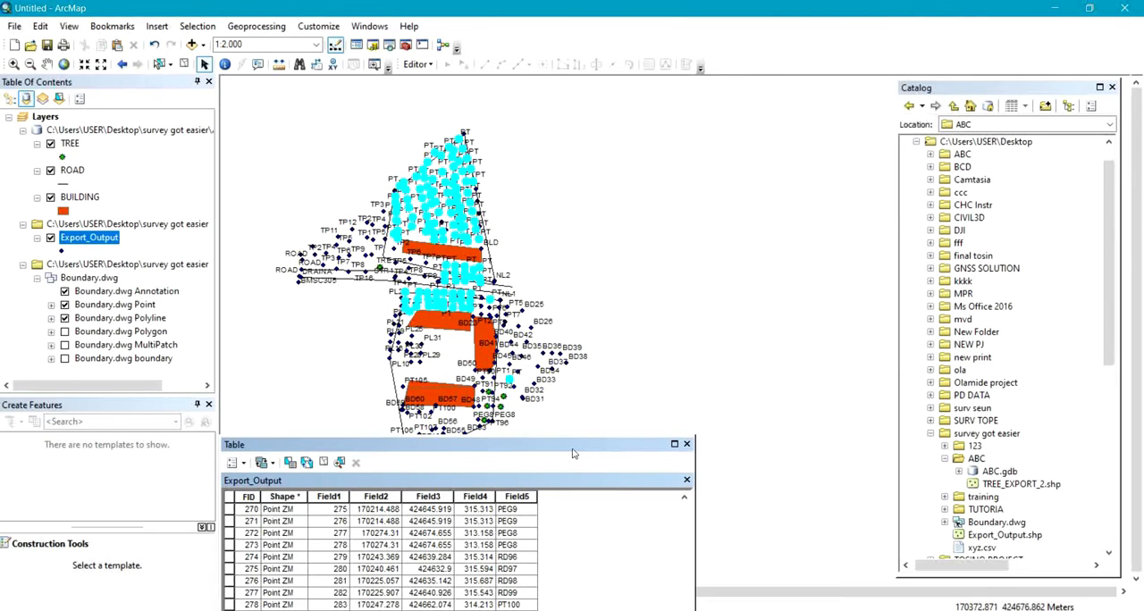
Check the selected PT records against the Field5 column again and close the attribute table.
{"action": "left_click_drag", "start_coordinate": [569, 449], "coordinate": [686, 116]}
{"action": "left_click", "coordinate": [802, 431]}
{"action": "left_click_drag", "start_coordinate": [802, 431], "coordinate": [800, 304]}
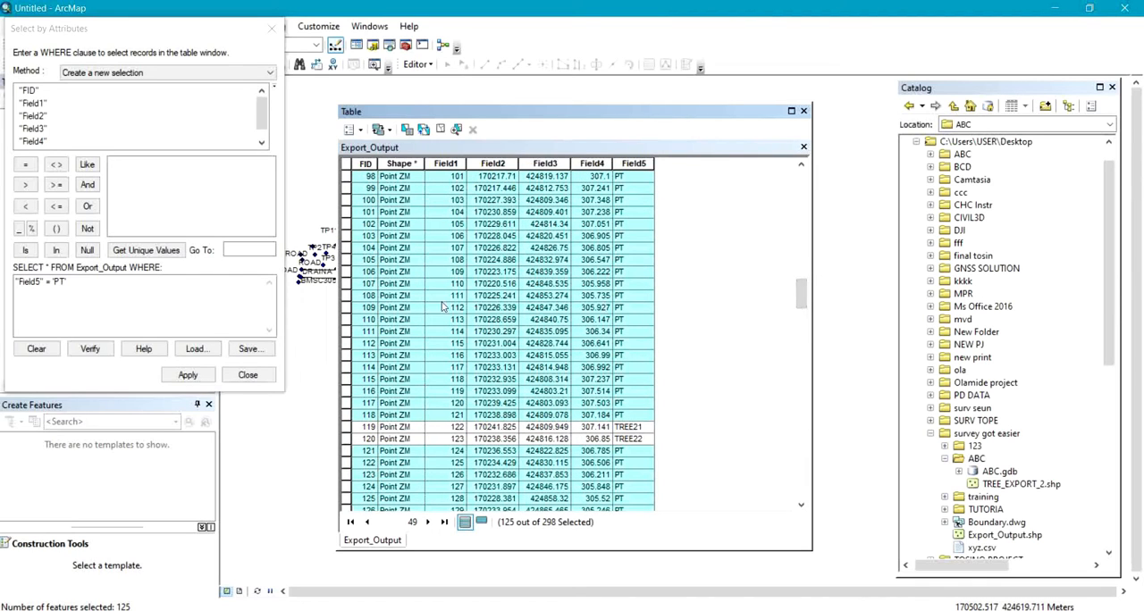
{"action": "left_click_drag", "start_coordinate": [805, 301], "coordinate": [800, 264]}
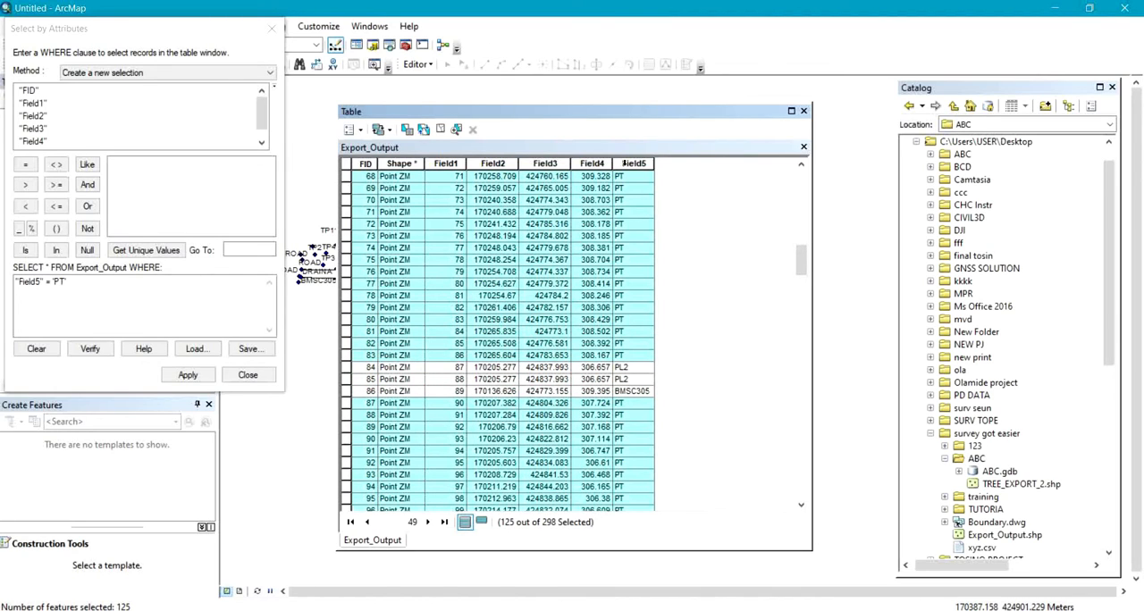
{"action": "left_click", "coordinate": [633, 164]}
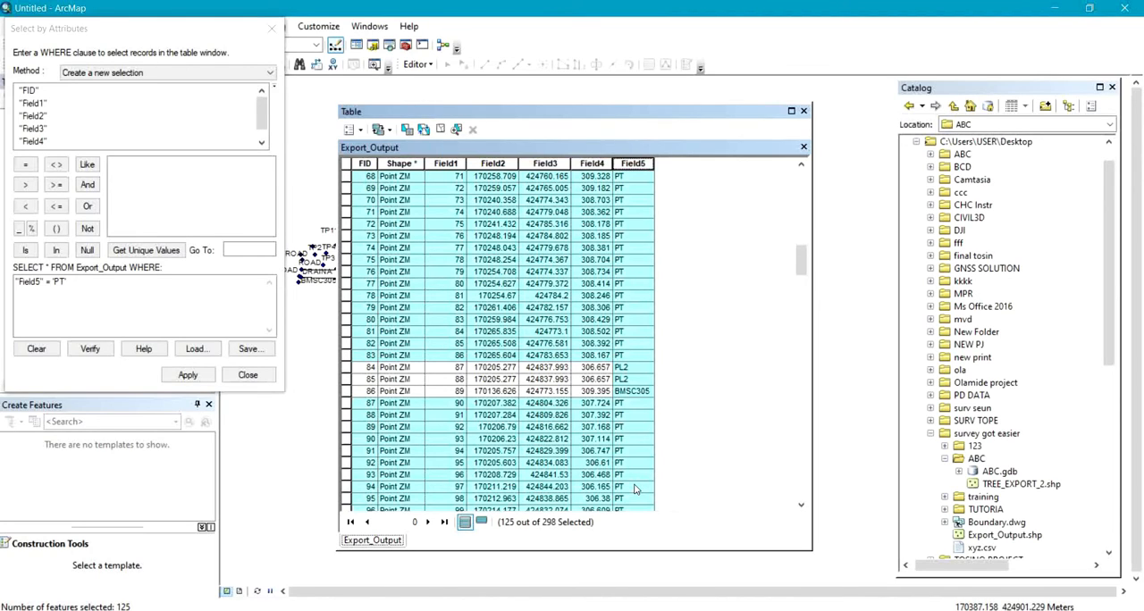
{"action": "left_click", "coordinate": [271, 28]}
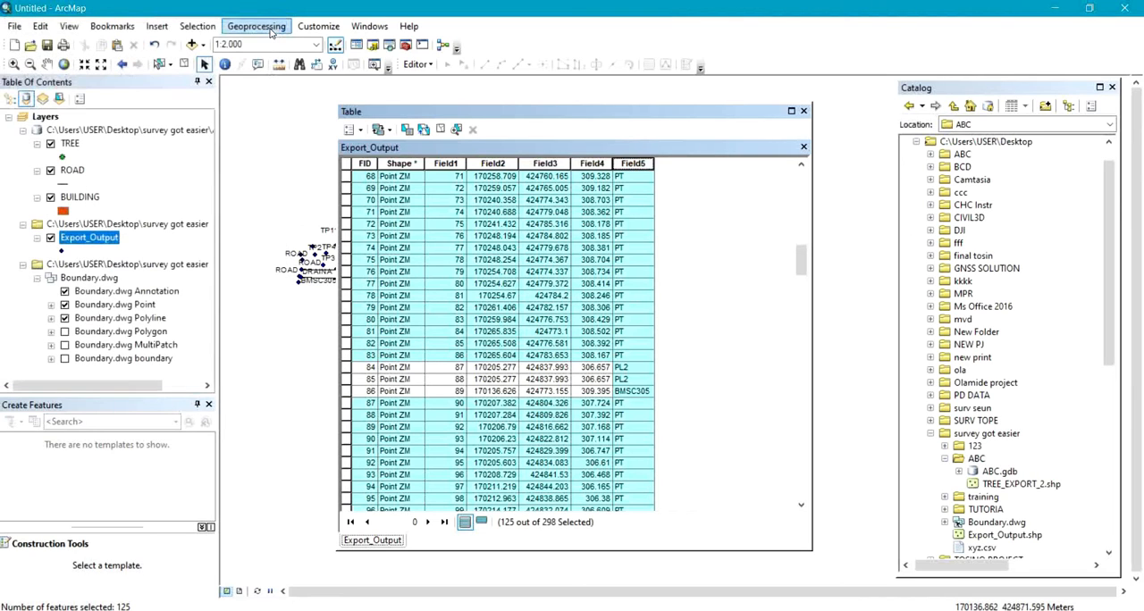
{"action": "left_click", "coordinate": [803, 112]}
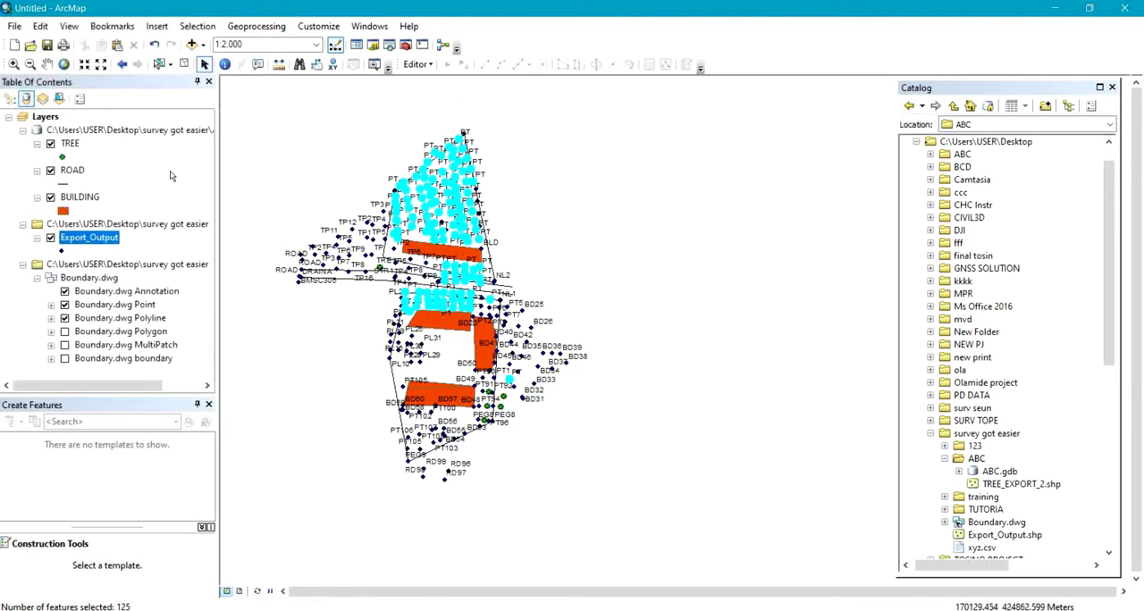
Export the selected Export_Output features as the shapefile CONTOUR.shp in the ABC folder and add it to the map as a layer.
{"action": "right_click", "coordinate": [86, 243]}
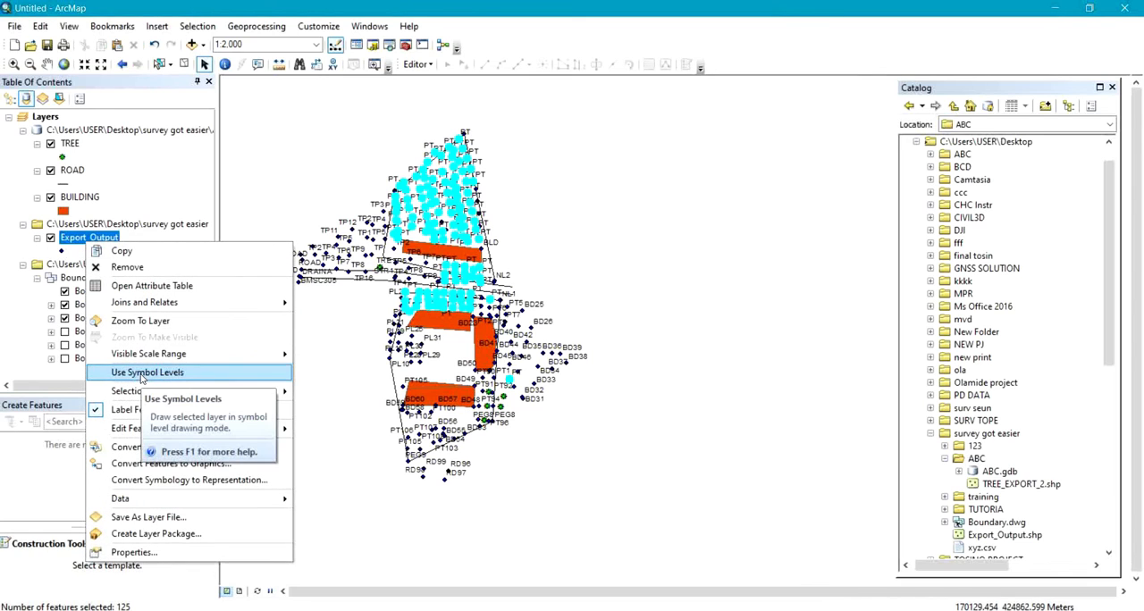
{"action": "mouse_move", "coordinate": [132, 499]}
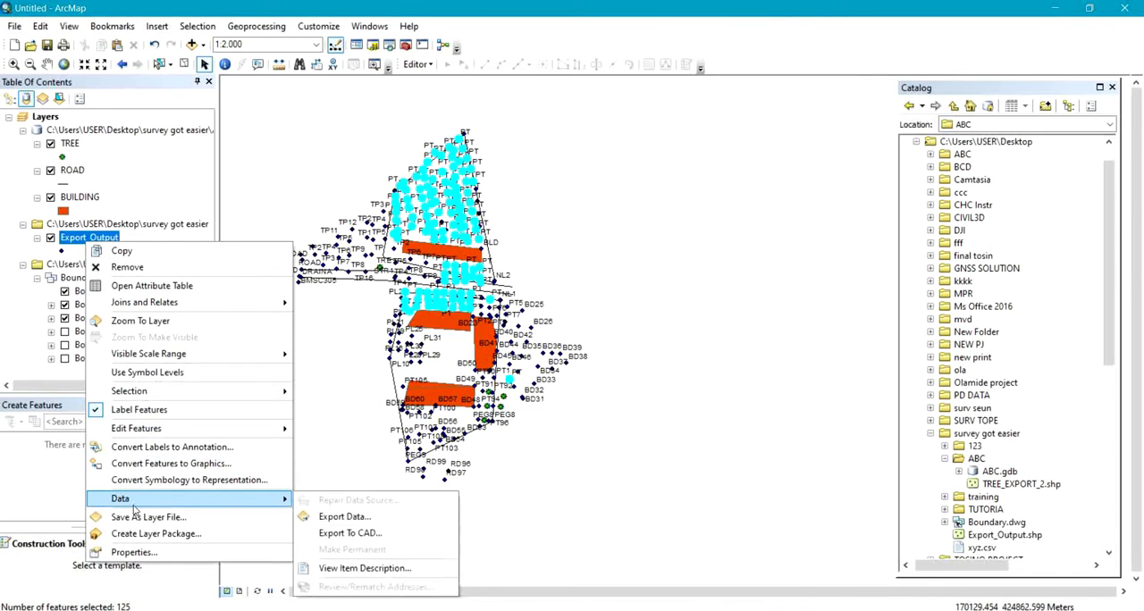
{"action": "left_click", "coordinate": [338, 516]}
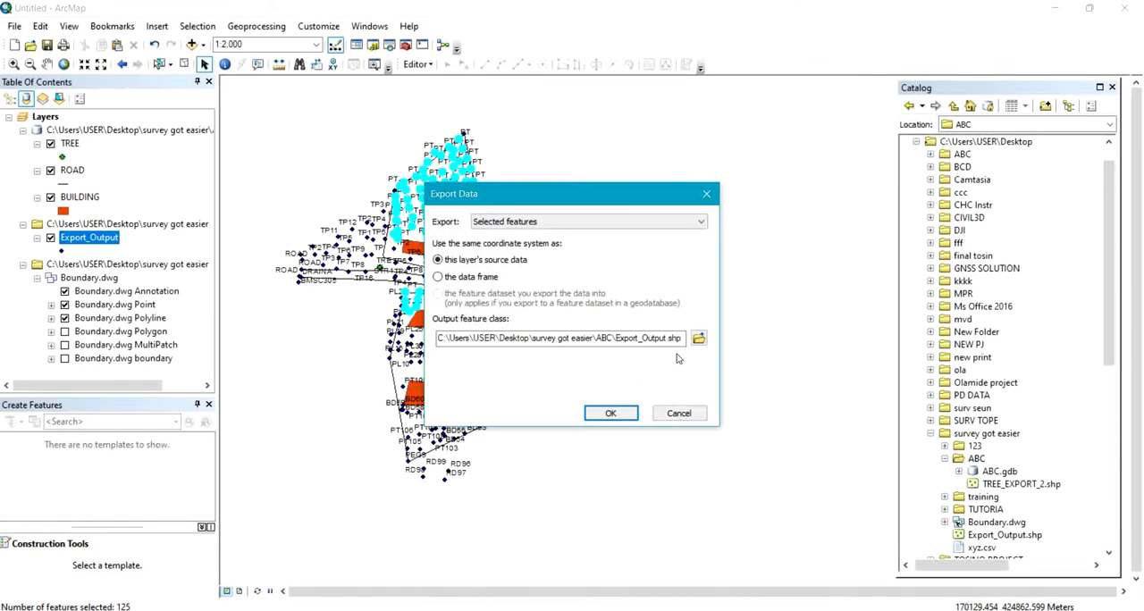
{"action": "left_click", "coordinate": [699, 339]}
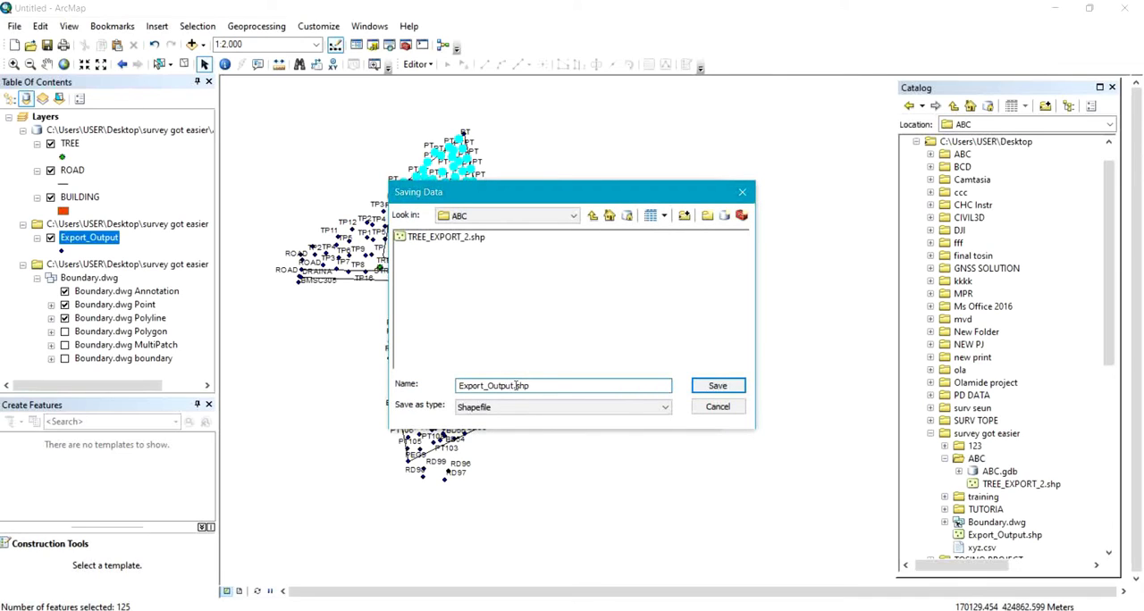
{"action": "left_click_drag", "start_coordinate": [514, 385], "coordinate": [433, 386]}
{"action": "type", "text": "CONTOUR"}
{"action": "left_click", "coordinate": [720, 390]}
{"action": "left_click", "coordinate": [611, 413]}
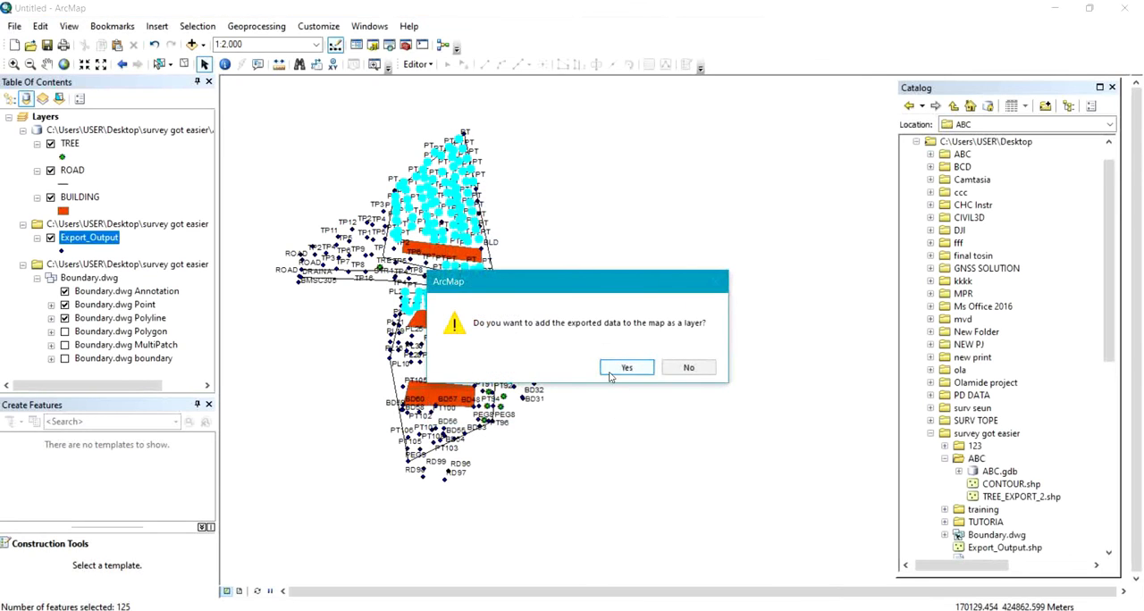
{"action": "left_click", "coordinate": [614, 370]}
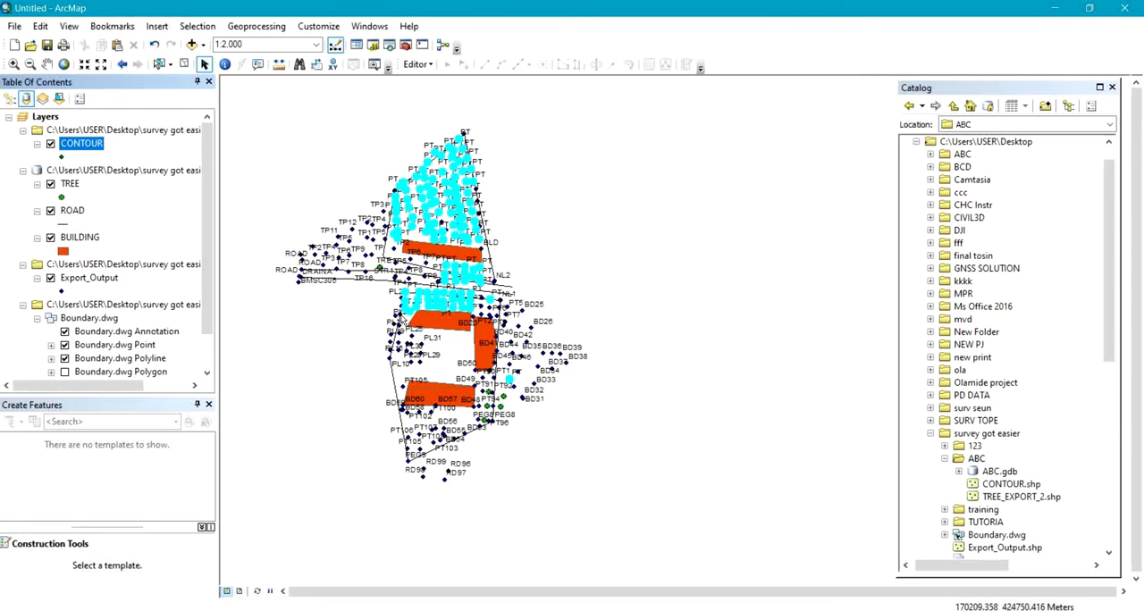
{"action": "scroll", "coordinate": [403, 320], "scroll_direction": "up", "scroll_amount": 3}
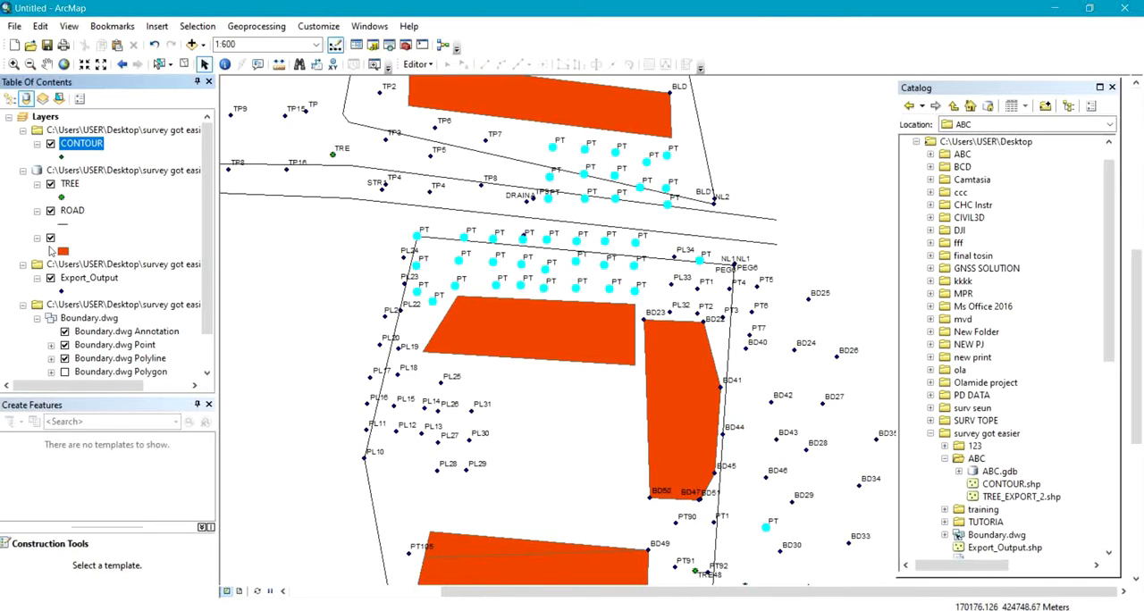
Open the attribute table of the BUILDING layer.
{"action": "left_click", "coordinate": [71, 240], "text": "ctrl"}
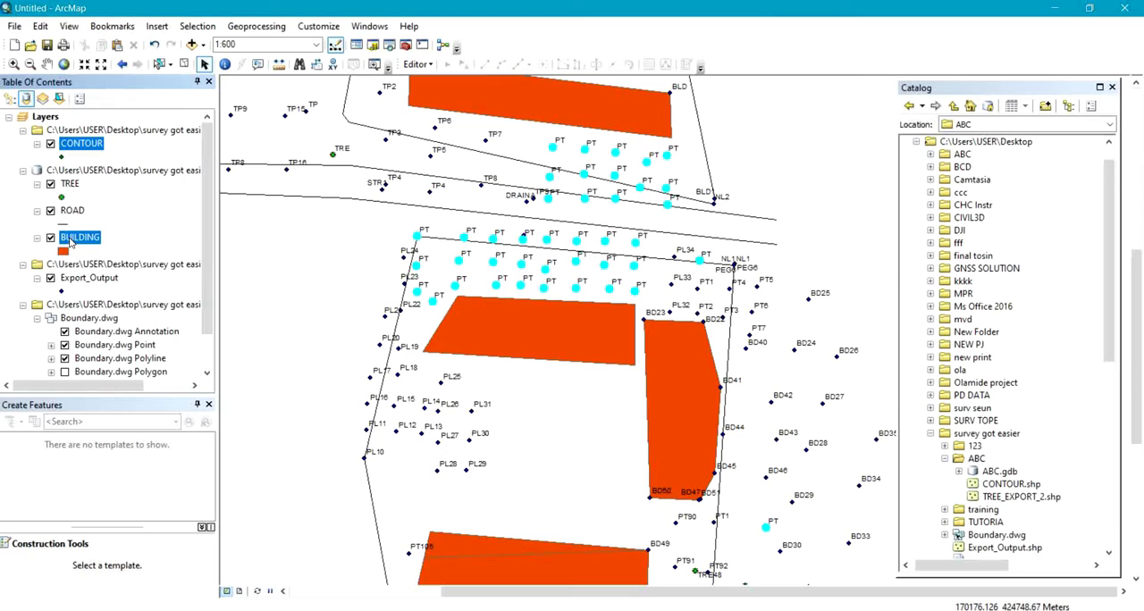
{"action": "left_click", "coordinate": [71, 240]}
{"action": "right_click", "coordinate": [70, 239]}
{"action": "mouse_move", "coordinate": [119, 342]}
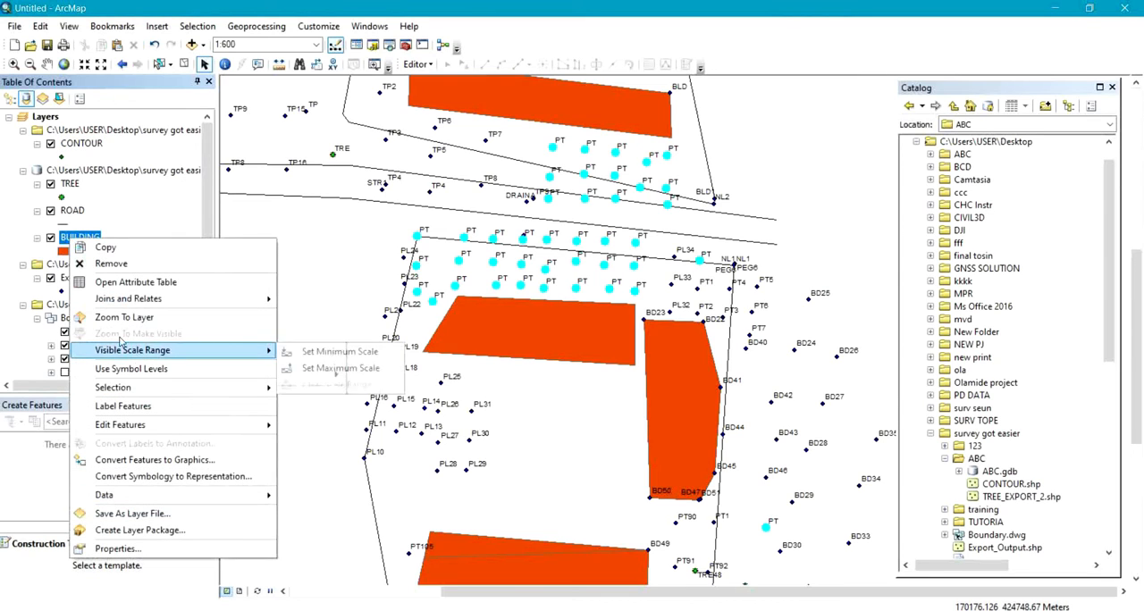
{"action": "mouse_move", "coordinate": [123, 304]}
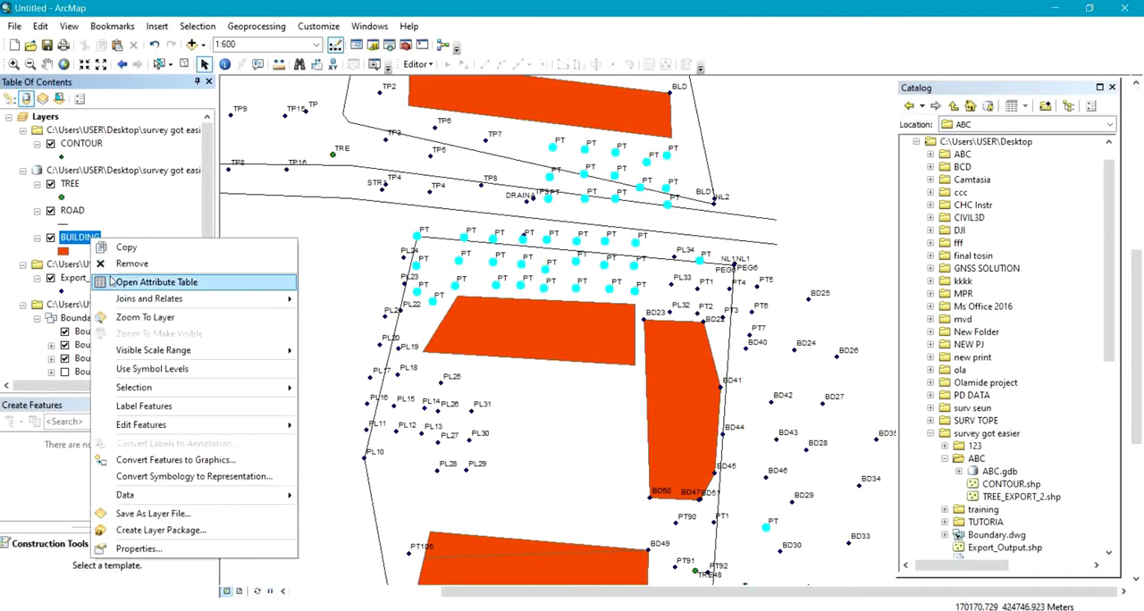
{"action": "left_click", "coordinate": [125, 284]}
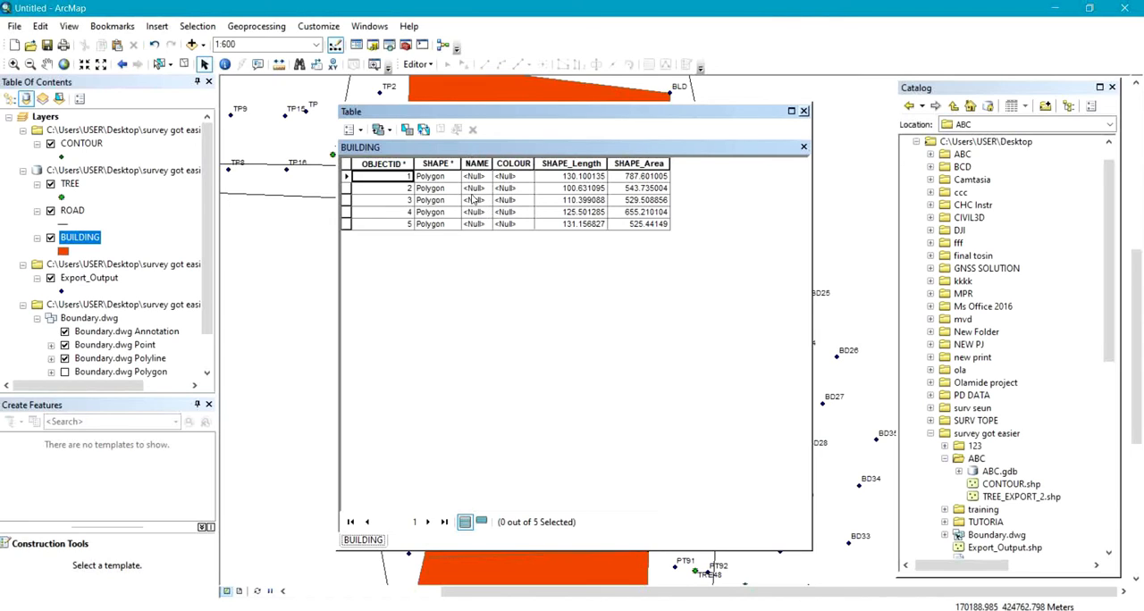
Add a Long Integer field named SIZE to the BUILDING attribute table, keeping null values allowed.
{"action": "left_click", "coordinate": [360, 131]}
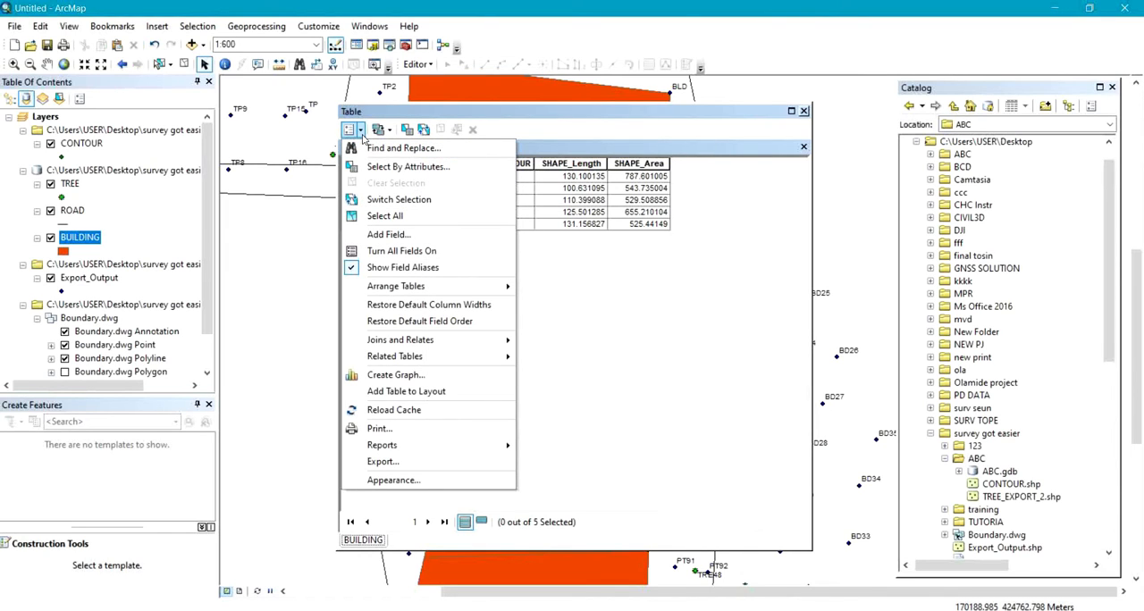
{"action": "left_click", "coordinate": [381, 235]}
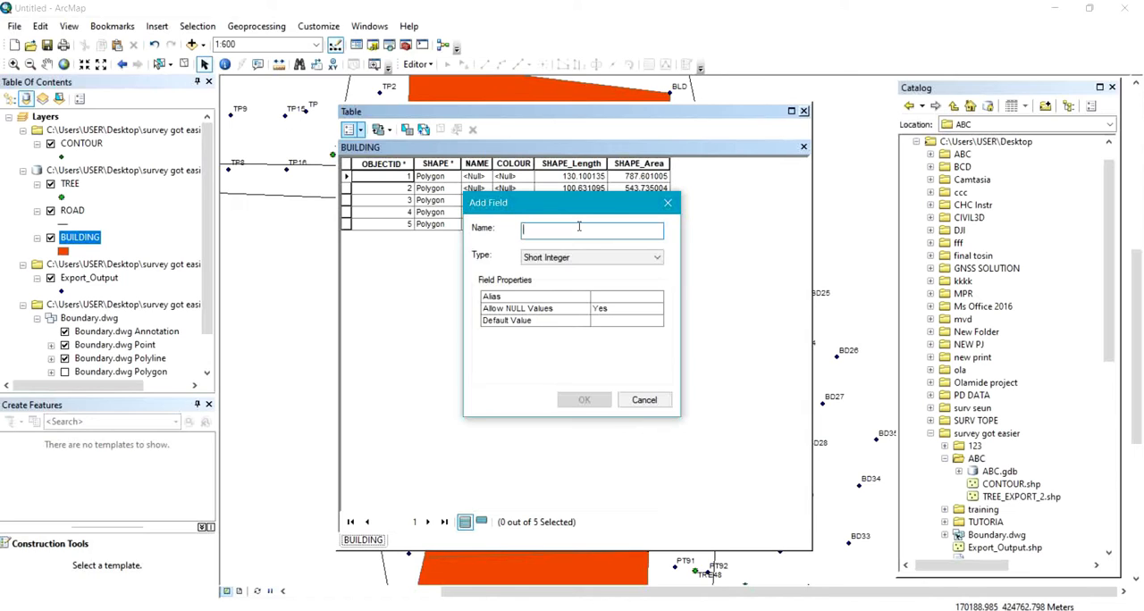
{"action": "type", "text": "SIZE"}
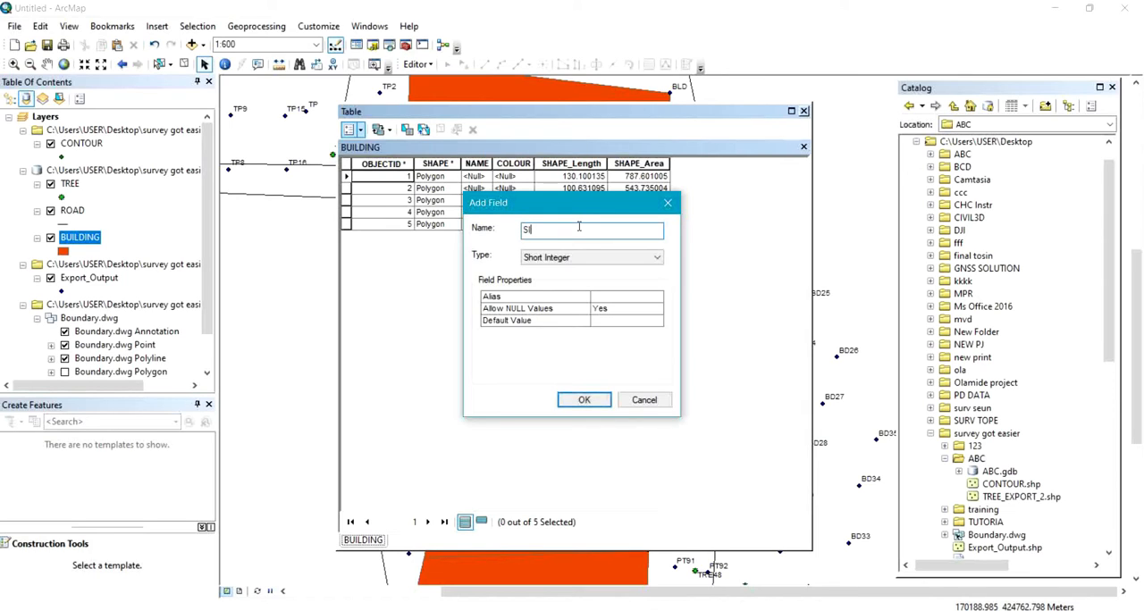
{"action": "left_click", "coordinate": [624, 311]}
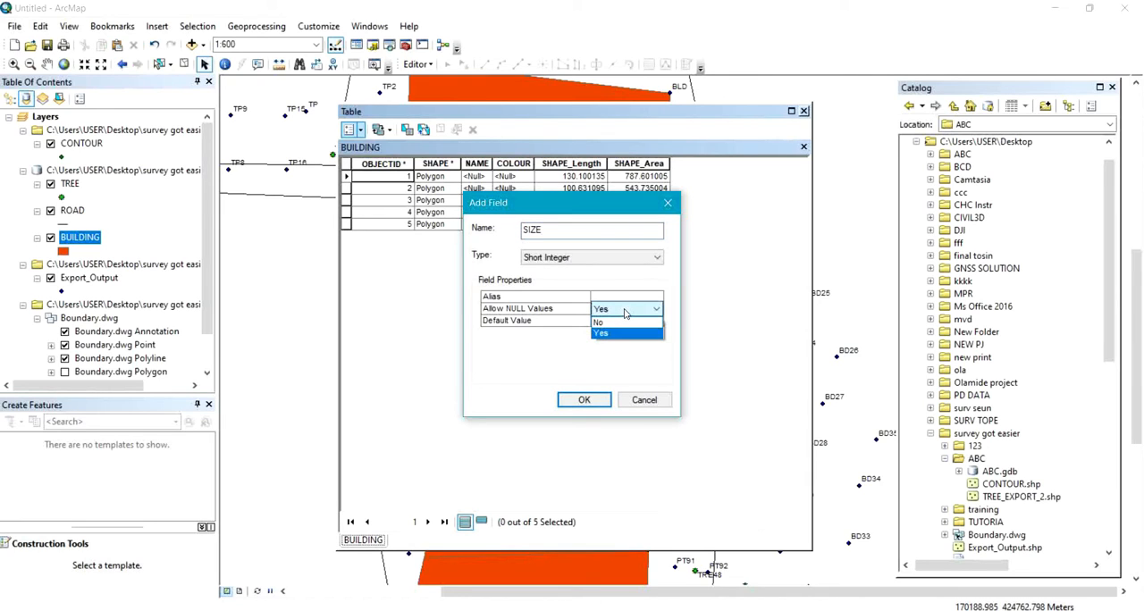
{"action": "left_click", "coordinate": [559, 364]}
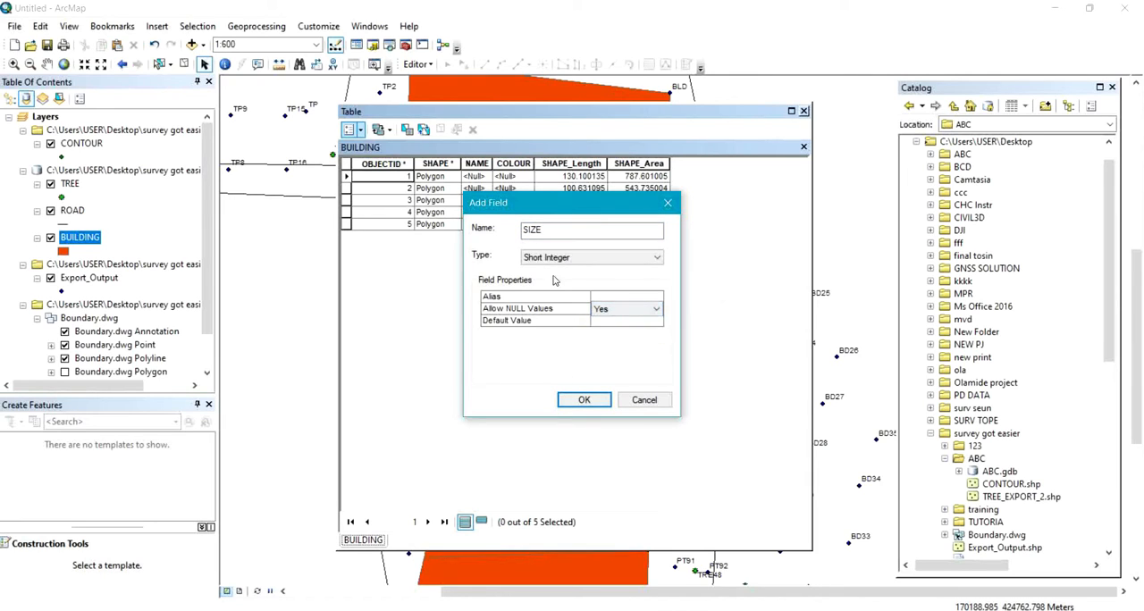
{"action": "left_click", "coordinate": [566, 259]}
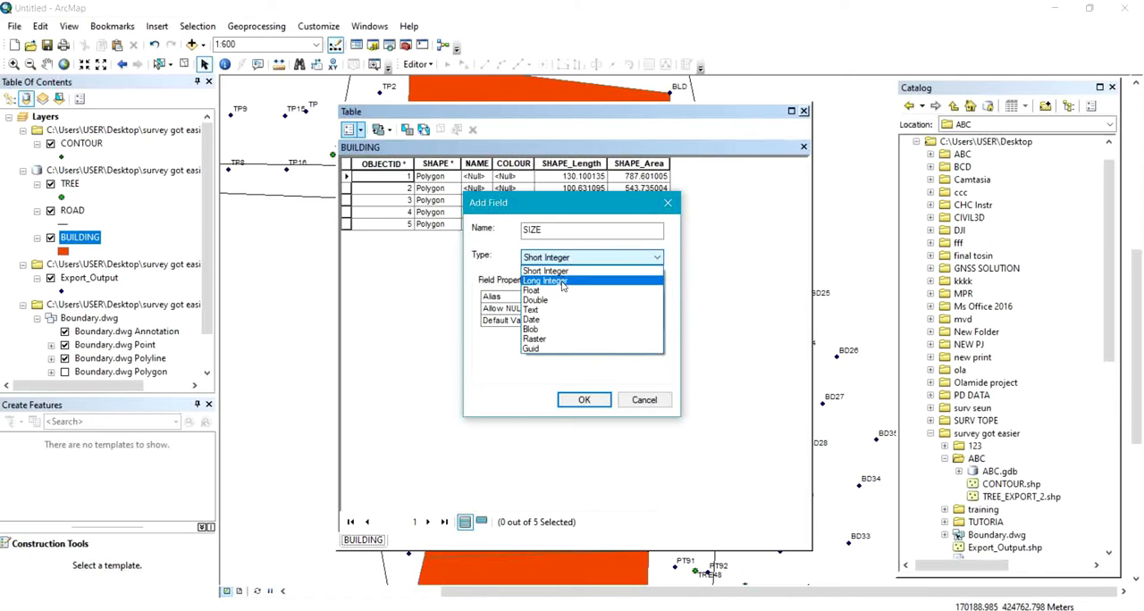
{"action": "left_click", "coordinate": [562, 283]}
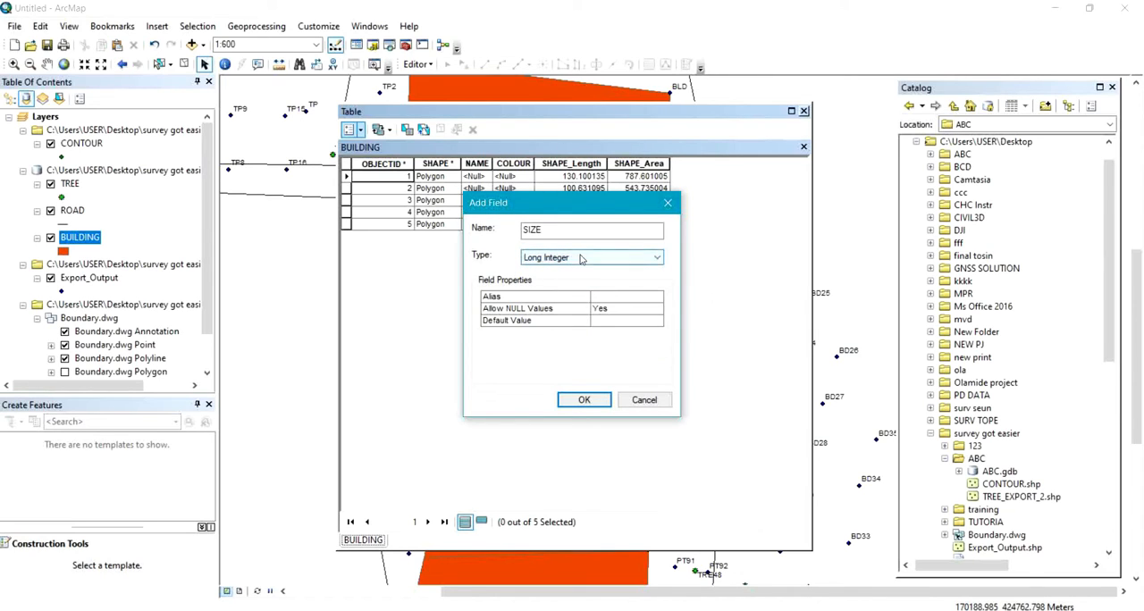
{"action": "left_click", "coordinate": [576, 401]}
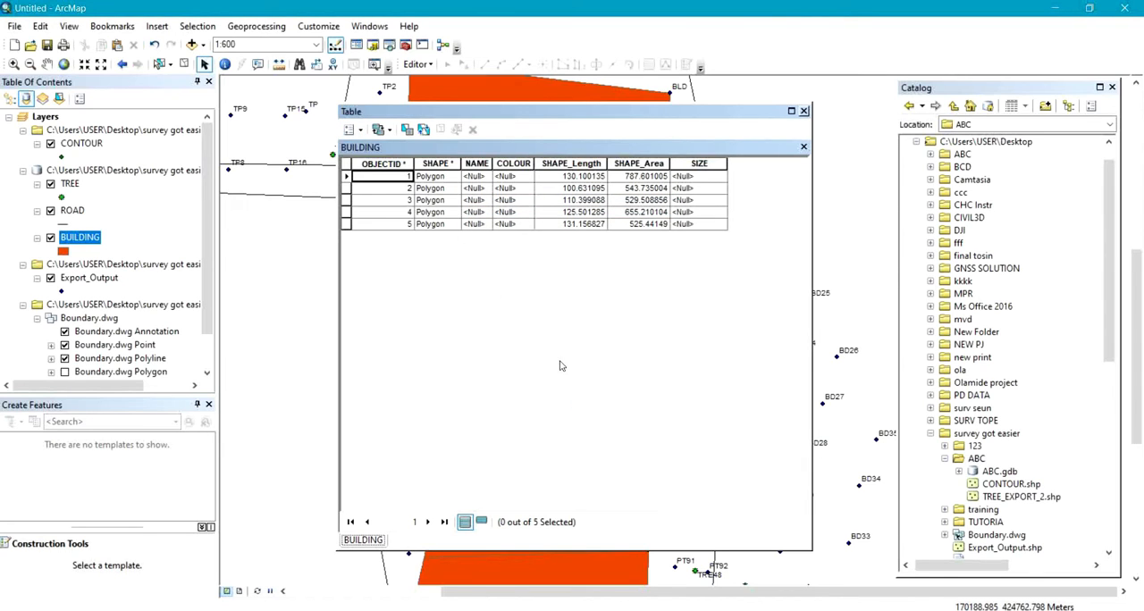
Start an editing session on the BUILDING layer and move its attribute table aside to uncover the map.
{"action": "left_click_drag", "start_coordinate": [599, 114], "coordinate": [688, 147]}
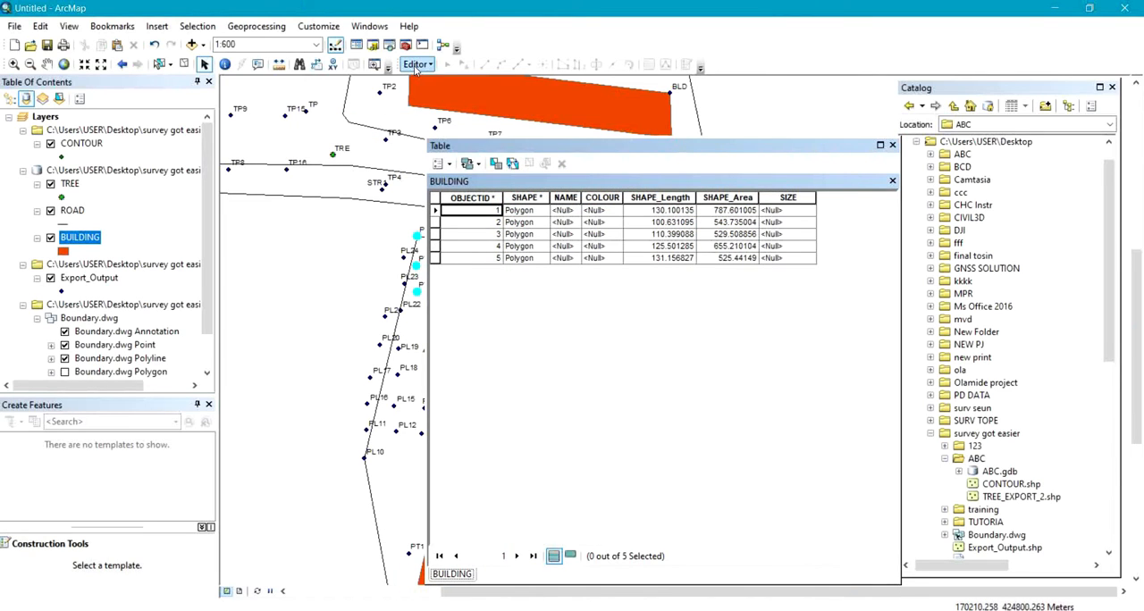
{"action": "right_click", "coordinate": [64, 237]}
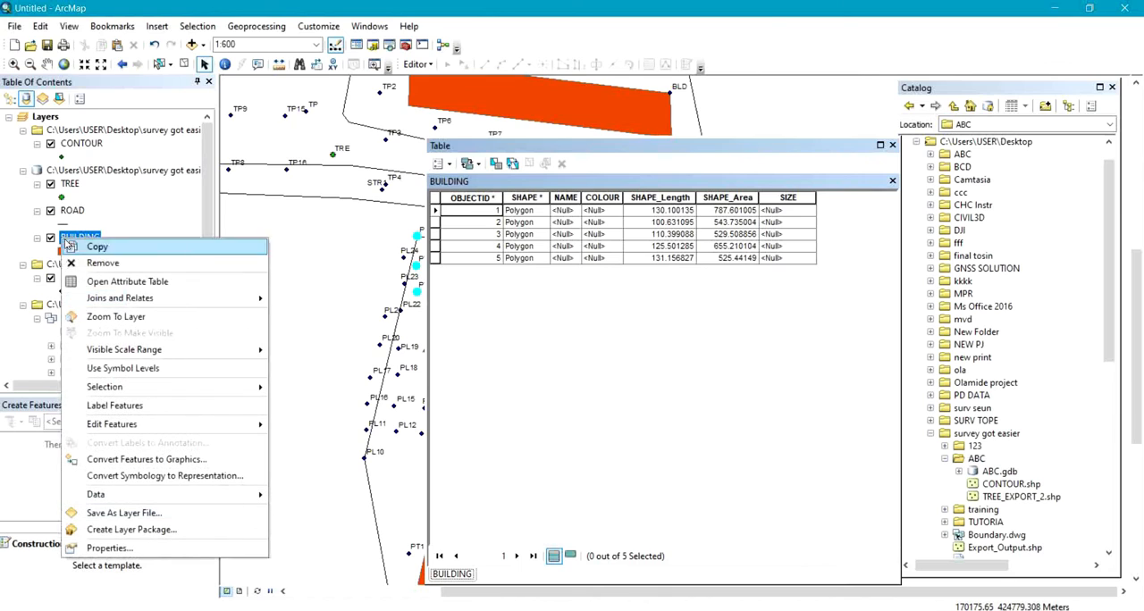
{"action": "mouse_move", "coordinate": [273, 429]}
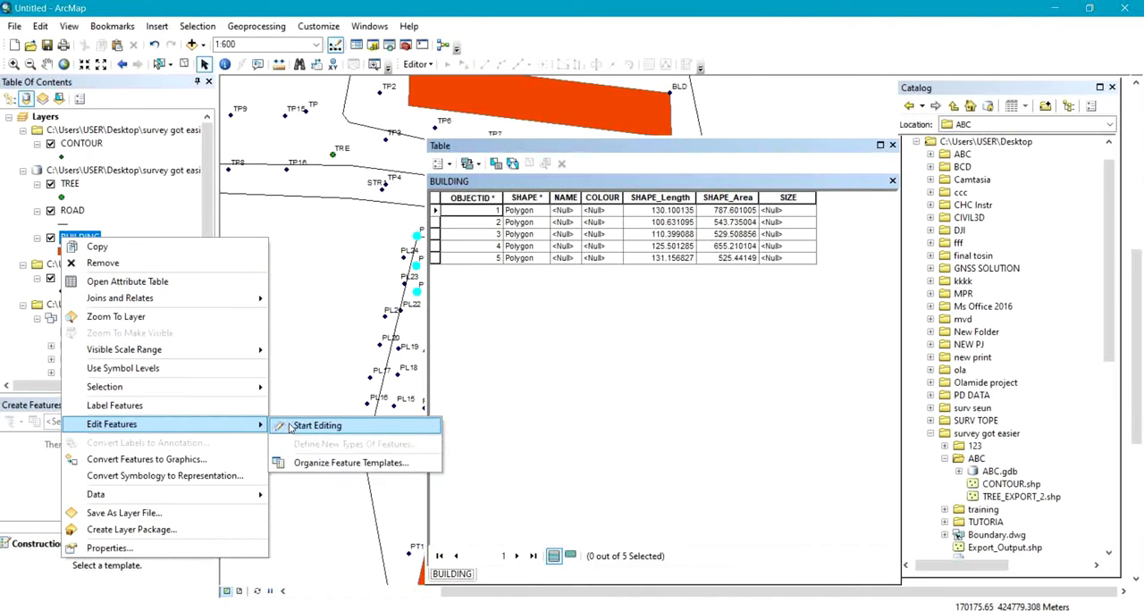
{"action": "left_click", "coordinate": [290, 428]}
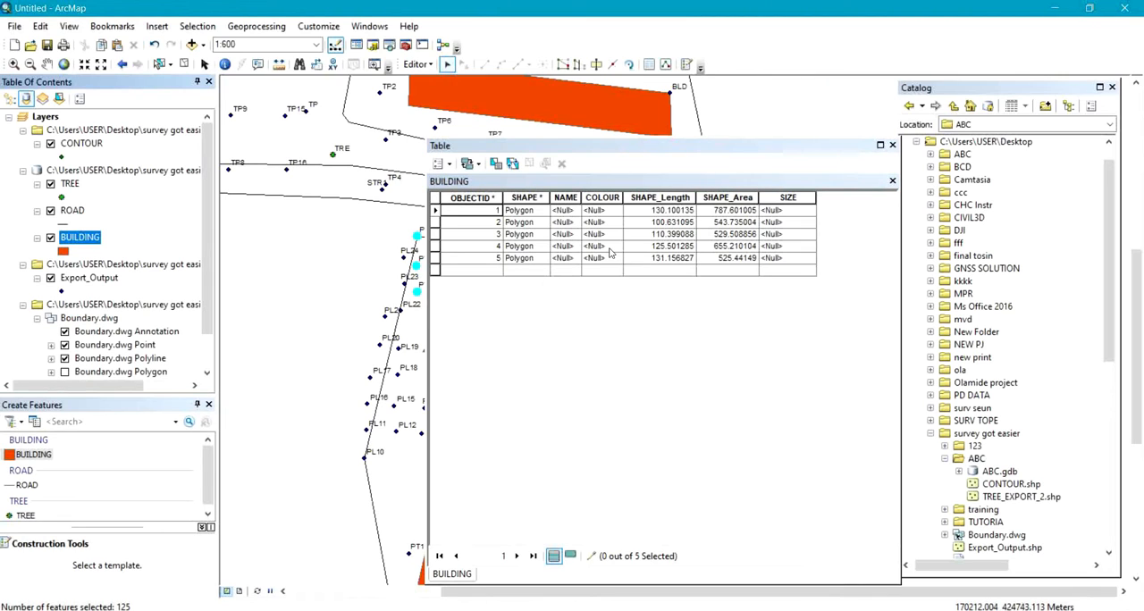
{"action": "left_click_drag", "start_coordinate": [683, 151], "coordinate": [762, 204]}
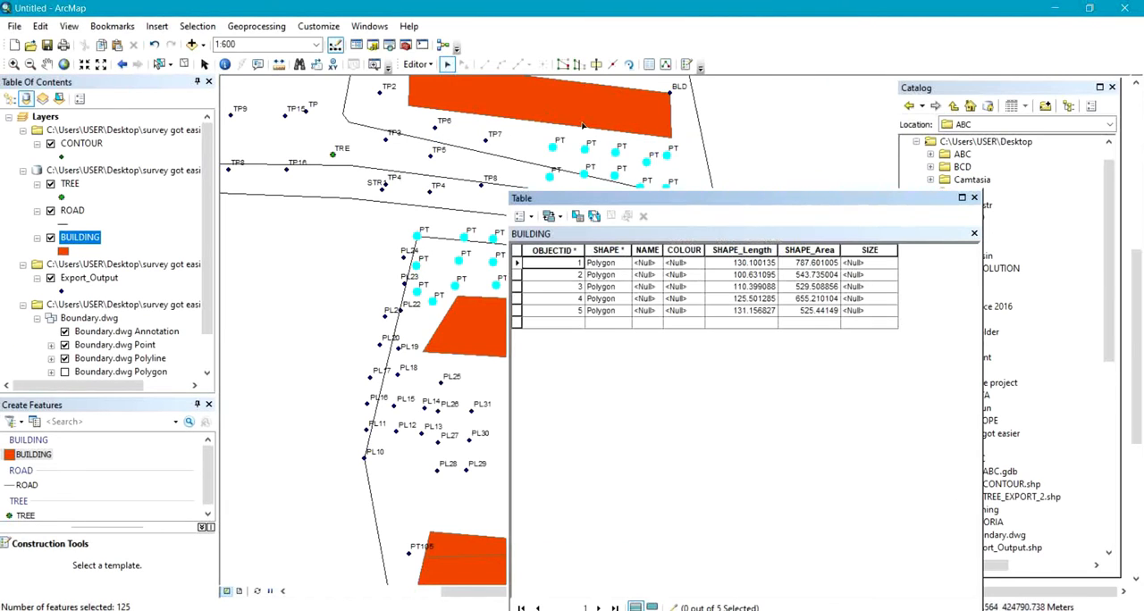
Select the building polygon north of the road on the map and set its NAME to STORE.
{"action": "left_click_drag", "start_coordinate": [583, 127], "coordinate": [424, 262]}
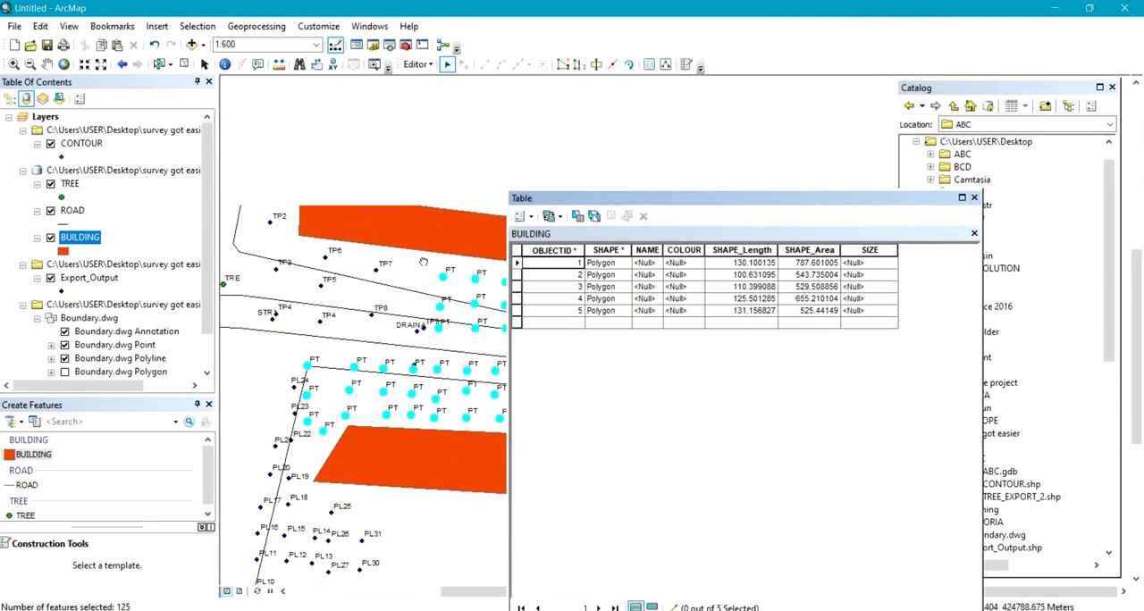
{"action": "left_click", "coordinate": [376, 222]}
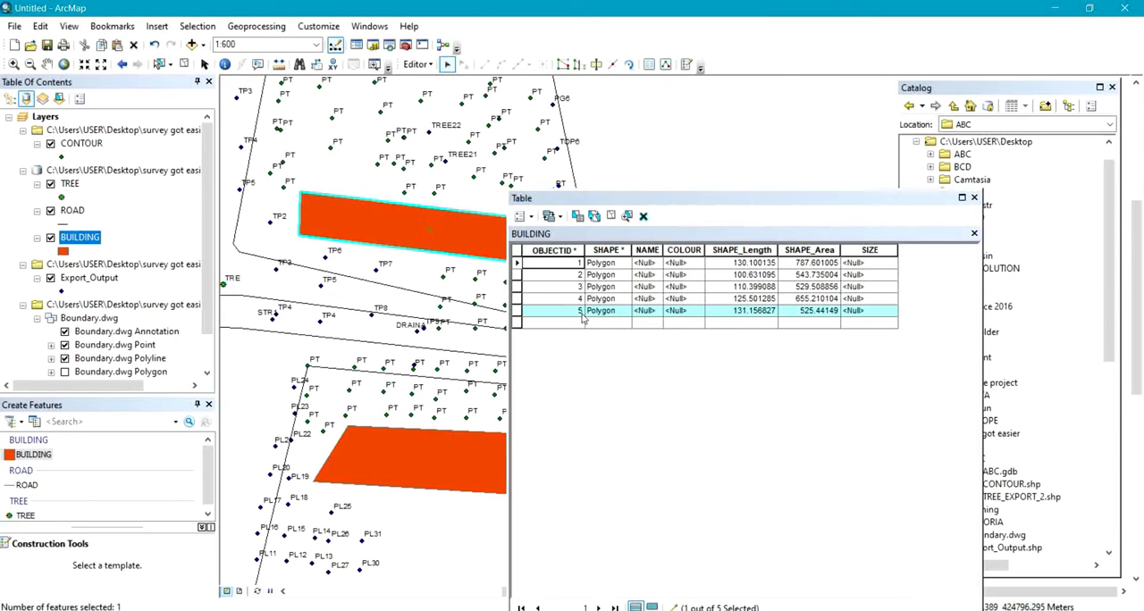
{"action": "left_click", "coordinate": [647, 313]}
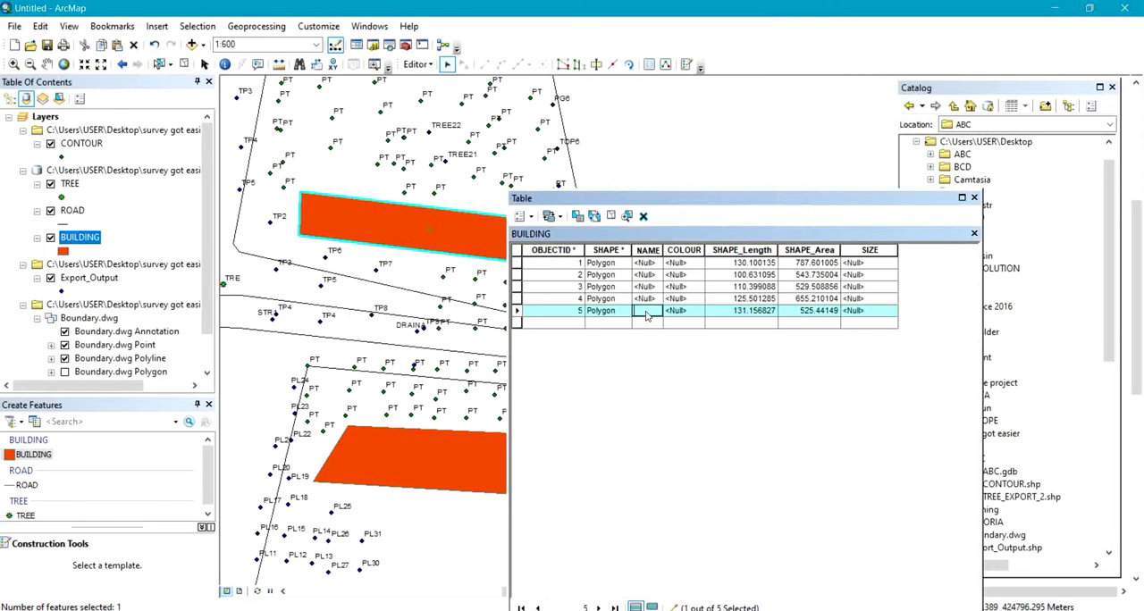
{"action": "type", "text": "S"}
{"action": "key", "text": "Return"}
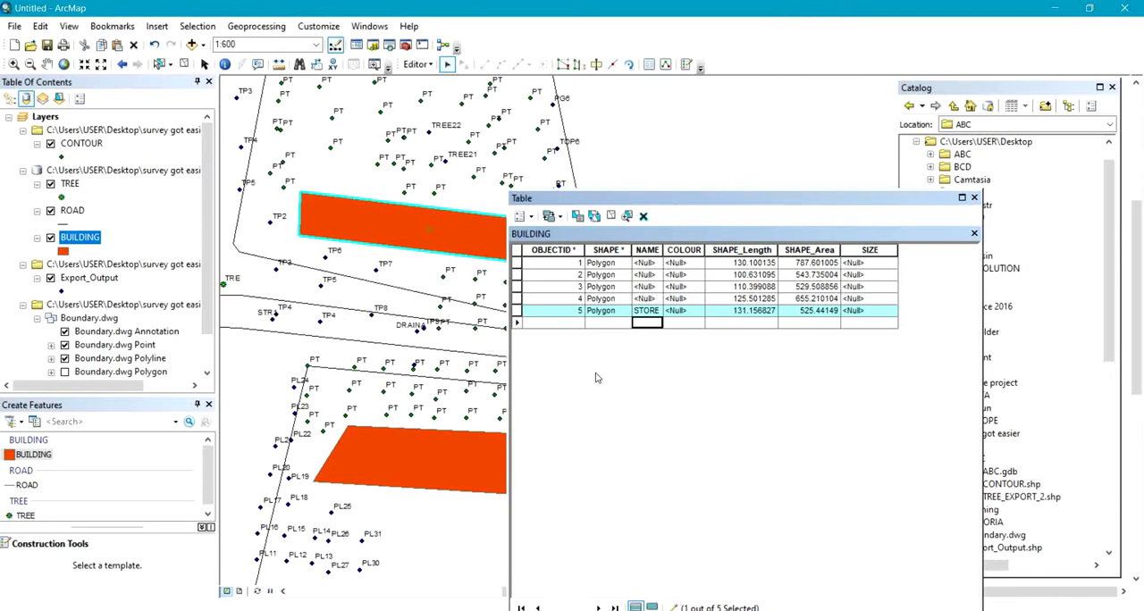
Step through the BUILDING records to match them to the map and set the NAME of record 3 to OFFICE 1.
{"action": "left_click", "coordinate": [518, 299]}
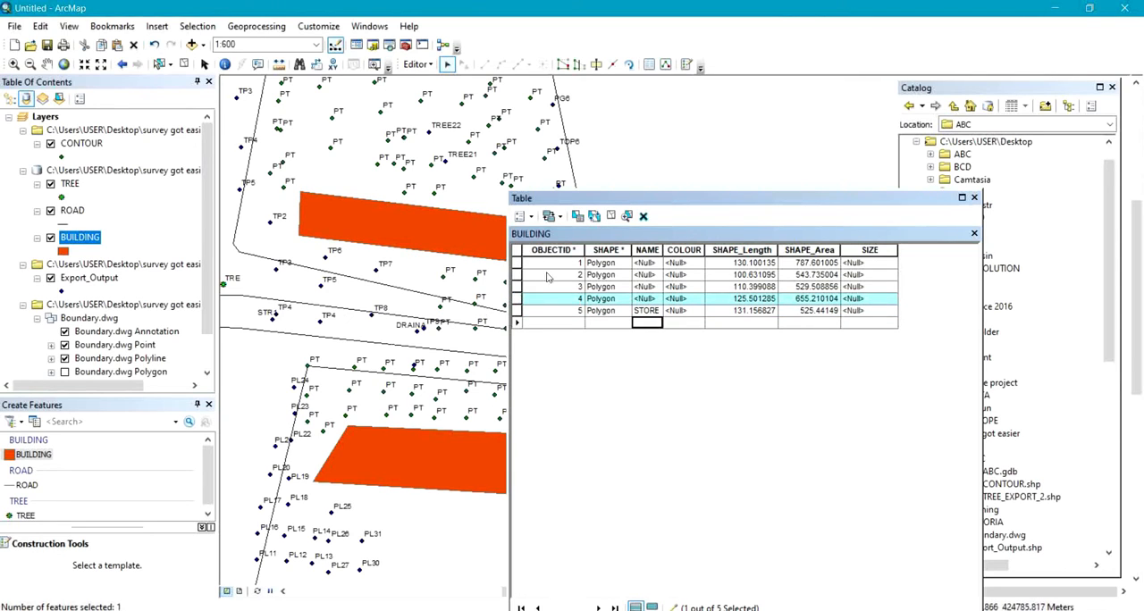
{"action": "left_click", "coordinate": [517, 263]}
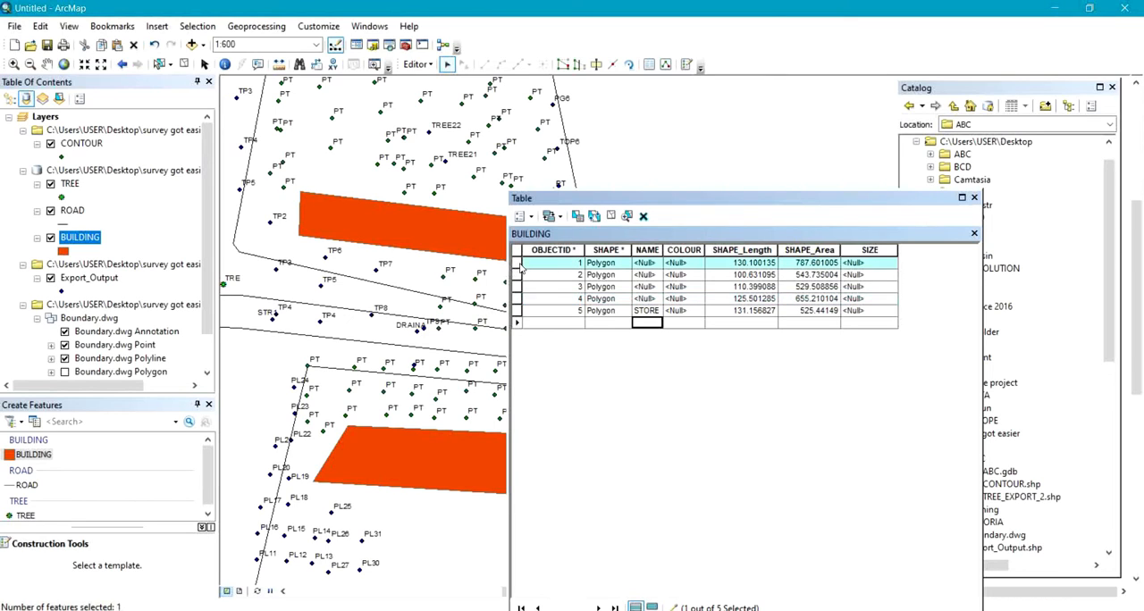
{"action": "left_click", "coordinate": [517, 274]}
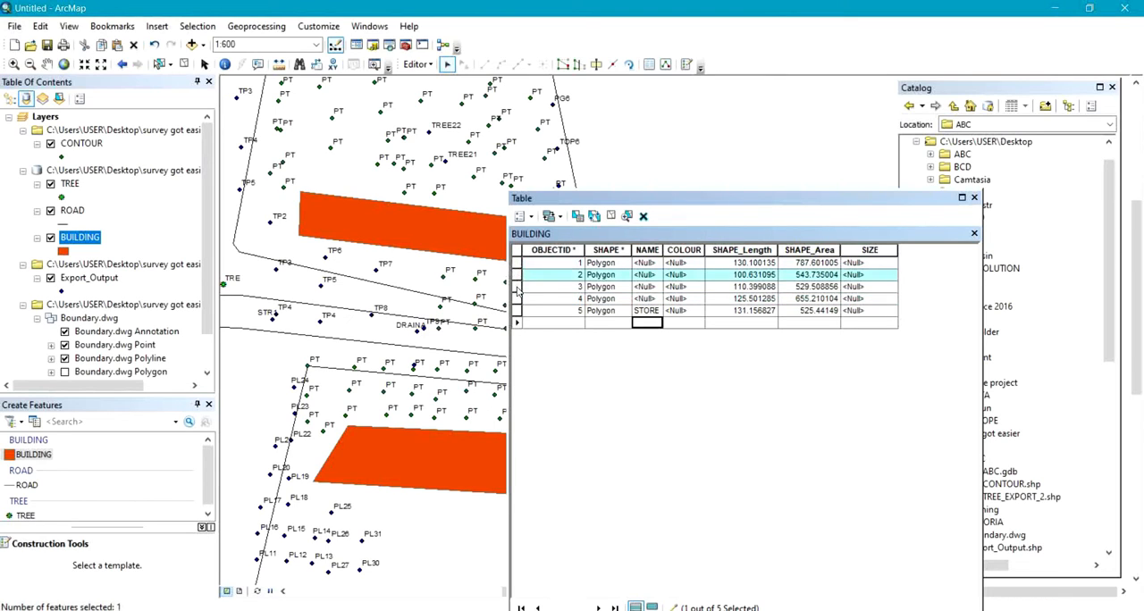
{"action": "left_click", "coordinate": [516, 287]}
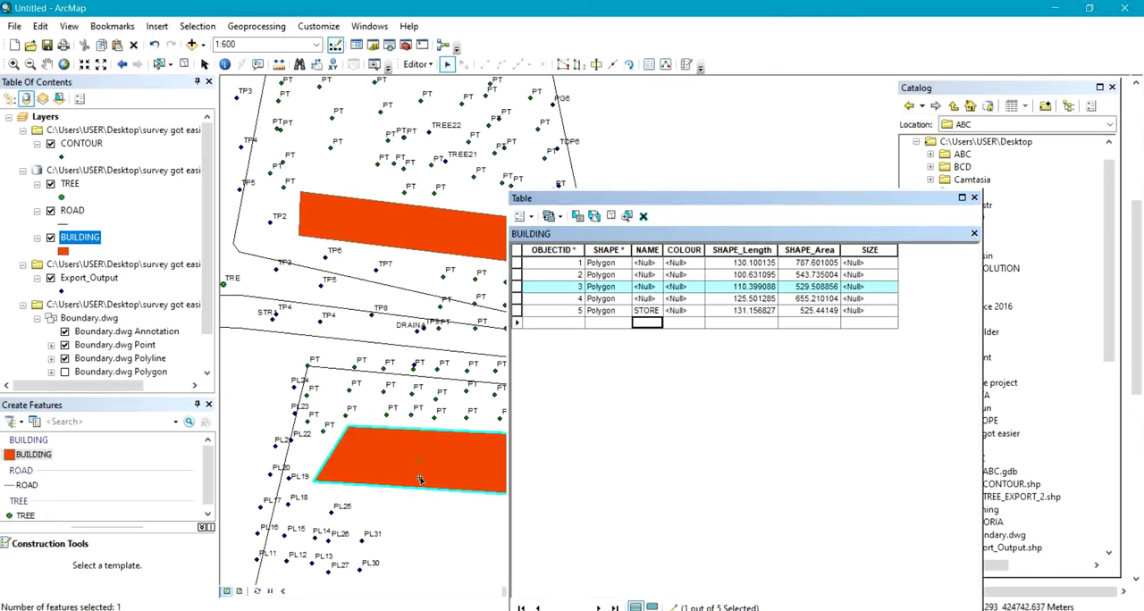
{"action": "left_click", "coordinate": [643, 287]}
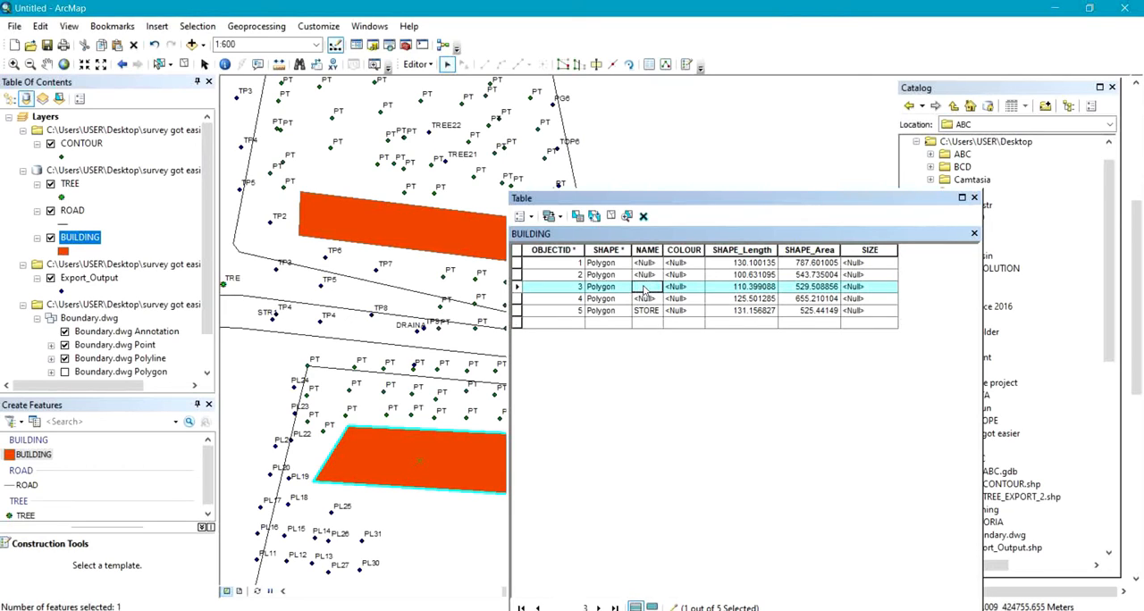
{"action": "type", "text": "OFFICE 1"}
Select BUILDING record 4, locate its polygon on the map and set its NAME to SUG BLD.
{"action": "left_click", "coordinate": [517, 298]}
{"action": "left_click_drag", "start_coordinate": [381, 384], "coordinate": [320, 107]}
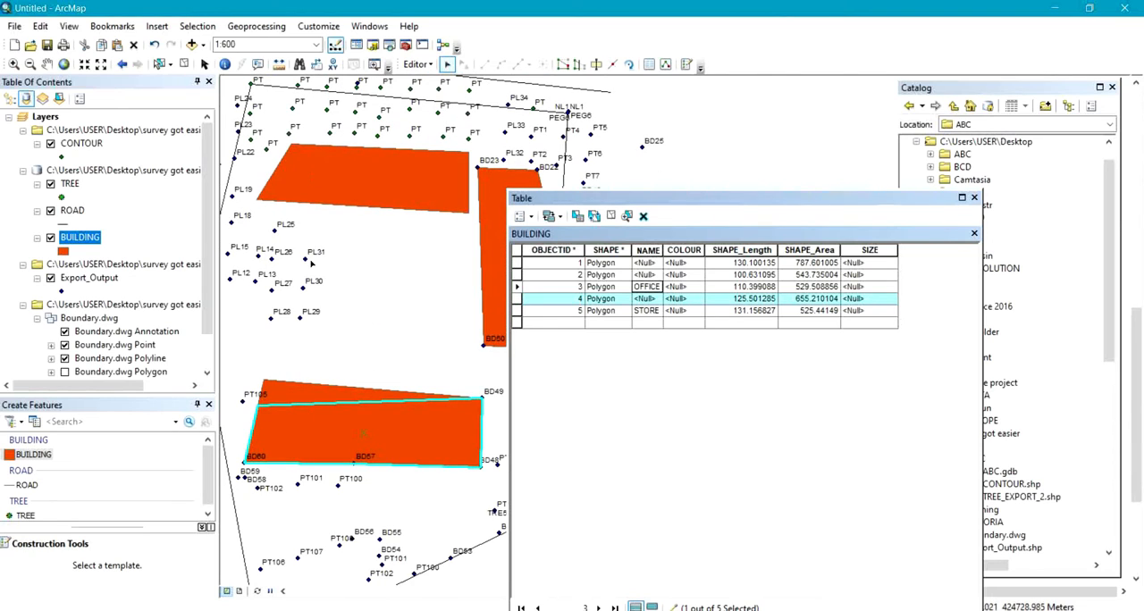
{"action": "left_click", "coordinate": [648, 299]}
{"action": "type", "text": "SUG B"}
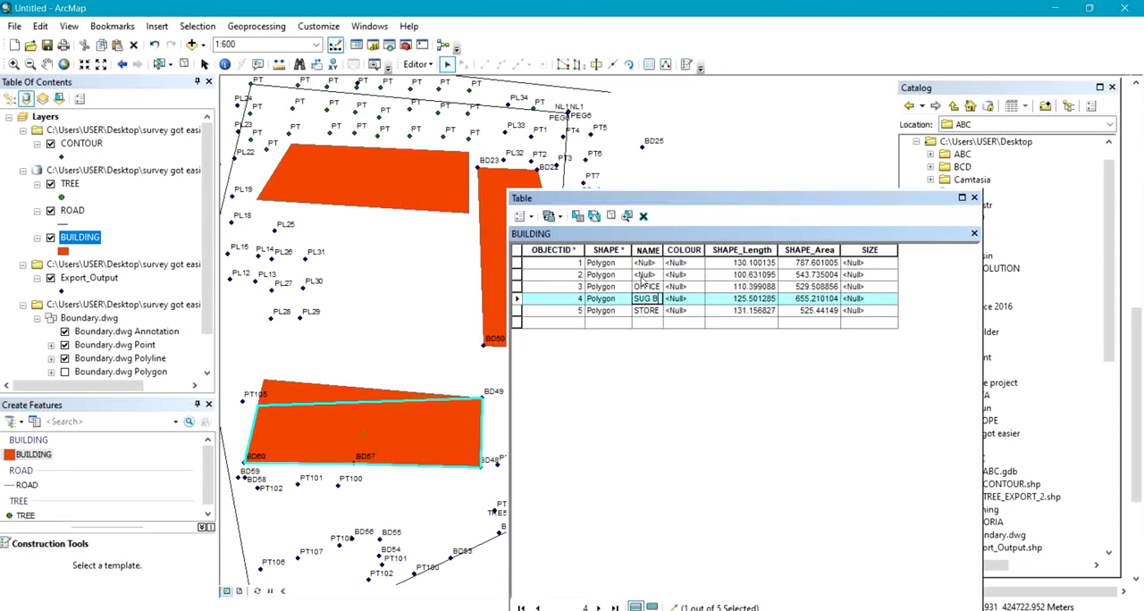
{"action": "type", "text": "LD"}
Select BUILDING record 2 and set its NAME to STORE 3.
{"action": "left_click", "coordinate": [519, 274]}
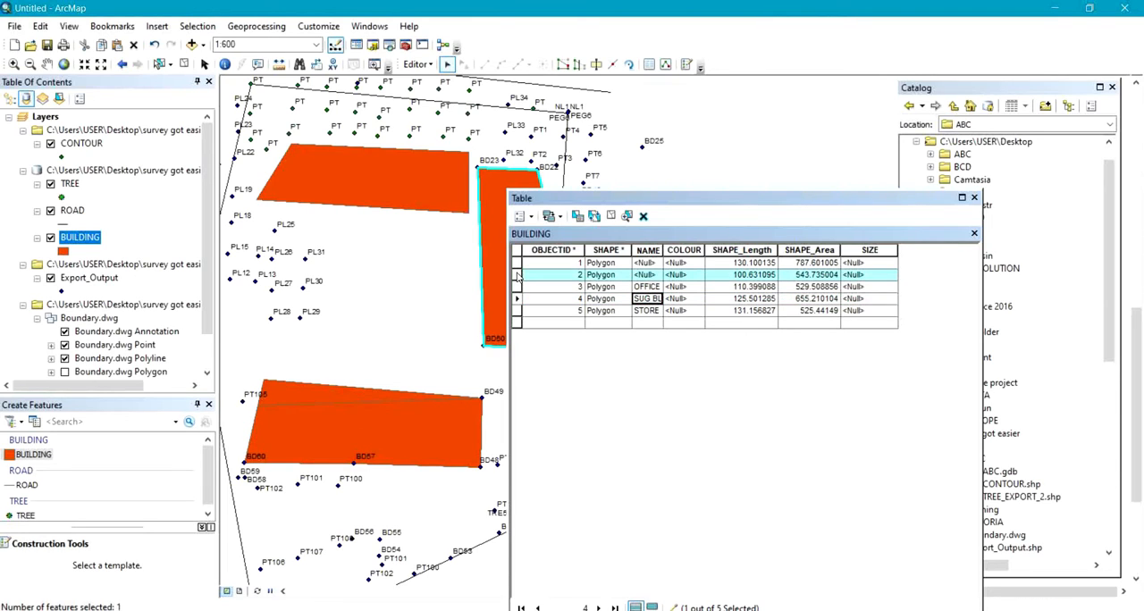
{"action": "left_click", "coordinate": [652, 275]}
{"action": "type", "text": "STORE"}
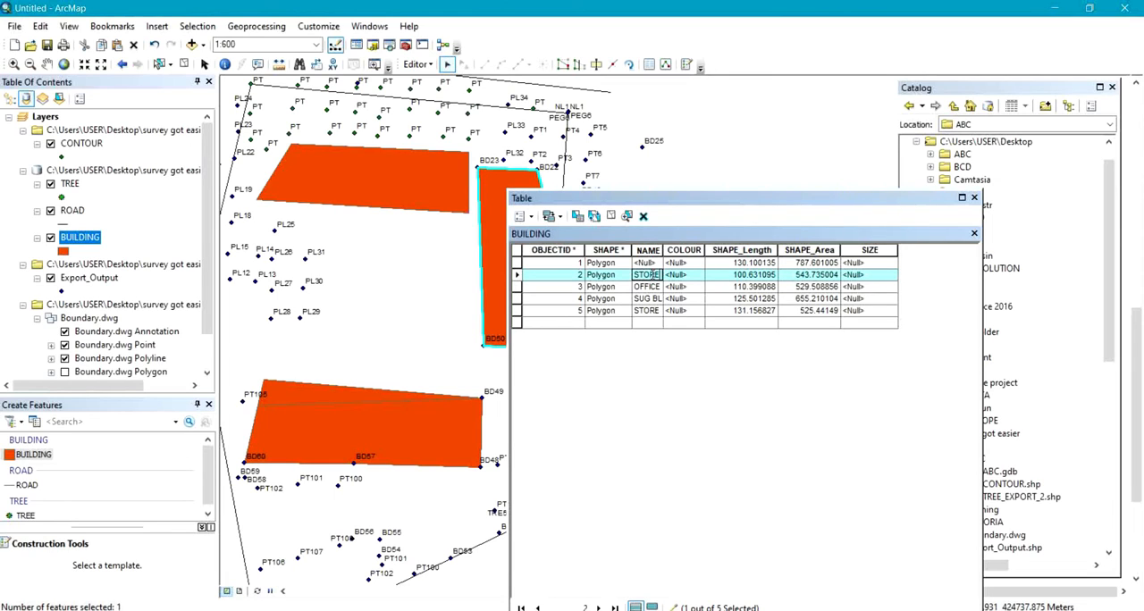
{"action": "type", "text": " 3"}
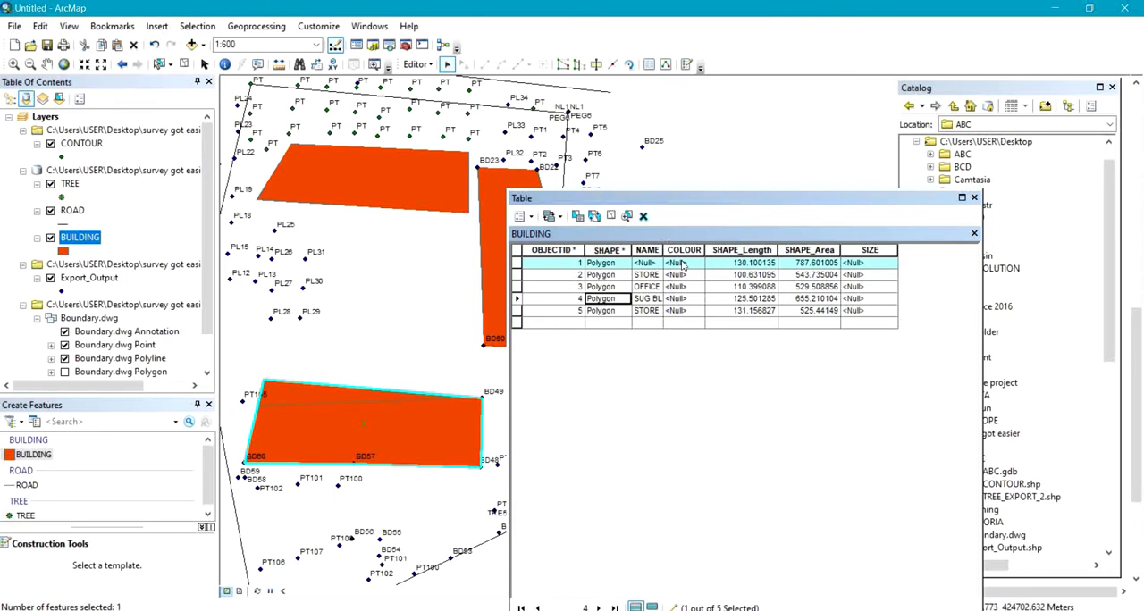
{"action": "left_click", "coordinate": [683, 263]}
{"action": "left_click", "coordinate": [683, 263]}
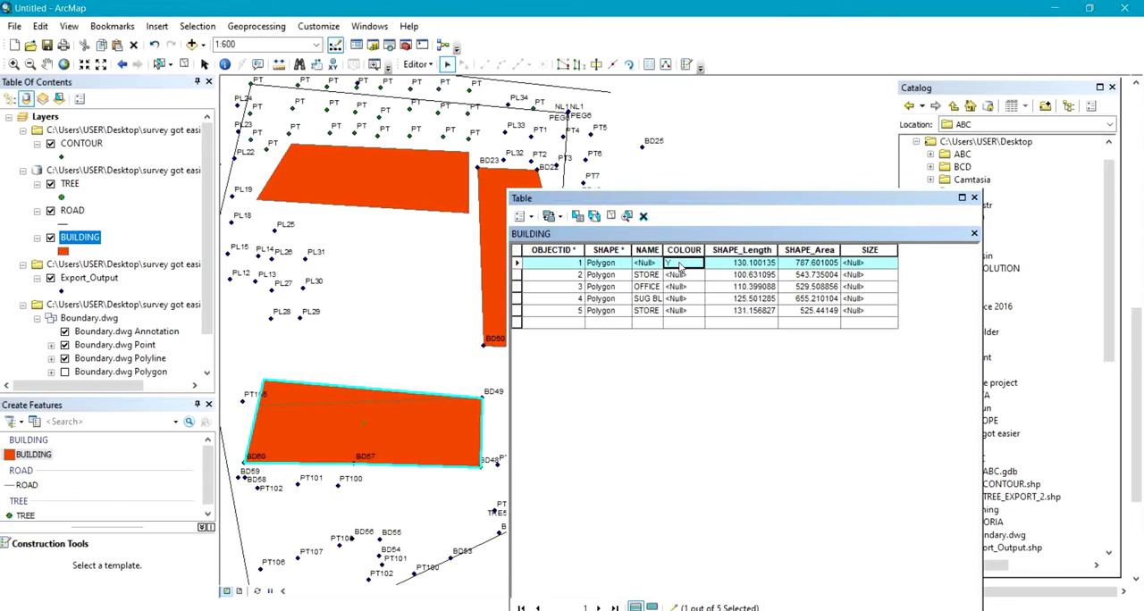
{"action": "left_click", "coordinate": [681, 262]}
Set the COLOUR of BUILDING records 2 to 5 to YELLOW, BLUE, RED and GREEN, in that order.
{"action": "left_click", "coordinate": [678, 275]}
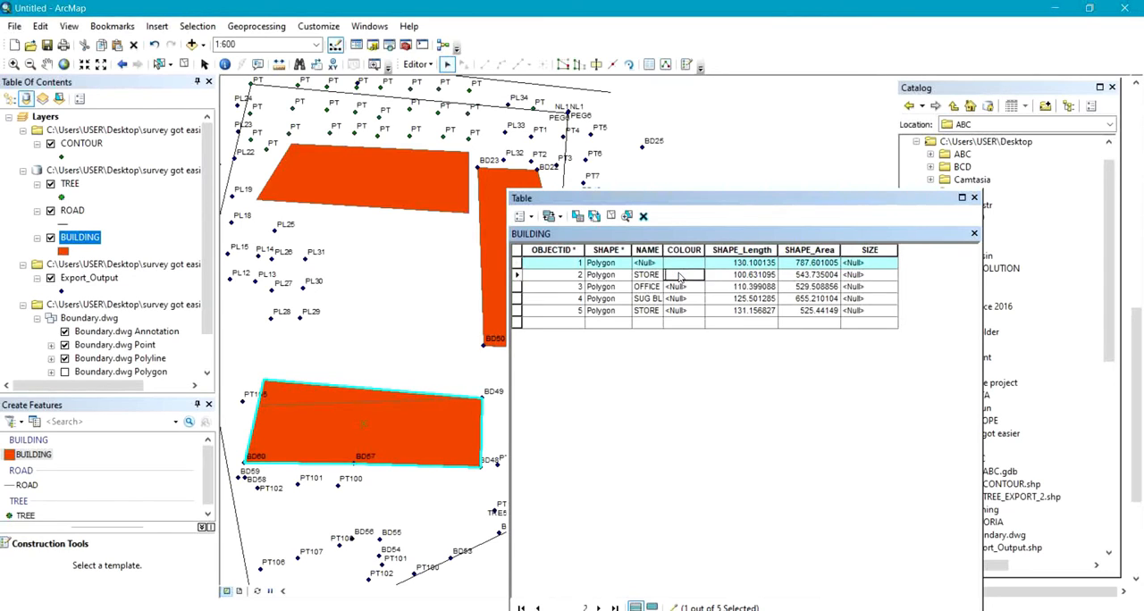
{"action": "type", "text": "YELLOW"}
{"action": "left_click", "coordinate": [684, 287]}
{"action": "type", "text": "BLUE"}
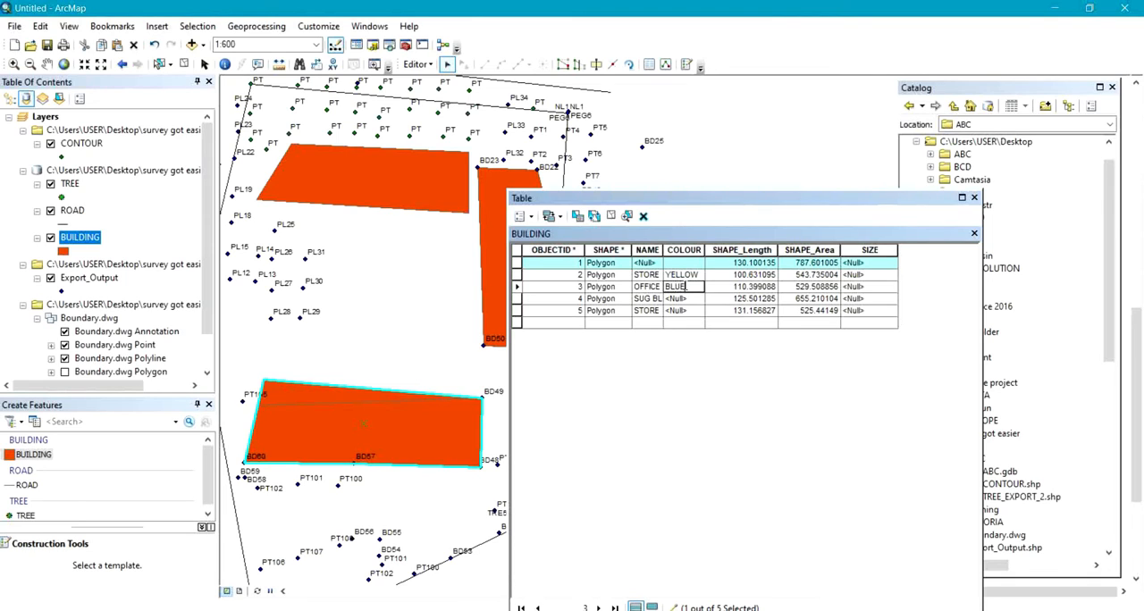
{"action": "left_click", "coordinate": [685, 300]}
{"action": "type", "text": "RED"}
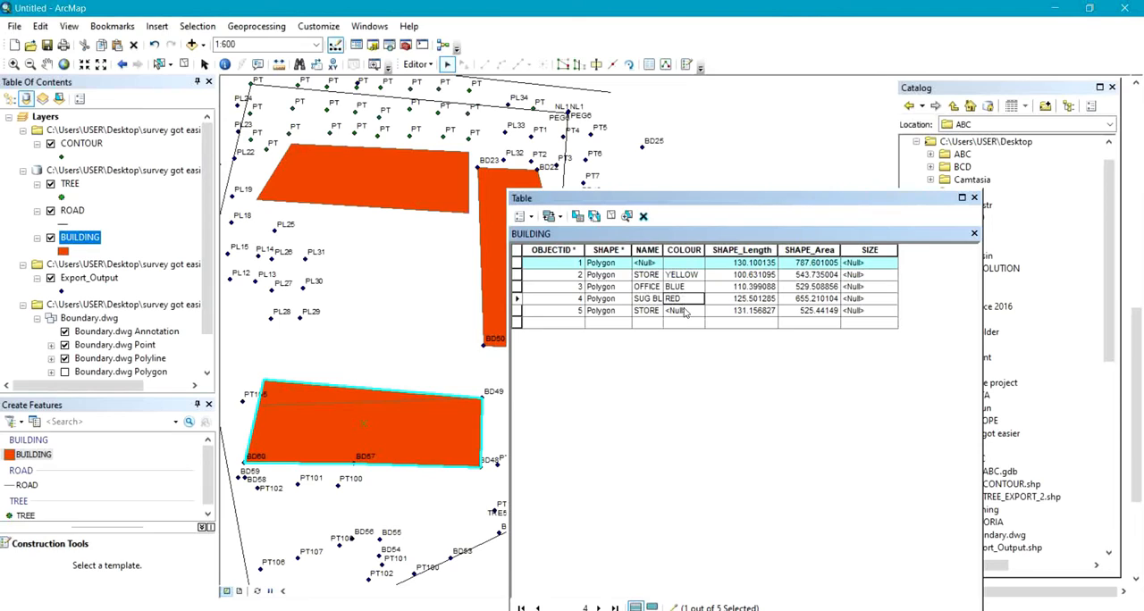
{"action": "left_click", "coordinate": [685, 311]}
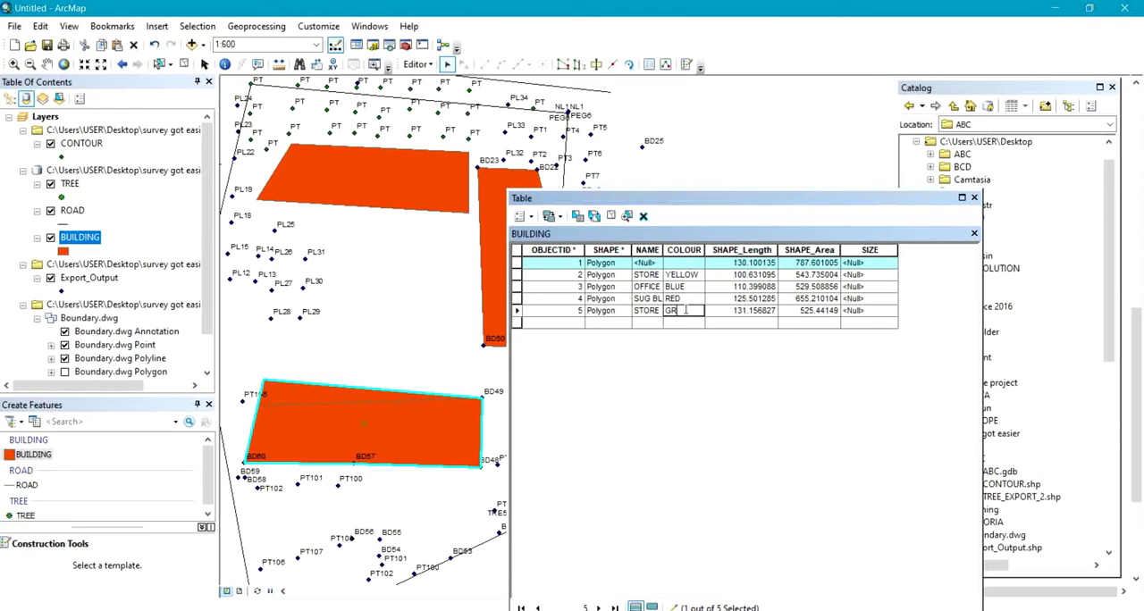
Set the SIZE of BUILDING records 2, 3 and 4 to 100, 110 and 125, in that order.
{"action": "left_click", "coordinate": [859, 276]}
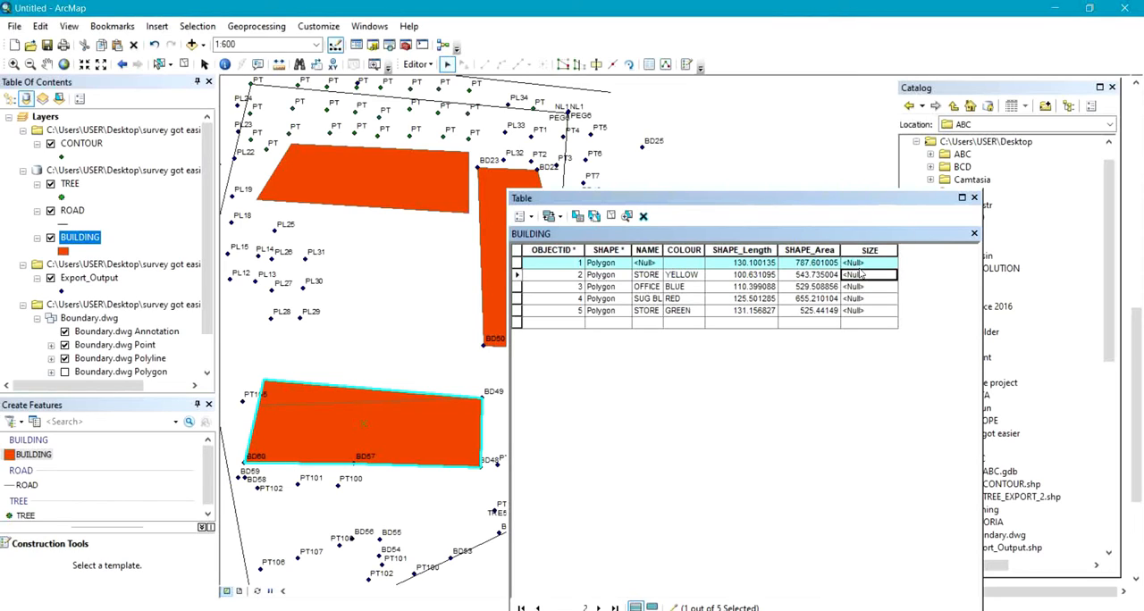
{"action": "left_click", "coordinate": [861, 276]}
{"action": "type", "text": "100"}
{"action": "left_click", "coordinate": [868, 288]}
{"action": "type", "text": "10"}
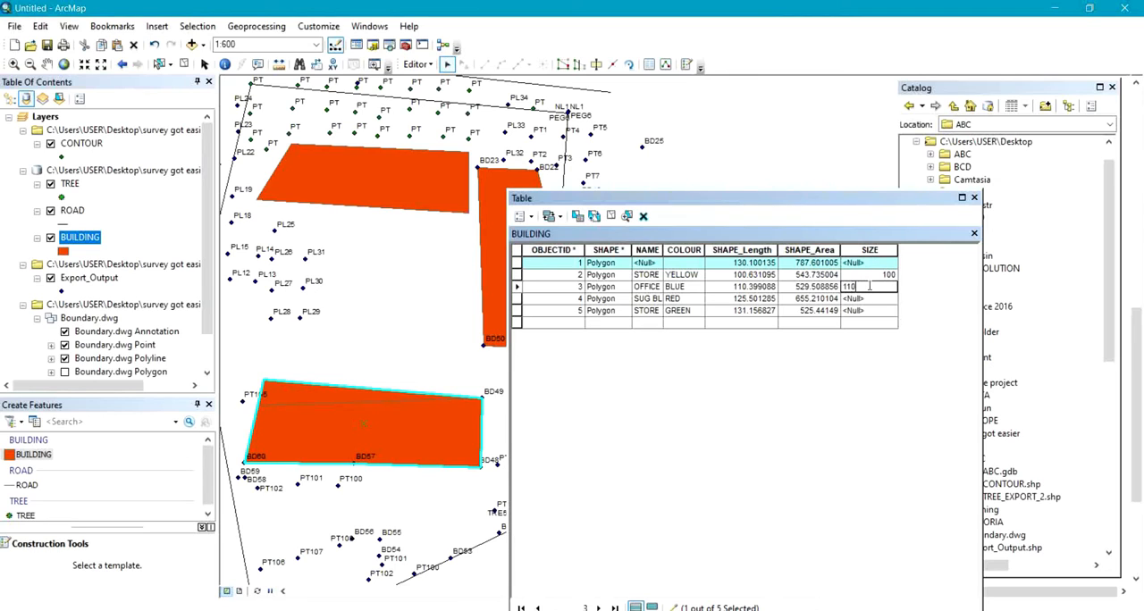
{"action": "type", "text": "10"}
{"action": "left_click", "coordinate": [871, 300]}
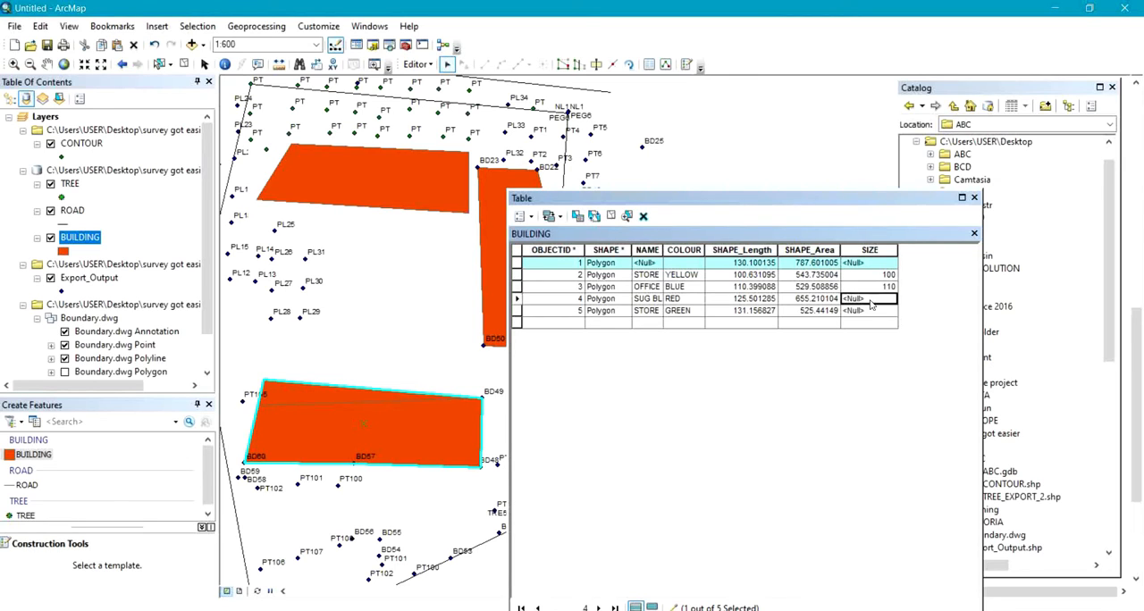
{"action": "type", "text": "125"}
Set the SIZE of BUILDING record 5 to 131 as a plain whole number and close the attribute table.
{"action": "left_click", "coordinate": [865, 312]}
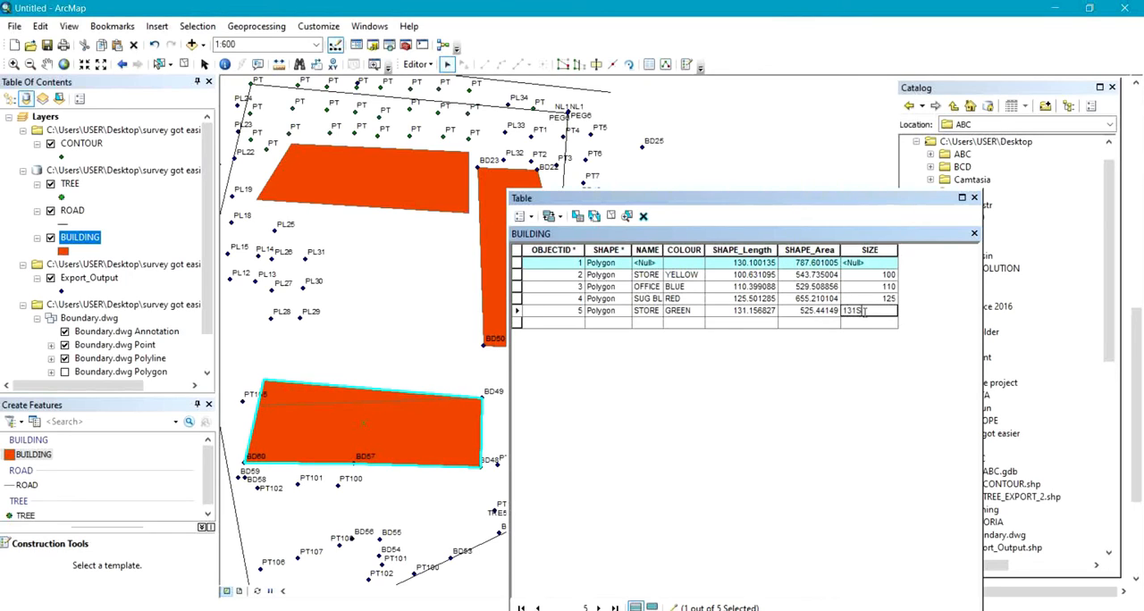
{"action": "type", "text": "131SQM"}
{"action": "key", "text": "Return"}
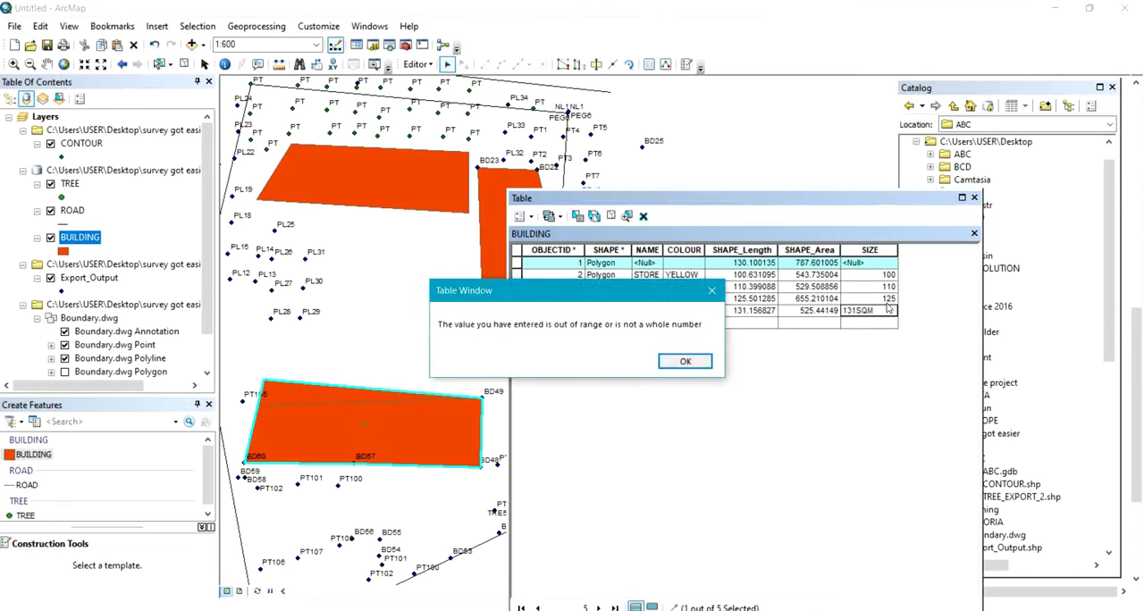
{"action": "left_click", "coordinate": [694, 364]}
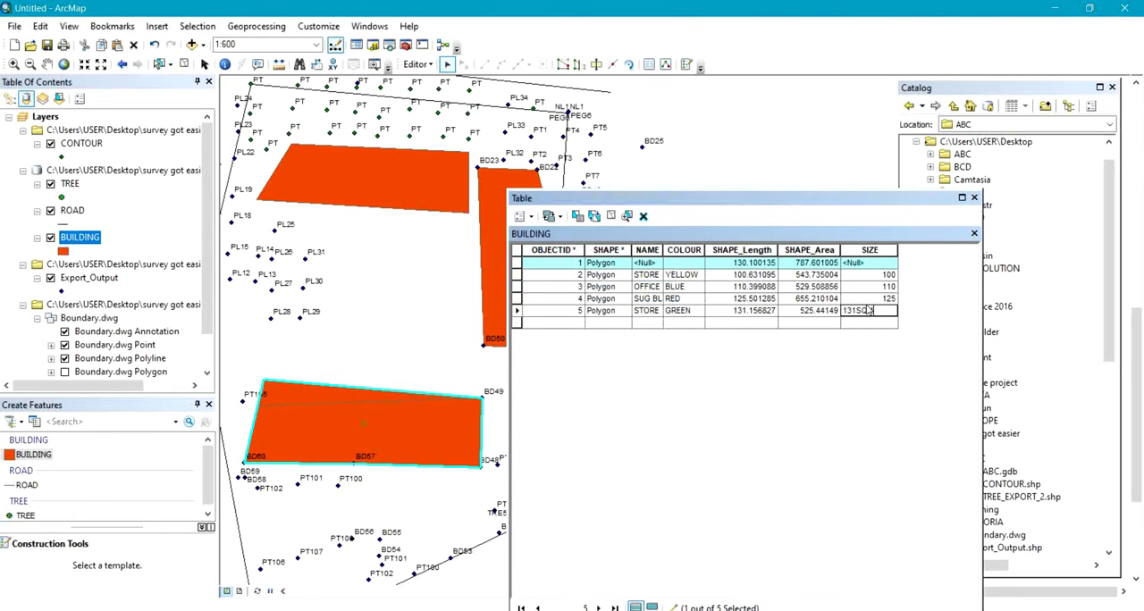
{"action": "key", "text": "BackSpace"}
{"action": "left_click", "coordinate": [877, 297]}
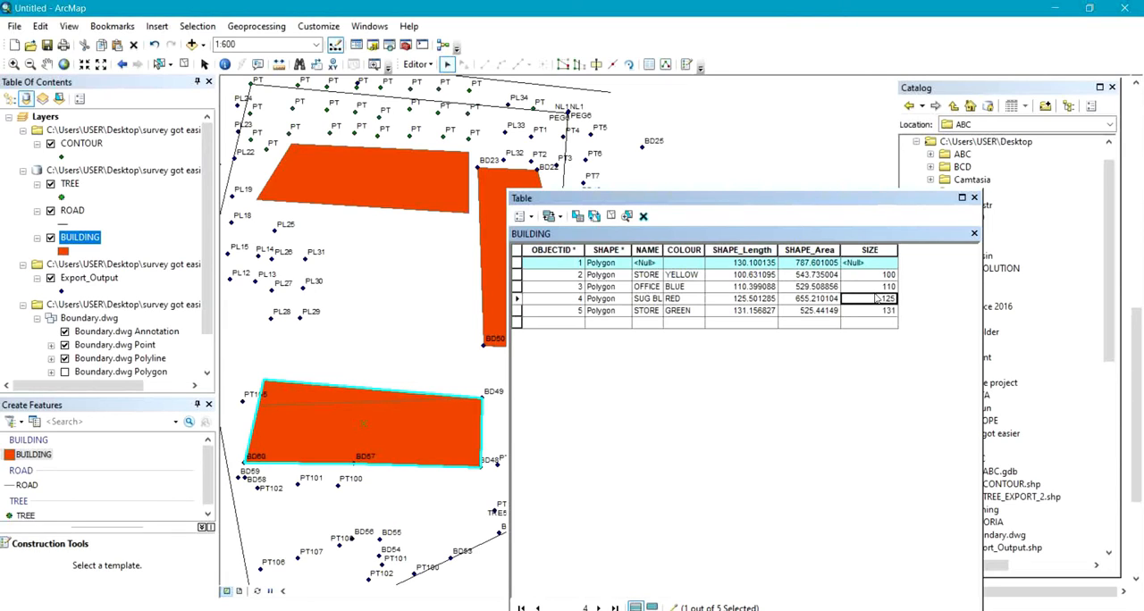
{"action": "right_click", "coordinate": [877, 298]}
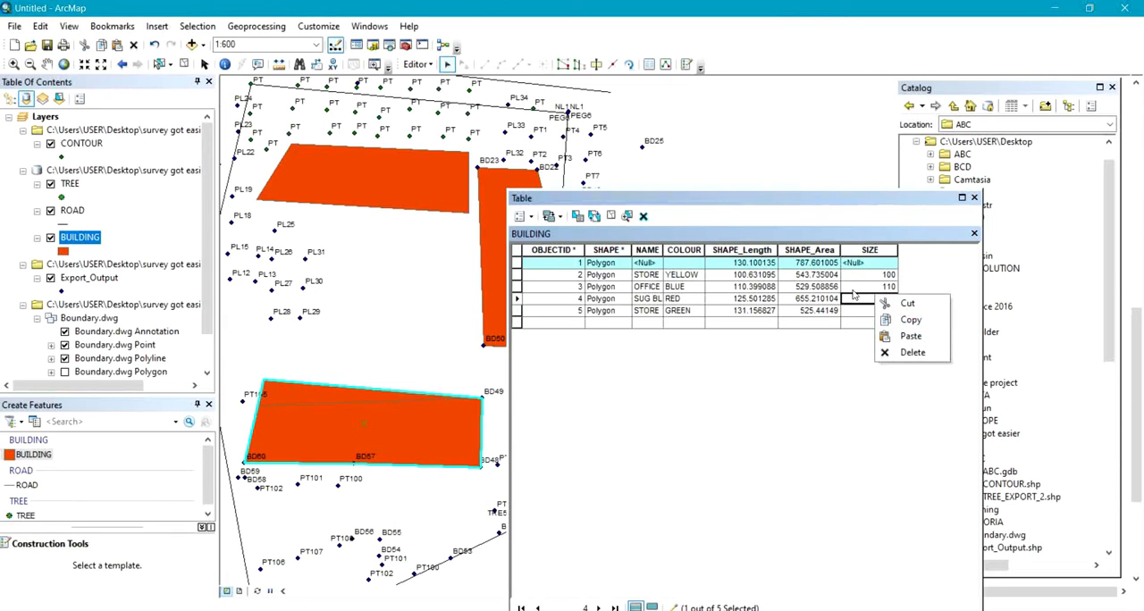
{"action": "left_click", "coordinate": [853, 290]}
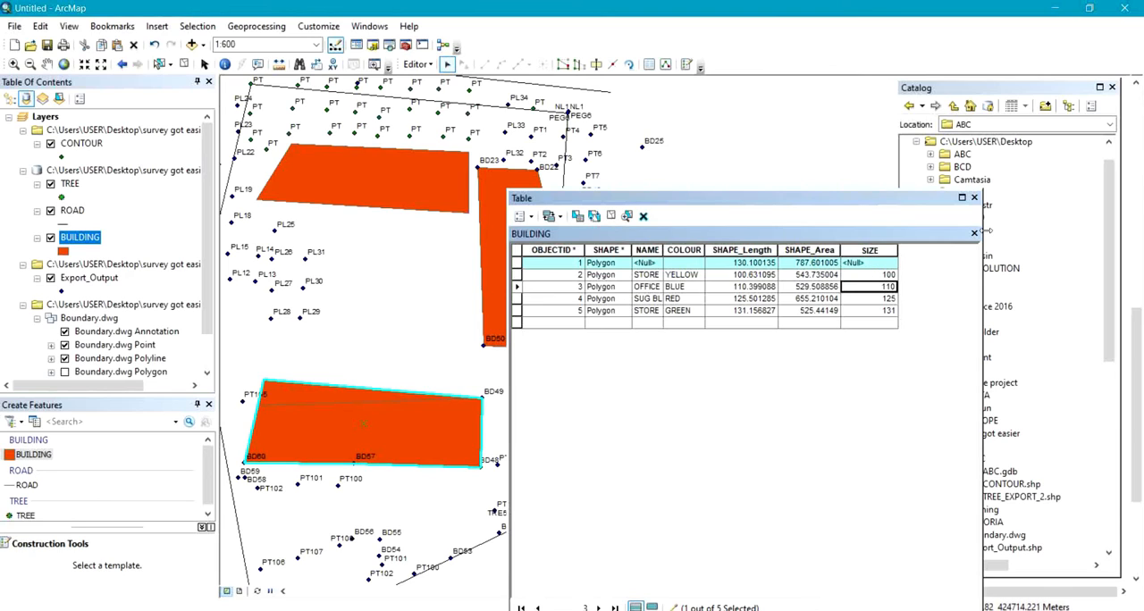
{"action": "left_click", "coordinate": [975, 199]}
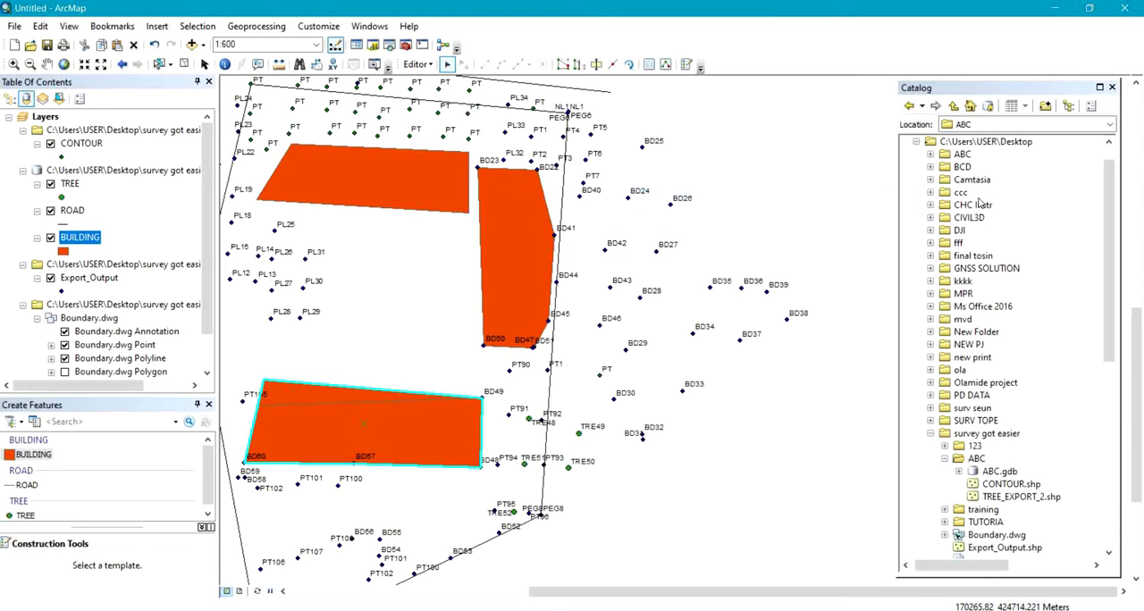
Turn on labels for the BUILDING layer using the NAME field.
{"action": "right_click", "coordinate": [75, 240]}
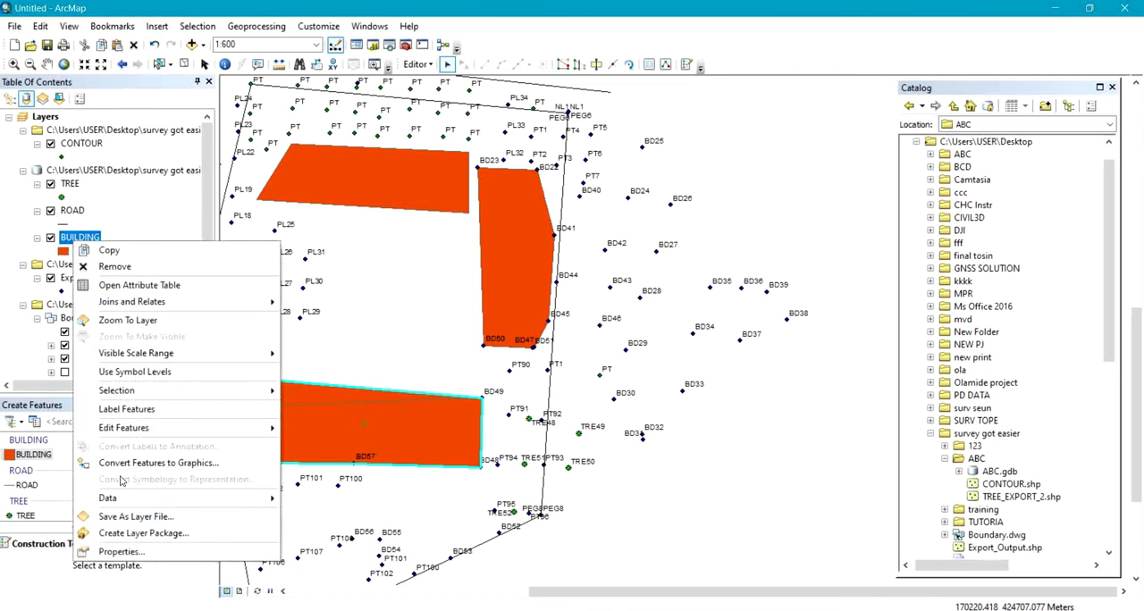
{"action": "left_click", "coordinate": [128, 550]}
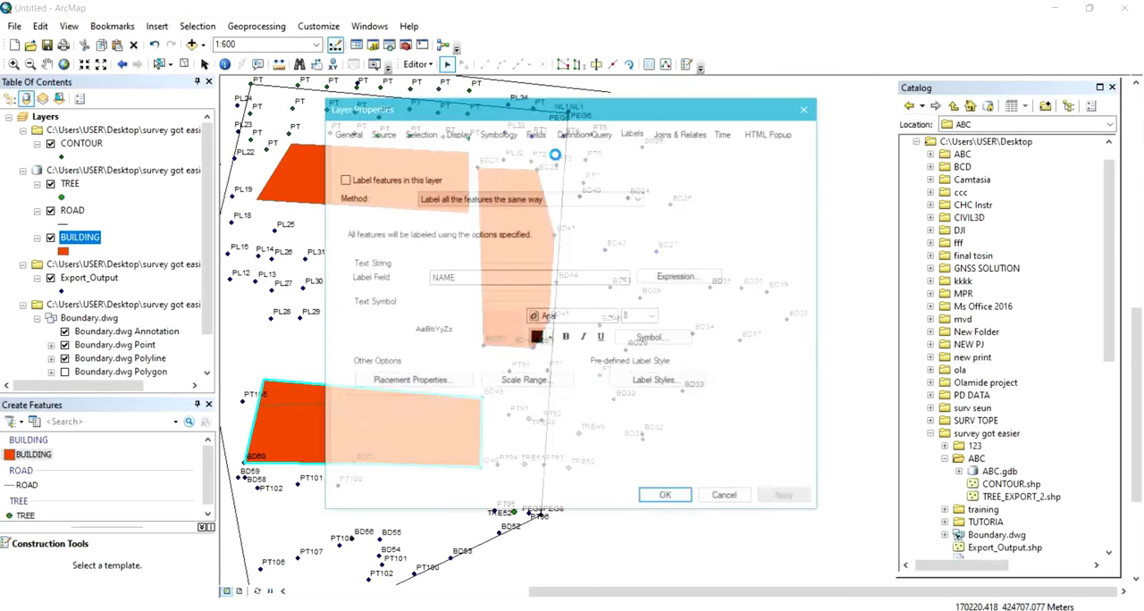
{"action": "left_click", "coordinate": [343, 178]}
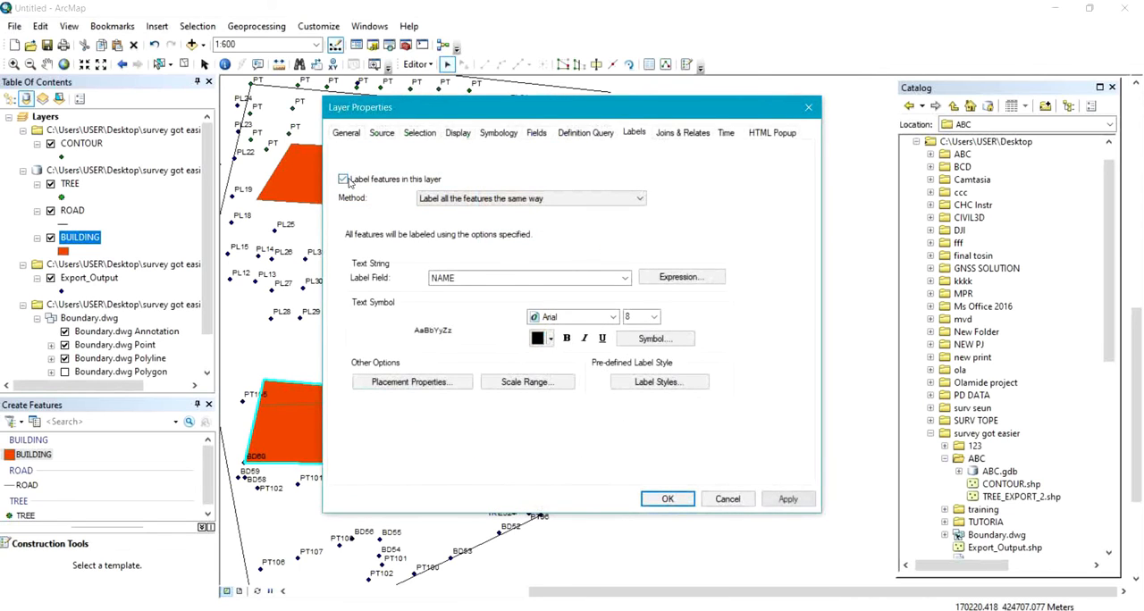
{"action": "left_click", "coordinate": [624, 279]}
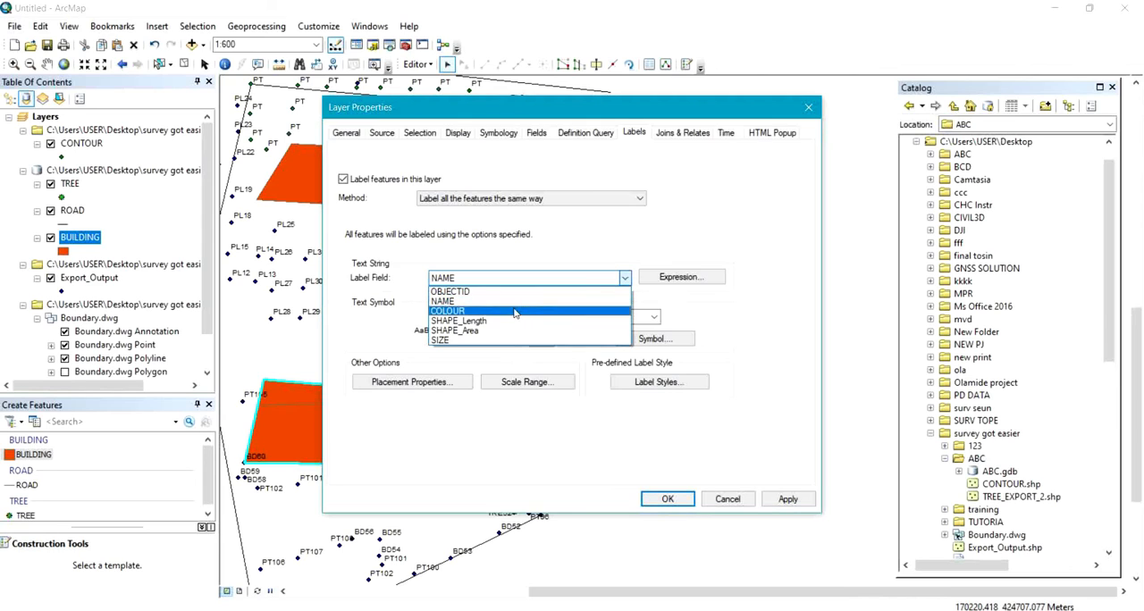
{"action": "left_click", "coordinate": [512, 303]}
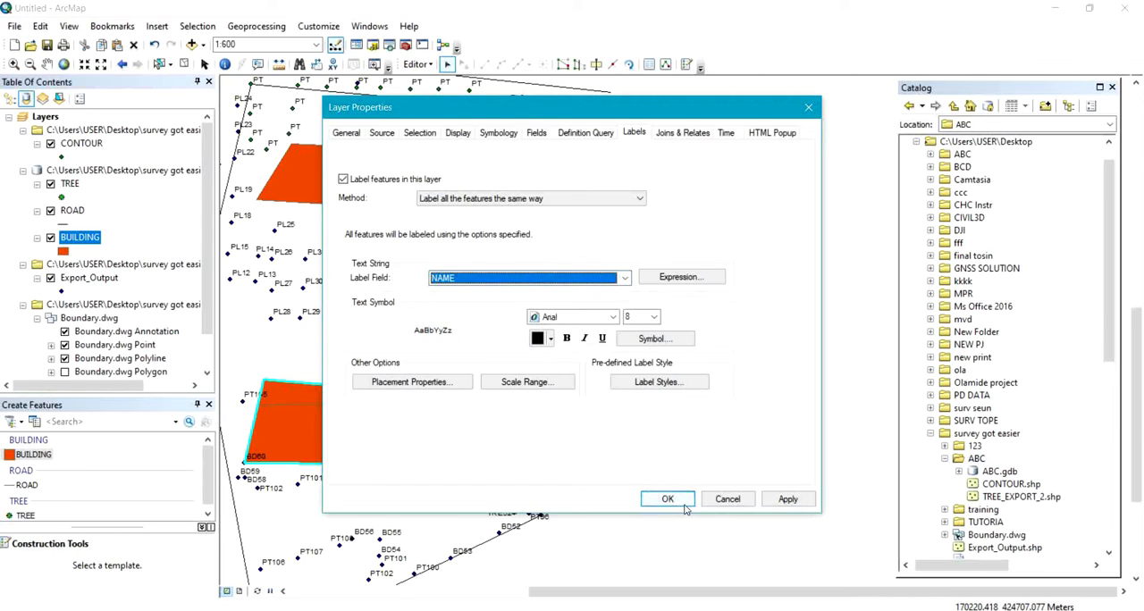
{"action": "left_click", "coordinate": [787, 498]}
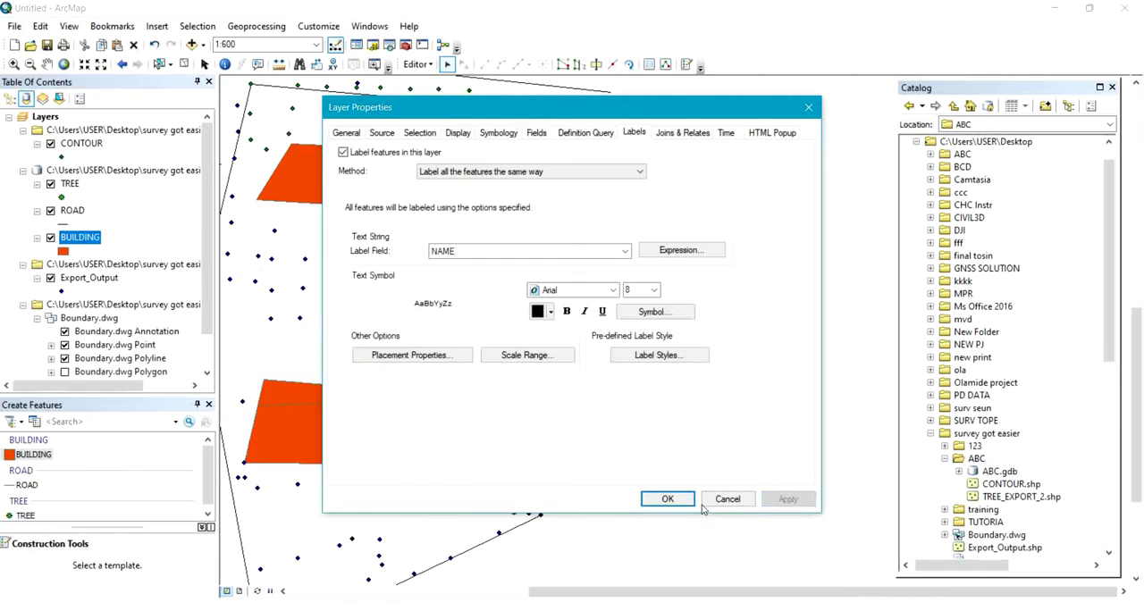
{"action": "left_click", "coordinate": [661, 499]}
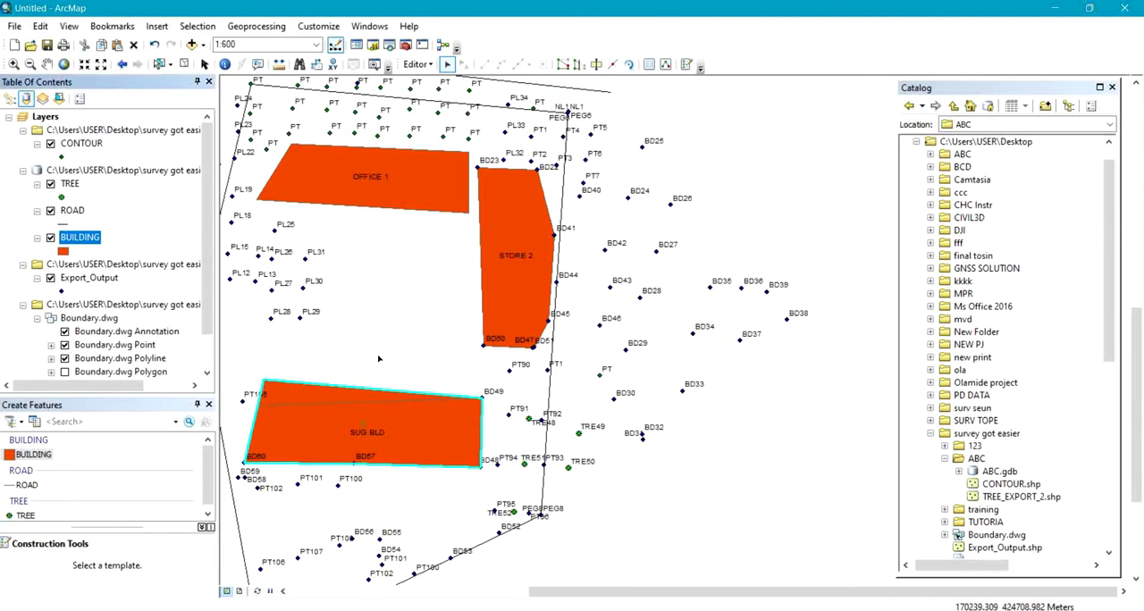
Examine the name labels on the building polygons across the site.
{"action": "left_click_drag", "start_coordinate": [379, 357], "coordinate": [524, 323]}
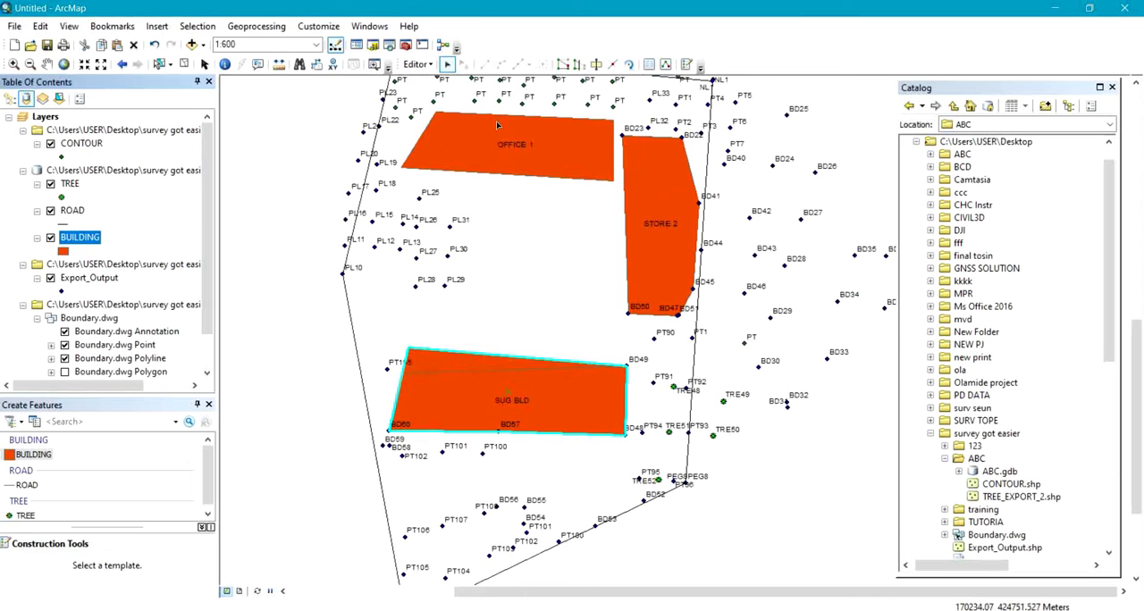
{"action": "left_click_drag", "start_coordinate": [496, 389], "coordinate": [480, 171]}
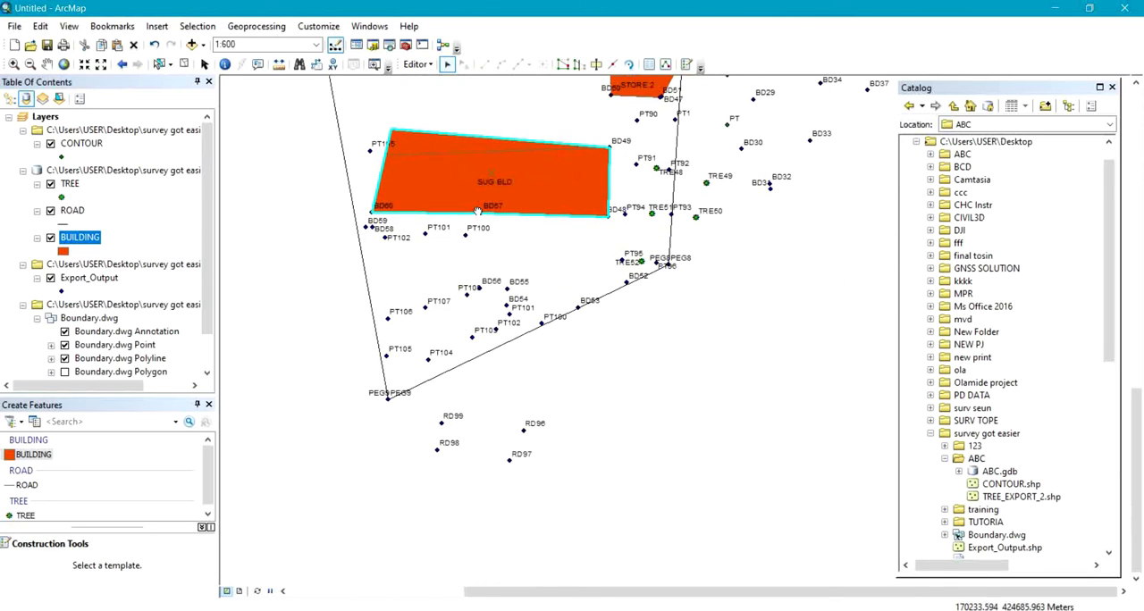
{"action": "left_click_drag", "start_coordinate": [478, 336], "coordinate": [513, 530]}
{"action": "left_click_drag", "start_coordinate": [454, 260], "coordinate": [420, 496]}
{"action": "left_click_drag", "start_coordinate": [439, 218], "coordinate": [422, 188]}
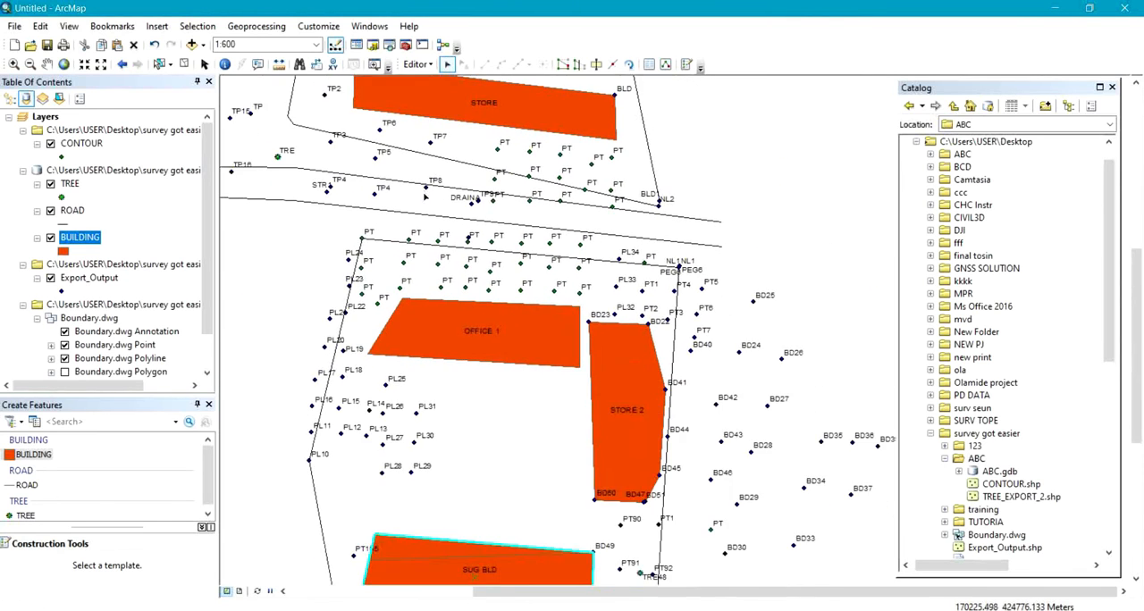
{"action": "left_click_drag", "start_coordinate": [414, 287], "coordinate": [423, 181]}
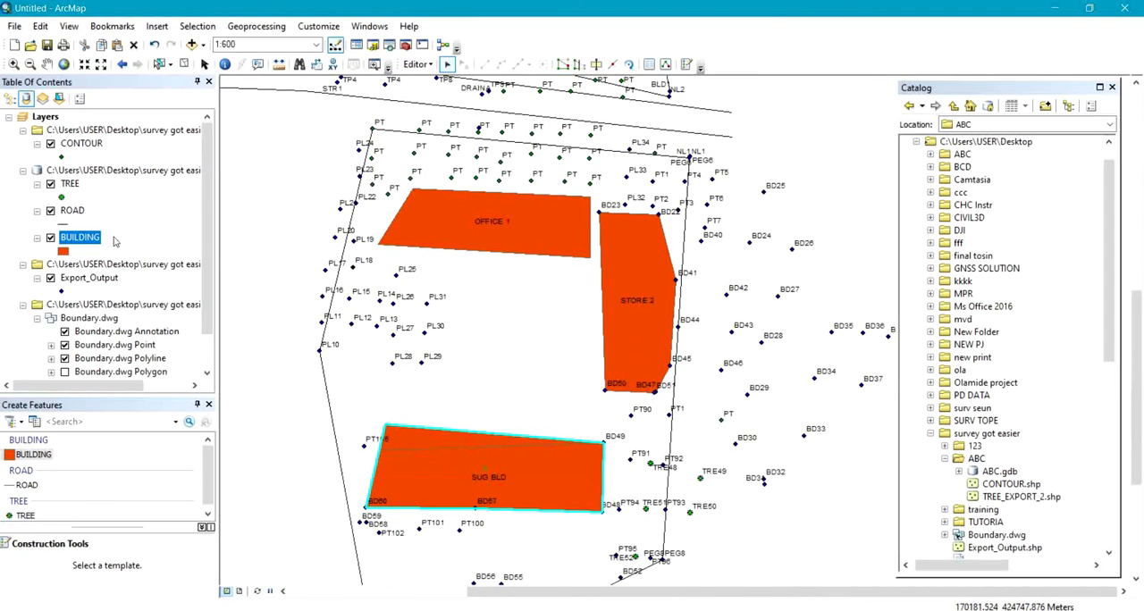
Change the label field of the BUILDING layer to SIZE.
{"action": "right_click", "coordinate": [84, 239]}
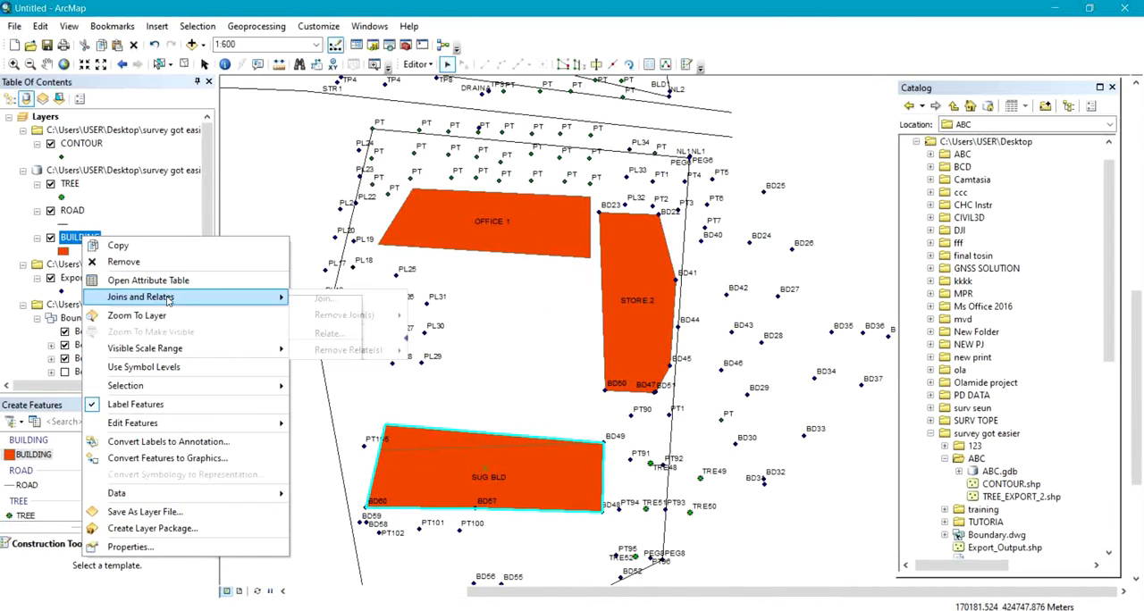
{"action": "left_click", "coordinate": [131, 548]}
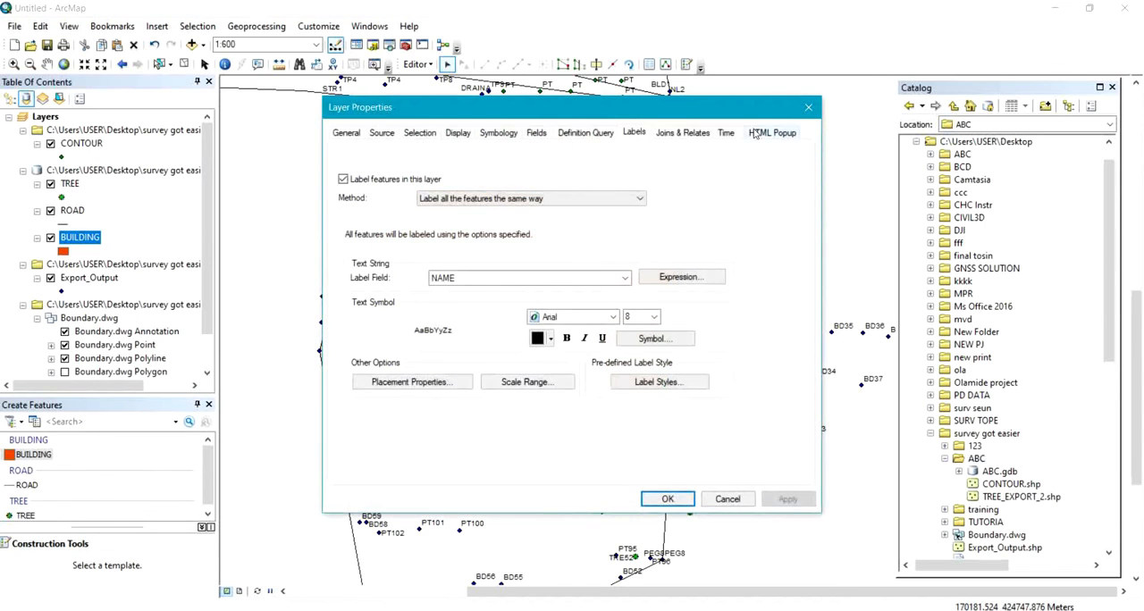
{"action": "left_click", "coordinate": [623, 279]}
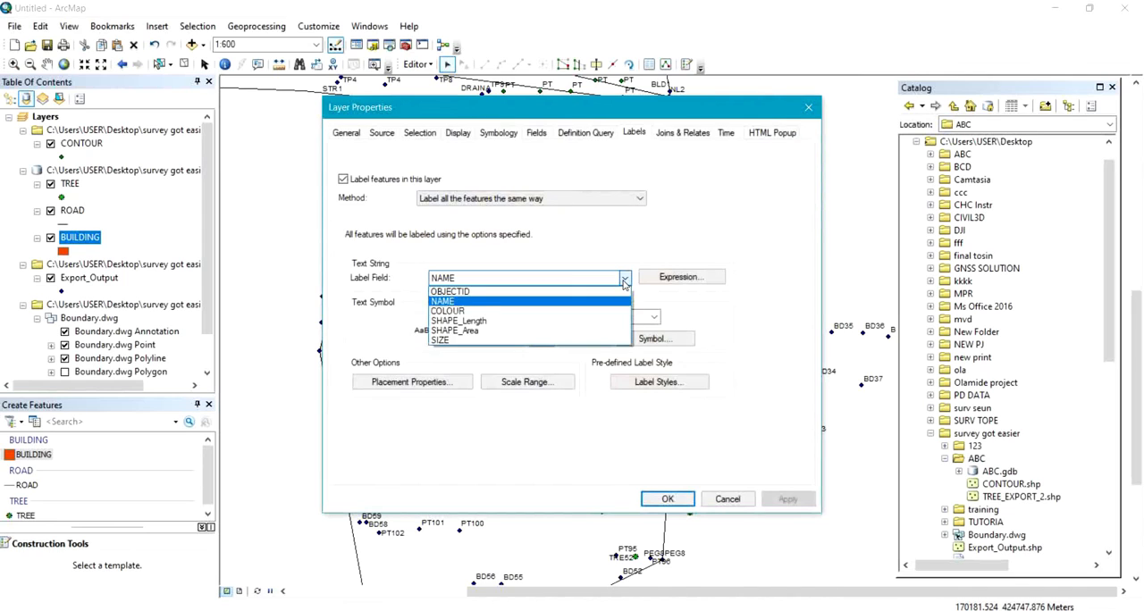
{"action": "left_click", "coordinate": [476, 314]}
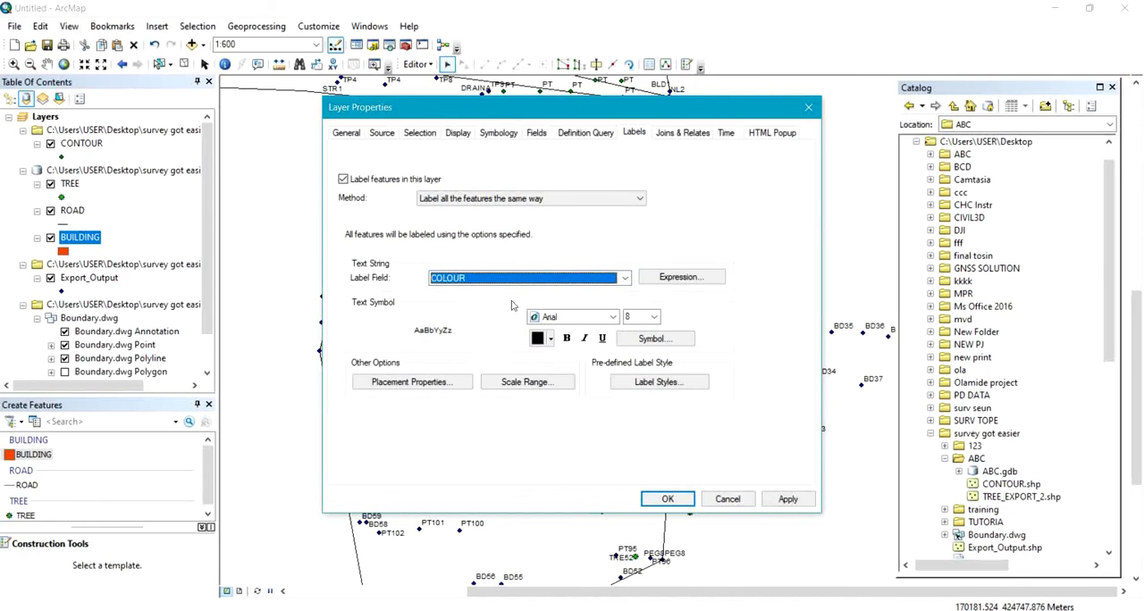
{"action": "left_click", "coordinate": [625, 280]}
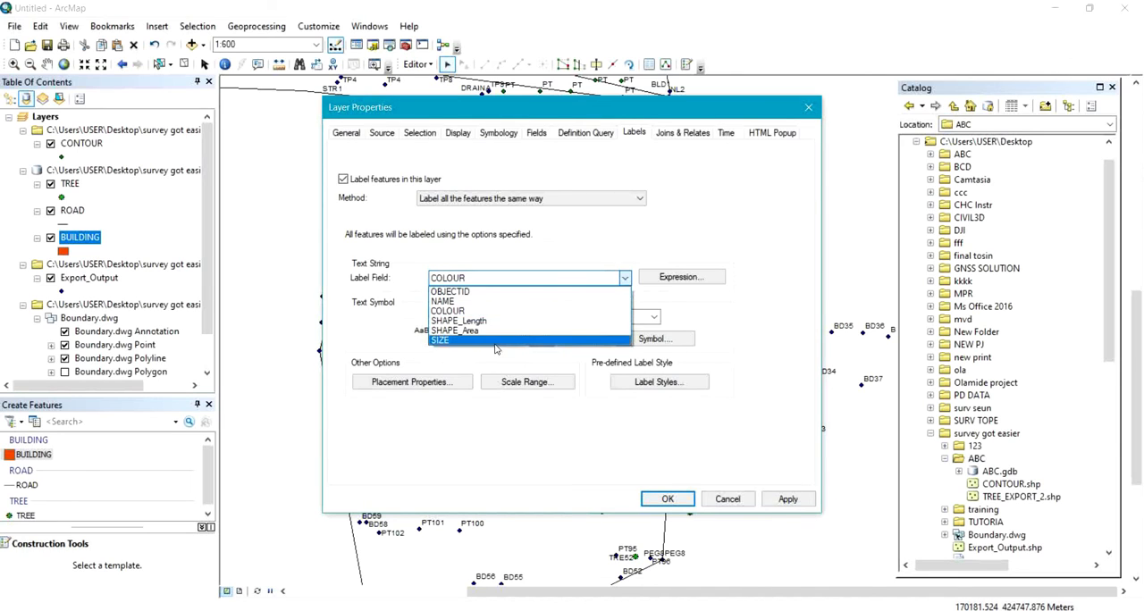
{"action": "left_click", "coordinate": [498, 345]}
{"action": "left_click", "coordinate": [668, 500]}
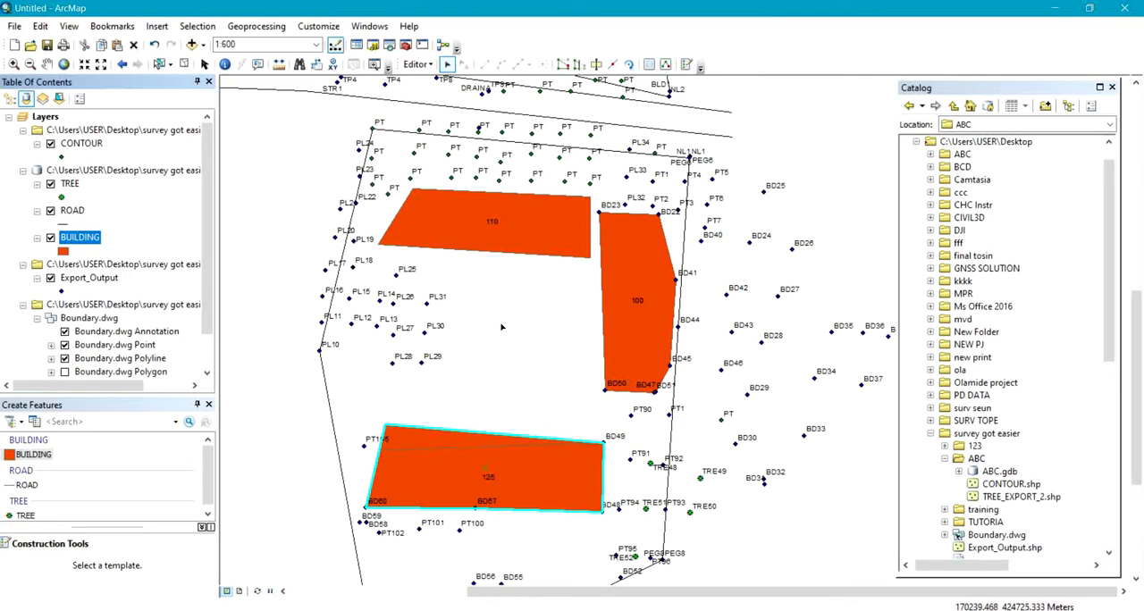
Save the edits and stop the editing session.
{"action": "left_click", "coordinate": [417, 65]}
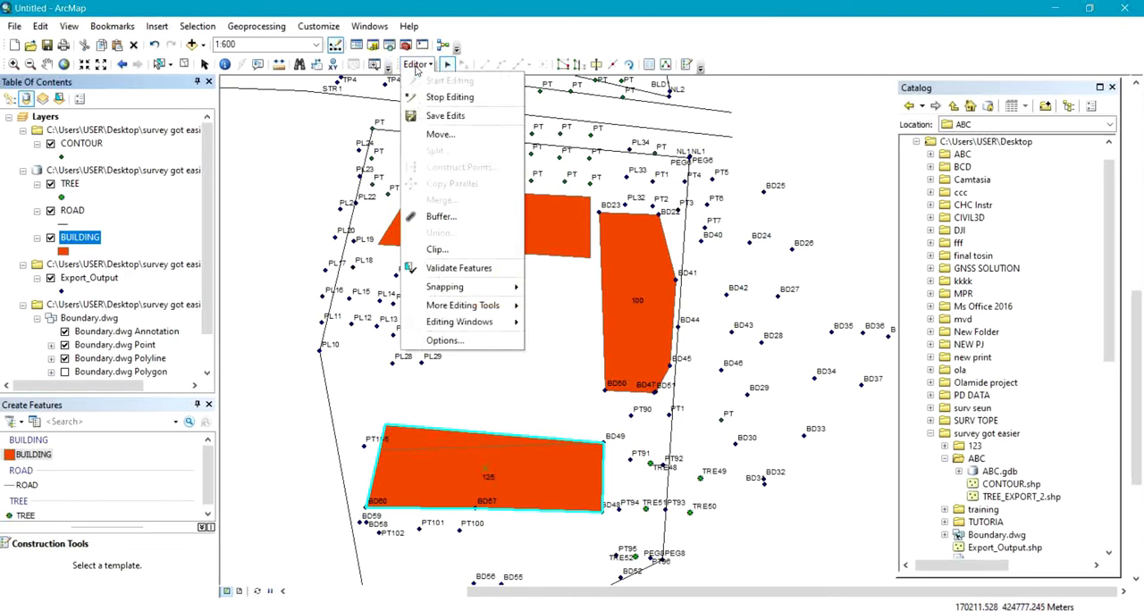
{"action": "left_click", "coordinate": [447, 116]}
{"action": "left_click", "coordinate": [417, 65]}
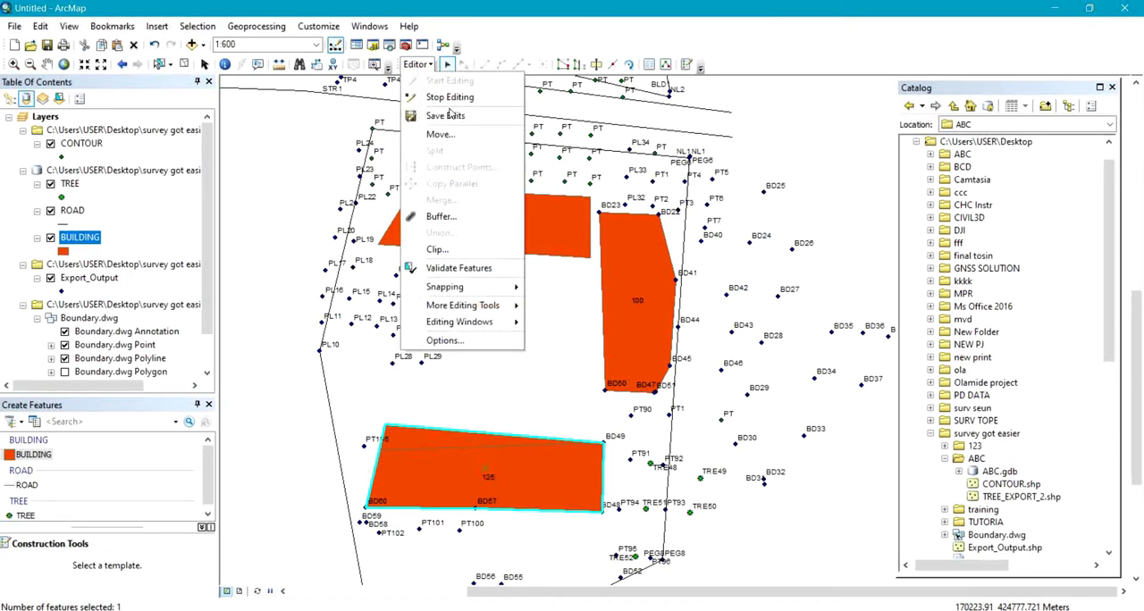
{"action": "left_click", "coordinate": [442, 94]}
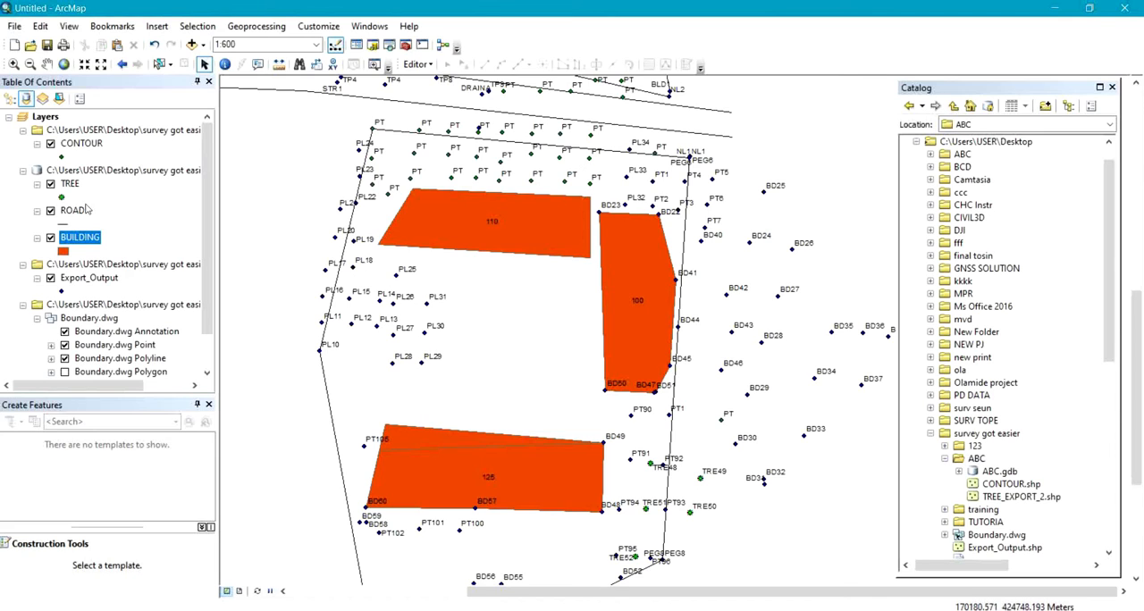
Hide the Export_Output layer, then switch the CONTOUR layer off and back on to check its points.
{"action": "left_click", "coordinate": [50, 278]}
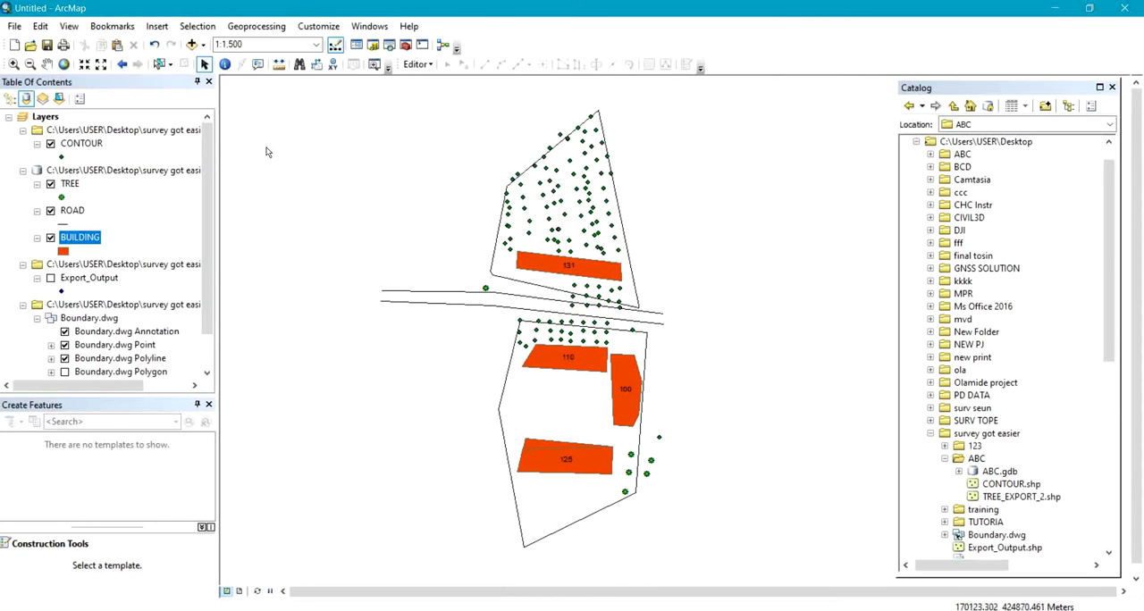
{"action": "left_click", "coordinate": [50, 143]}
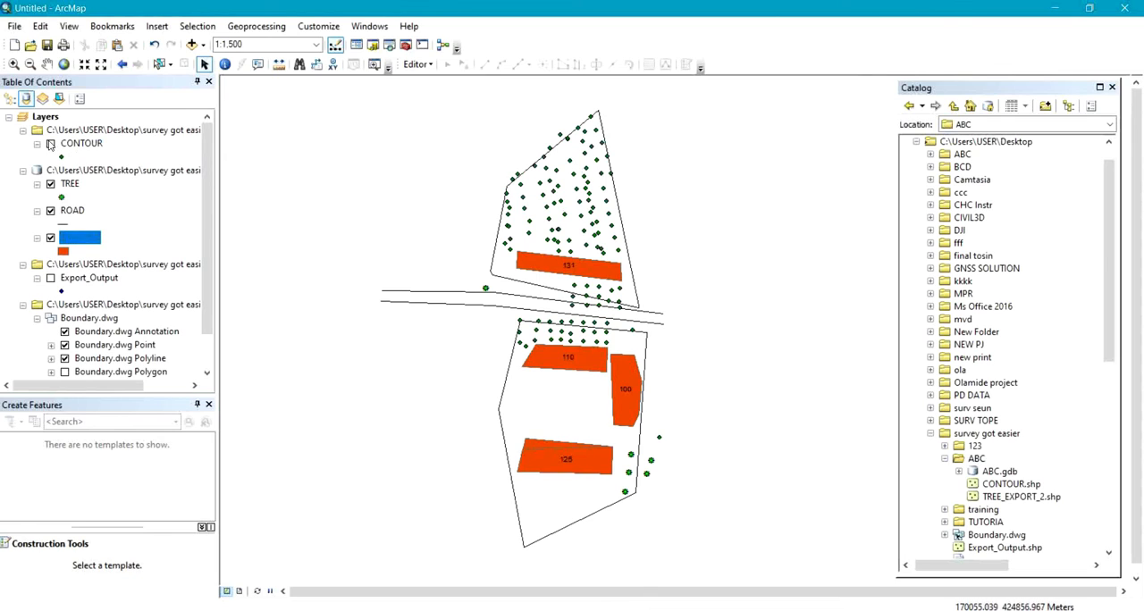
{"action": "left_click", "coordinate": [50, 144]}
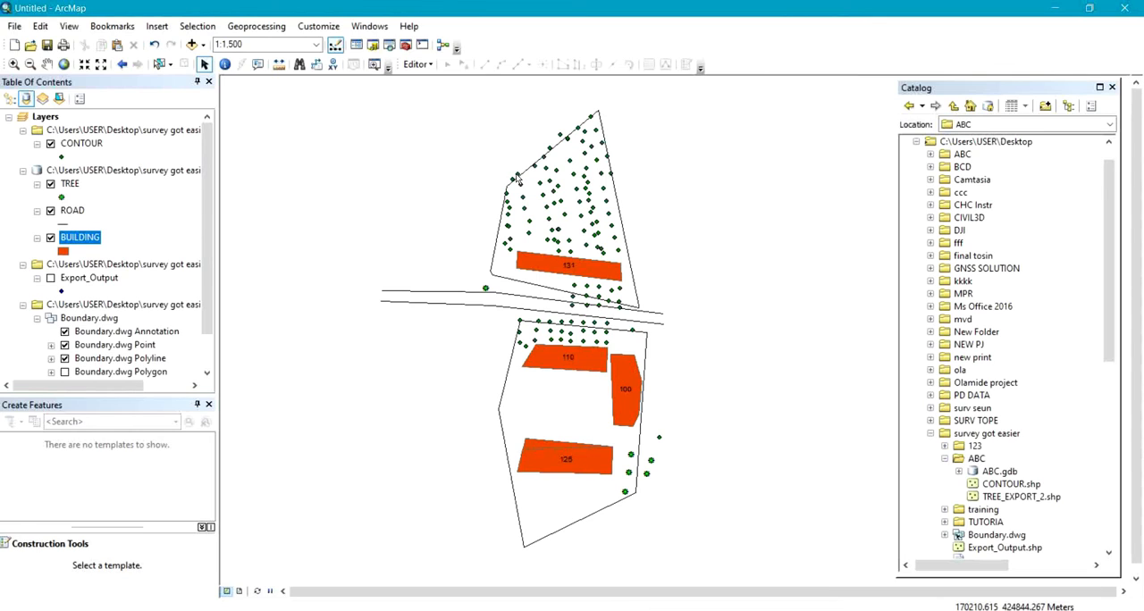
Search the geoprocessing tools for INTERPOLATION and open the 3D Analyst Raster Interpolation toolset.
{"action": "left_click", "coordinate": [379, 28]}
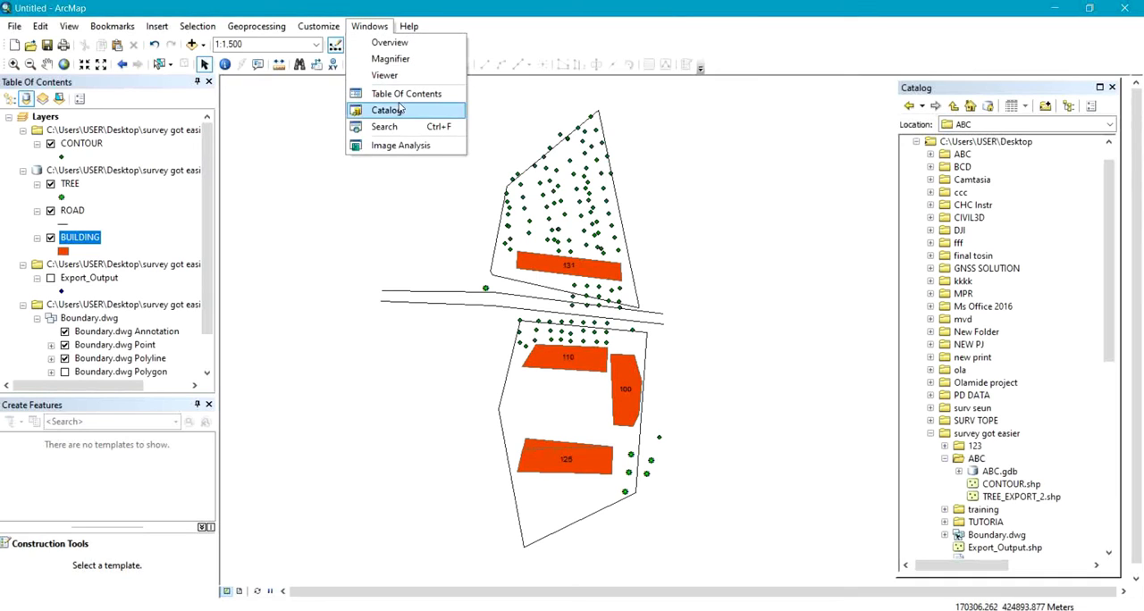
{"action": "left_click", "coordinate": [402, 127]}
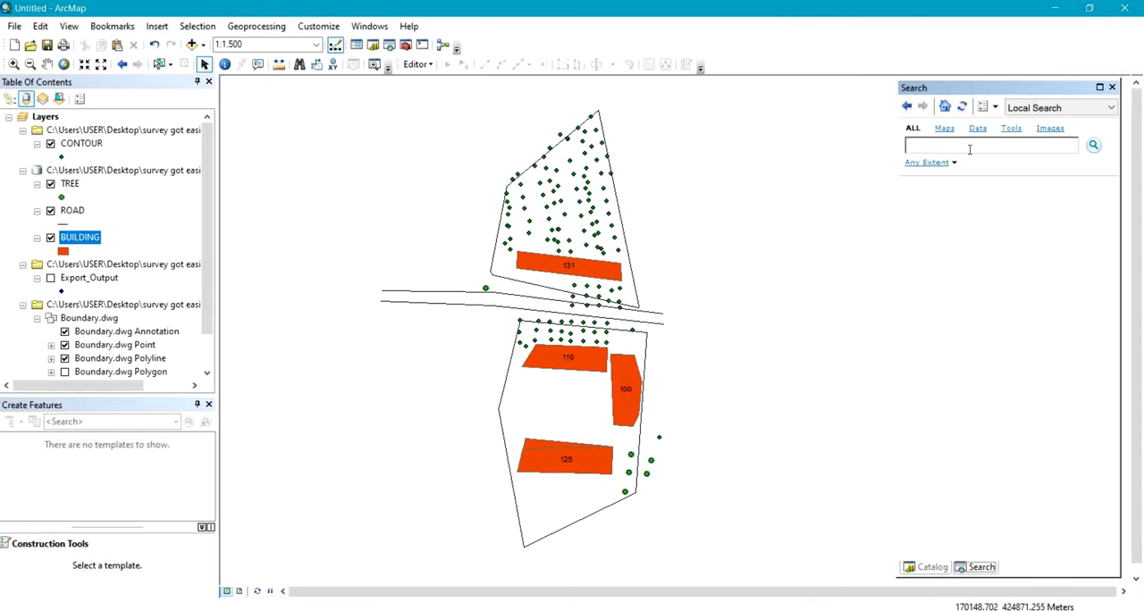
{"action": "type", "text": "INTERPOLATION"}
{"action": "key", "text": "Return"}
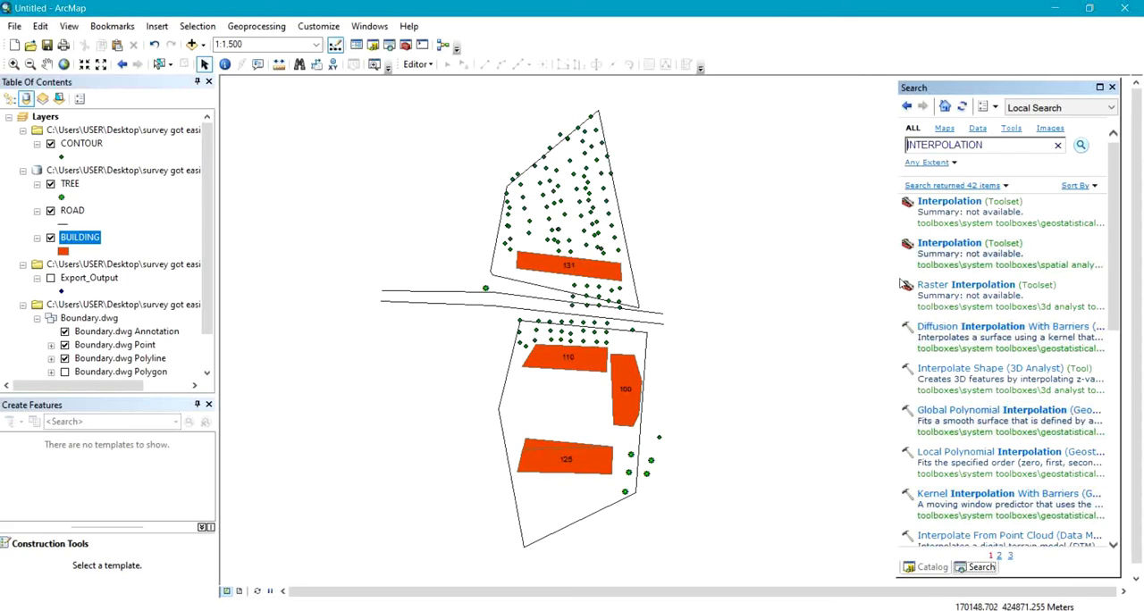
{"action": "left_click", "coordinate": [952, 286]}
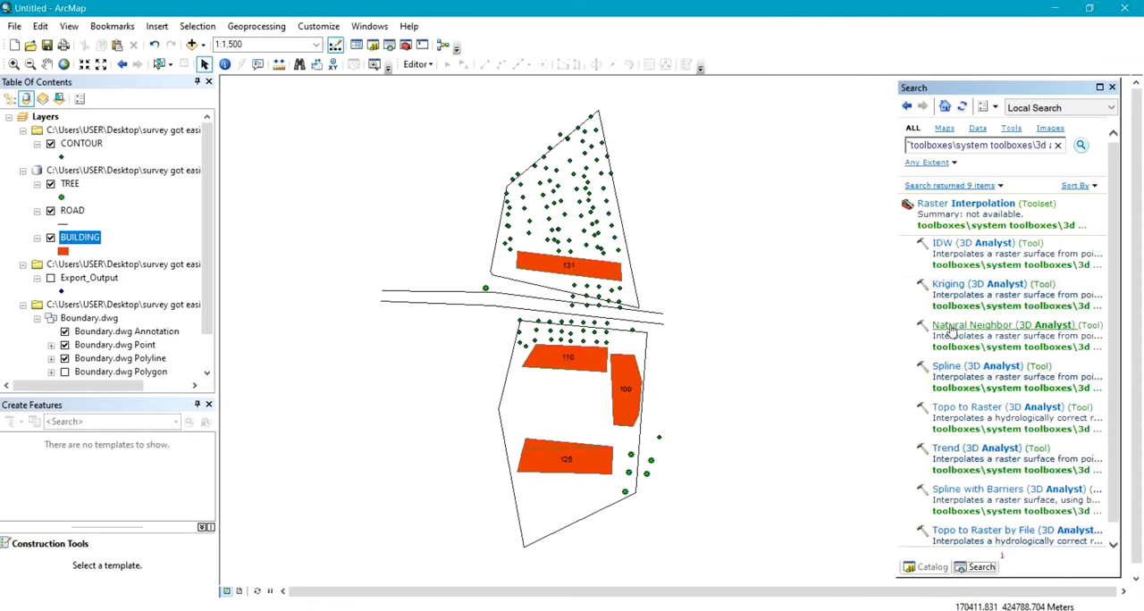
Interpolate a Natural Neighbor raster from the CONTOUR points with Field1 as Z value, and place it above all other layers.
{"action": "left_click", "coordinate": [951, 327]}
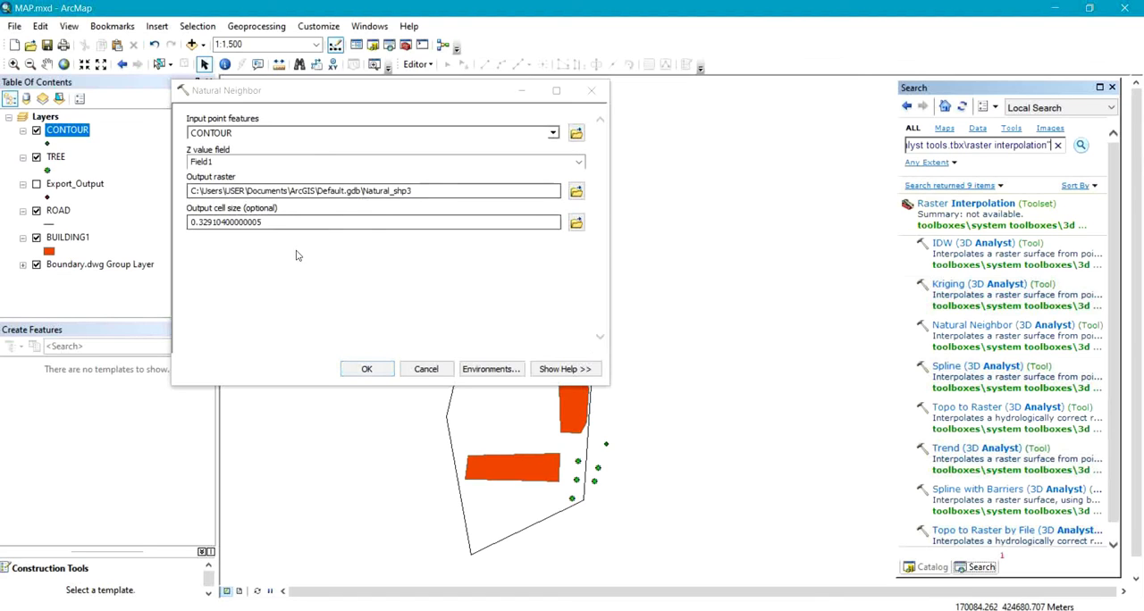
{"action": "left_click", "coordinate": [367, 370]}
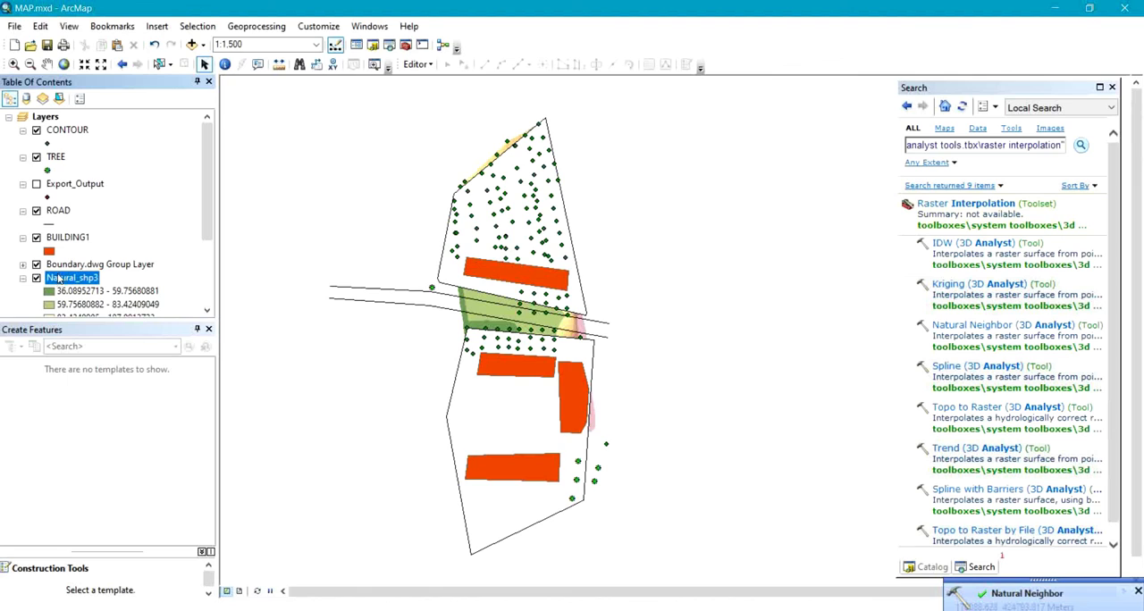
{"action": "left_click_drag", "start_coordinate": [70, 129], "coordinate": [71, 121]}
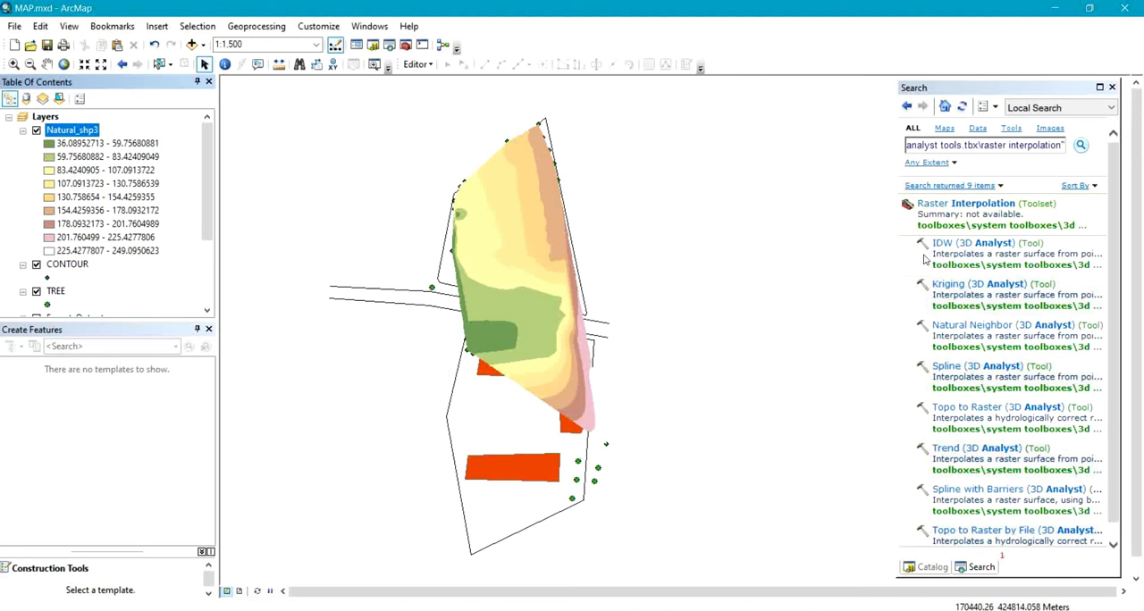
Search the tools for CONTOUR and open the Contour (3D Analyst) tool.
{"action": "left_click", "coordinate": [1060, 146]}
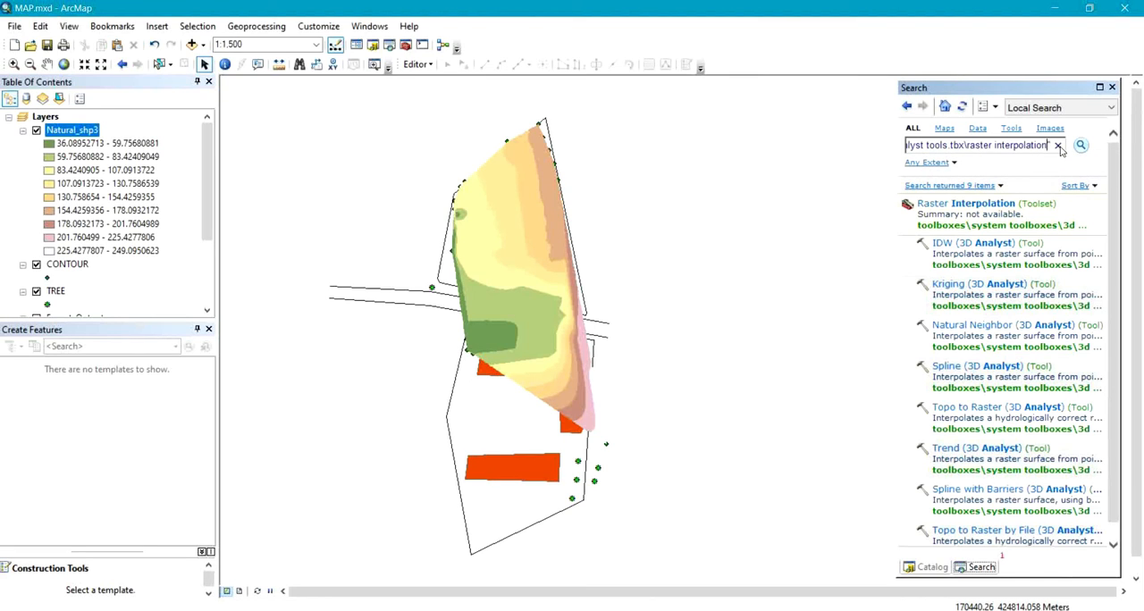
{"action": "key", "text": "ctrl+a"}
{"action": "type", "text": "CONTO"}
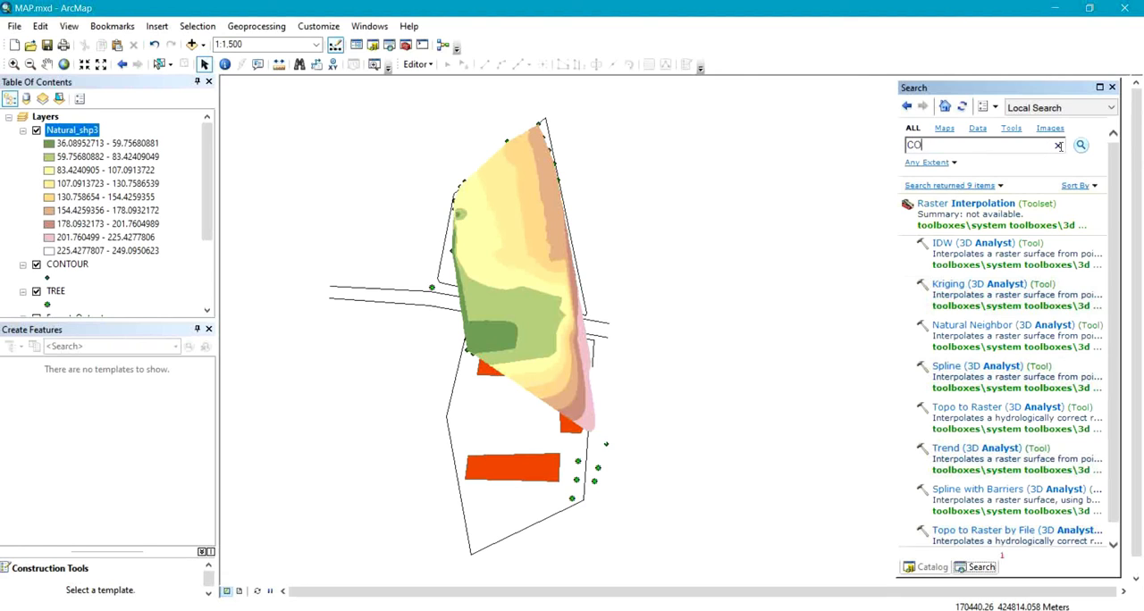
{"action": "type", "text": "UR"}
{"action": "key", "text": "Return"}
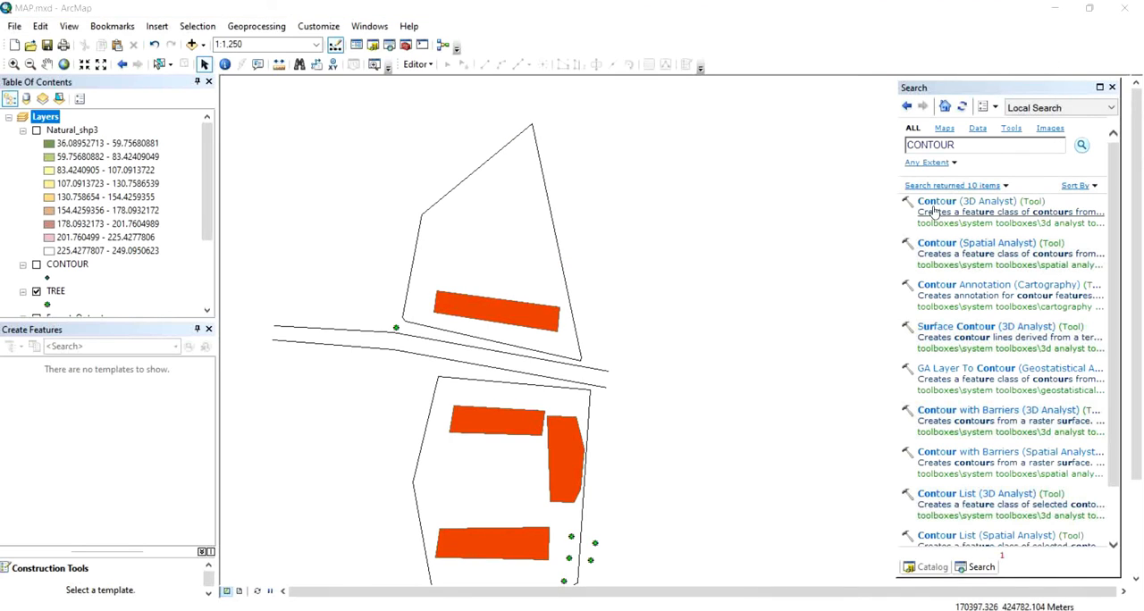
{"action": "left_click", "coordinate": [931, 206]}
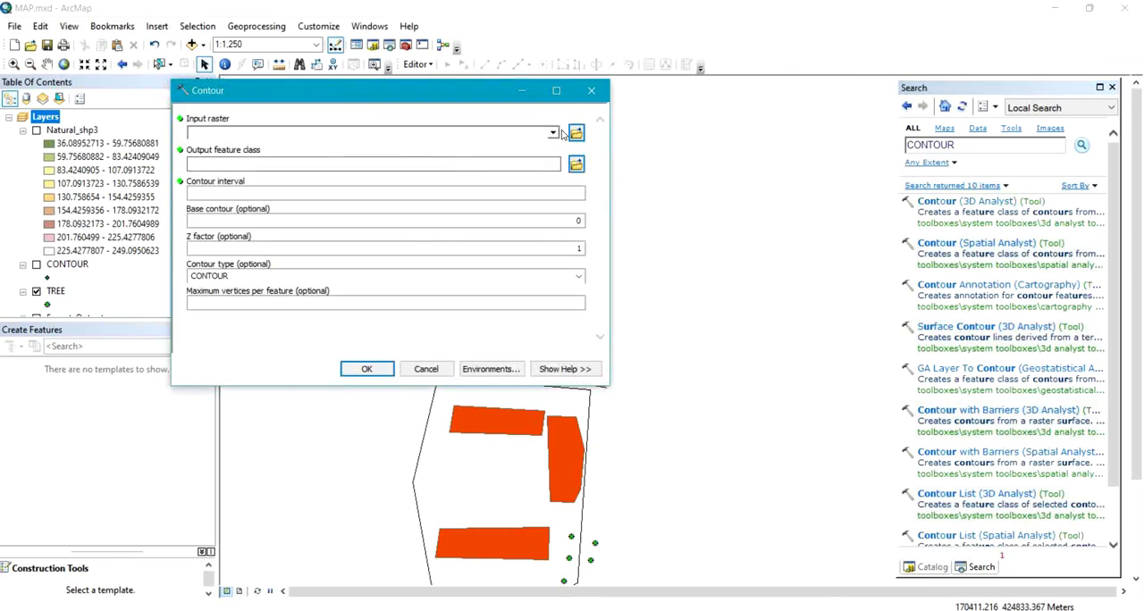
Generate contour lines from the Natural_shp3 raster with a contour interval of 0.5 and a Z factor of 0.1.
{"action": "left_click", "coordinate": [553, 134]}
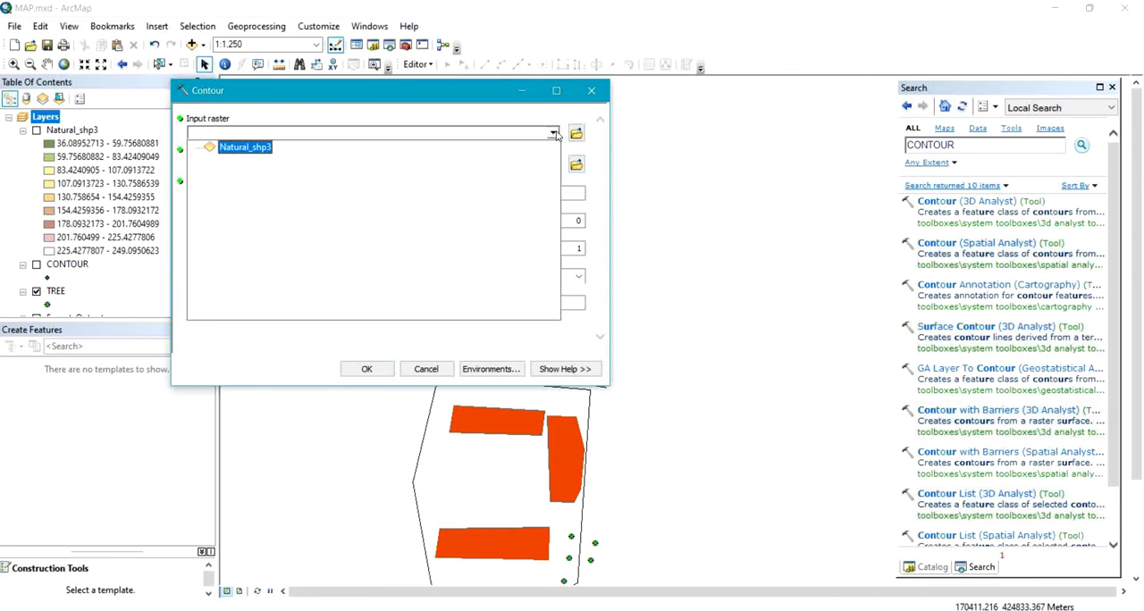
{"action": "left_click", "coordinate": [234, 150]}
{"action": "left_click", "coordinate": [567, 190]}
{"action": "type", "text": ".5"}
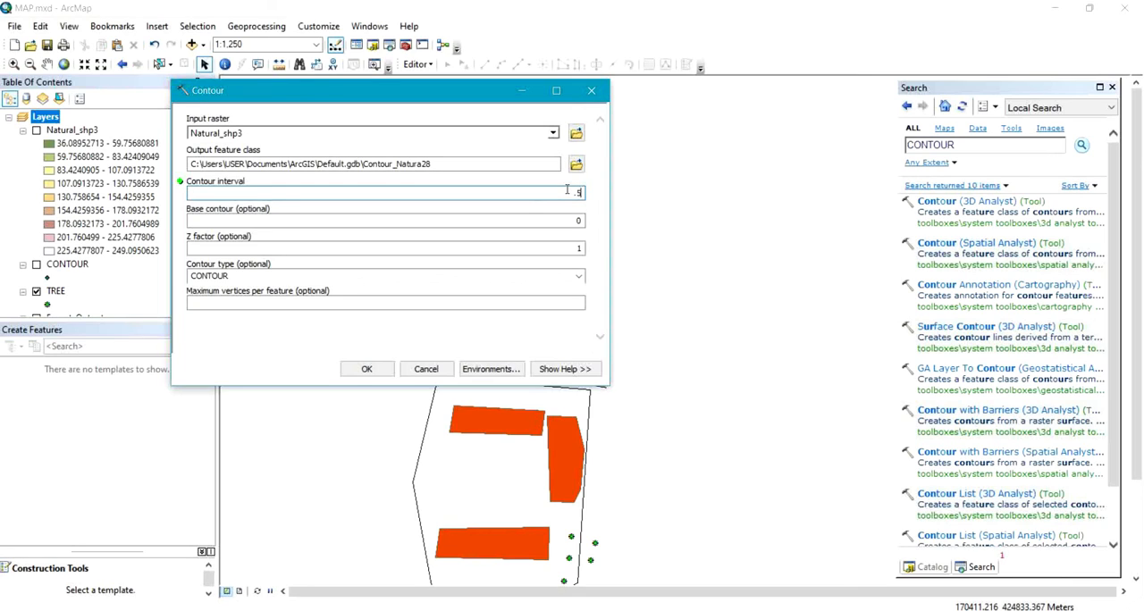
{"action": "left_click", "coordinate": [581, 249]}
{"action": "type", "text": "0.1"}
{"action": "left_click", "coordinate": [366, 368]}
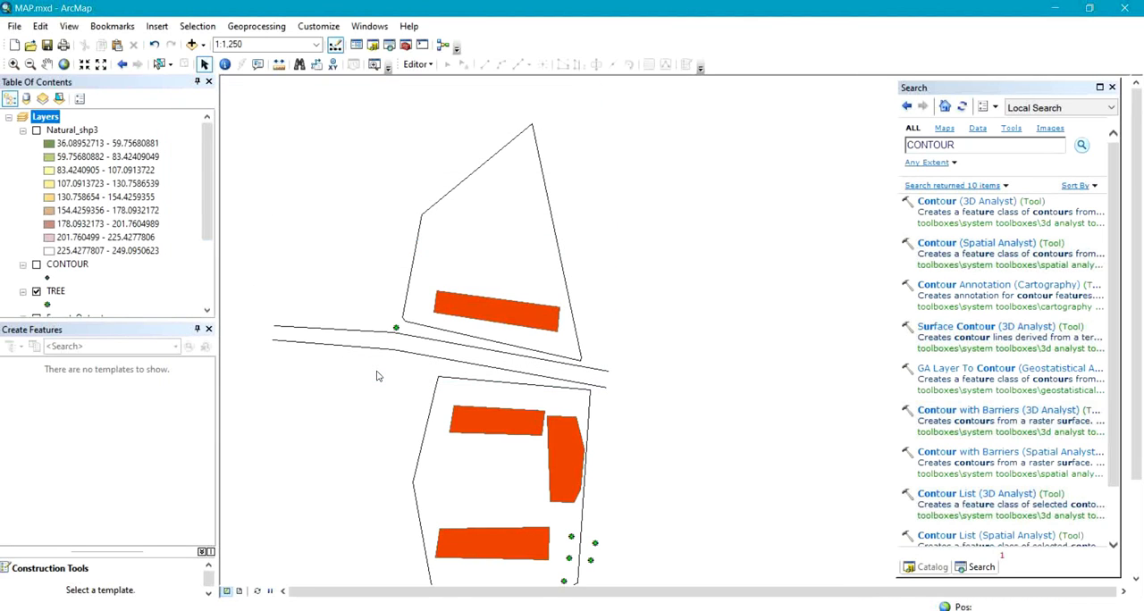
Change the line colour of the generated contour layer to dark orange-brown.
{"action": "left_click", "coordinate": [55, 146]}
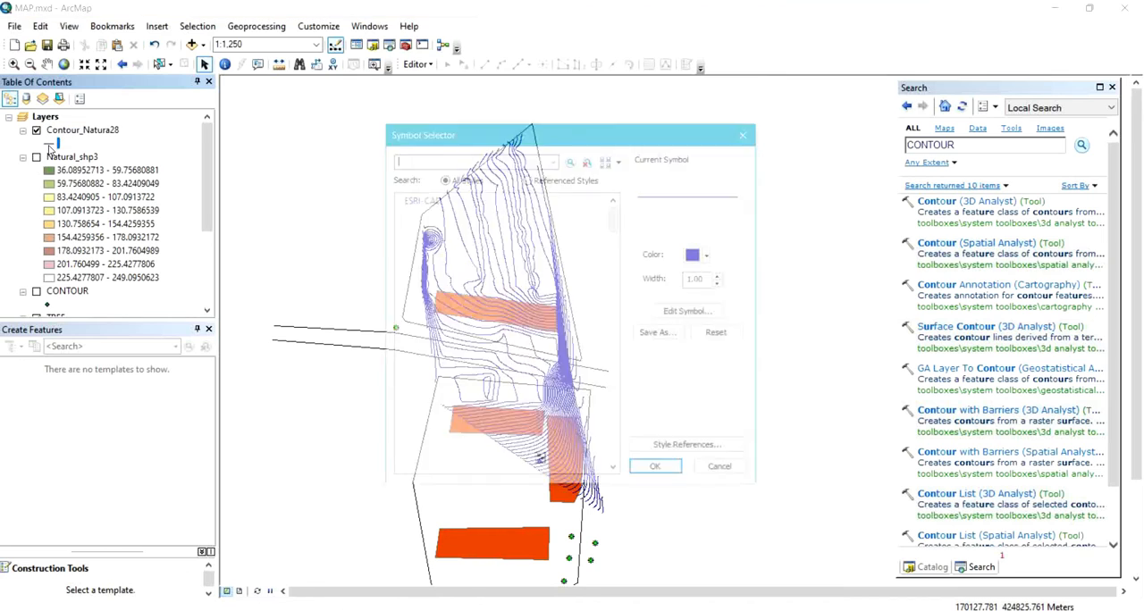
{"action": "left_click", "coordinate": [700, 256]}
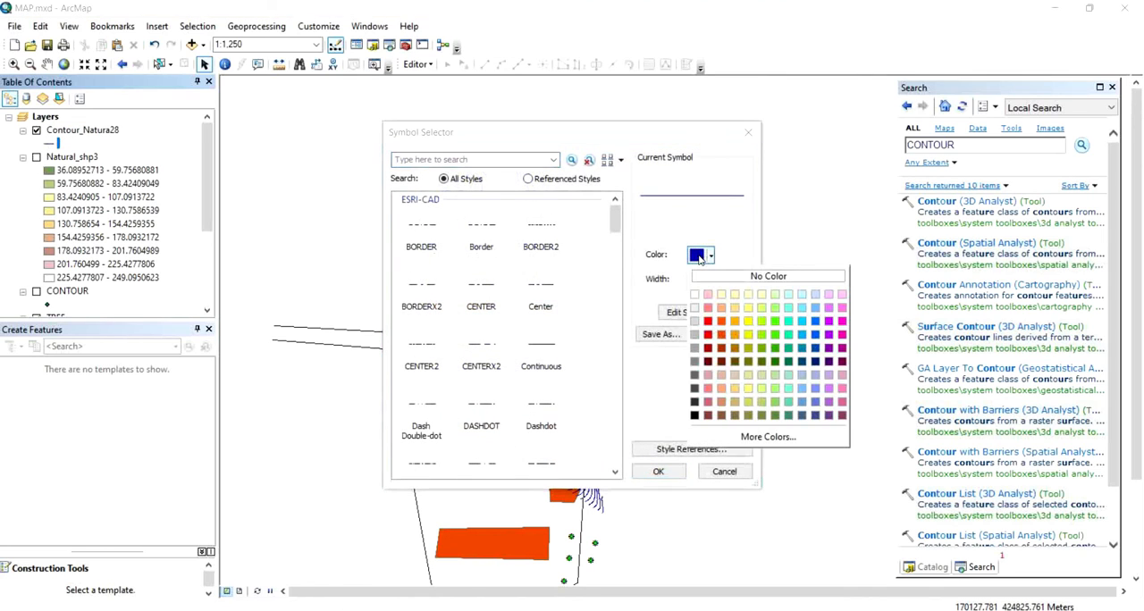
{"action": "left_click", "coordinate": [723, 348]}
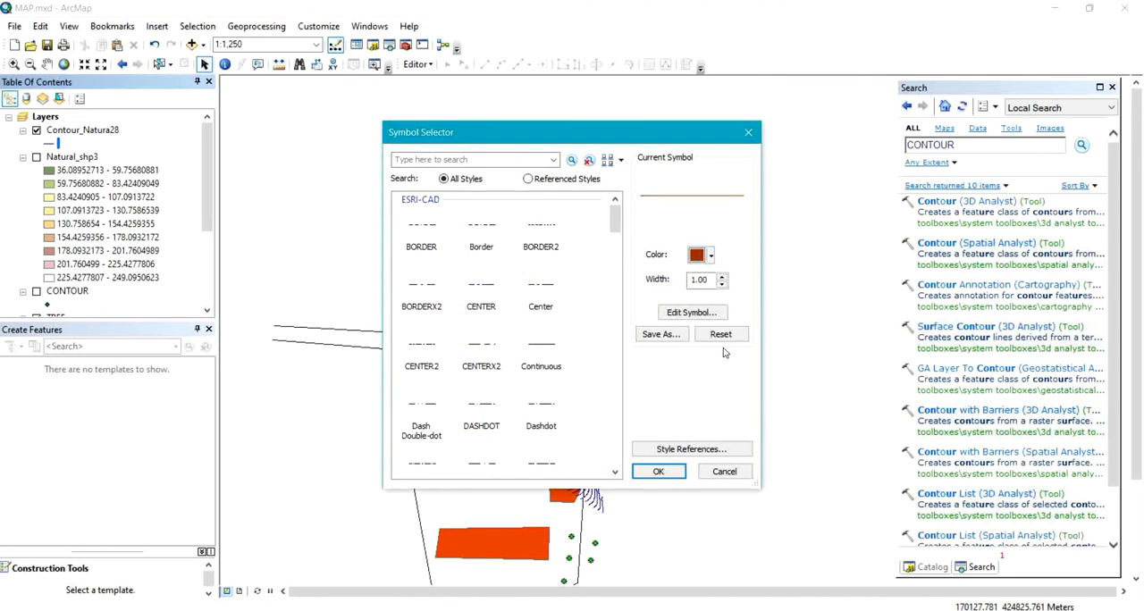
{"action": "left_click", "coordinate": [658, 472]}
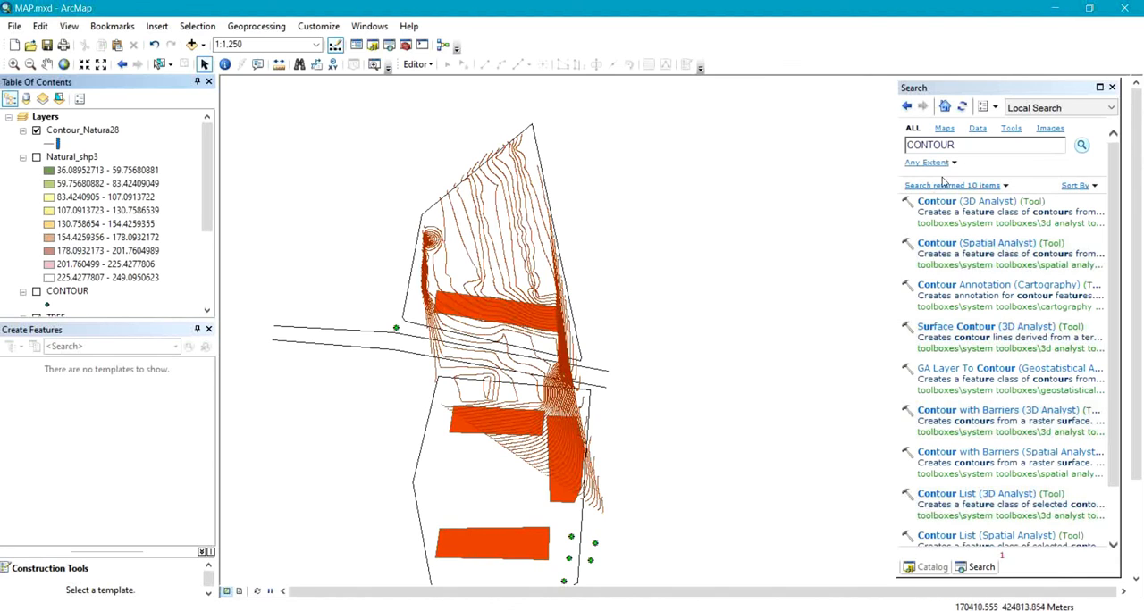
Search the tools for CLIP and open the Clip (Analysis) tool.
{"action": "left_click", "coordinate": [984, 146]}
{"action": "double_click", "coordinate": [984, 146]}
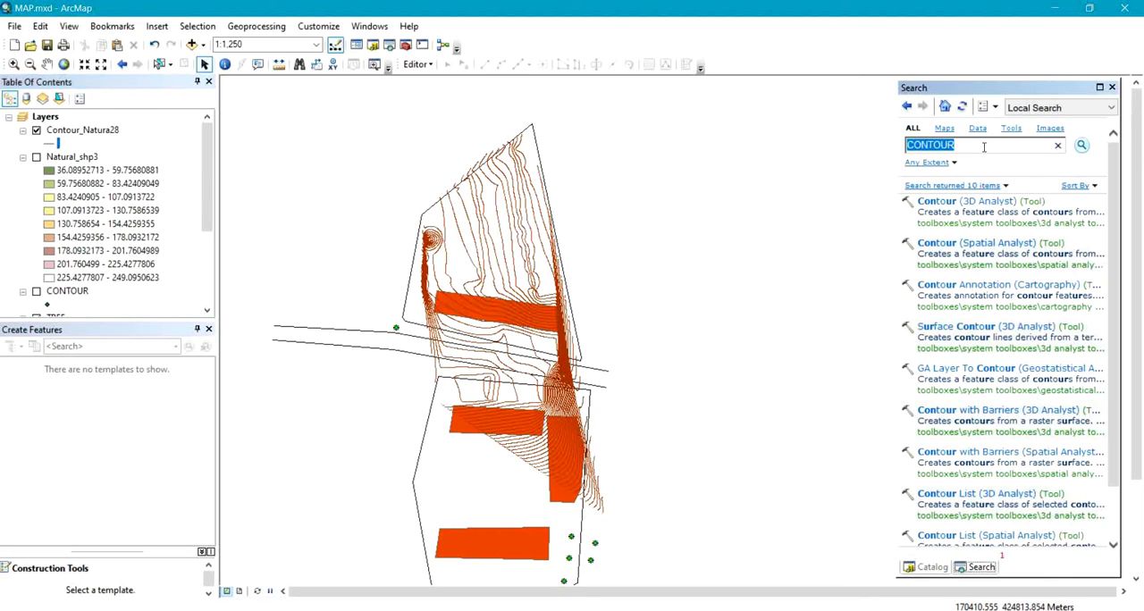
{"action": "type", "text": "CLIP"}
{"action": "left_click", "coordinate": [1083, 146]}
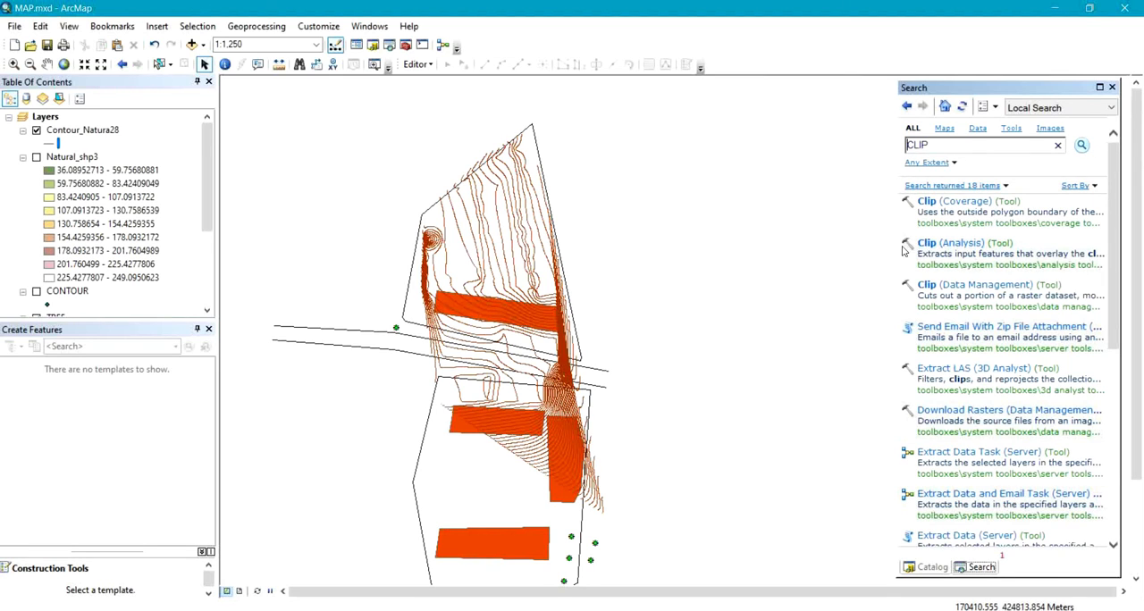
{"action": "left_click", "coordinate": [938, 249]}
{"action": "left_click", "coordinate": [965, 250]}
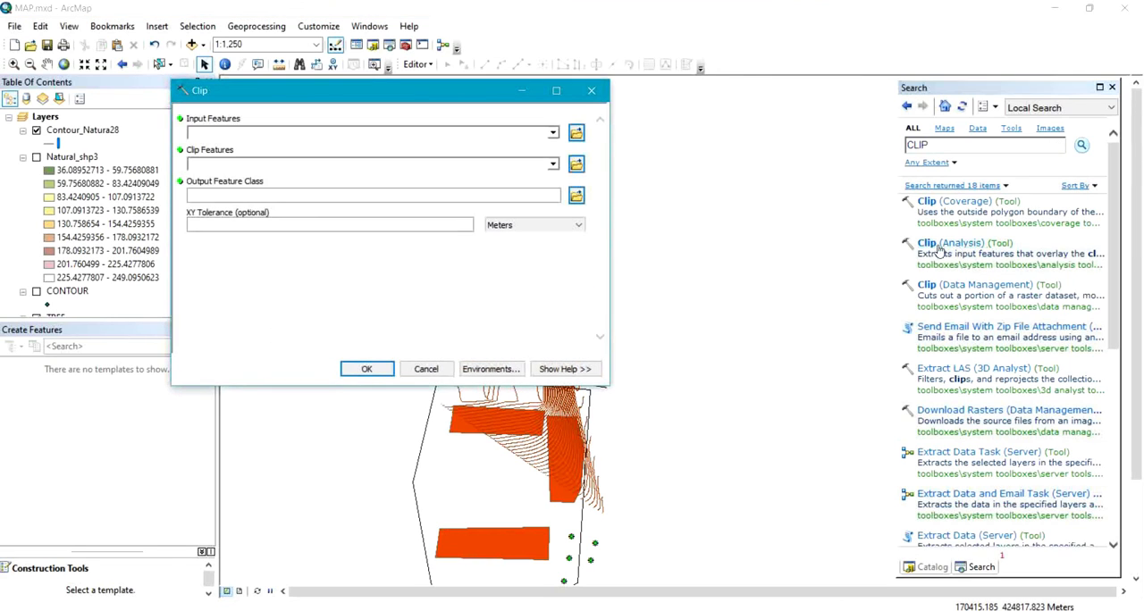
Clip the Contour_Natura28 lines to the Boundary.dwg Polygon features.
{"action": "left_click", "coordinate": [553, 134]}
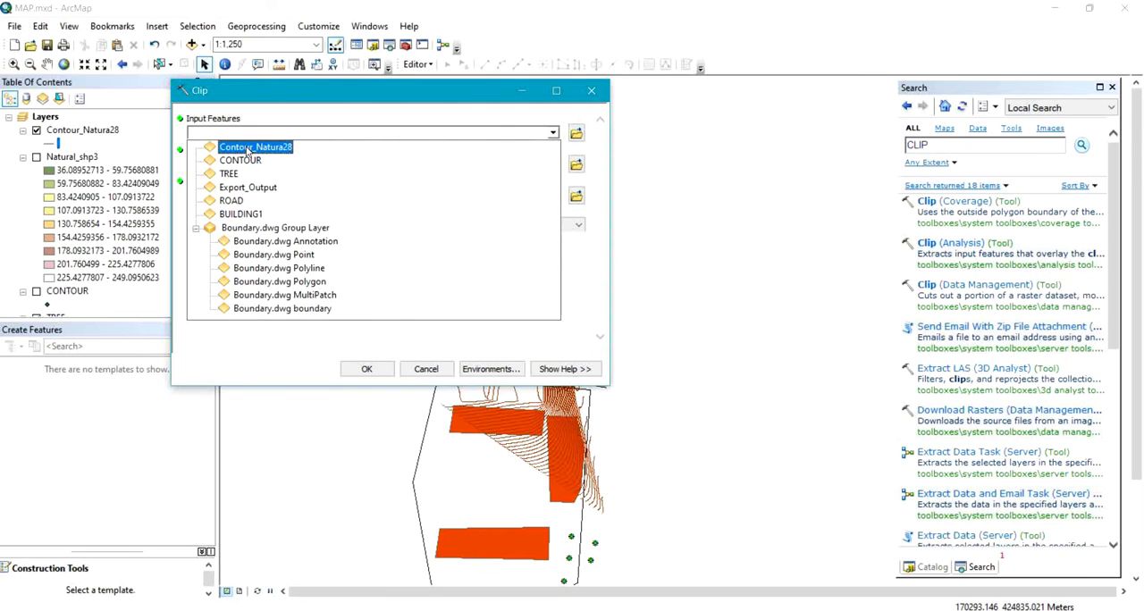
{"action": "left_click", "coordinate": [248, 149]}
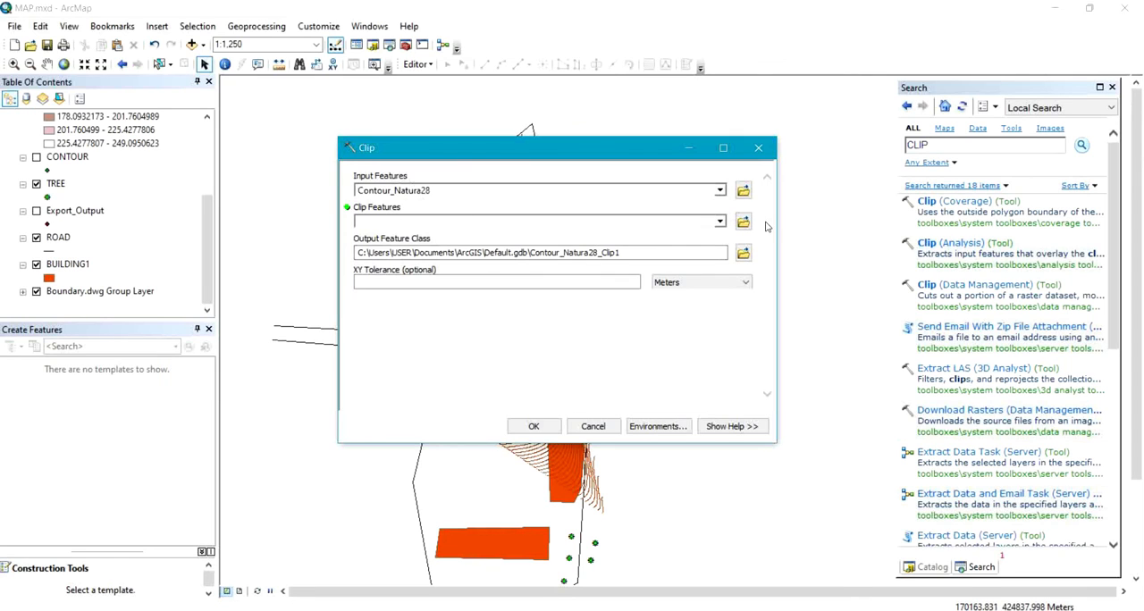
{"action": "left_click", "coordinate": [719, 223]}
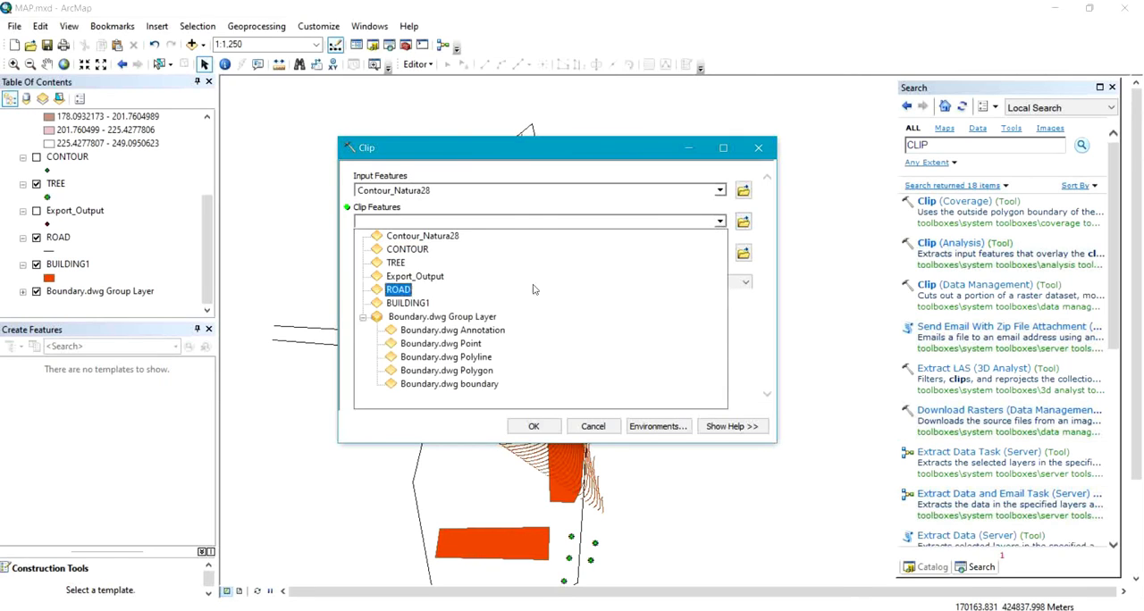
{"action": "left_click", "coordinate": [441, 373]}
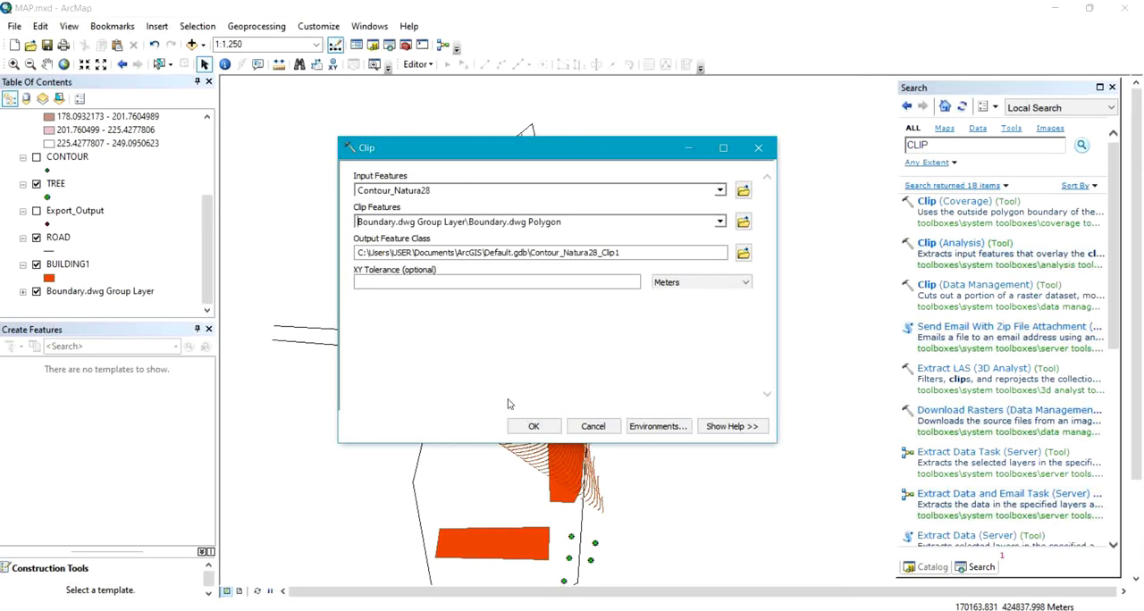
{"action": "left_click", "coordinate": [534, 426]}
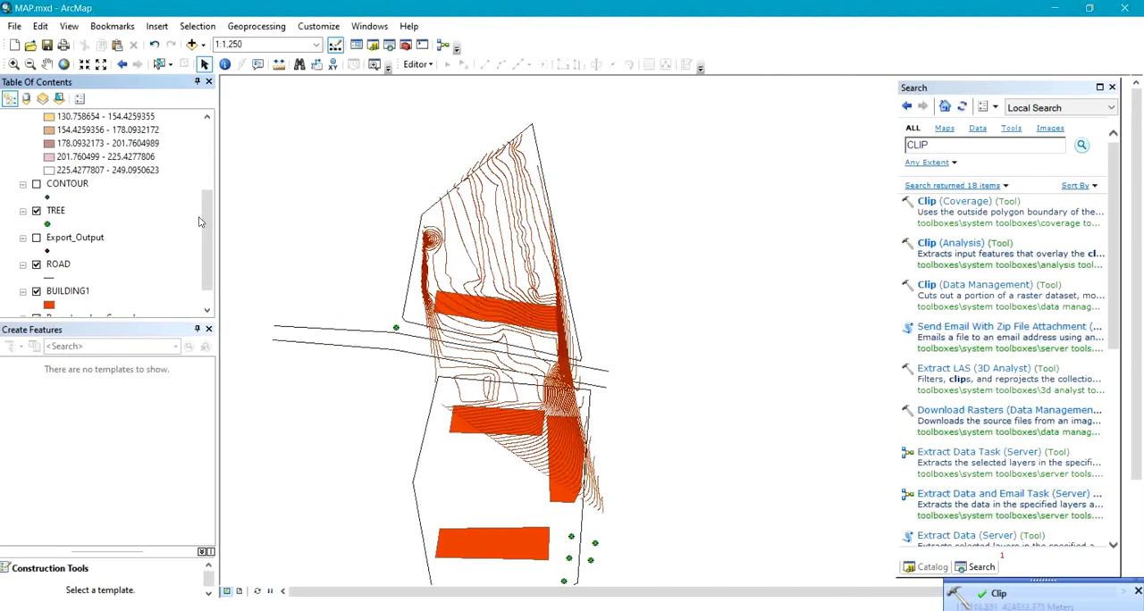
Hide the unclipped Contour_Natura28 layer so that only the clipped contours are displayed.
{"action": "left_click", "coordinate": [37, 157]}
{"action": "left_click", "coordinate": [37, 158]}
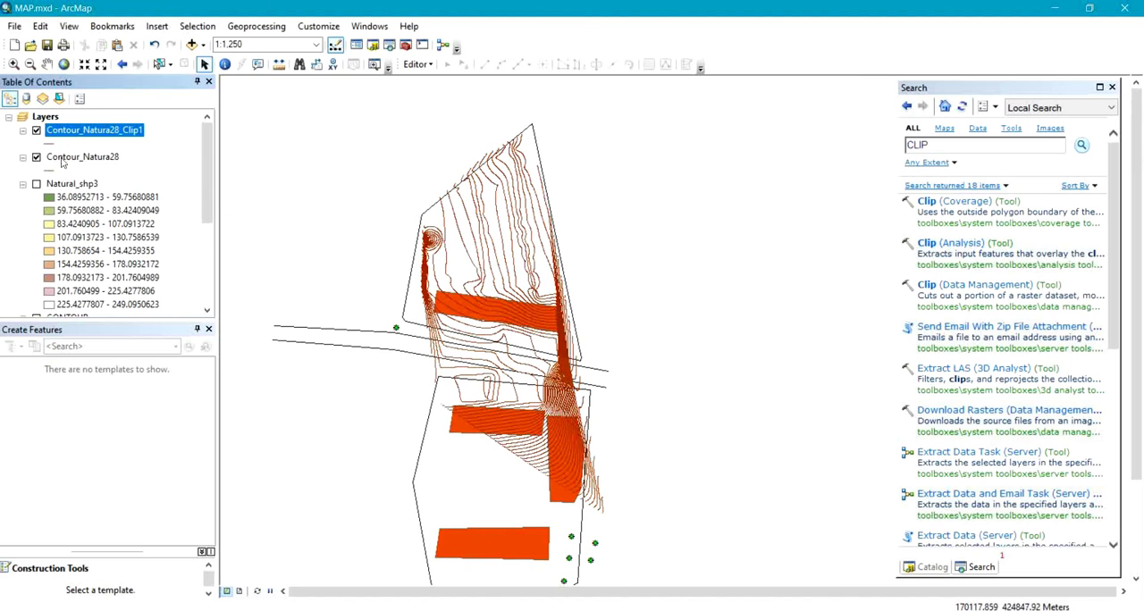
{"action": "left_click", "coordinate": [37, 157]}
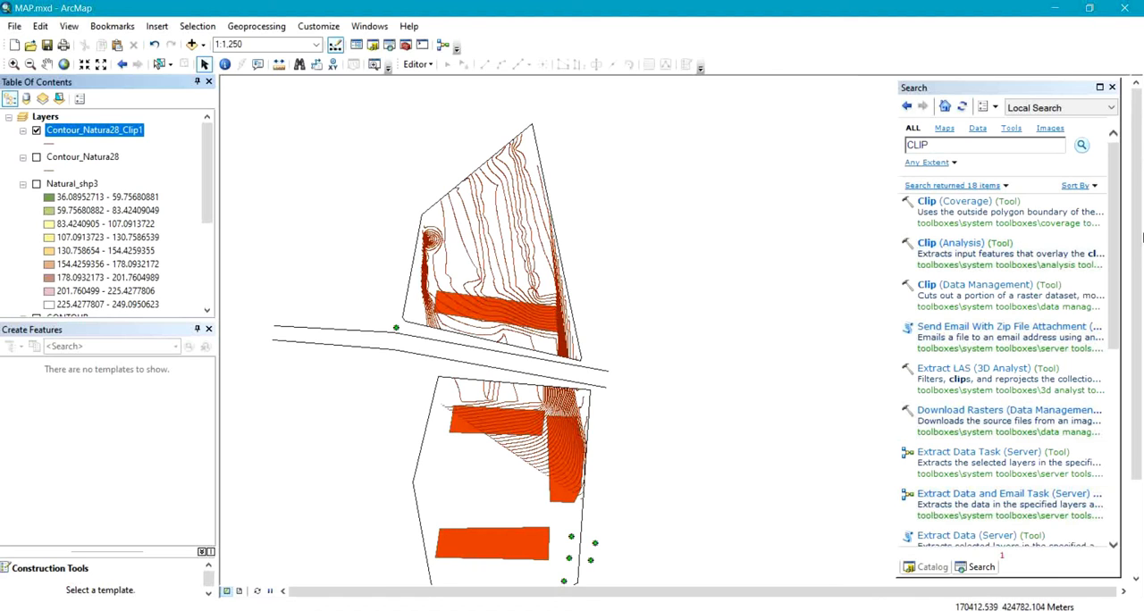
{"action": "scroll", "coordinate": [647, 278], "scroll_direction": "down", "scroll_amount": 3}
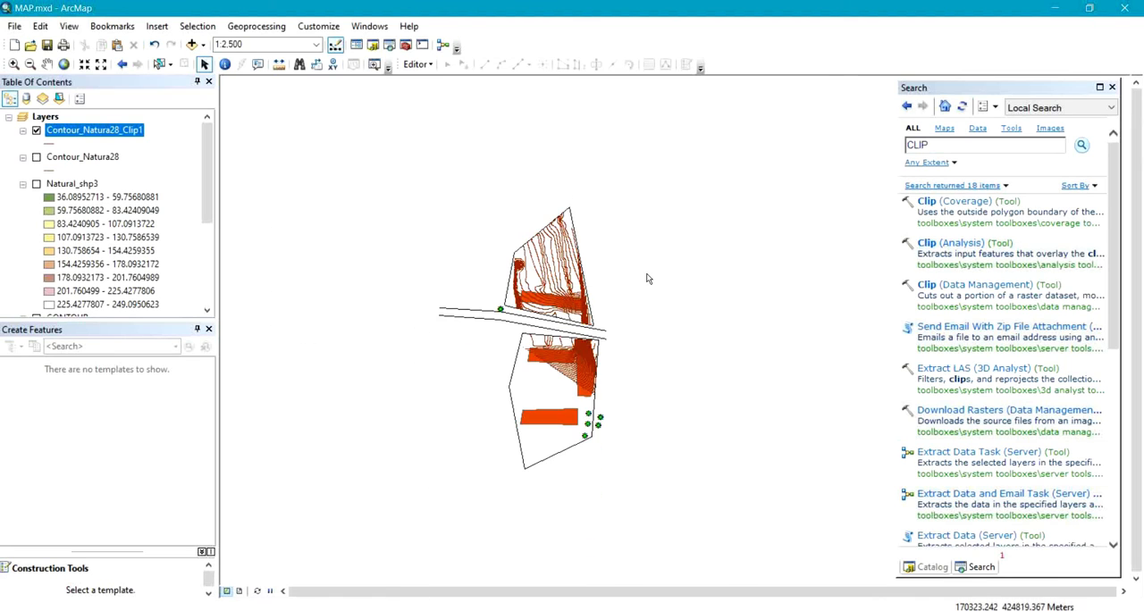